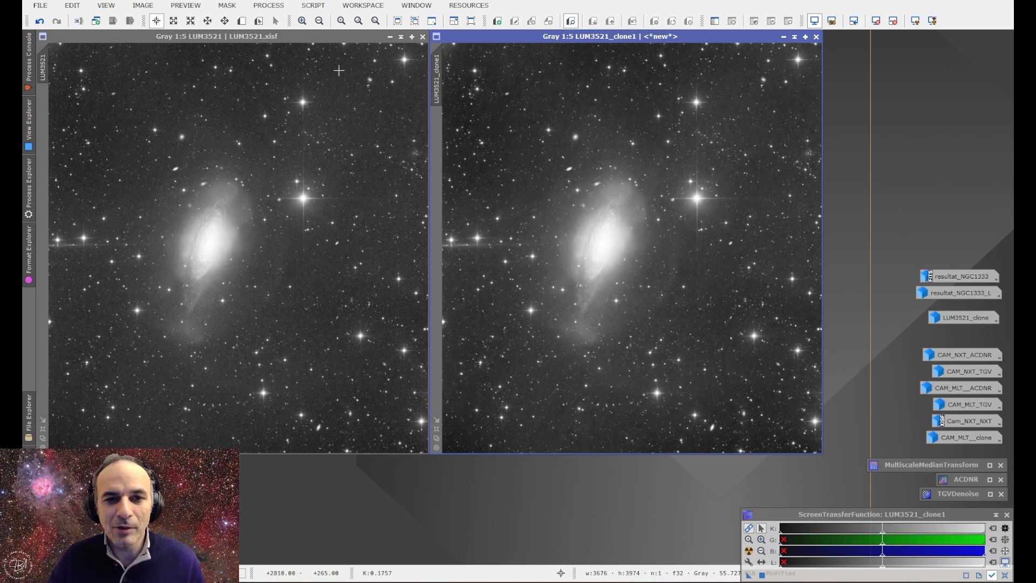
# Step: Examine the background noise in the LUM3521 image at 1:1 magnification
pyautogui.click(226, 21)
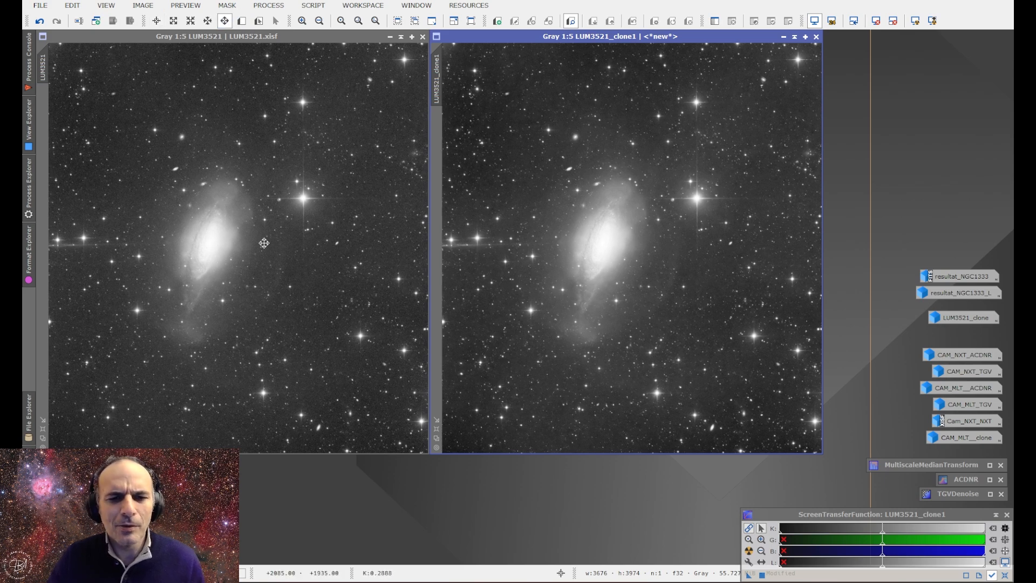
pyautogui.scroll(2, 263, 243)
pyautogui.scroll(1, 262, 244)
pyautogui.moveTo(304, 280); pyautogui.dragTo(183, 185)
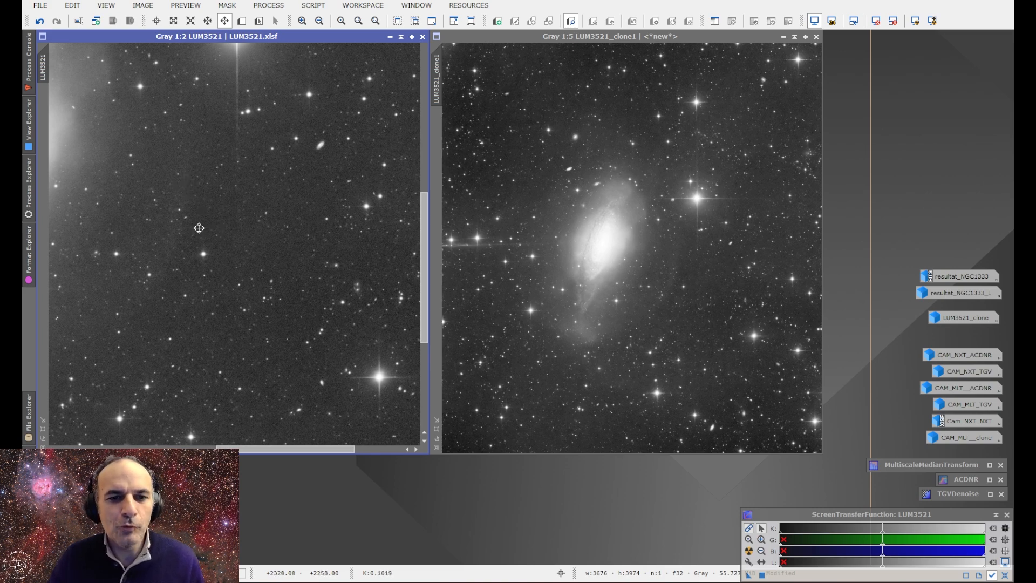
pyautogui.scroll(1, 194, 220)
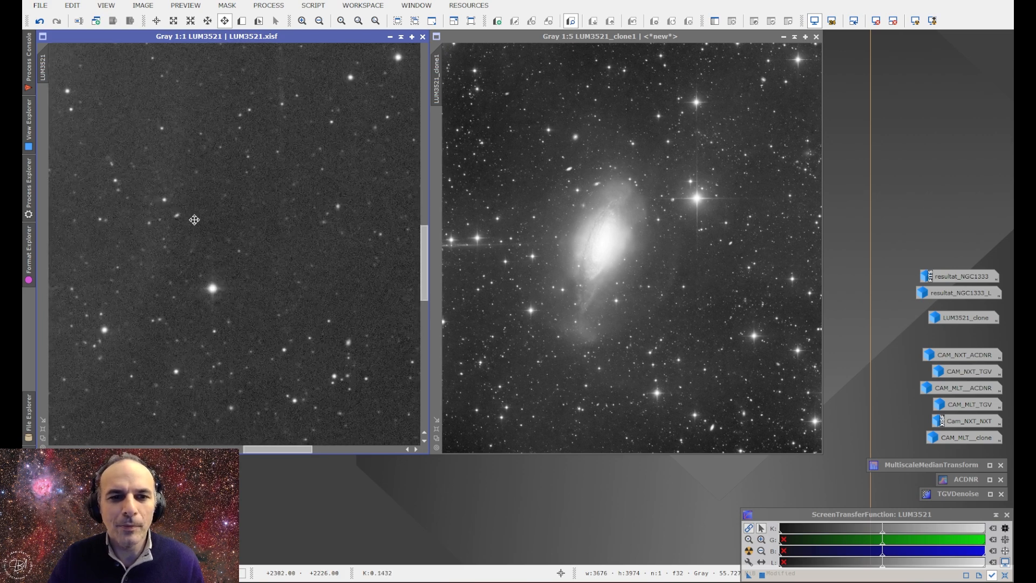
pyautogui.moveTo(241, 238); pyautogui.dragTo(246, 263)
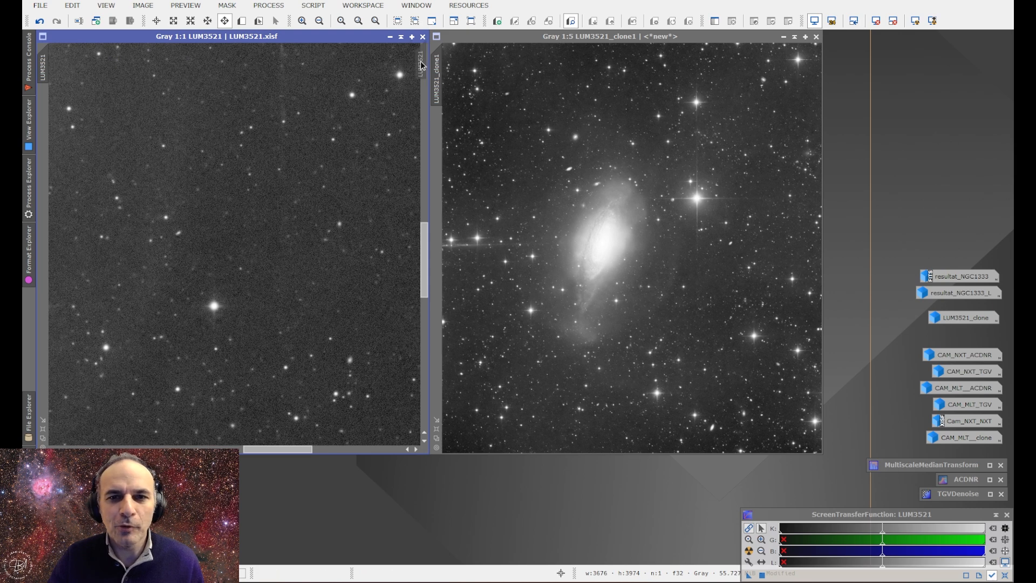
pyautogui.moveTo(436, 74); pyautogui.dragTo(451, 81)
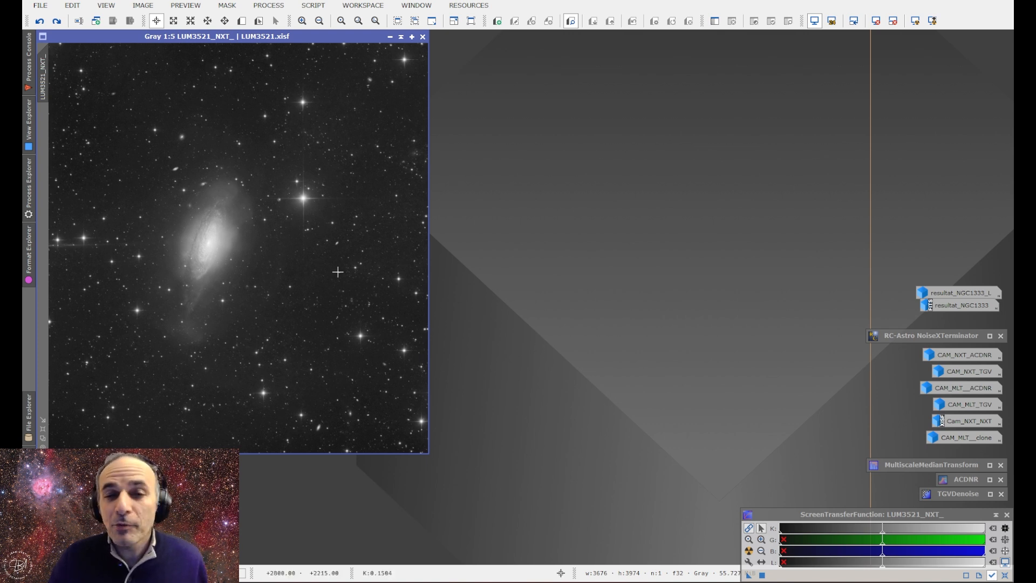
# Step: Examine the galaxy's core and dust lanes in LUM3521_NXT_ at high magnification for detail and remaining noise
pyautogui.click(225, 21)
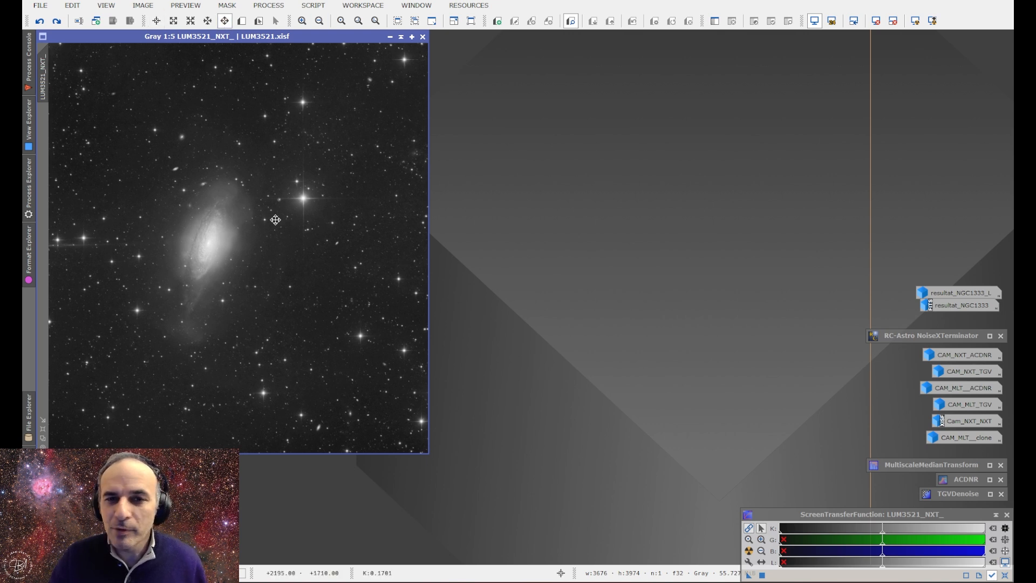
pyautogui.scroll(2, 263, 273)
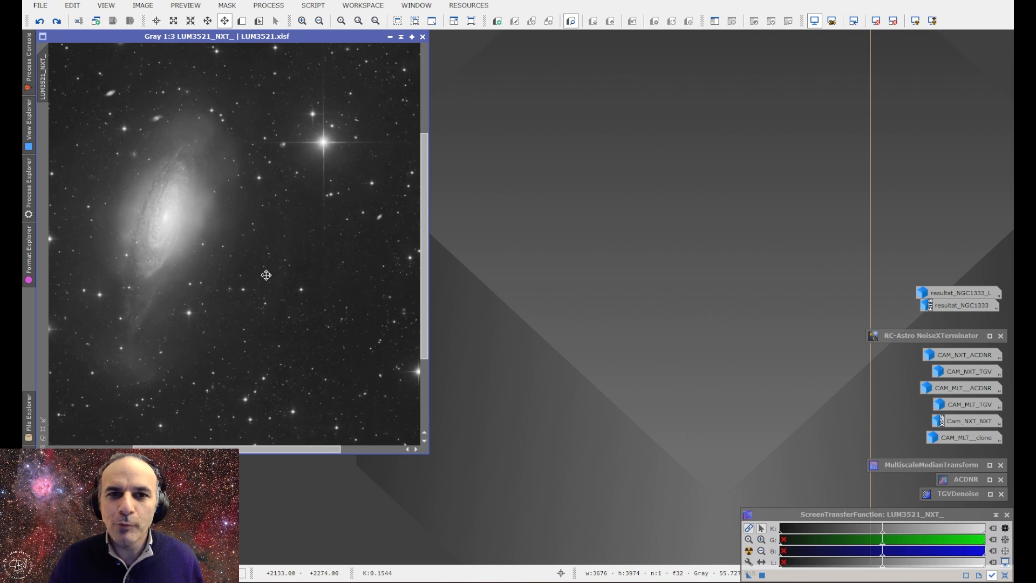
pyautogui.scroll(1, 315, 282)
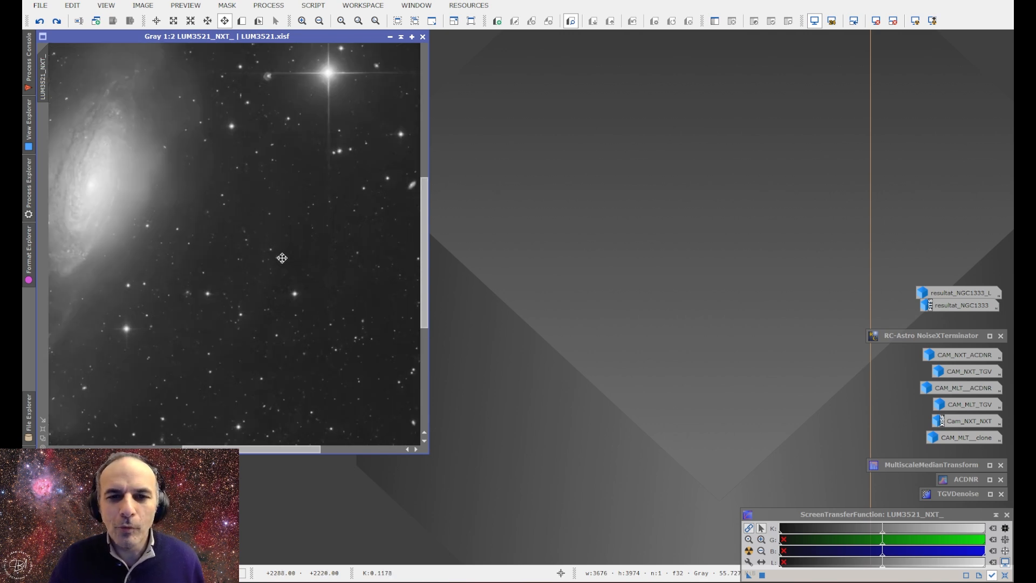
pyautogui.moveTo(218, 184); pyautogui.dragTo(375, 261)
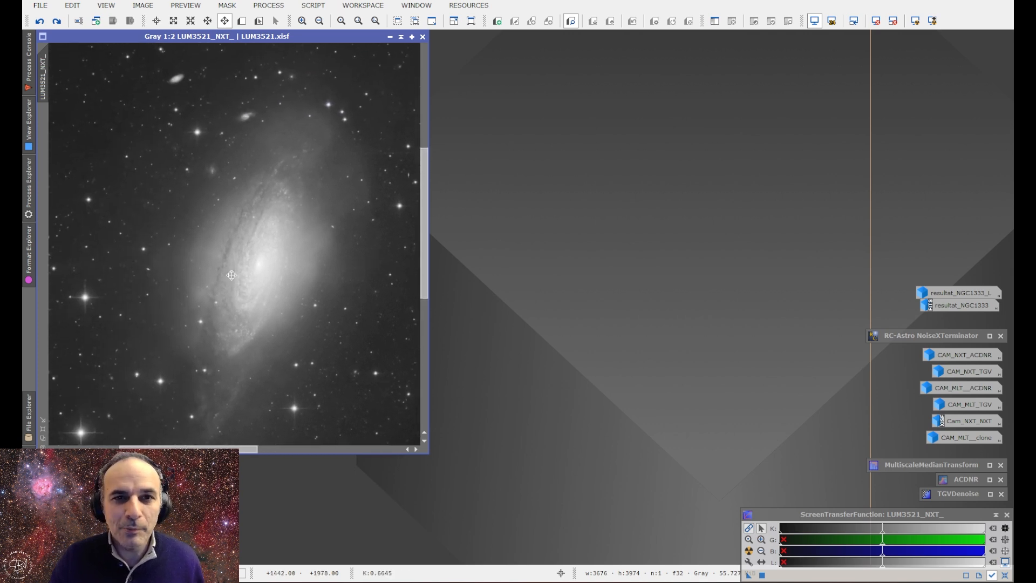
pyautogui.scroll(1, 215, 232)
pyautogui.moveTo(215, 232); pyautogui.dragTo(137, 188)
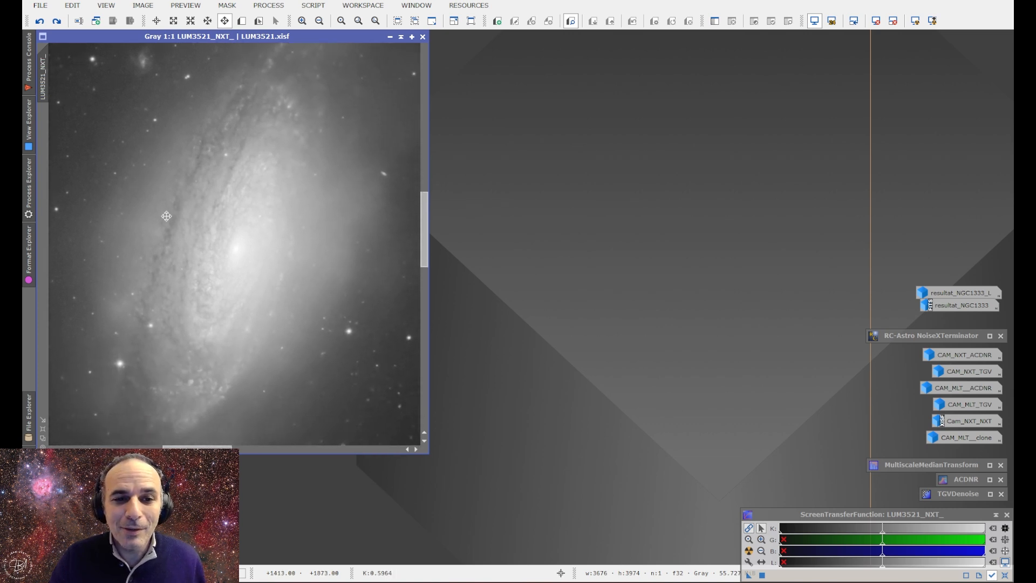
pyautogui.moveTo(198, 283); pyautogui.dragTo(251, 208)
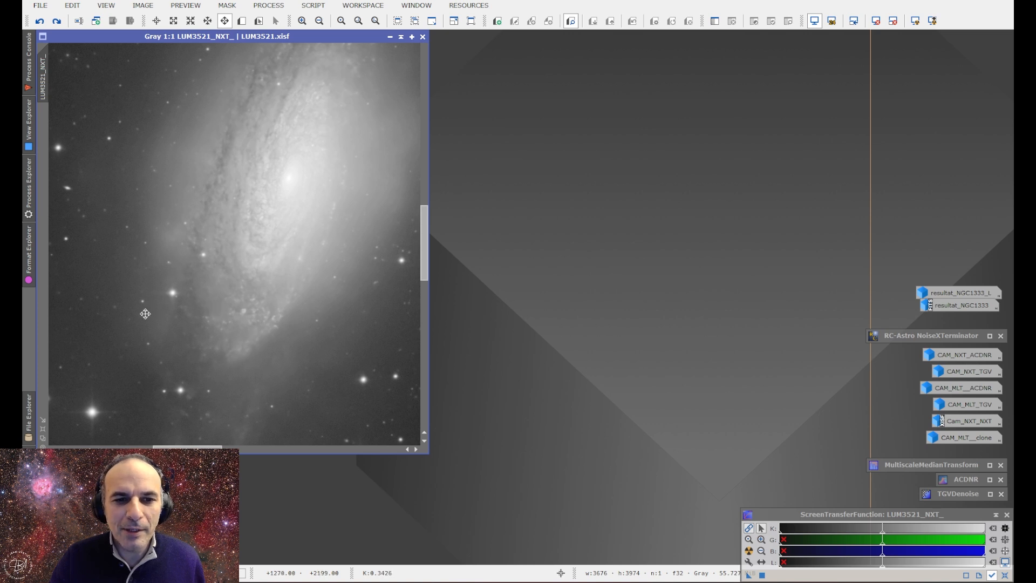
pyautogui.scroll(1, 172, 177)
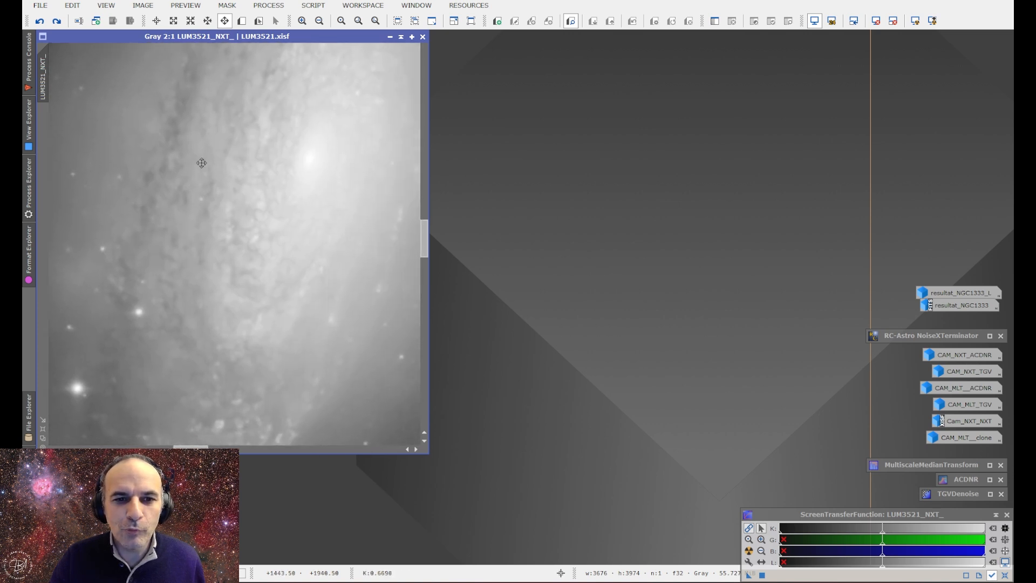
pyautogui.moveTo(120, 115); pyautogui.dragTo(233, 215)
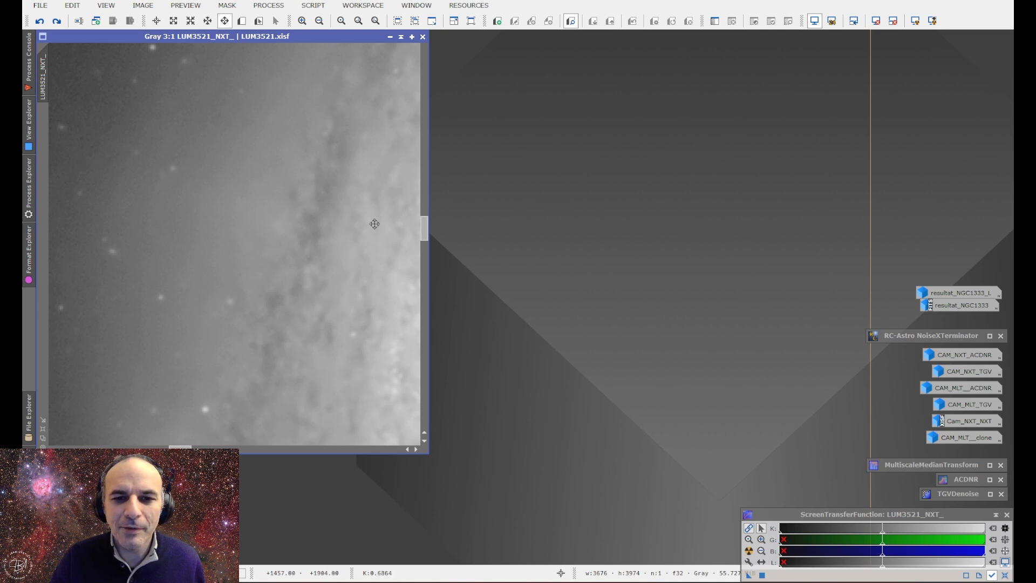
pyautogui.scroll(1, 195, 216)
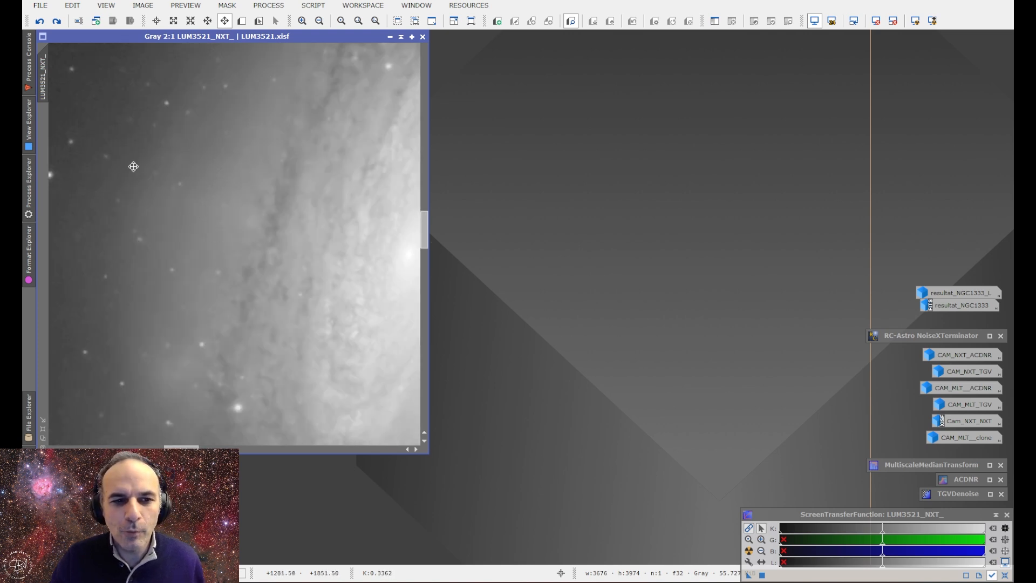
# Step: Examine the dark sky background around the galaxy in LUM3521_NXT_ at 2:1 for residual noise
pyautogui.moveTo(120, 148); pyautogui.dragTo(317, 281)
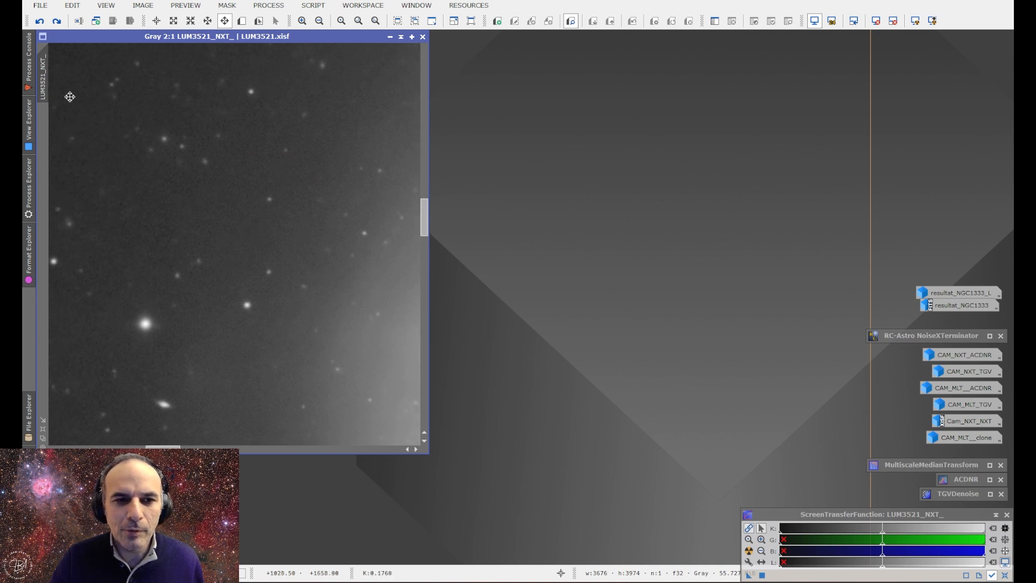
pyautogui.moveTo(183, 164); pyautogui.dragTo(416, 355)
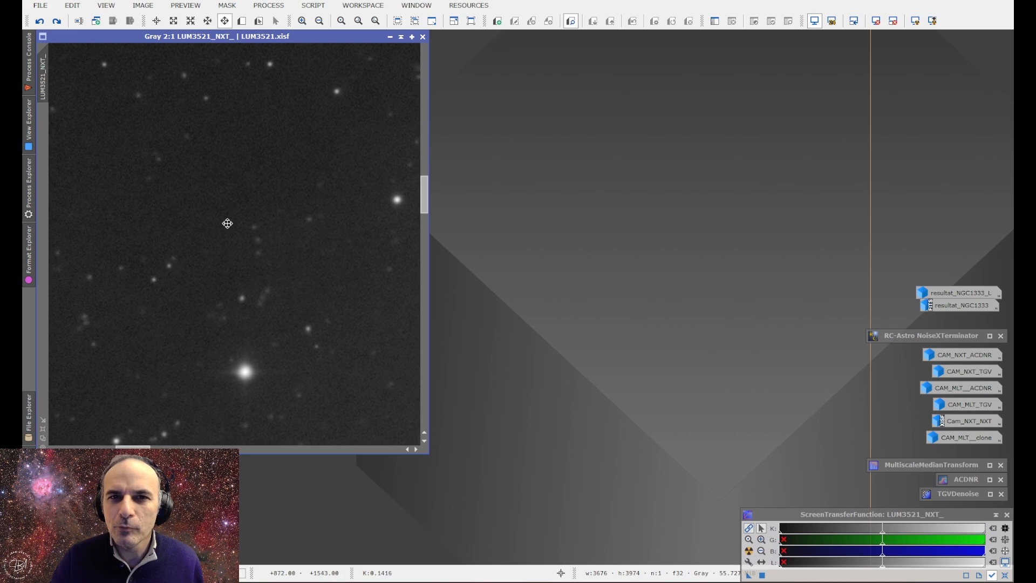
pyautogui.scroll(-4, 228, 237)
pyautogui.scroll(-1, 228, 237)
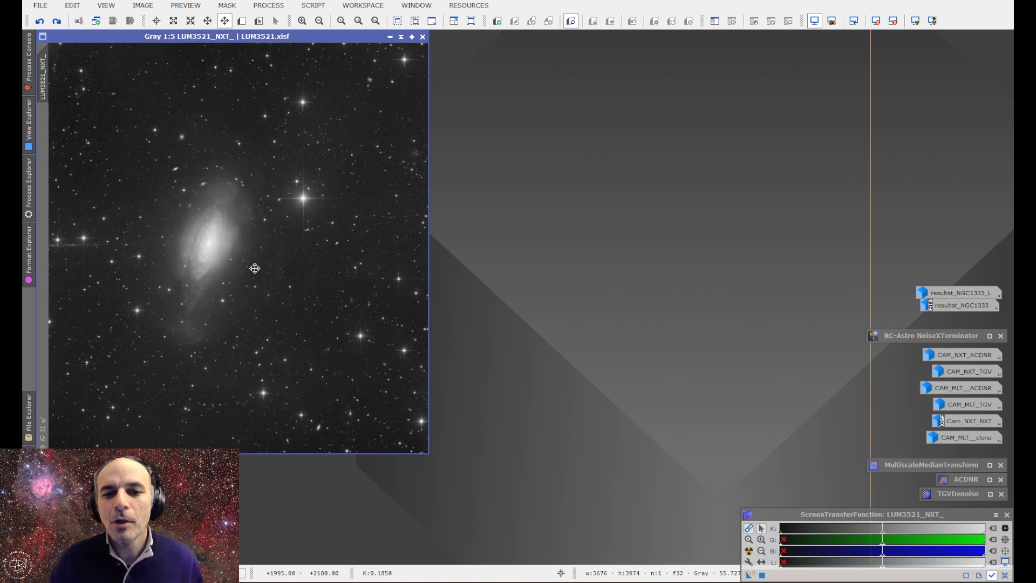
pyautogui.scroll(5, 277, 262)
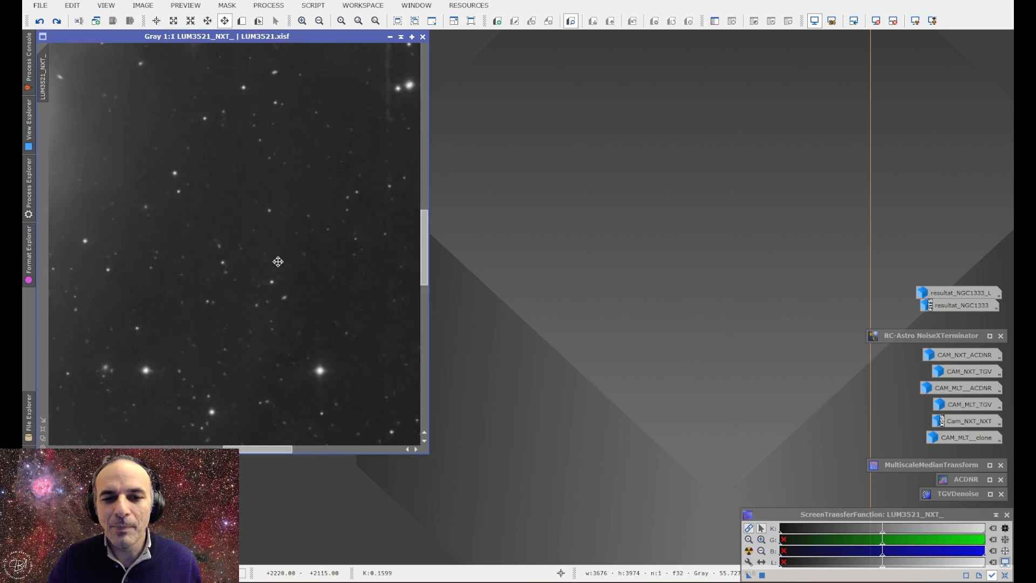
pyautogui.moveTo(363, 293); pyautogui.dragTo(132, 266)
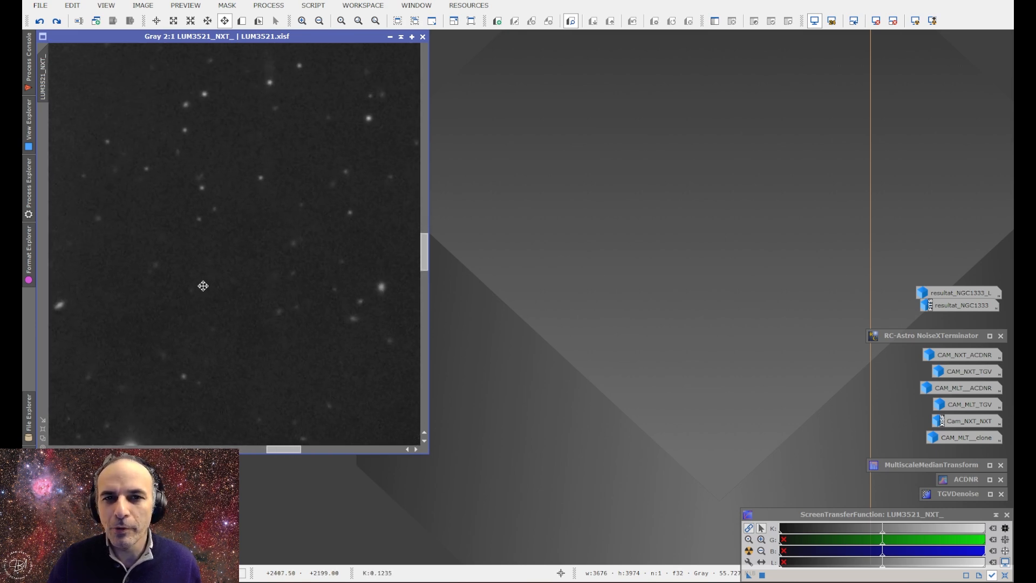
pyautogui.scroll(-5, 201, 287)
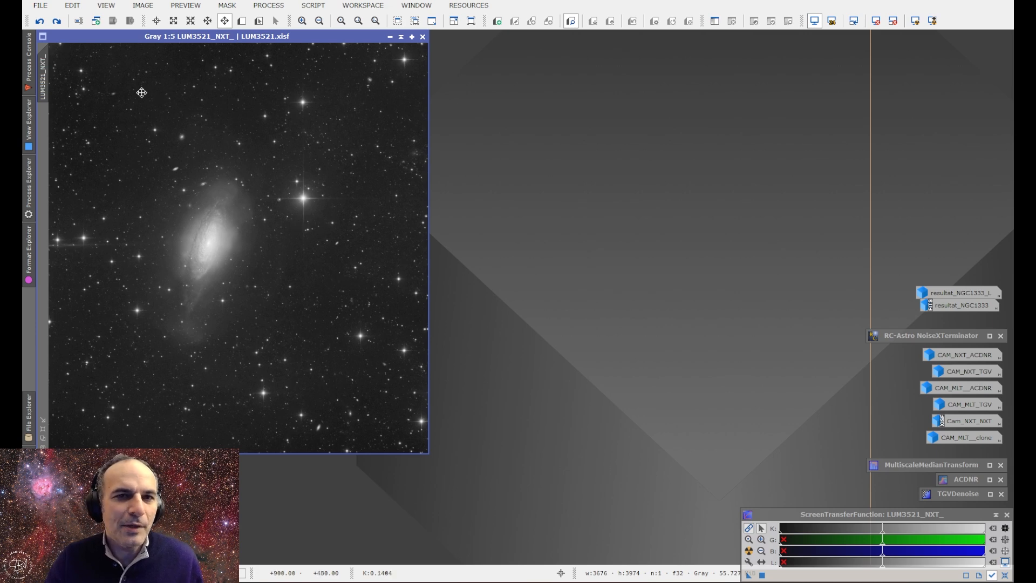
# Step: Clone the LUM3521_NXT_ image and invert the clone
pyautogui.moveTo(42, 75); pyautogui.dragTo(264, 118)
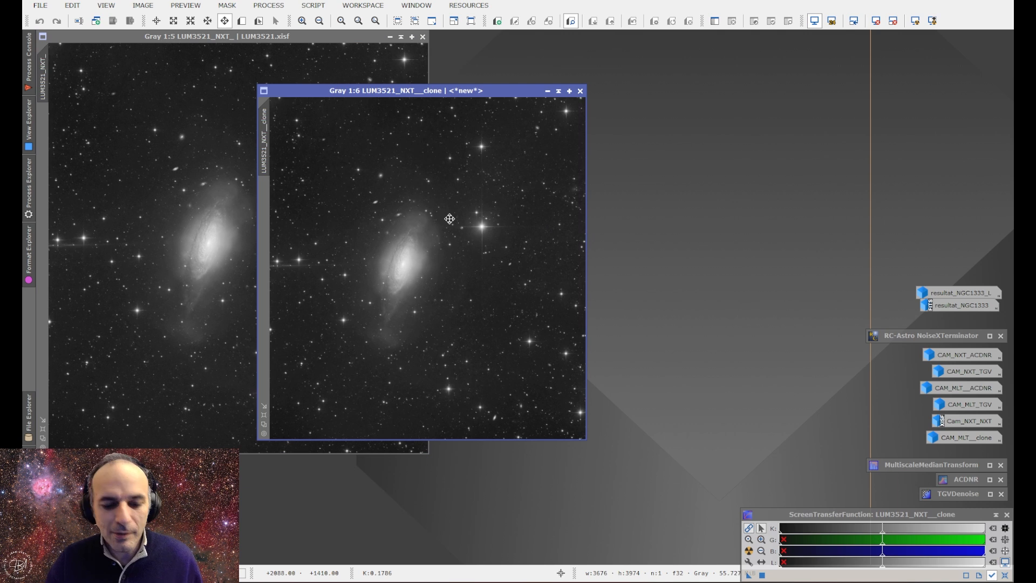
pyautogui.hotkey('ctrl', 'i')
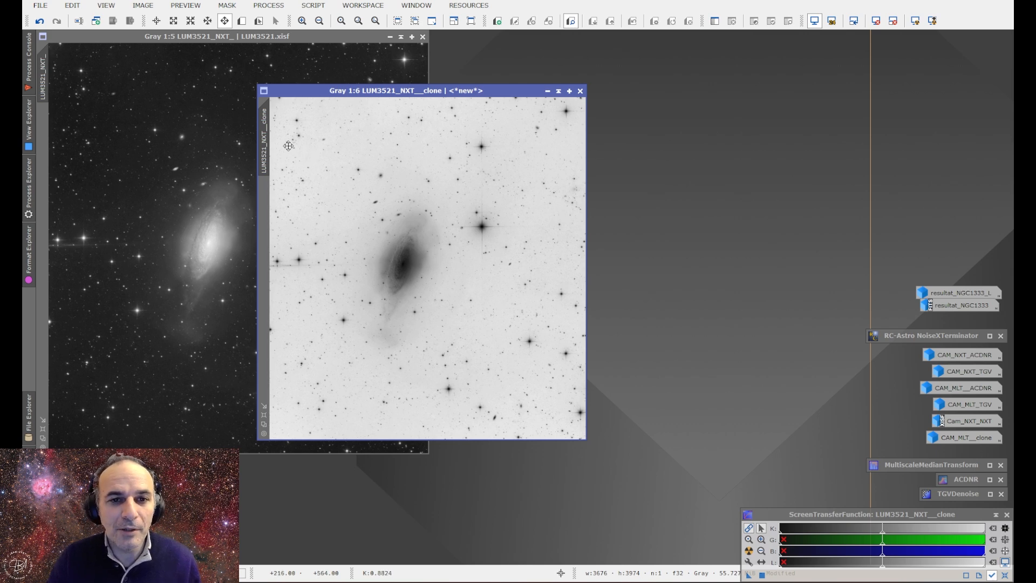
# Step: Apply the inverted clone as a mask on LUM3521_NXT_ and place the clone's window beside the original
pyautogui.moveTo(267, 135); pyautogui.dragTo(41, 145)
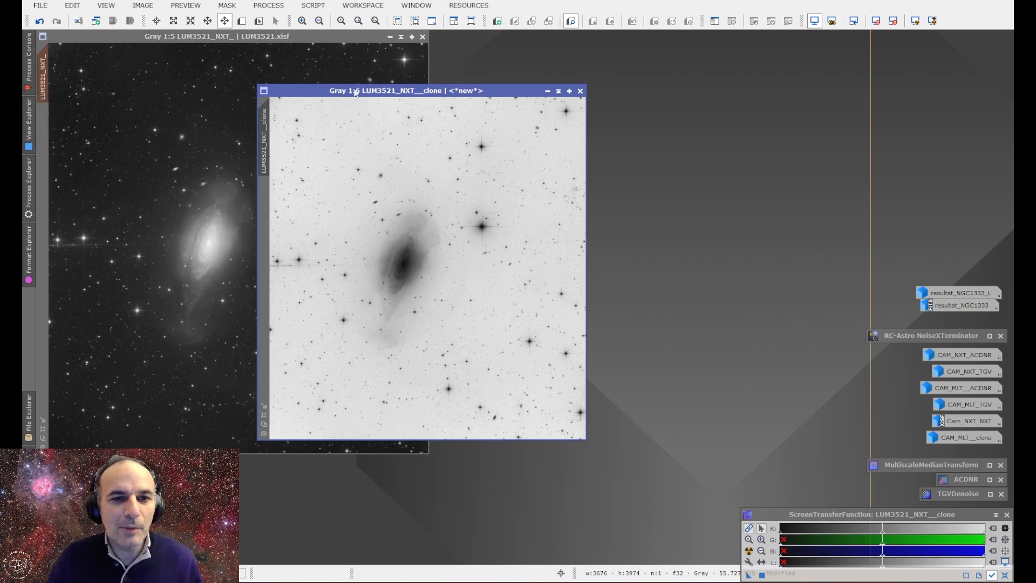
pyautogui.moveTo(363, 98); pyautogui.dragTo(546, 71)
# Step: Show the mask overlay on LUM3521_NXT_ and examine how it covers the galaxy, stars and sky background
pyautogui.click(269, 109)
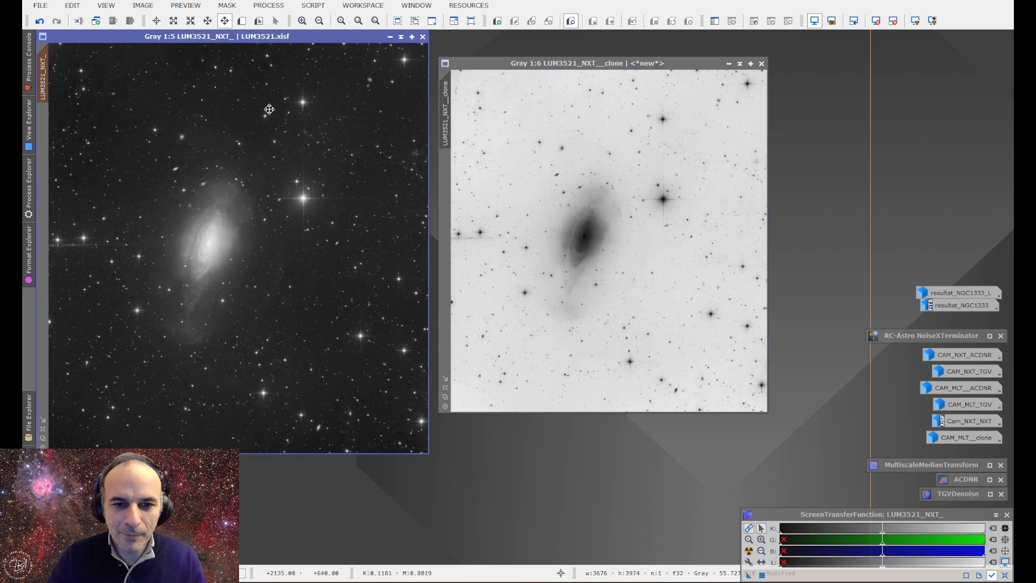
pyautogui.hotkey('ctrl', 'k')
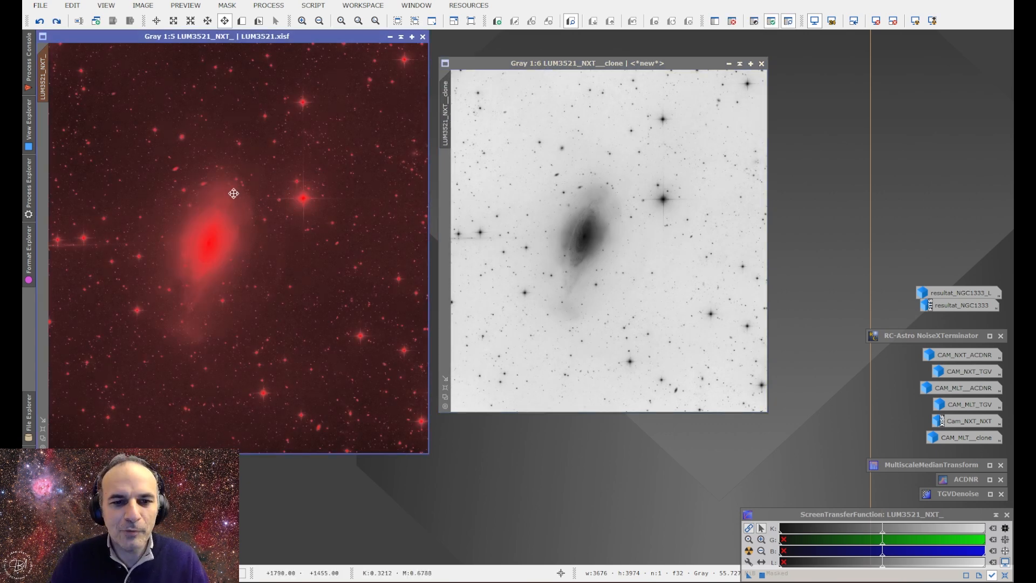
pyautogui.scroll(2, 190, 250)
pyautogui.scroll(1, 190, 250)
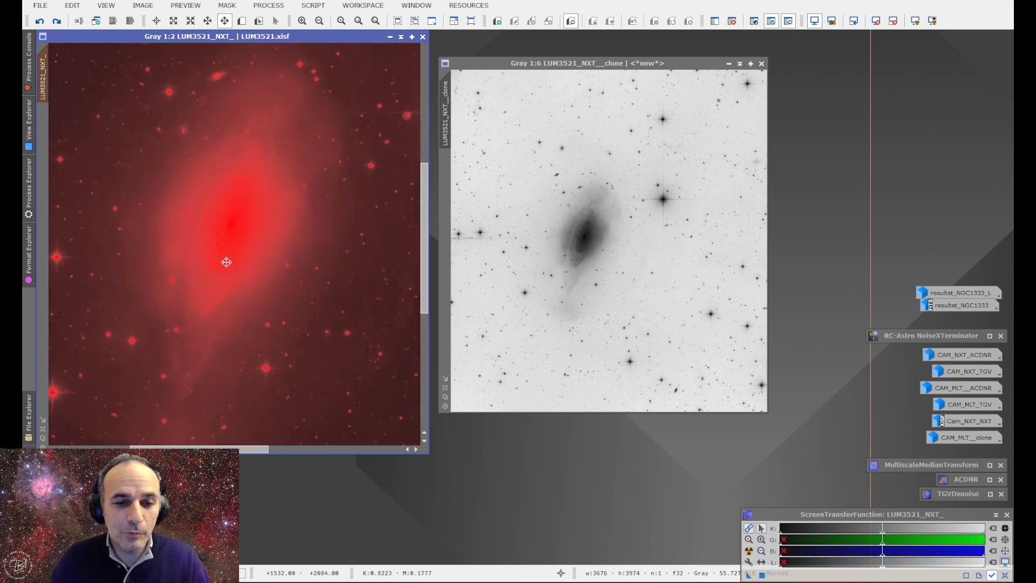
pyautogui.scroll(-1, 221, 271)
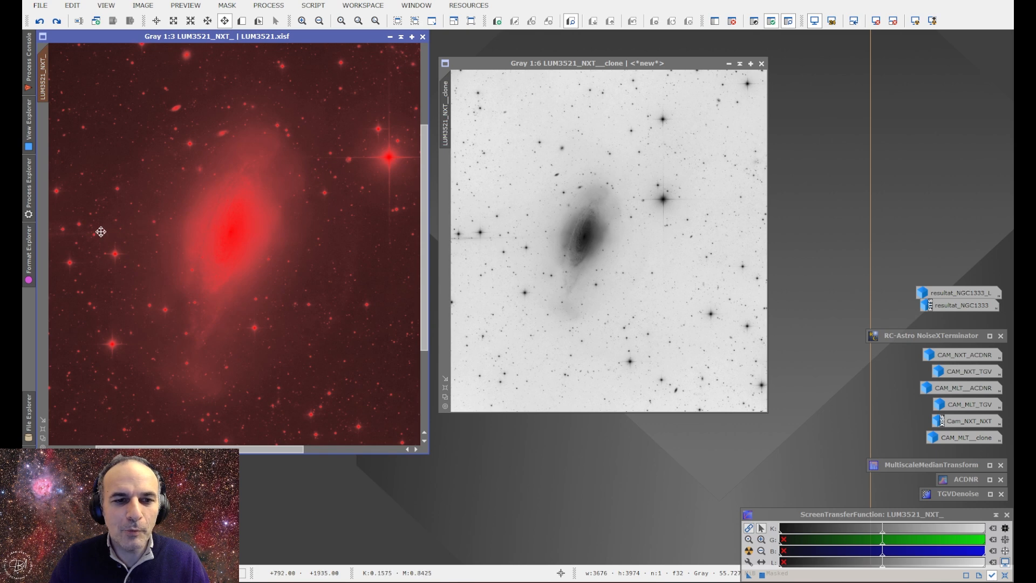
pyautogui.scroll(-2, 217, 224)
pyautogui.scroll(4, 324, 260)
pyautogui.scroll(-1, 259, 237)
pyautogui.scroll(-1, 253, 236)
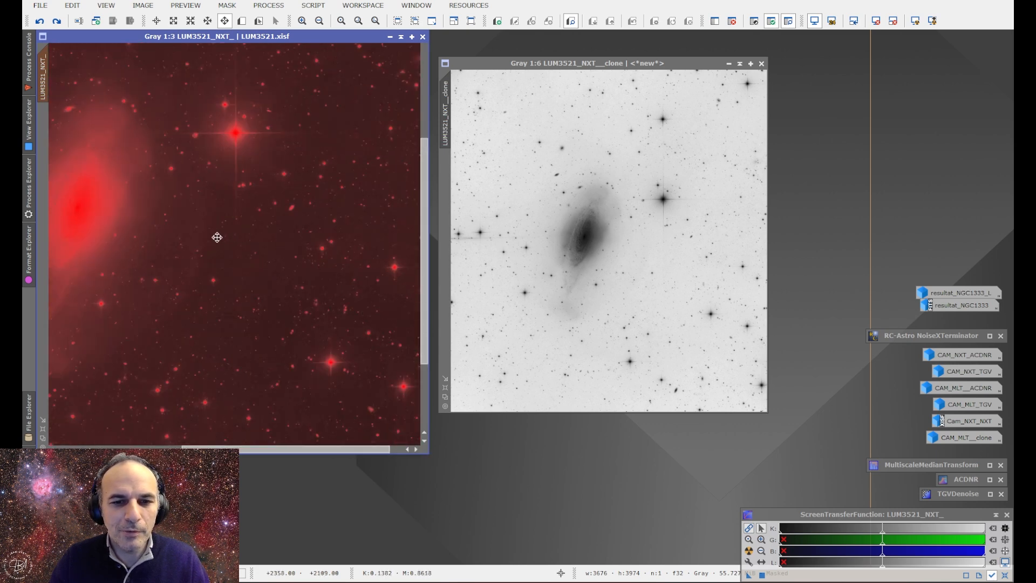
pyautogui.scroll(-1, 218, 237)
pyautogui.scroll(-1, 175, 240)
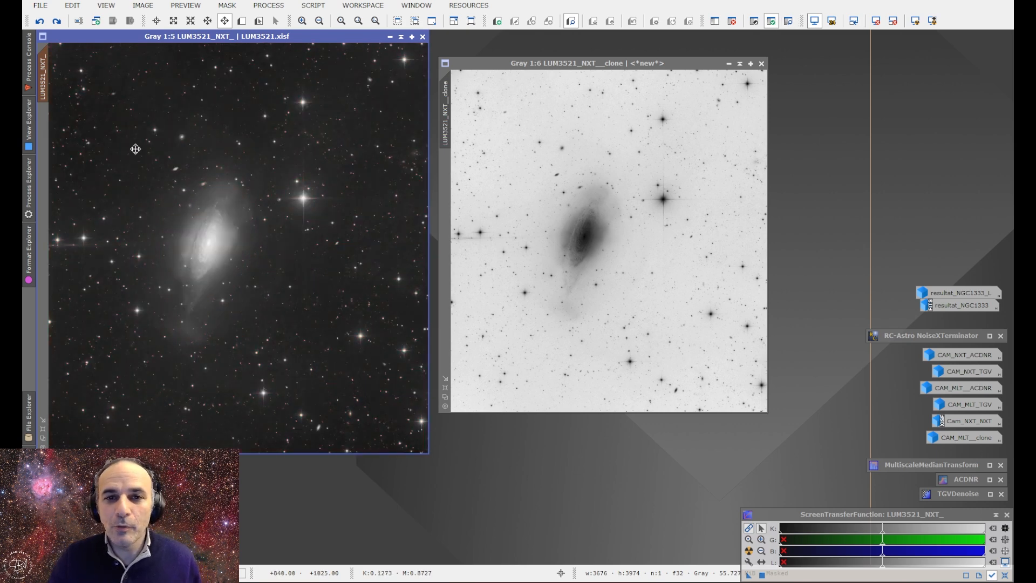
# Step: Undo the inversion of LUM3521_NXT__clone and move its window so it partly overlaps the original
pyautogui.click(606, 160)
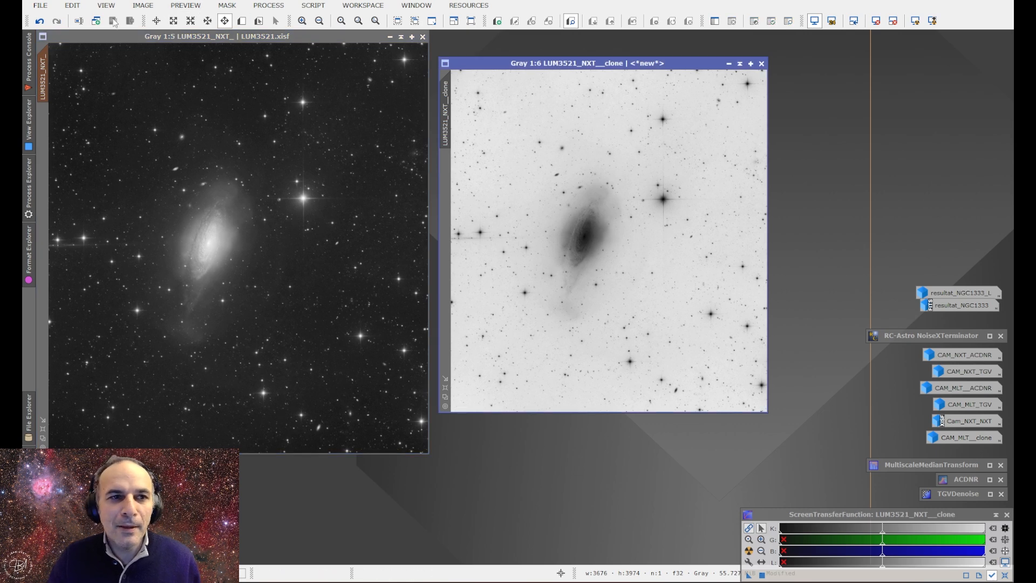
pyautogui.click(40, 20)
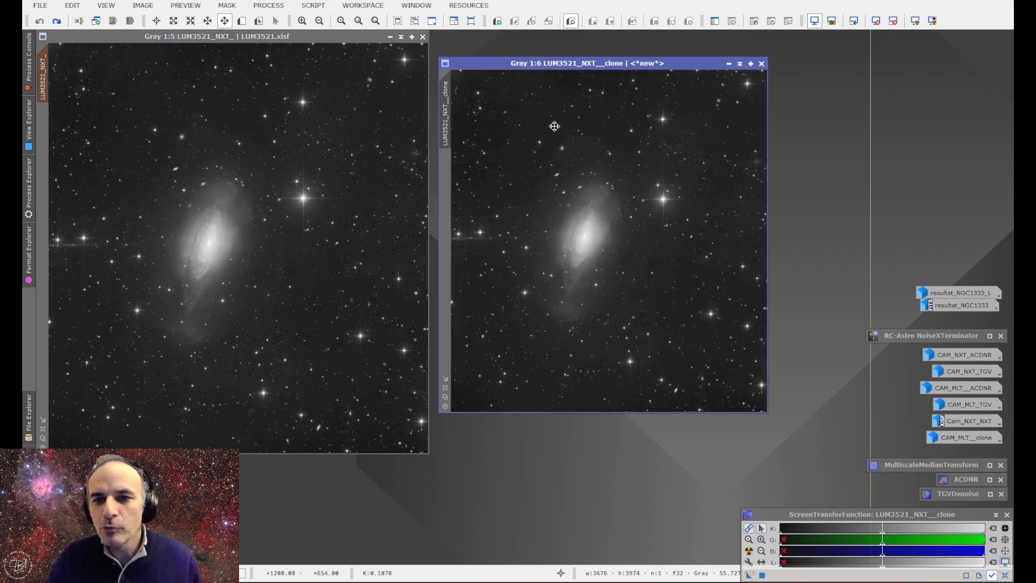
pyautogui.moveTo(558, 66); pyautogui.dragTo(359, 86)
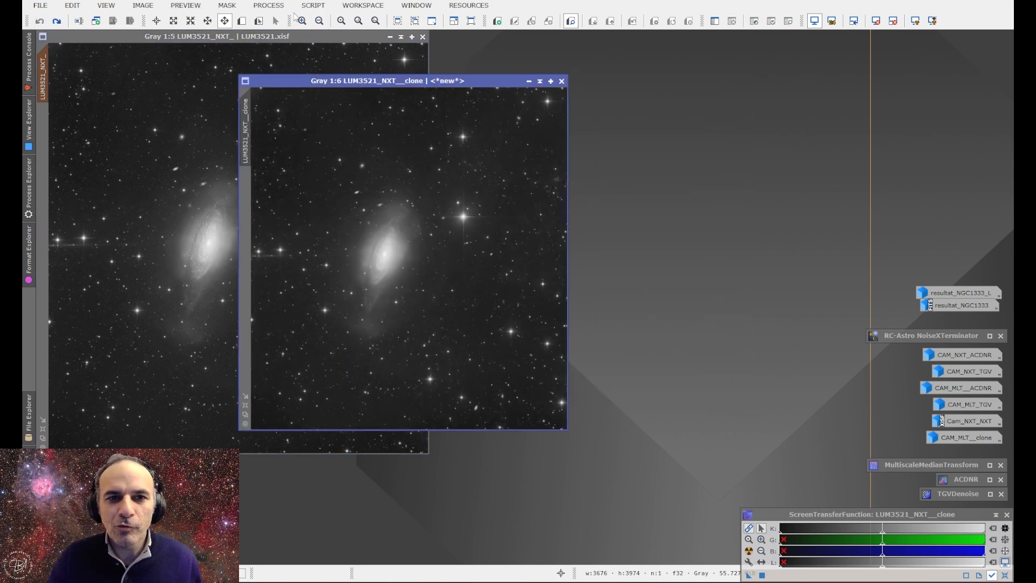
# Step: Open the HistogramTransformation process and load LUM3521_NXT__clone as its view
pyautogui.click(268, 5)
pyautogui.moveTo(391, 22)
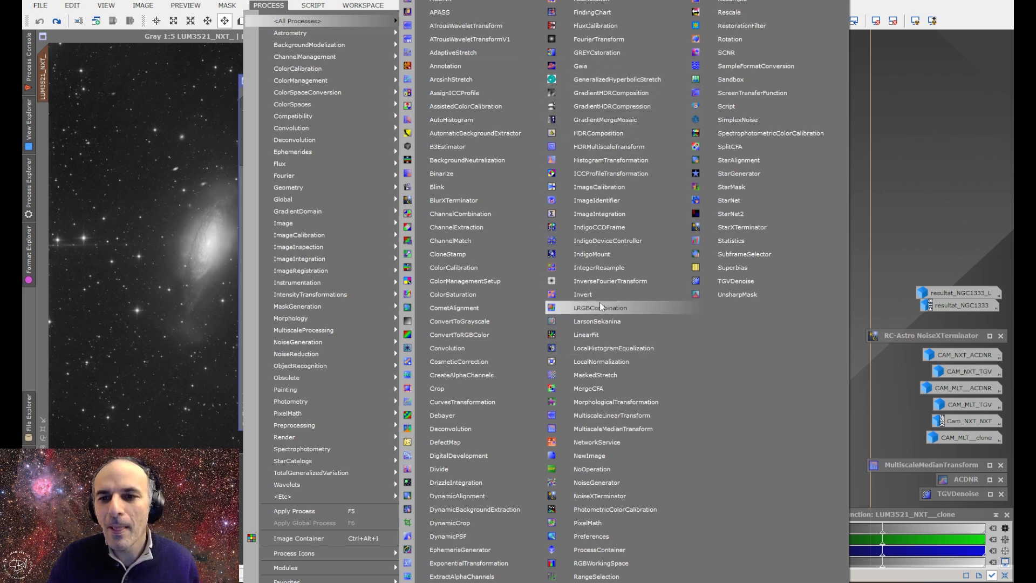
pyautogui.click(607, 159)
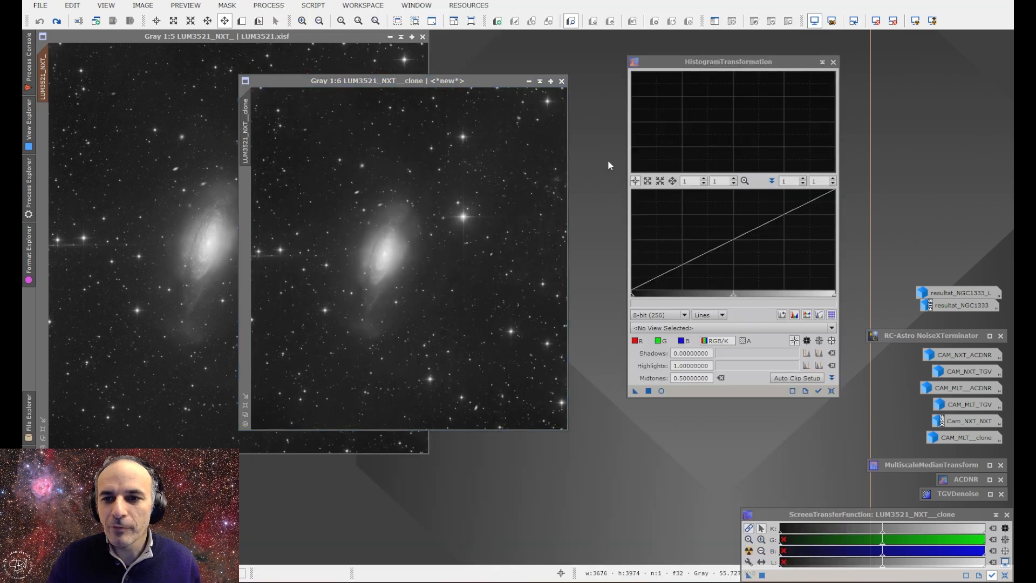
pyautogui.click(668, 328)
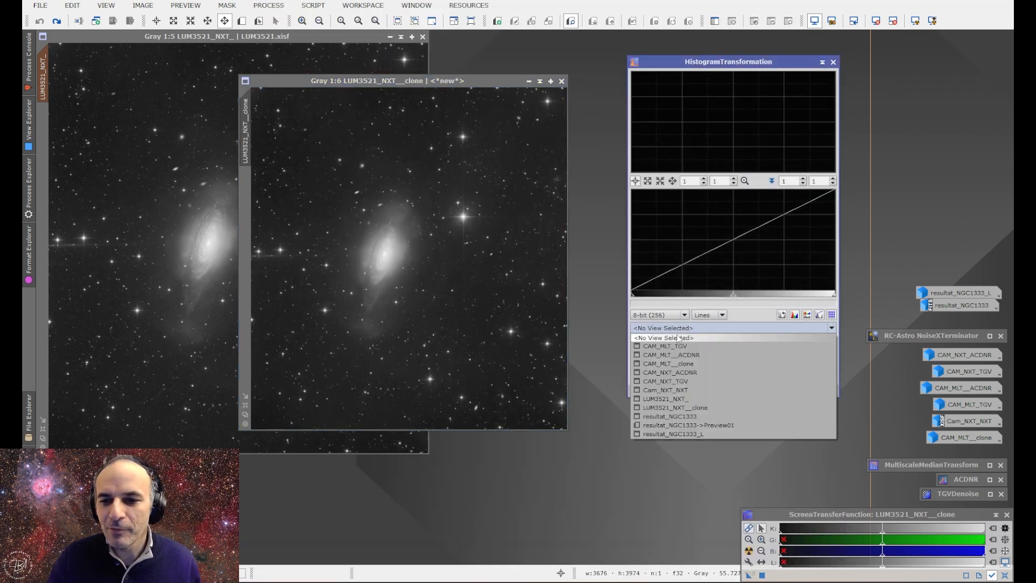
pyautogui.click(675, 335)
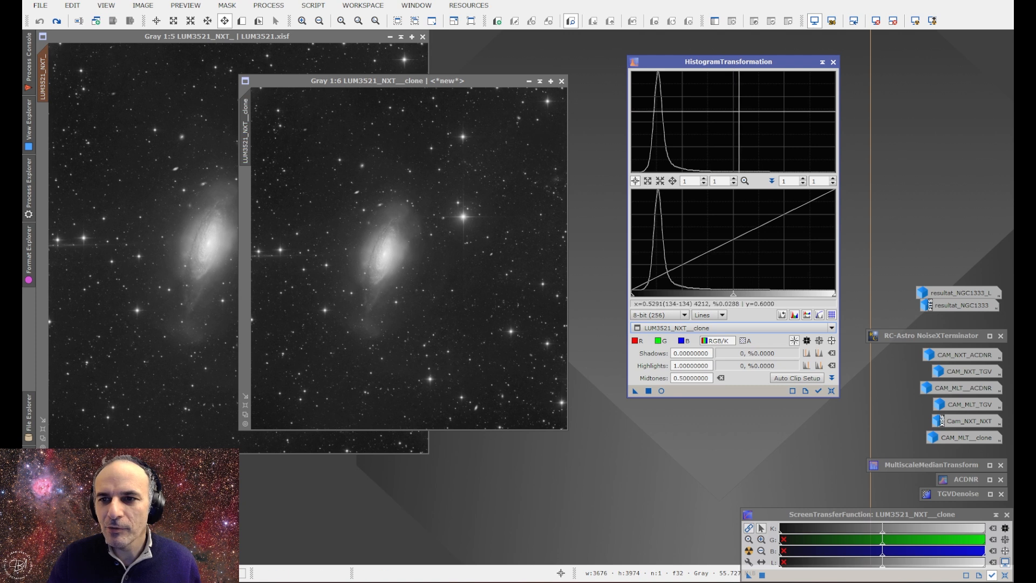
# Step: Auto-clip the clone's shadows to 0.08104067 and highlights to 0.61503014, apply the stretch to the clone and close HistogramTransformation
pyautogui.click(819, 354)
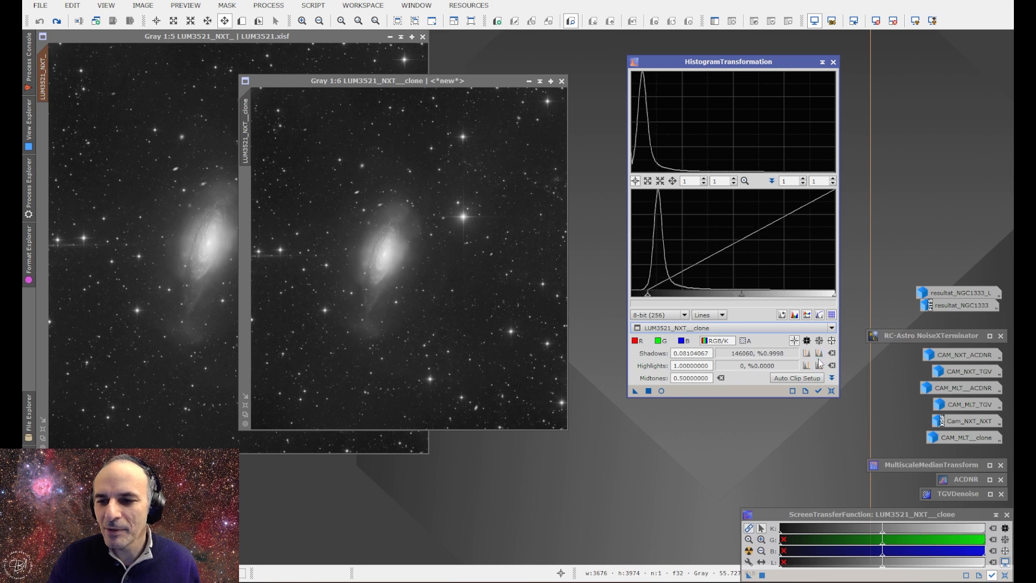
pyautogui.click(819, 365)
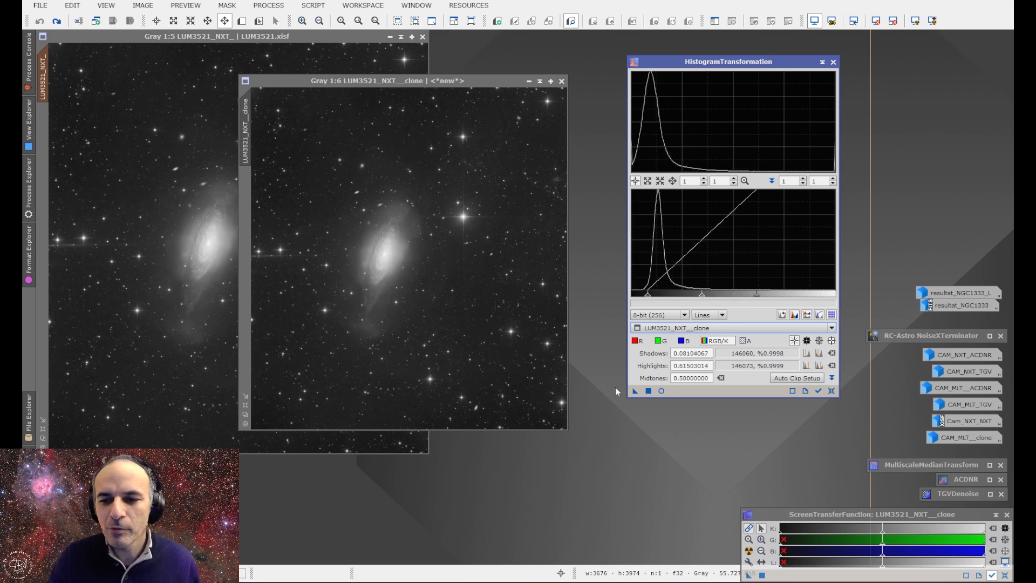
pyautogui.moveTo(635, 390); pyautogui.dragTo(558, 384)
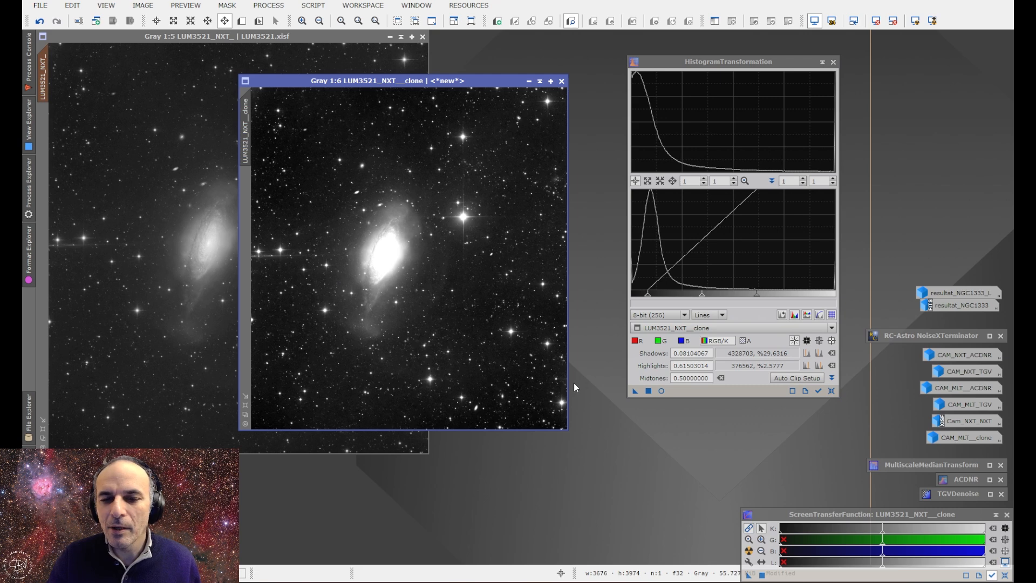
pyautogui.click(834, 63)
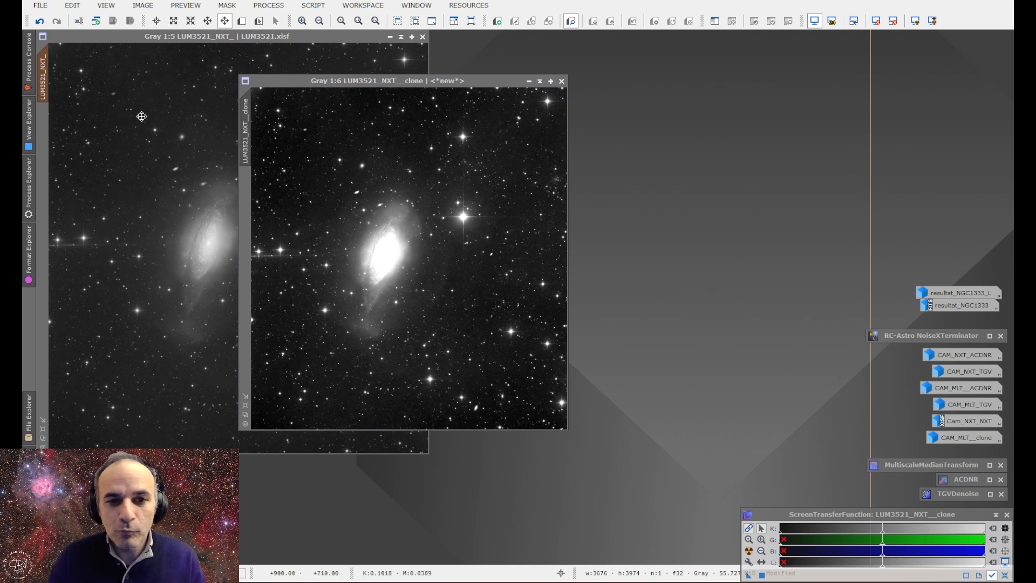
# Step: Apply the stretched clone as an inverted mask on LUM3521_NXT_ and check its coverage with the red mask overlay
pyautogui.moveTo(293, 81); pyautogui.dragTo(512, 62)
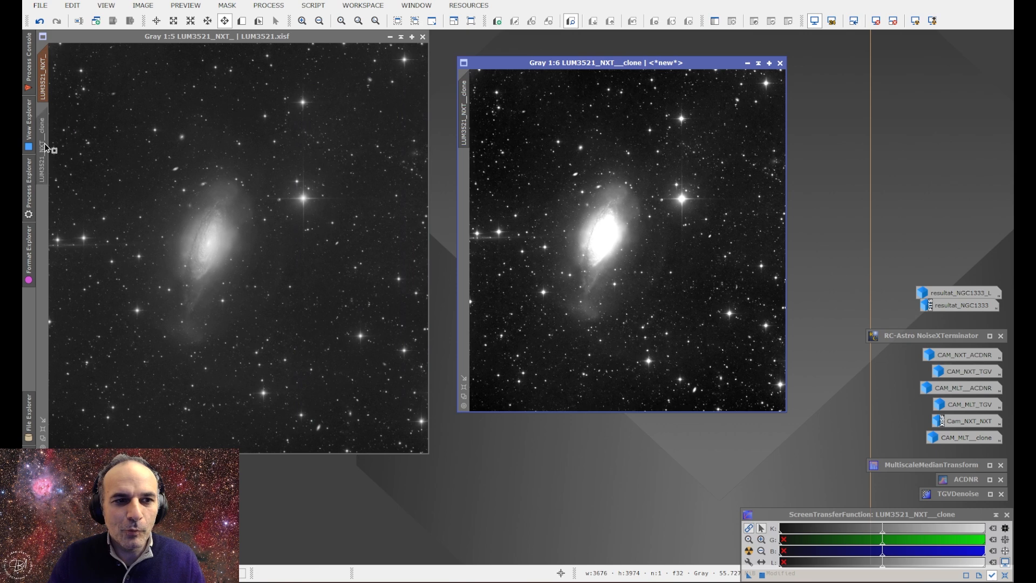
pyautogui.click(252, 163)
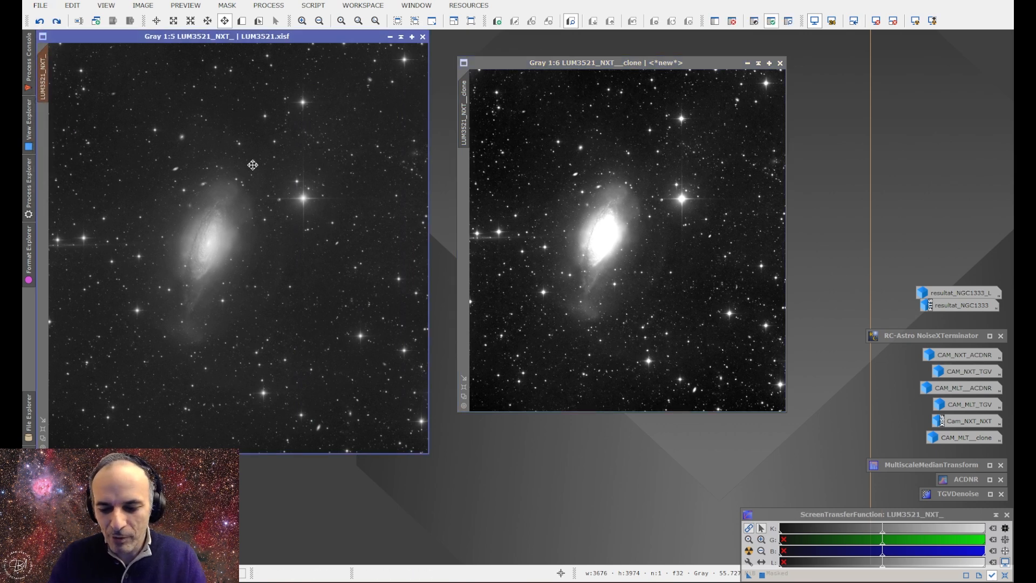
pyautogui.hotkey('ctrl', 'k')
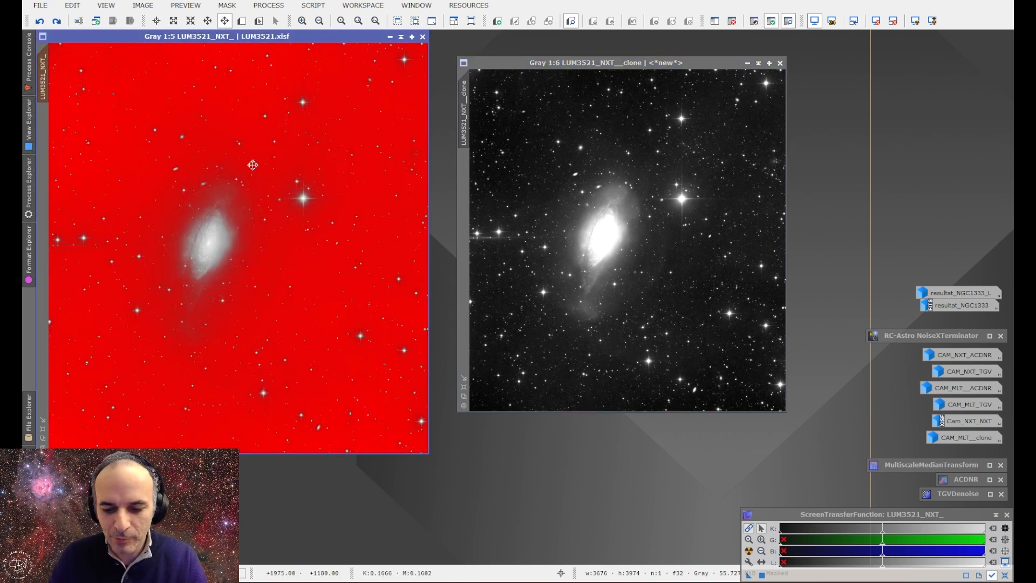
pyautogui.hotkey('ctrl', 'i')
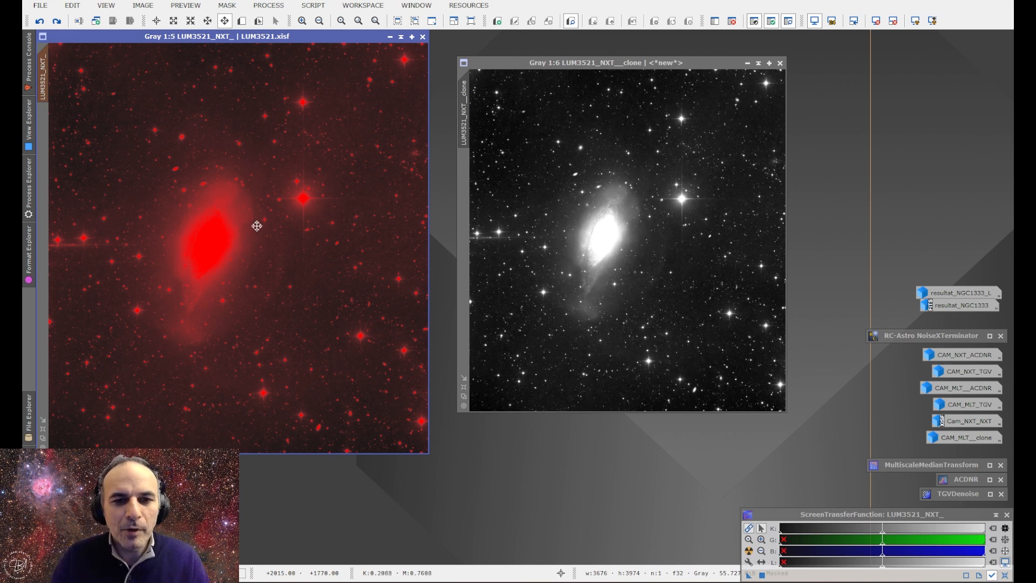
pyautogui.scroll(3, 359, 275)
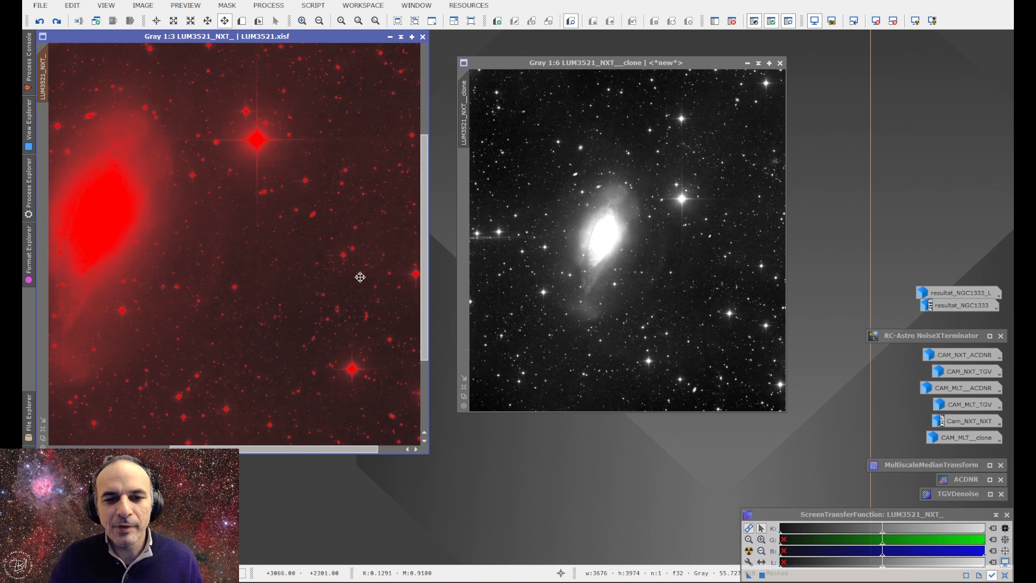
pyautogui.scroll(-4, 280, 249)
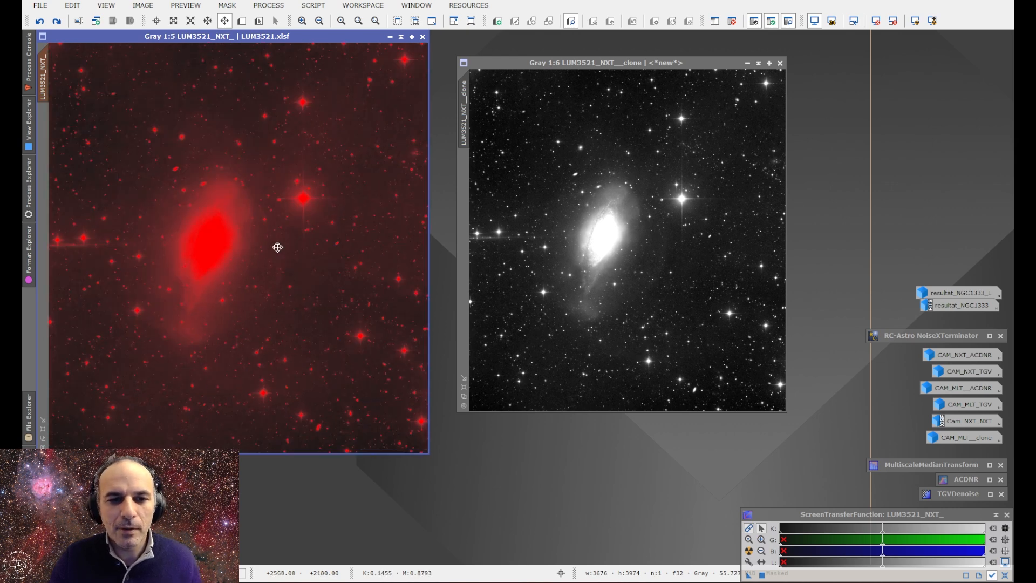
pyautogui.scroll(1, 202, 247)
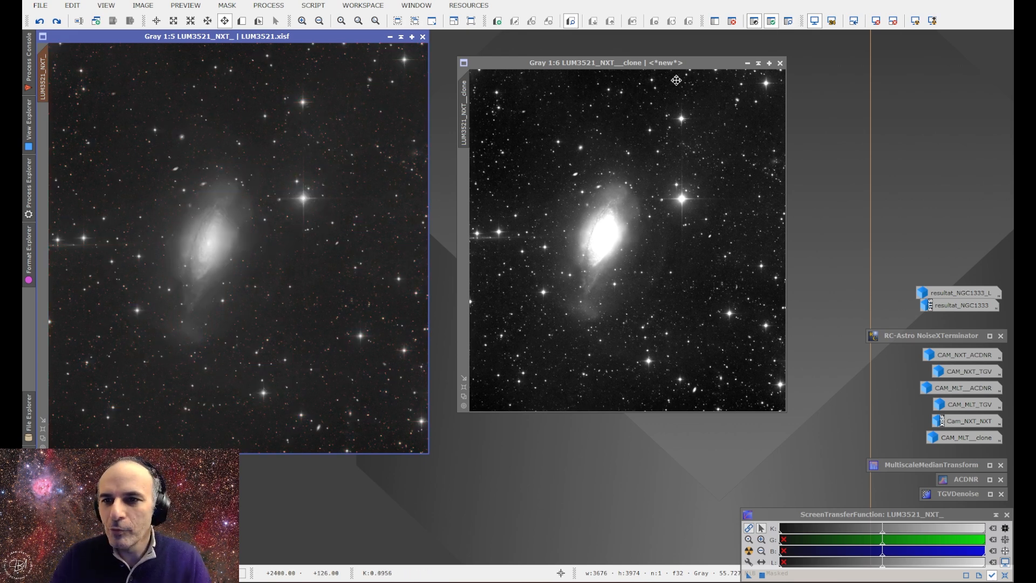
# Step: Minimize LUM3521_NXT__clone to an icon beside the other image icons and restore the NoiseXTerminator window
pyautogui.click(747, 63)
pyautogui.moveTo(662, 242)
pyautogui.mouseDown()
pyautogui.moveTo(990, 274)
pyautogui.moveTo(934, 322)
pyautogui.moveTo(950, 323)
pyautogui.mouseUp()
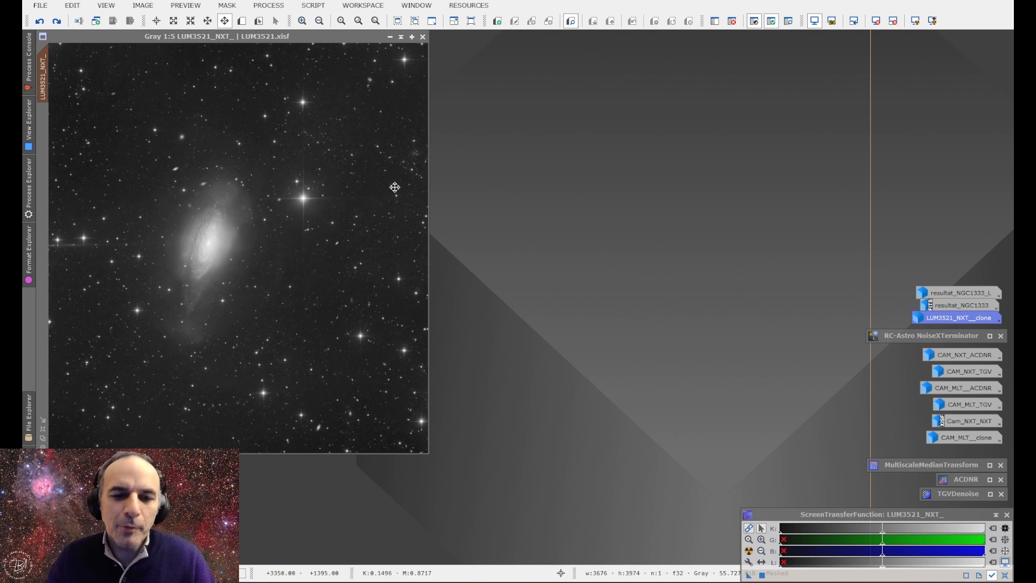
pyautogui.doubleClick(931, 336)
pyautogui.click(950, 237)
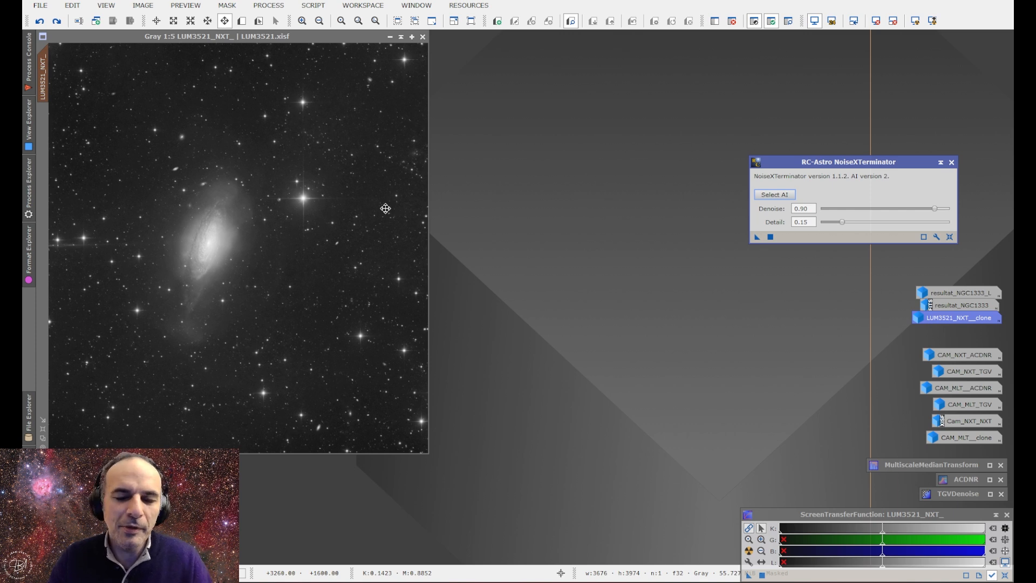
# Step: Set Denoise to 0.40 in NoiseXTerminator and apply it to the masked LUM3521_NXT_ image
pyautogui.scroll(6, 385, 208)
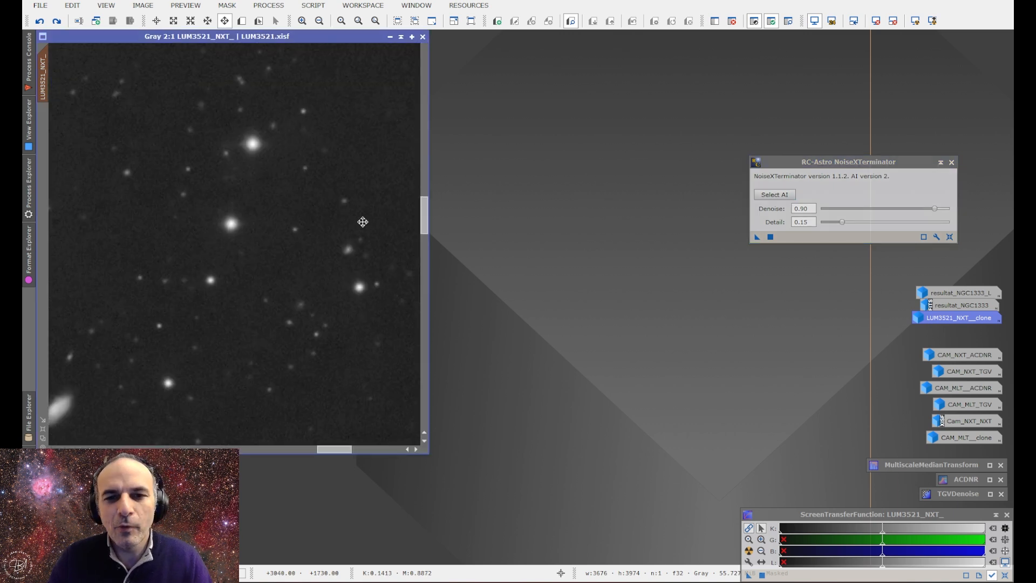
pyautogui.scroll(-1, 362, 221)
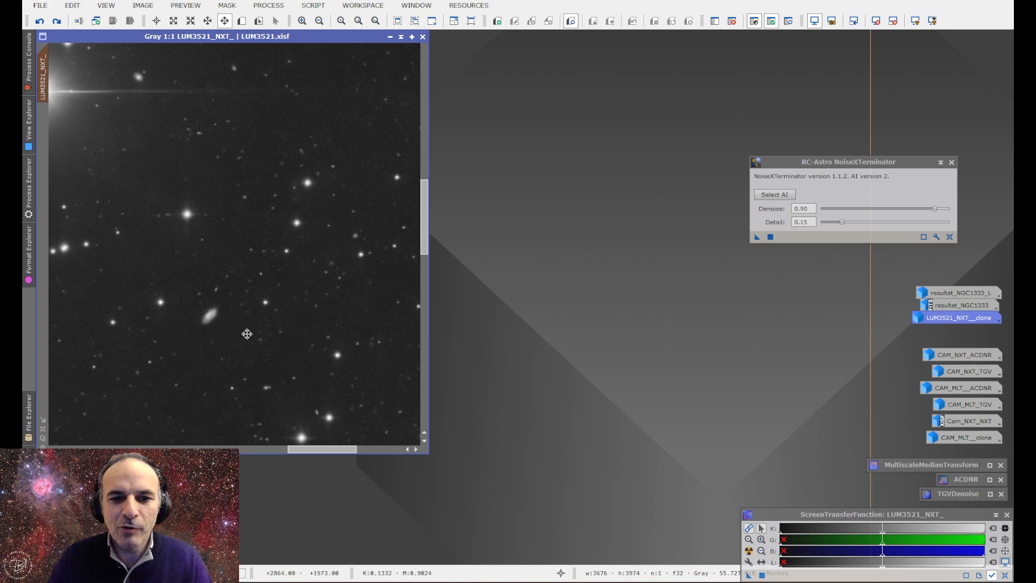
pyautogui.moveTo(202, 242); pyautogui.dragTo(206, 320)
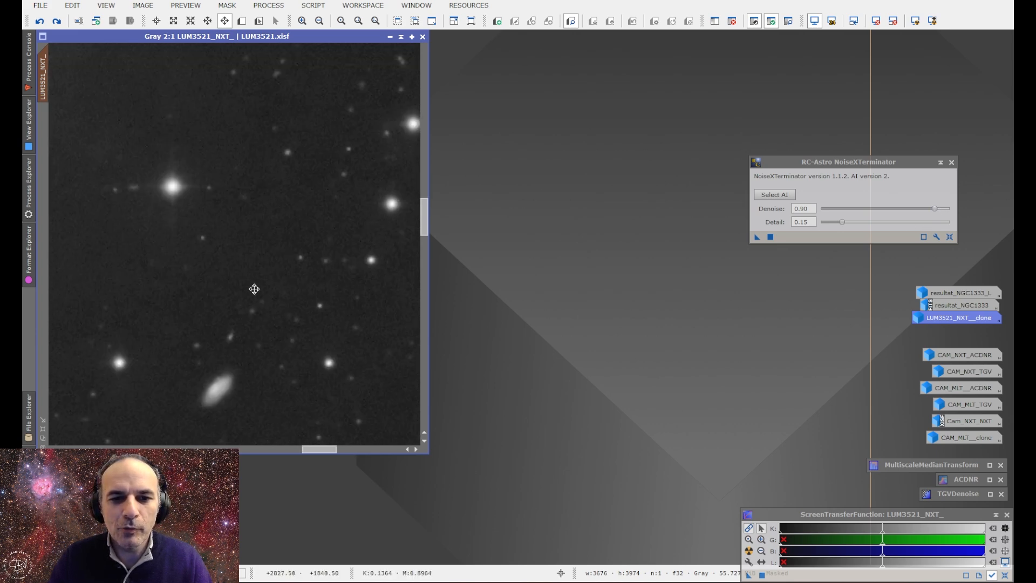
pyautogui.moveTo(252, 291); pyautogui.dragTo(275, 235)
pyautogui.moveTo(934, 209); pyautogui.dragTo(885, 209)
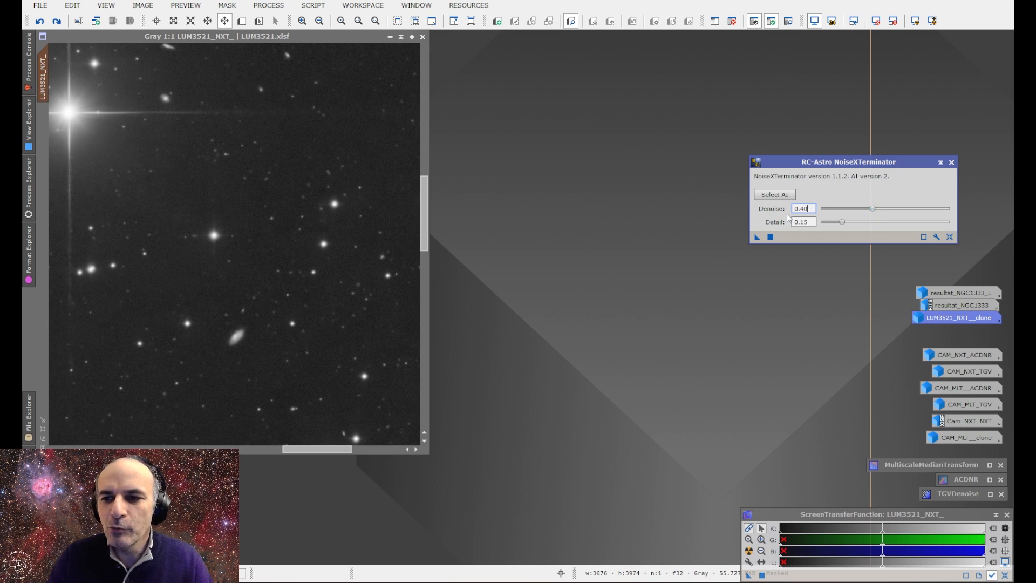
pyautogui.moveTo(757, 238); pyautogui.dragTo(299, 238)
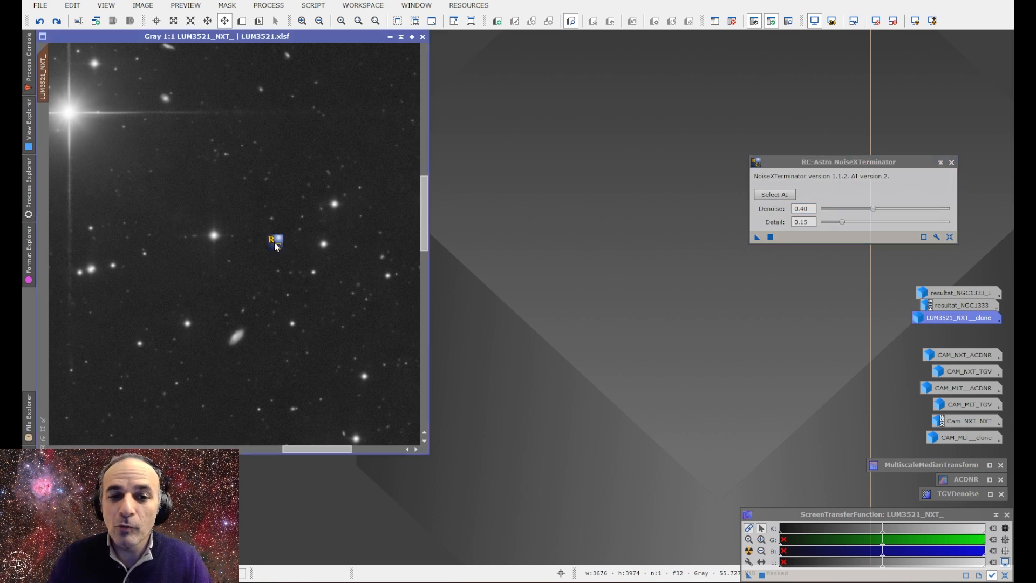
# Step: Compare the sky background near the bright star before and after the noise reduction by undoing and redoing it
pyautogui.scroll(2, 274, 236)
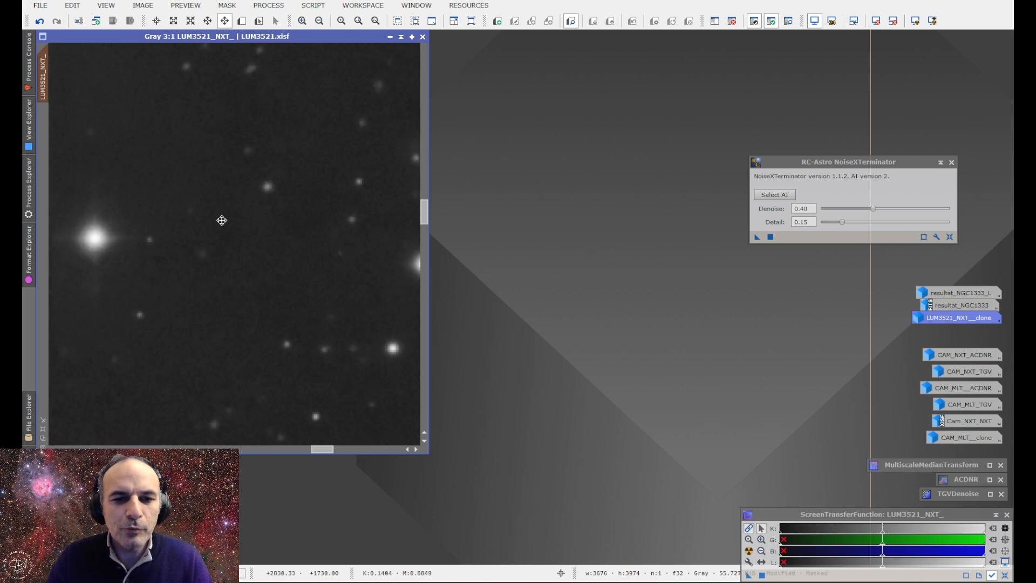
pyautogui.moveTo(212, 173); pyautogui.dragTo(303, 238)
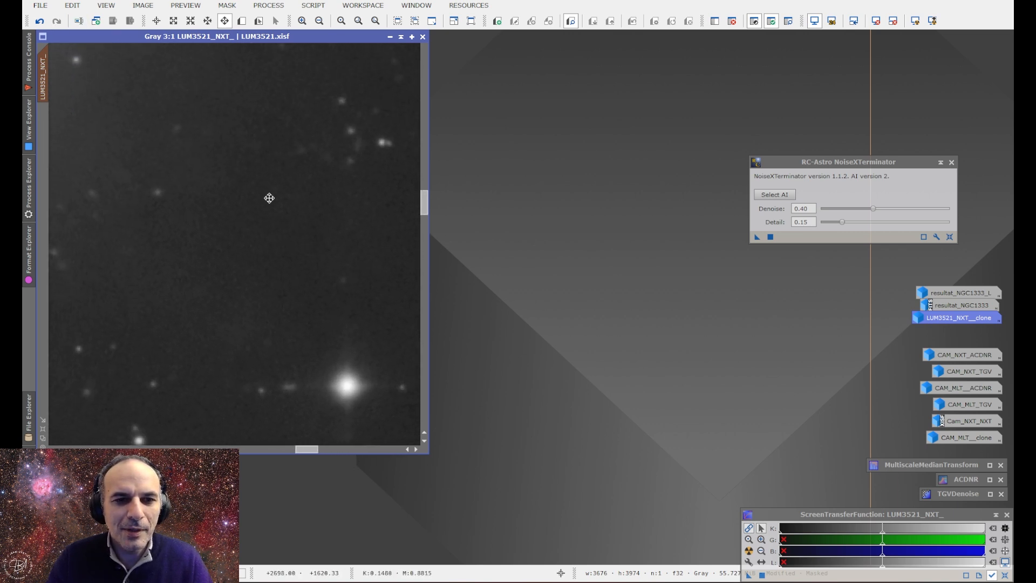
pyautogui.scroll(-1, 223, 201)
pyautogui.moveTo(222, 201); pyautogui.dragTo(225, 171)
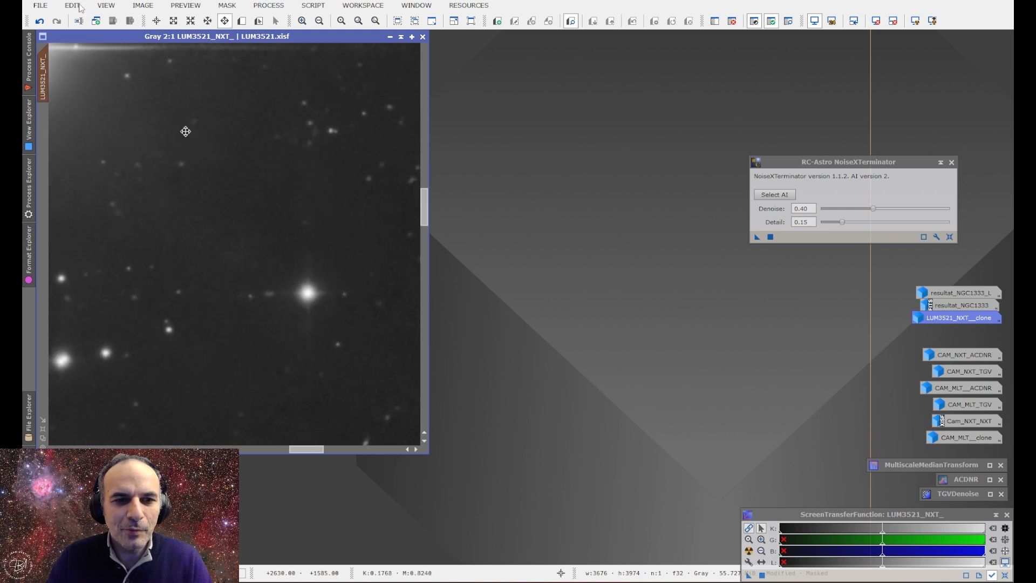
pyautogui.click(40, 21)
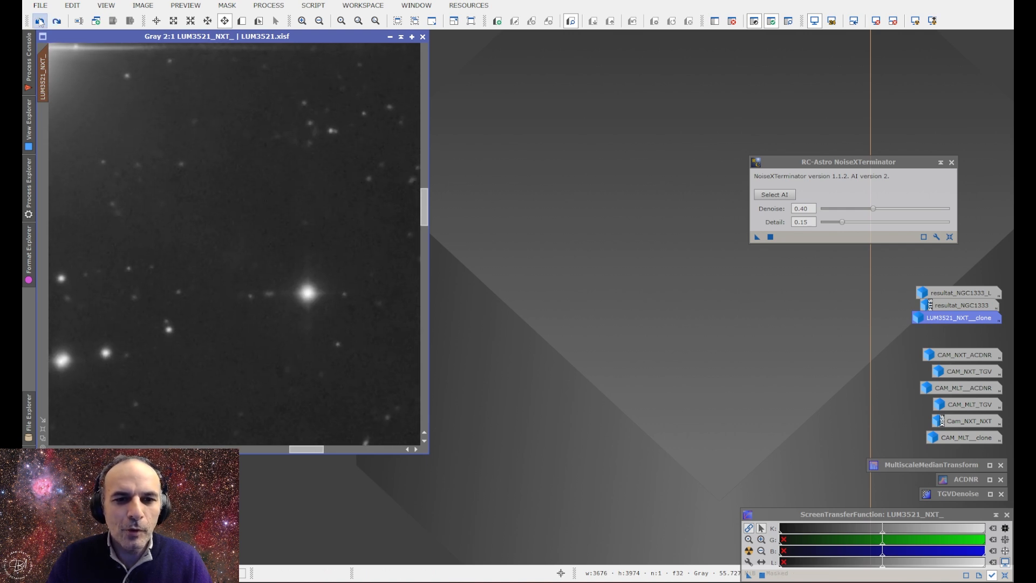
pyautogui.click(57, 22)
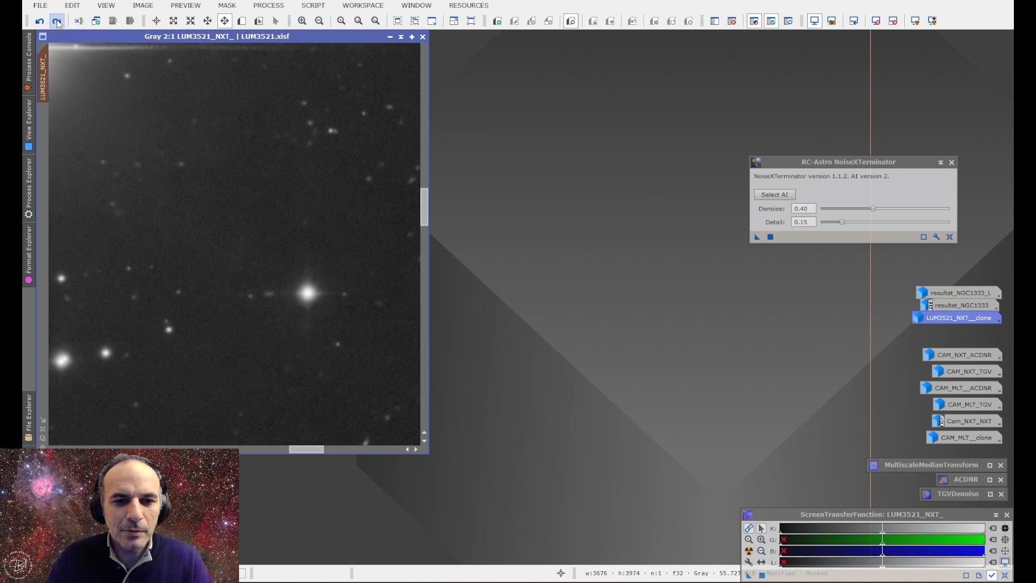
pyautogui.scroll(-1, 283, 269)
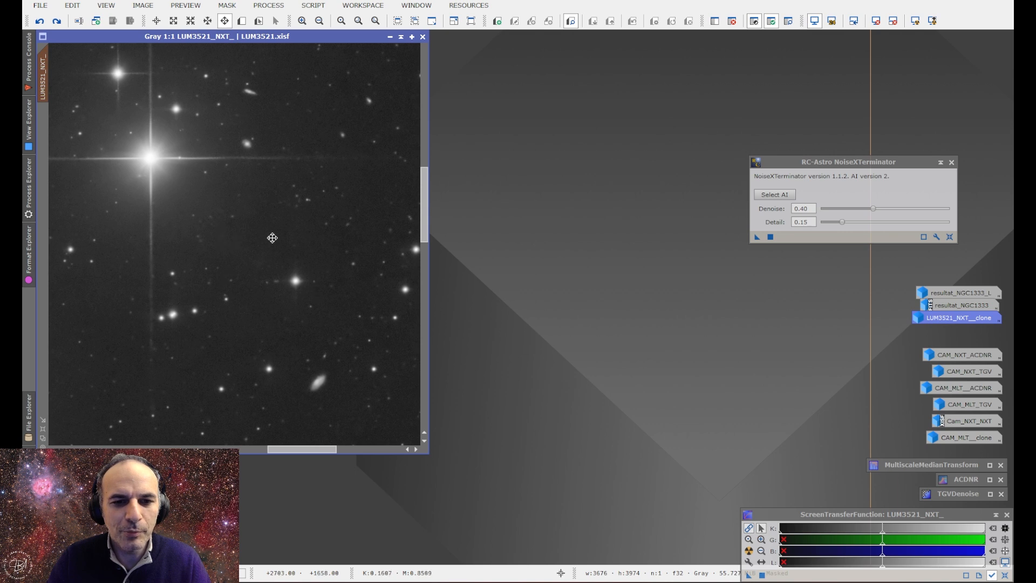
pyautogui.click(58, 23)
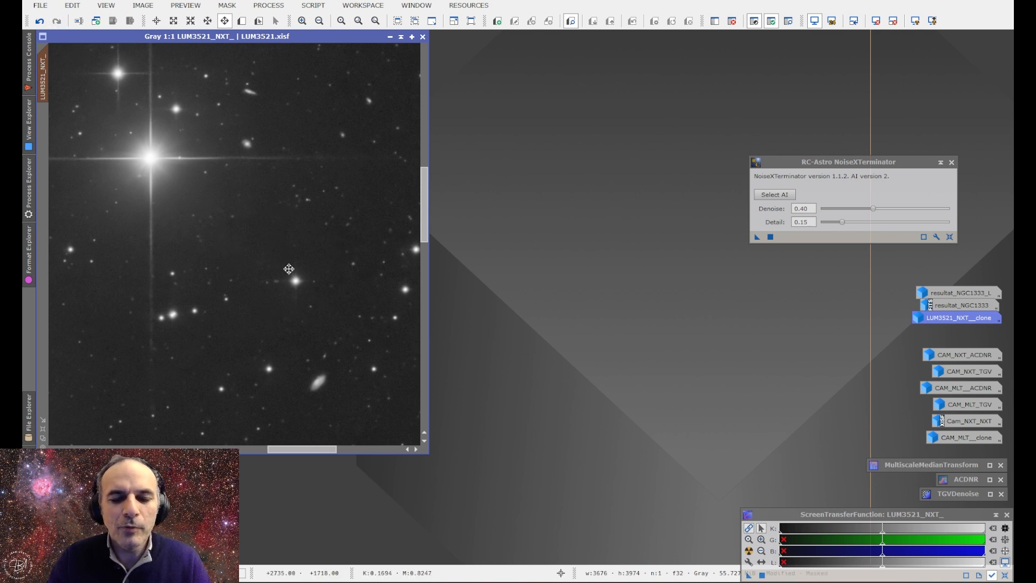
pyautogui.scroll(1, 283, 241)
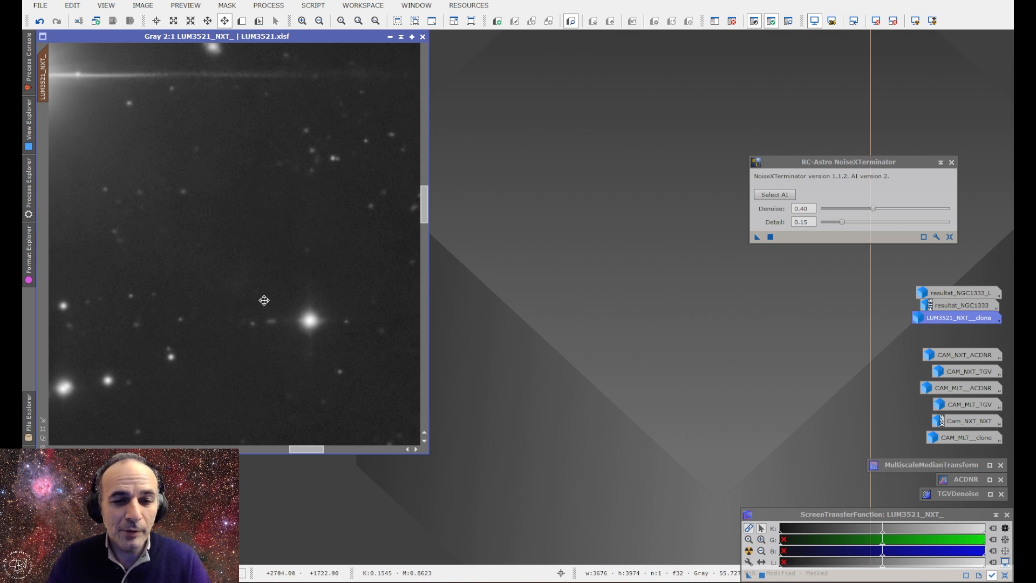
pyautogui.scroll(-1, 263, 301)
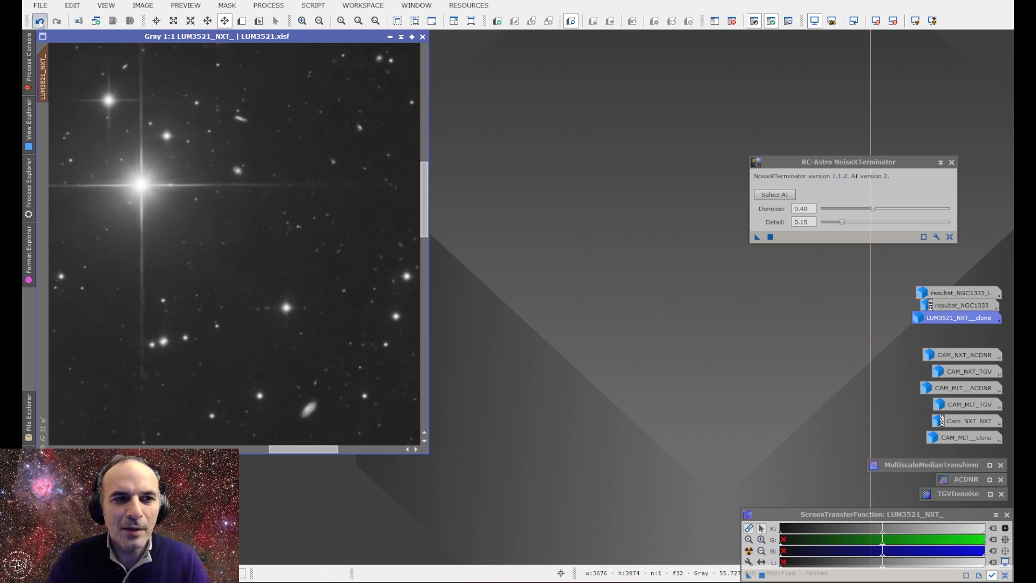
# Step: Examine the sky background of LUM3521_NXT_ up close and across the whole frame with noise reduction at Denoise 1.00
pyautogui.scroll(1, 305, 294)
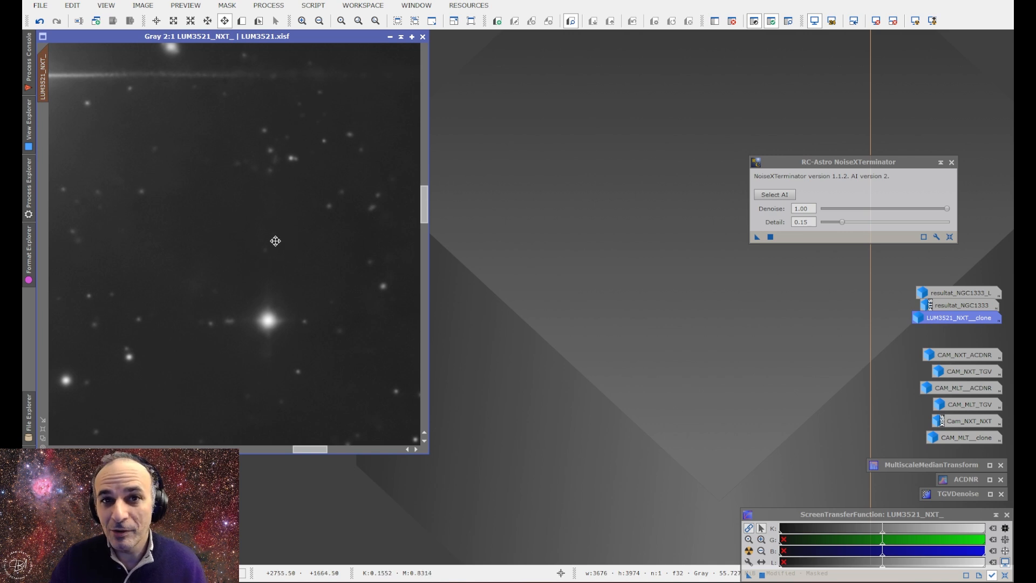
pyautogui.scroll(1, 275, 238)
pyautogui.scroll(2, 188, 217)
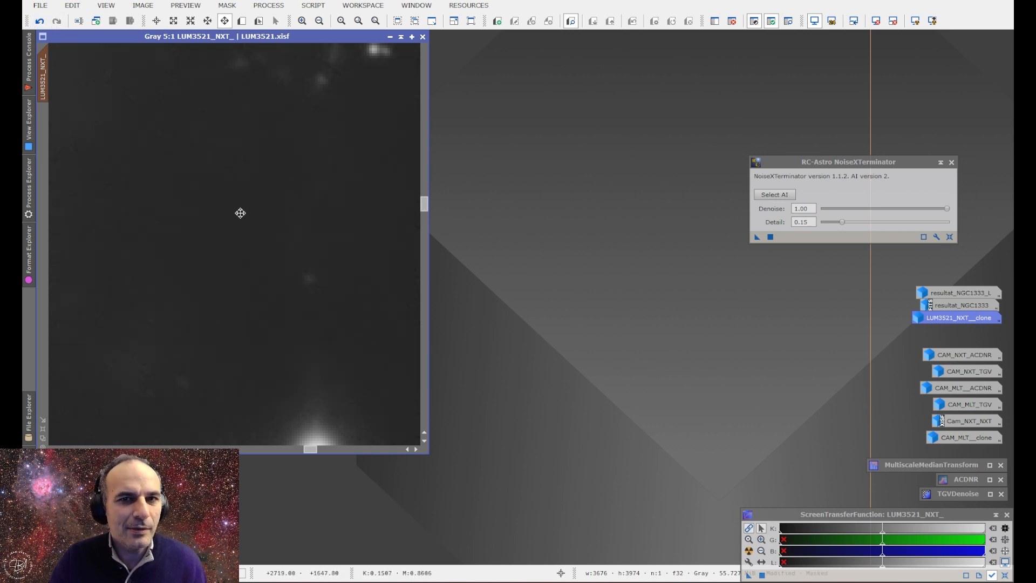
pyautogui.scroll(-1, 240, 213)
pyautogui.scroll(-3, 240, 213)
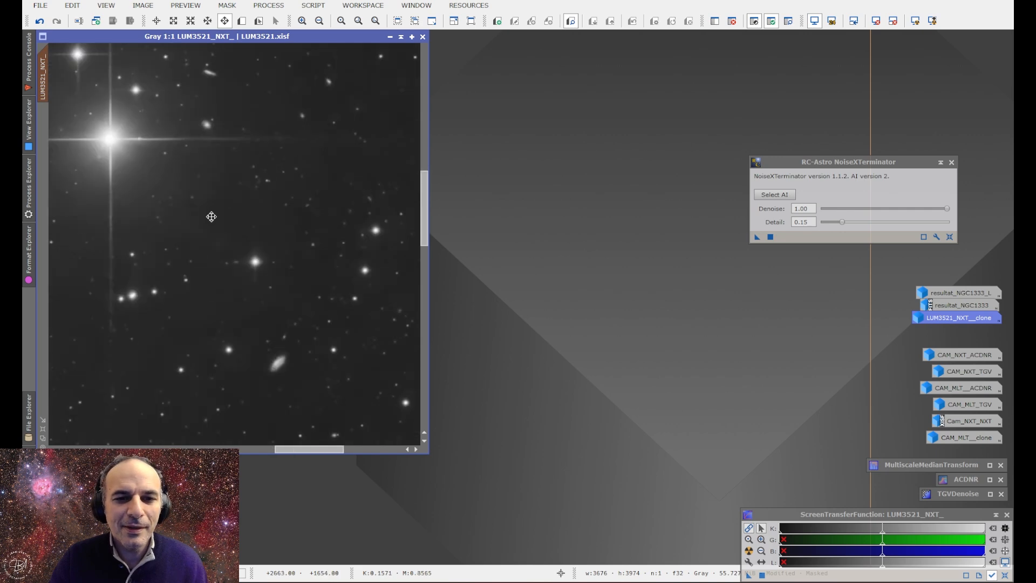
pyautogui.scroll(-1, 213, 215)
pyautogui.scroll(-3, 214, 216)
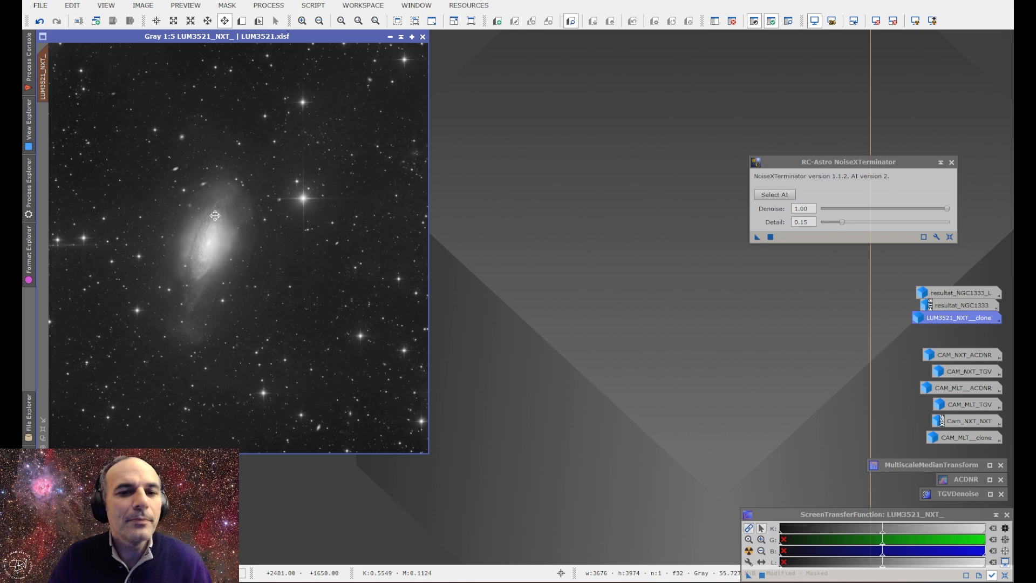
# Step: Reapply NoiseXTerminator to the masked LUM3521_NXT_ image with Denoise set back to 0.40
pyautogui.scroll(4, 326, 289)
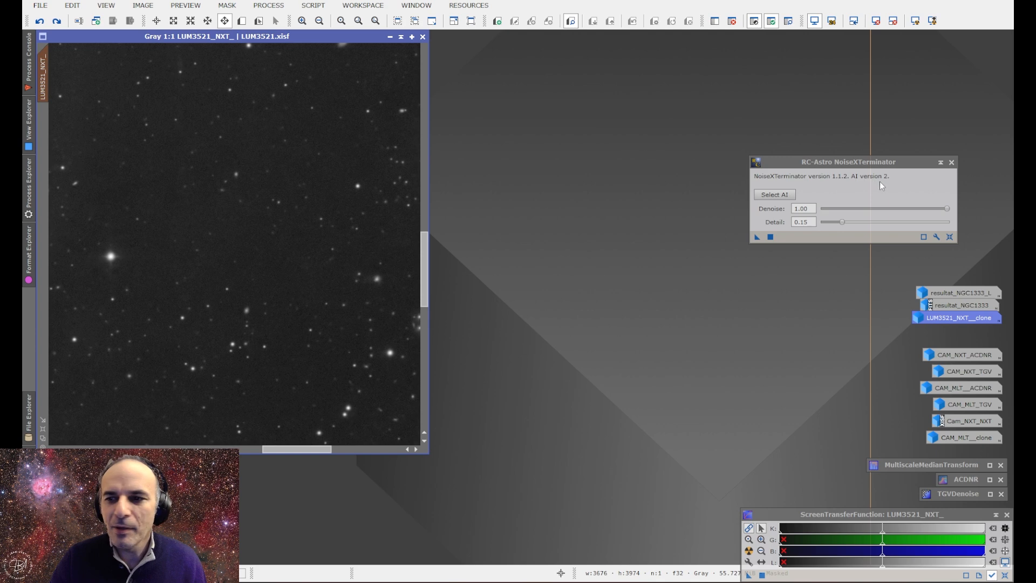
pyautogui.moveTo(945, 209); pyautogui.dragTo(874, 210)
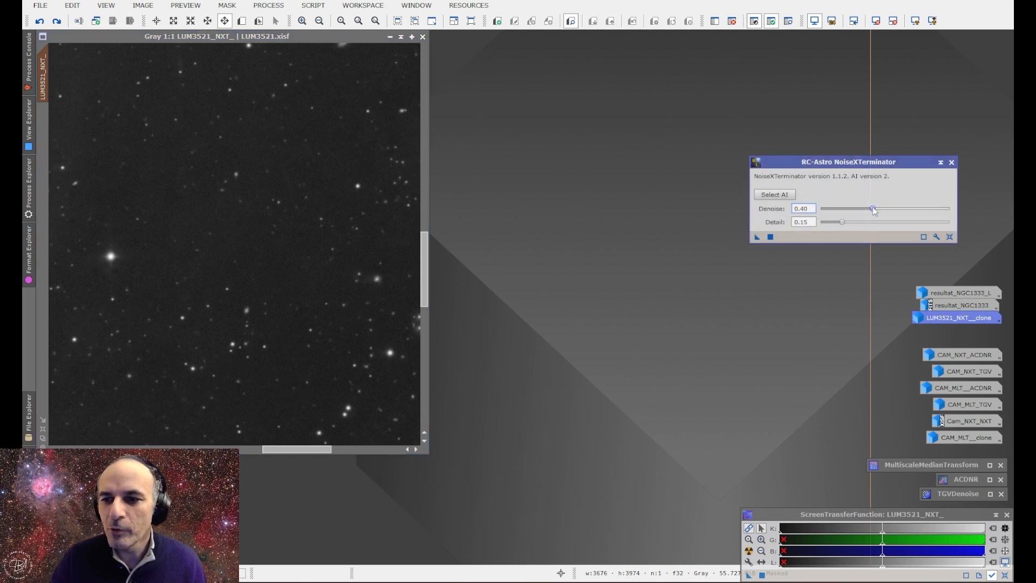
pyautogui.click(758, 236)
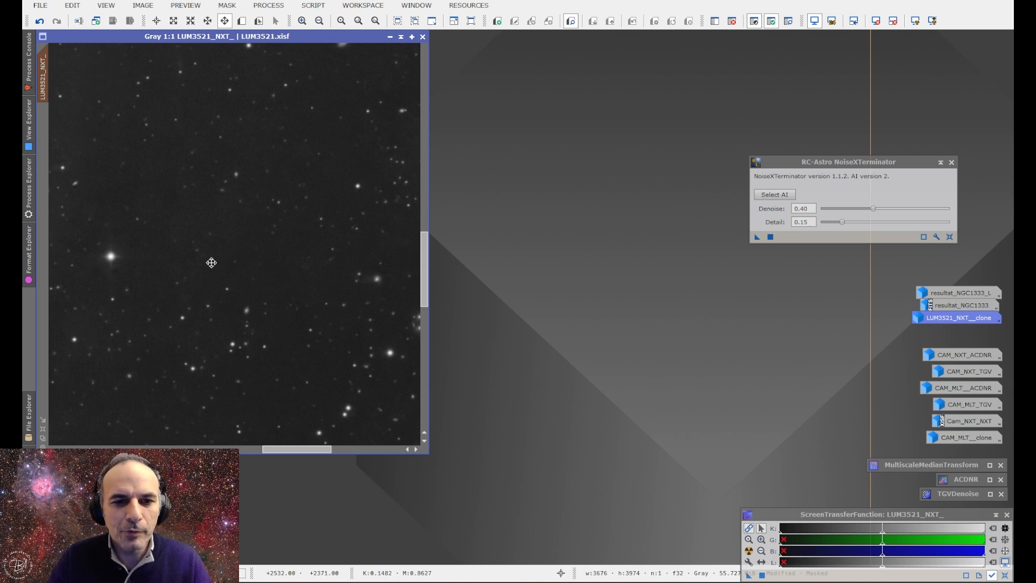
# Step: Compare the sky background before and after the 0.40 noise reduction by undoing and redoing it, then view the whole frame
pyautogui.scroll(1, 257, 226)
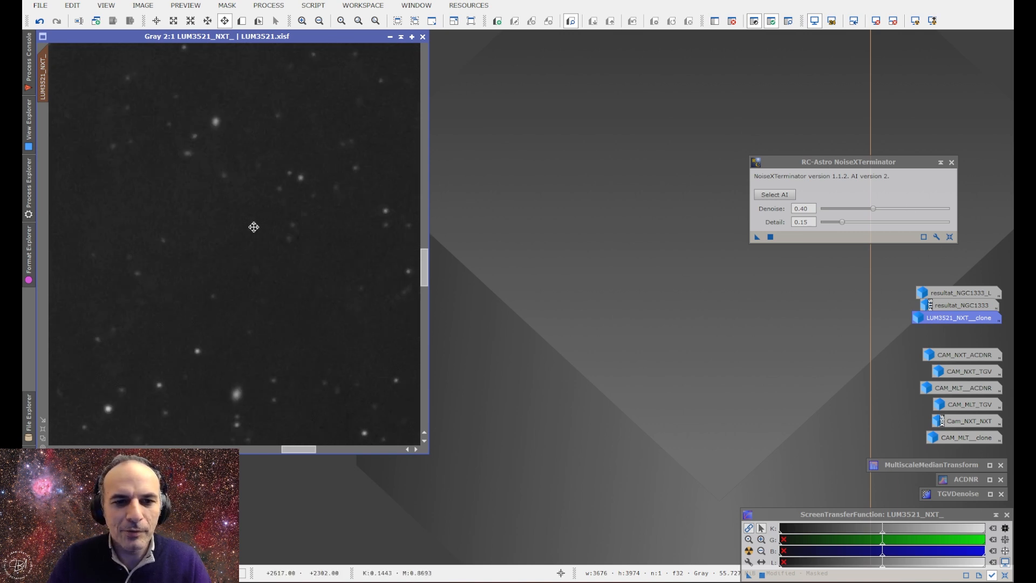
pyautogui.click(40, 21)
pyautogui.click(56, 21)
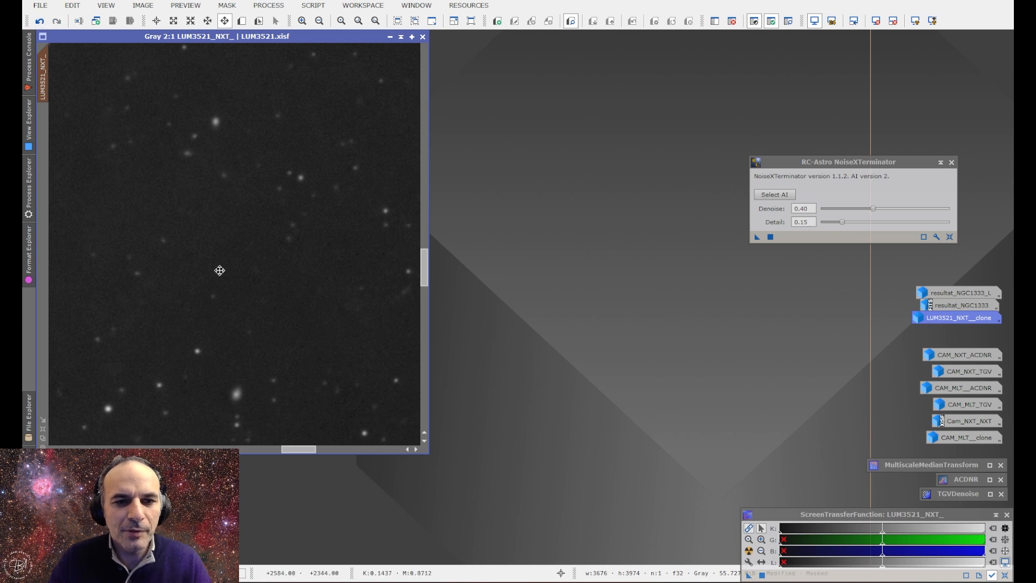
pyautogui.scroll(-2, 215, 270)
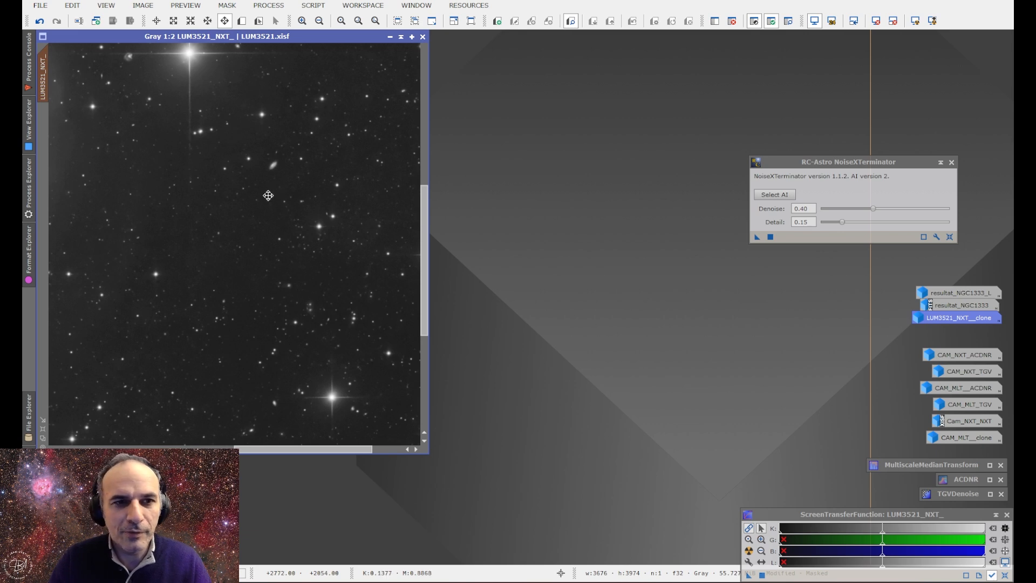
pyautogui.scroll(-3, 268, 194)
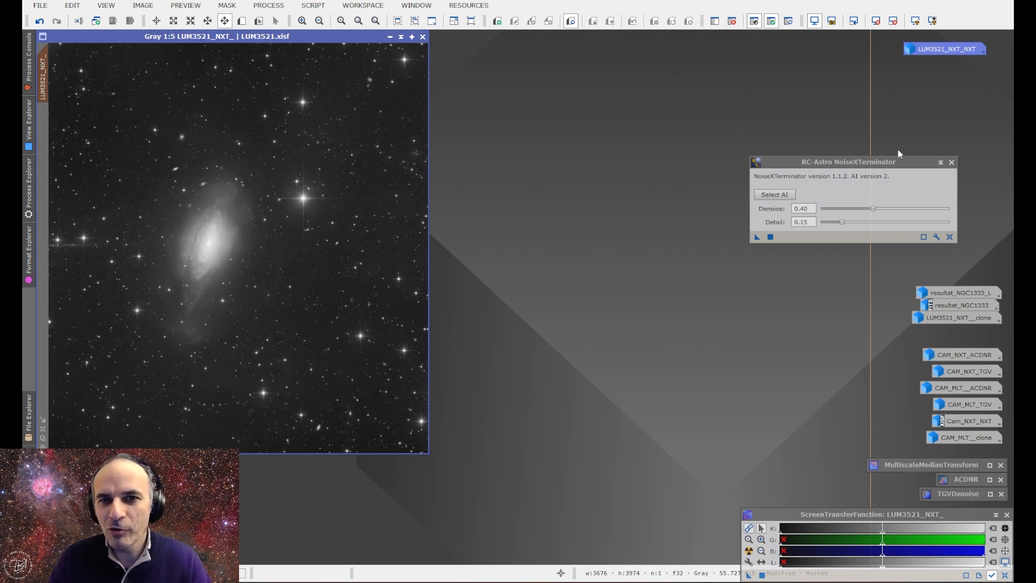
# Step: Collapse the NoiseXTerminator window, expand MultiscaleMedianTransform and check the sky background around the galaxy
pyautogui.doubleClick(866, 160)
pyautogui.doubleClick(931, 465)
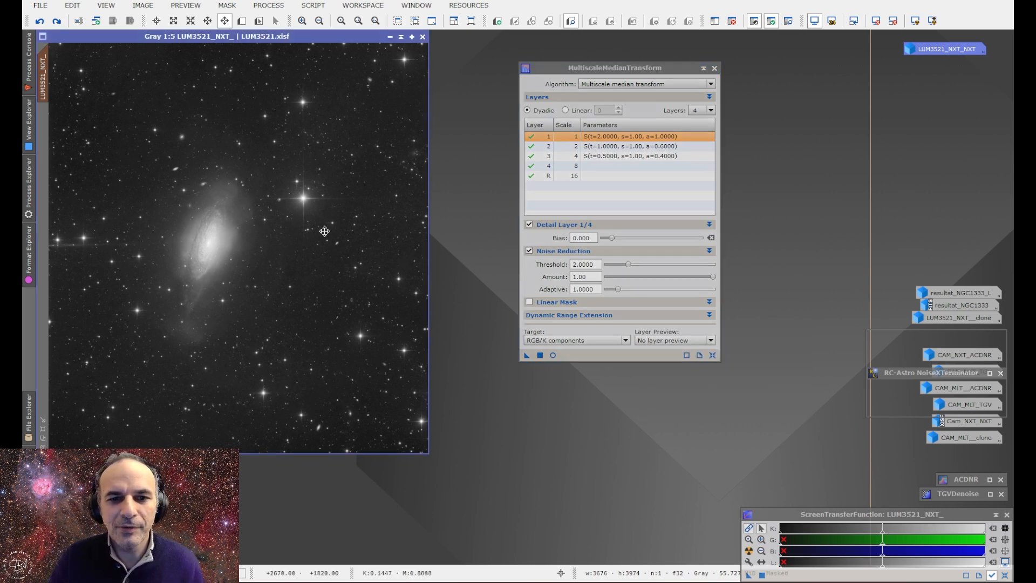
pyautogui.scroll(3, 324, 232)
pyautogui.scroll(-2, 323, 232)
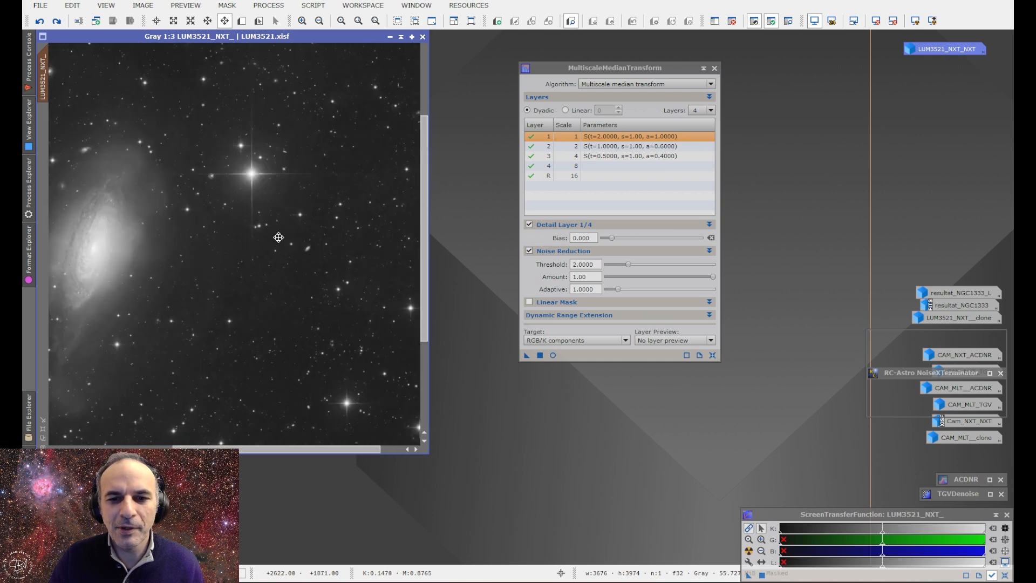
pyautogui.scroll(-1, 279, 237)
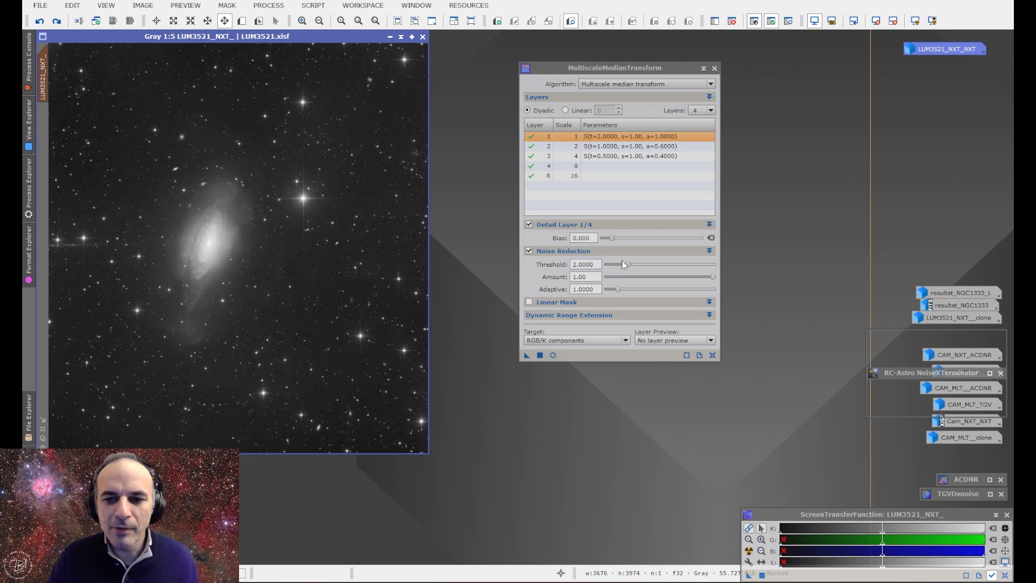
# Step: Try a noise reduction Amount of 0.95 on layer 1 while reviewing the Threshold, Amount and Adaptive parameters
pyautogui.moveTo(629, 270)
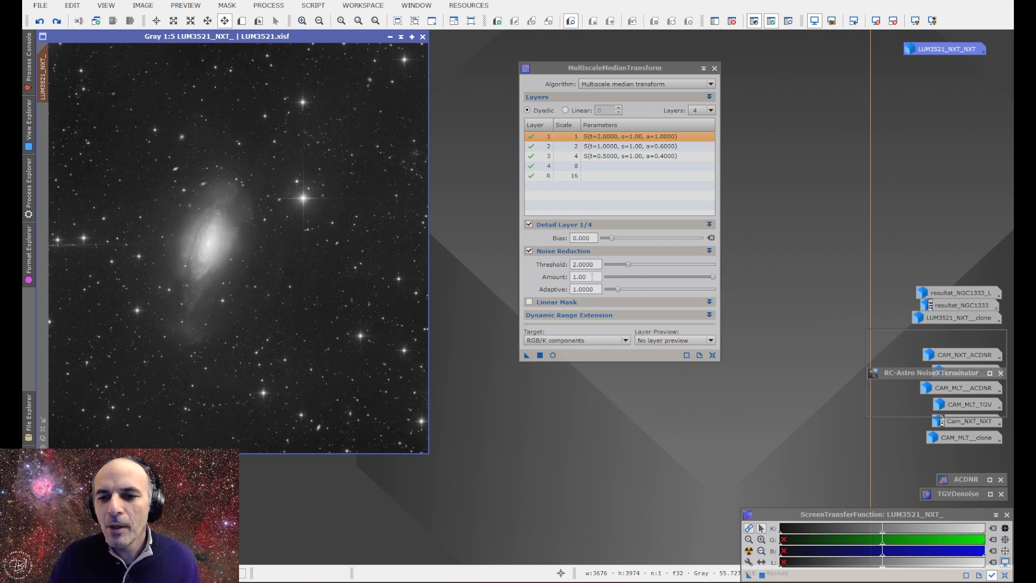
pyautogui.click(713, 279)
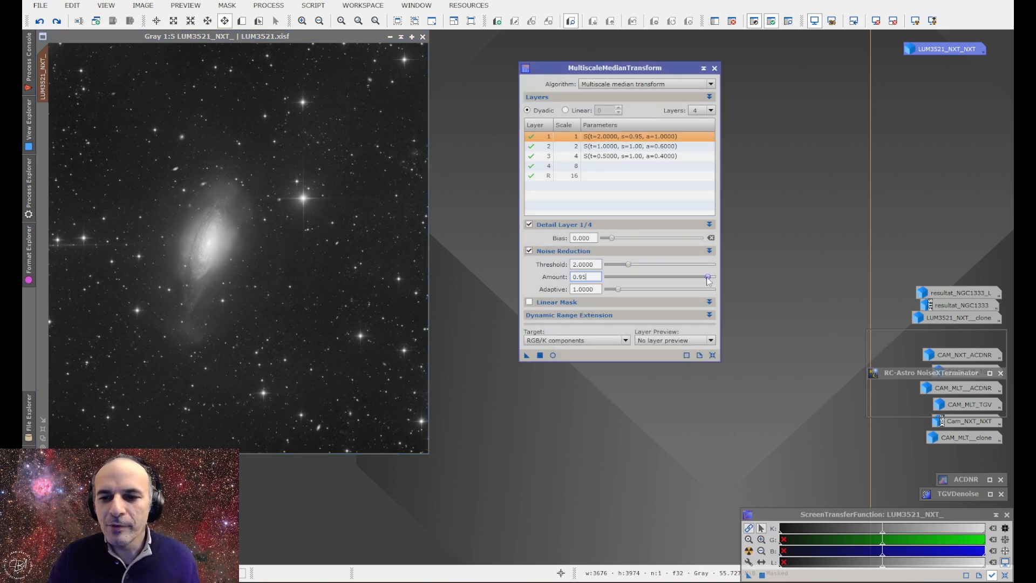
pyautogui.moveTo(595, 264)
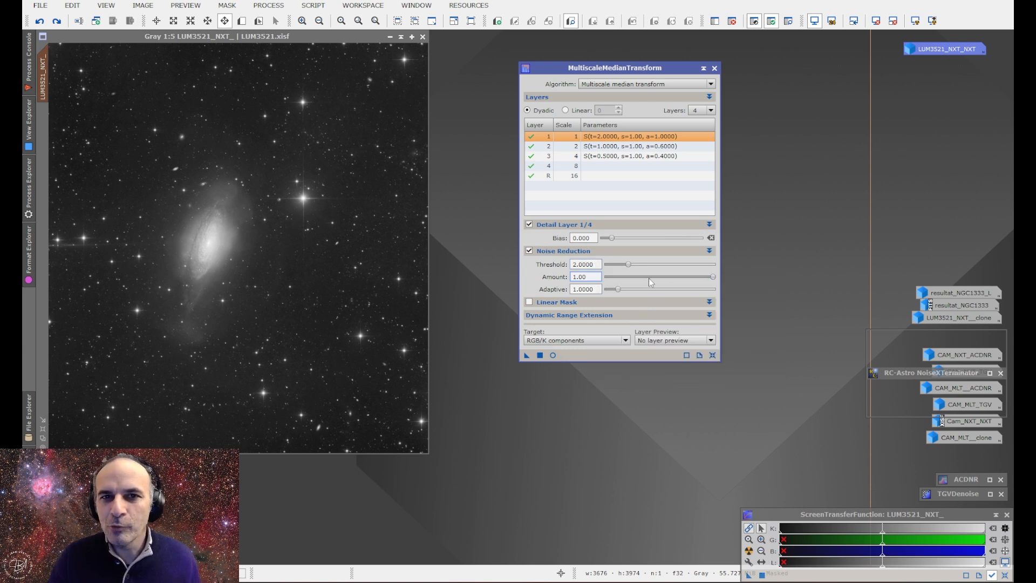
pyautogui.moveTo(653, 276)
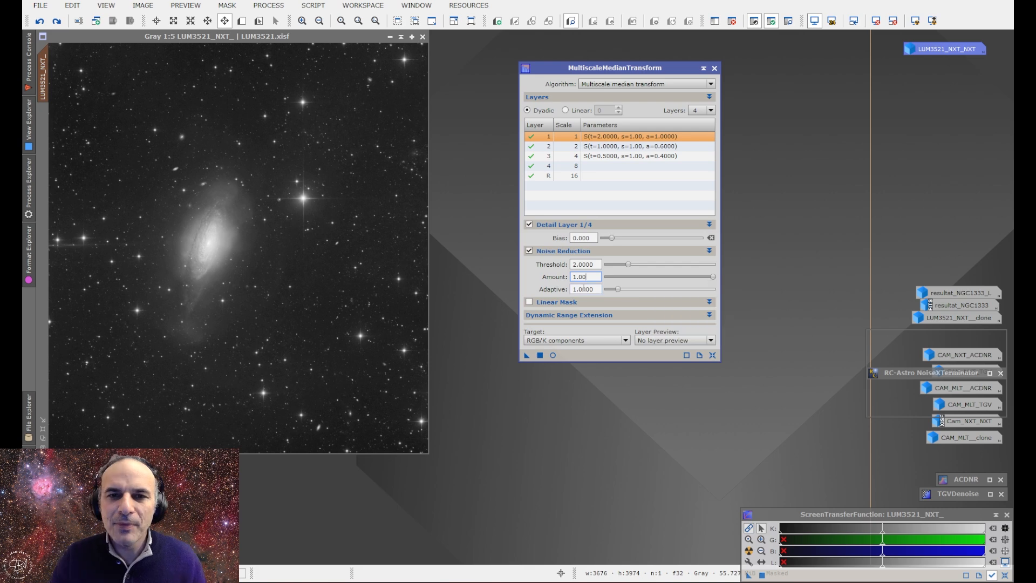
pyautogui.moveTo(594, 291)
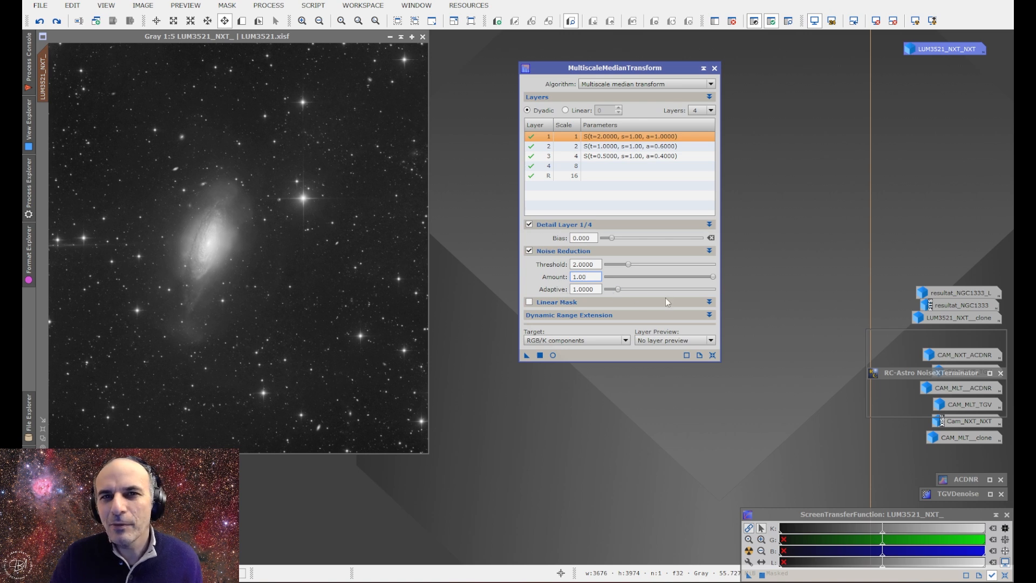
pyautogui.moveTo(667, 303)
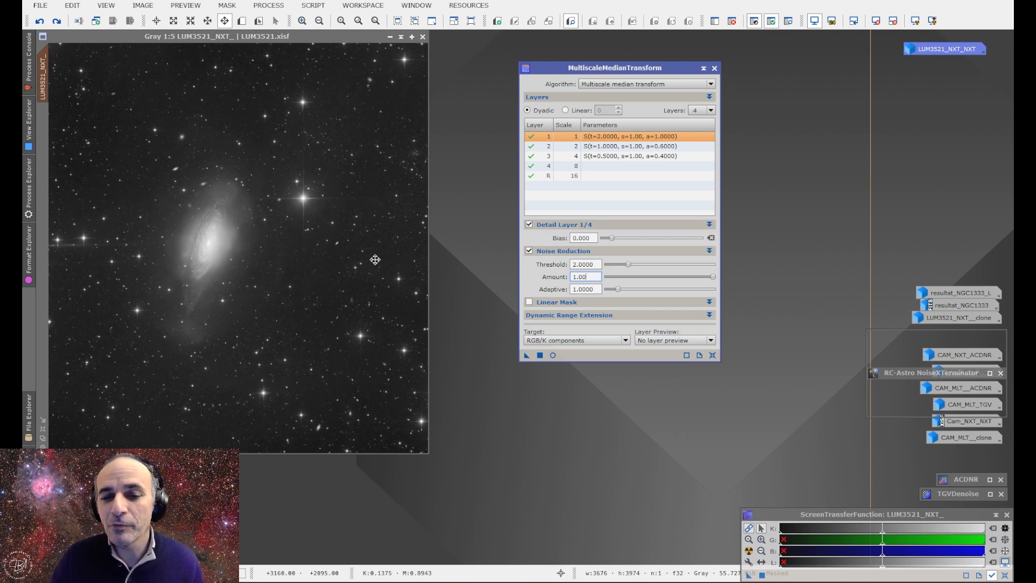
# Step: Reset MultiscaleMedianTransform to its defaults and enable noise reduction on layers 1, 2 and 3
pyautogui.click(712, 354)
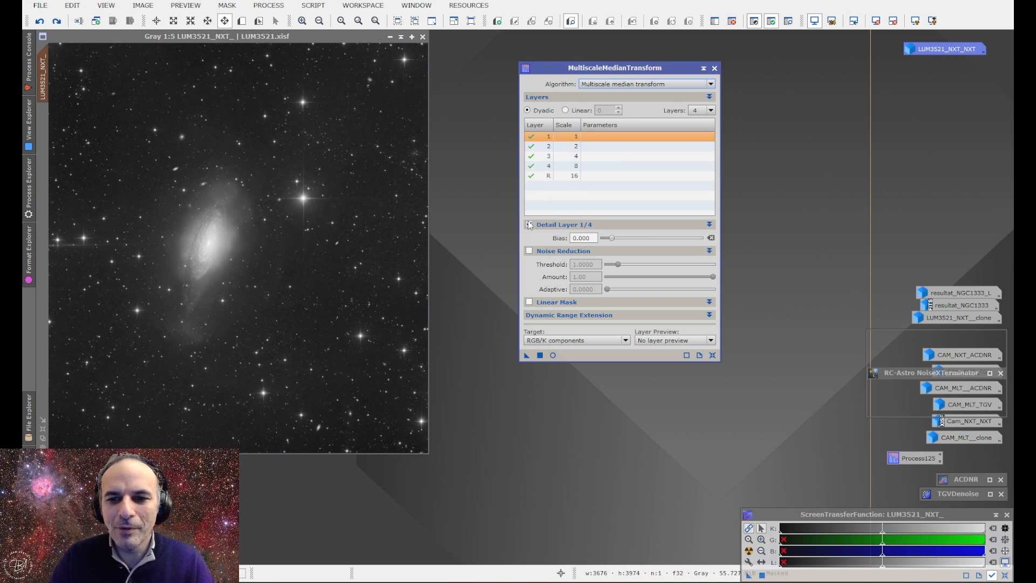
pyautogui.click(528, 252)
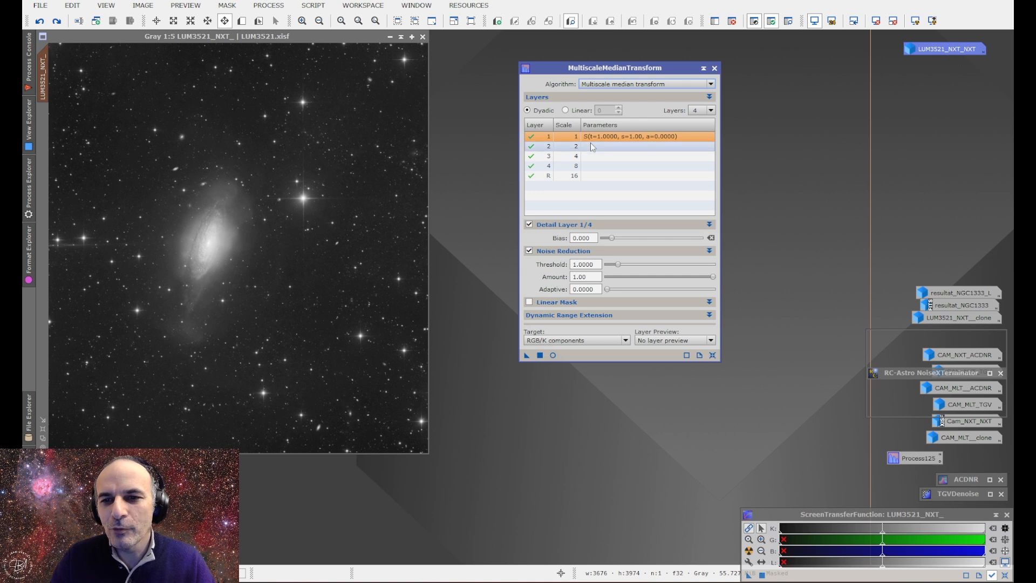
pyautogui.click(592, 147)
pyautogui.click(529, 251)
pyautogui.click(590, 156)
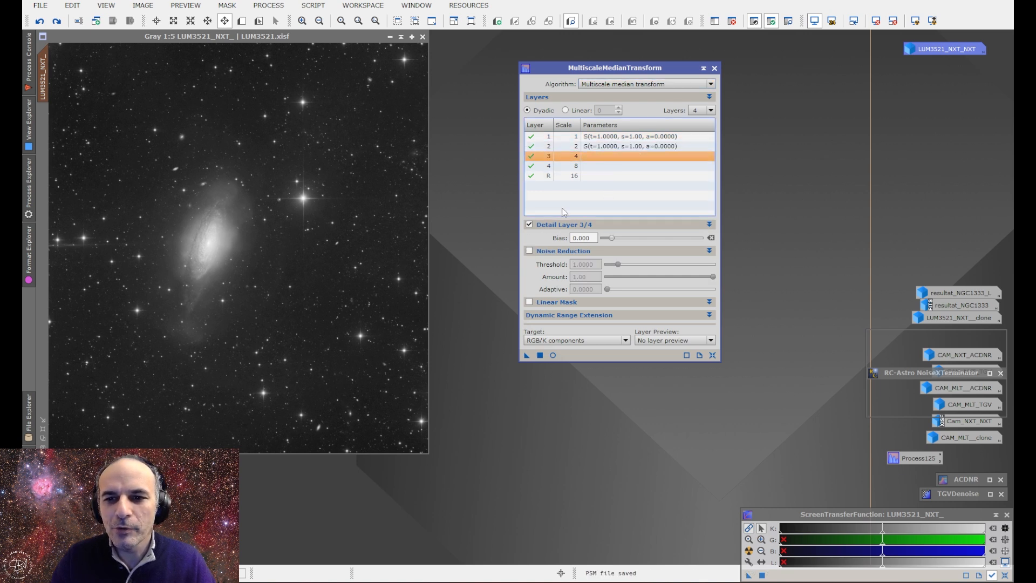
pyautogui.click(528, 251)
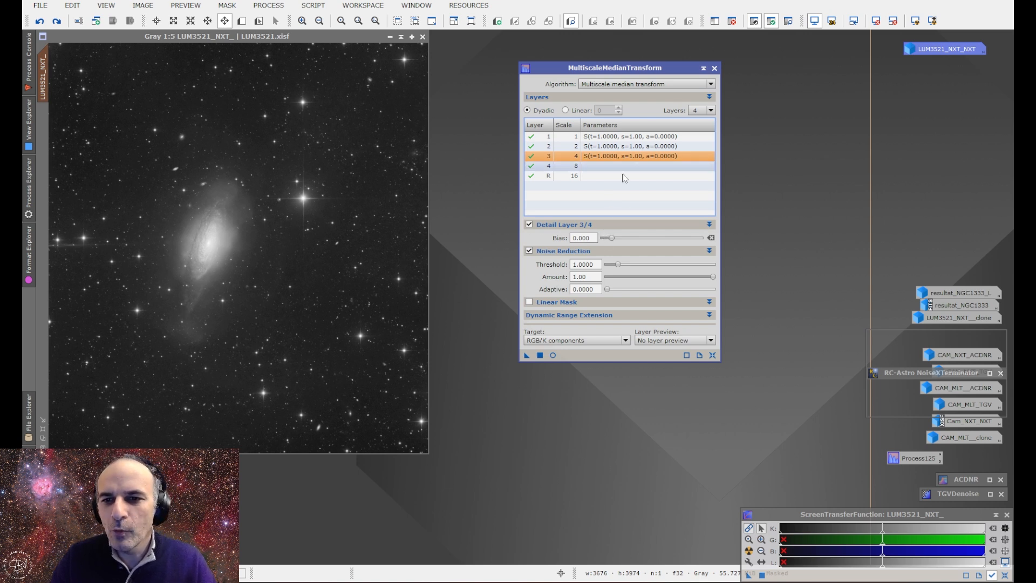
# Step: Set the noise reduction Threshold to 2.0 on layer 1, 1.5 on layer 2 and 0.8 on layer 3
pyautogui.press('Up')
pyautogui.press('Up')
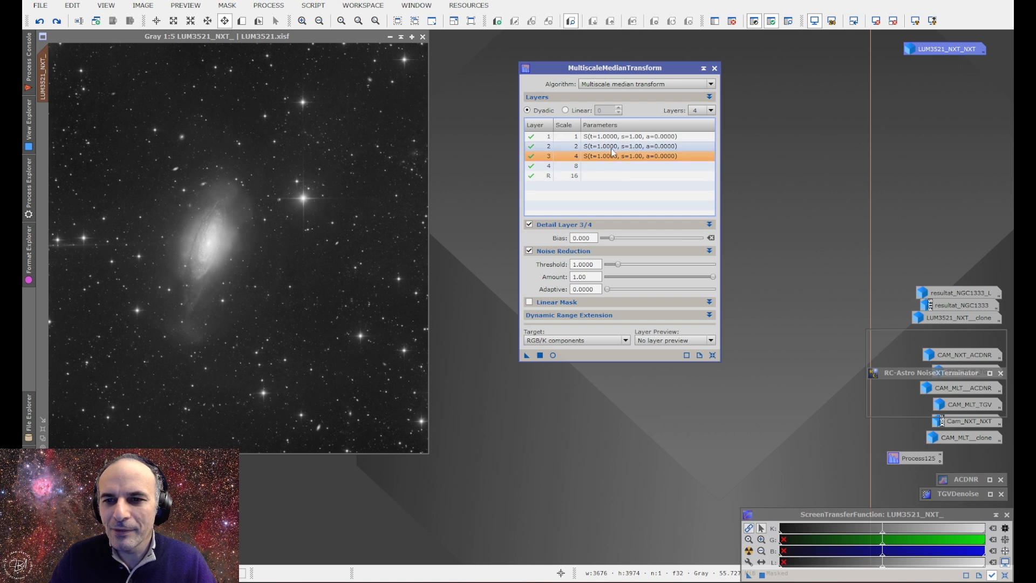
pyautogui.moveTo(619, 265); pyautogui.dragTo(627, 264)
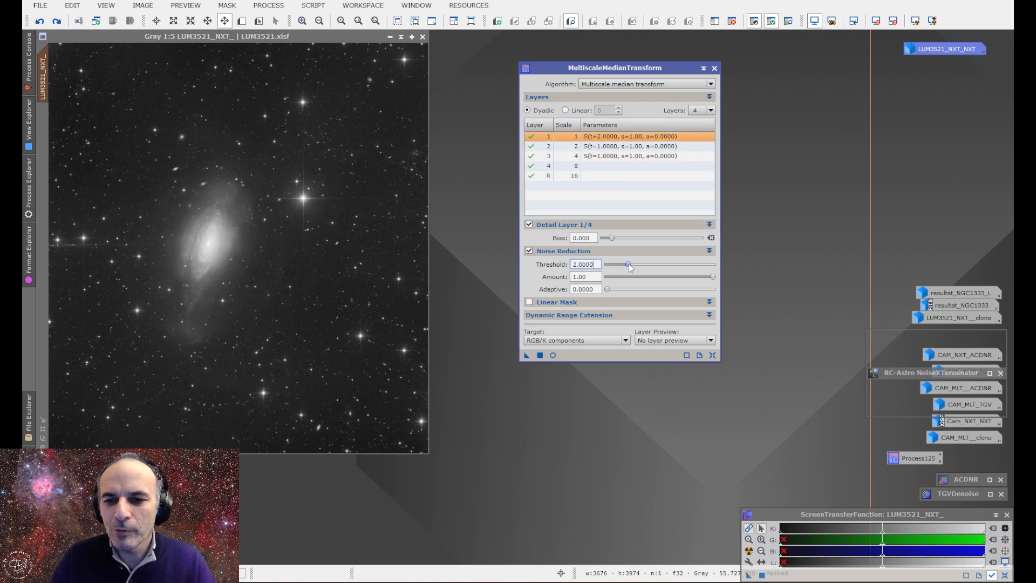
pyautogui.click(605, 148)
pyautogui.moveTo(621, 266); pyautogui.dragTo(618, 266)
pyautogui.click(600, 157)
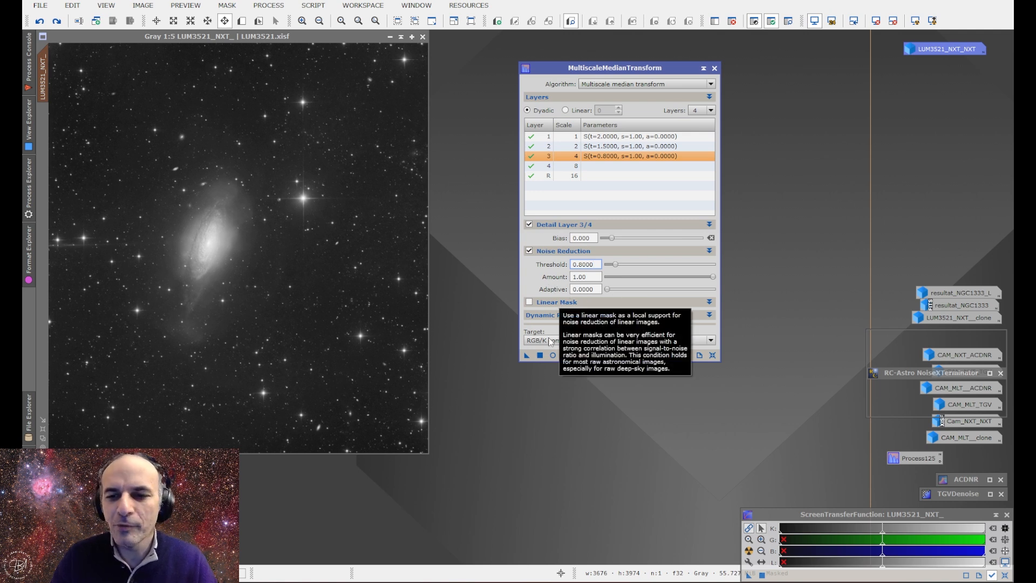
# Step: Apply MultiscaleMedianTransform to the masked LUM3521_NXT_ image and compare the magnified sky background before and after
pyautogui.moveTo(526, 355); pyautogui.dragTo(333, 222)
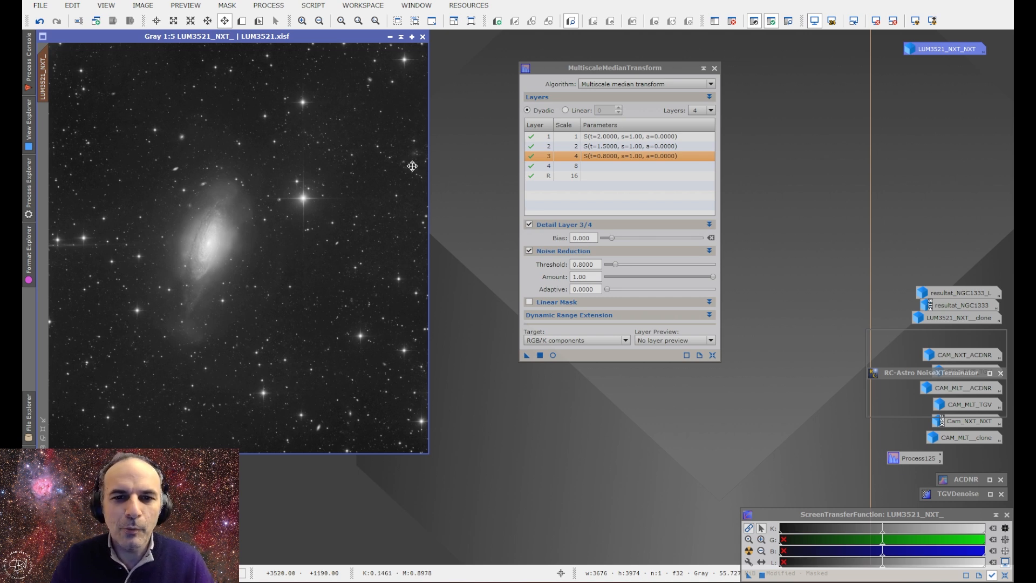
pyautogui.scroll(5, 324, 248)
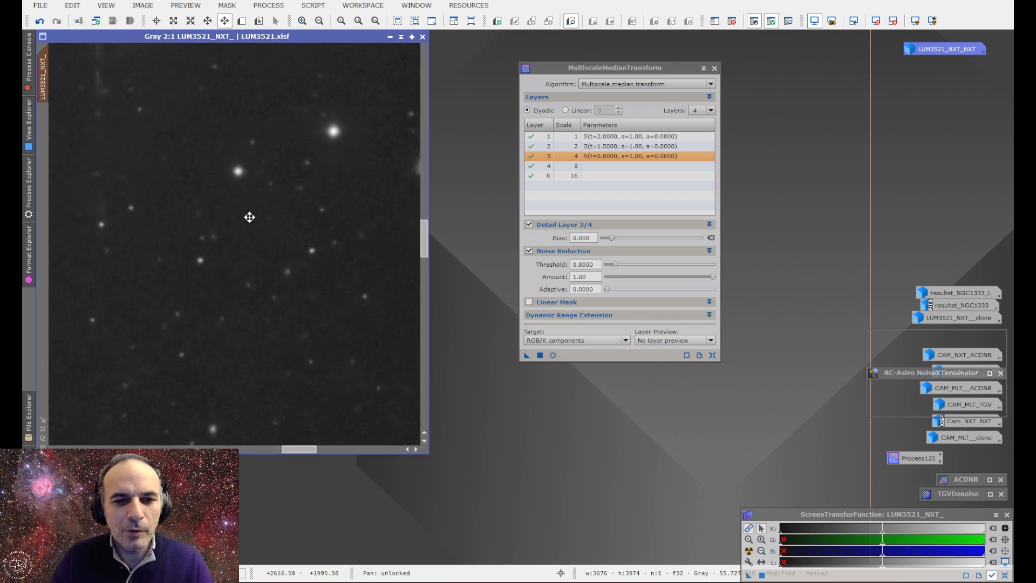
pyautogui.scroll(1, 257, 221)
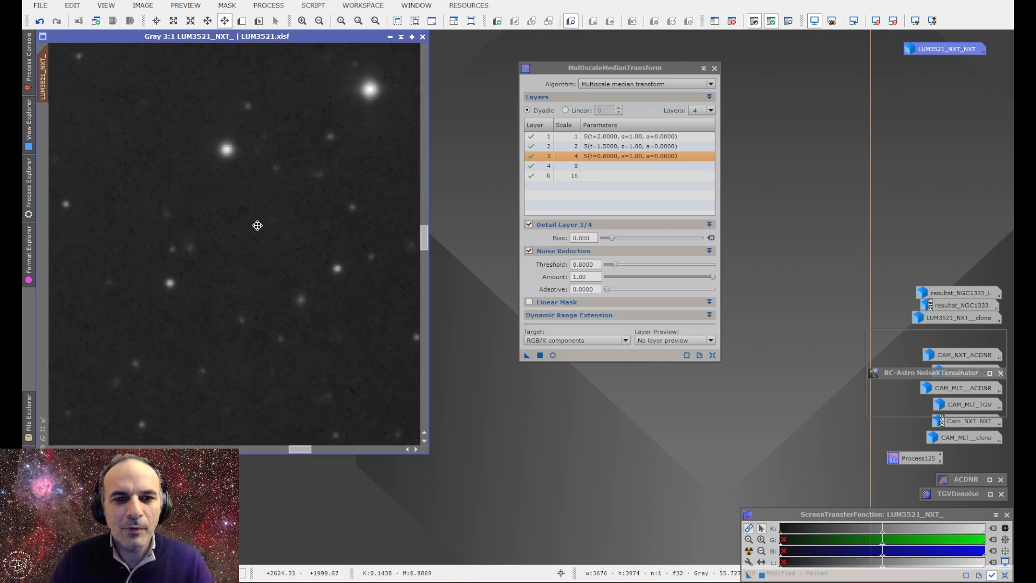
pyautogui.click(56, 22)
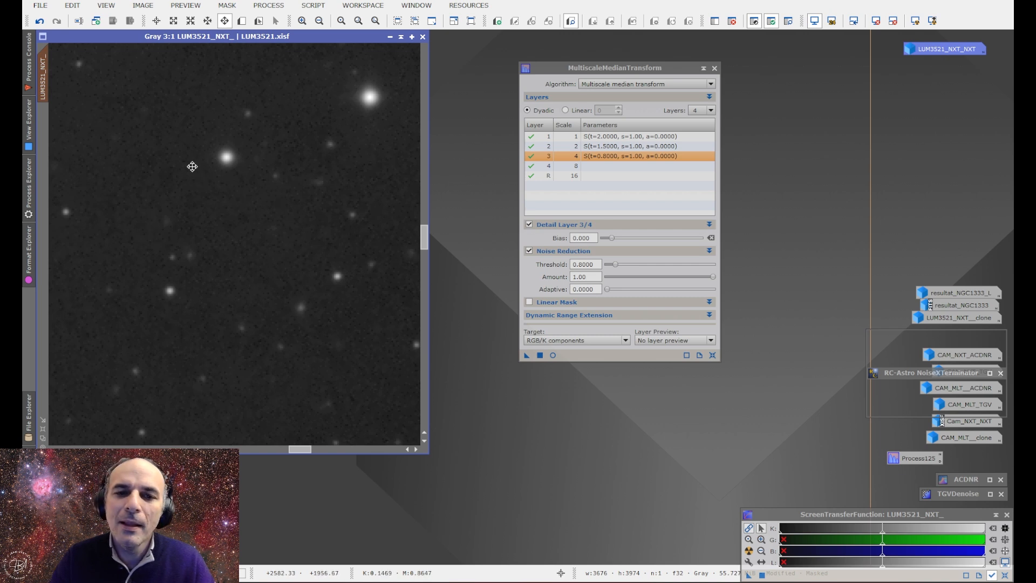
# Step: Set the Adaptive value to 1.0 on layer 1, 0.5 on layer 2 and 0.3 on layer 3
pyautogui.click(612, 136)
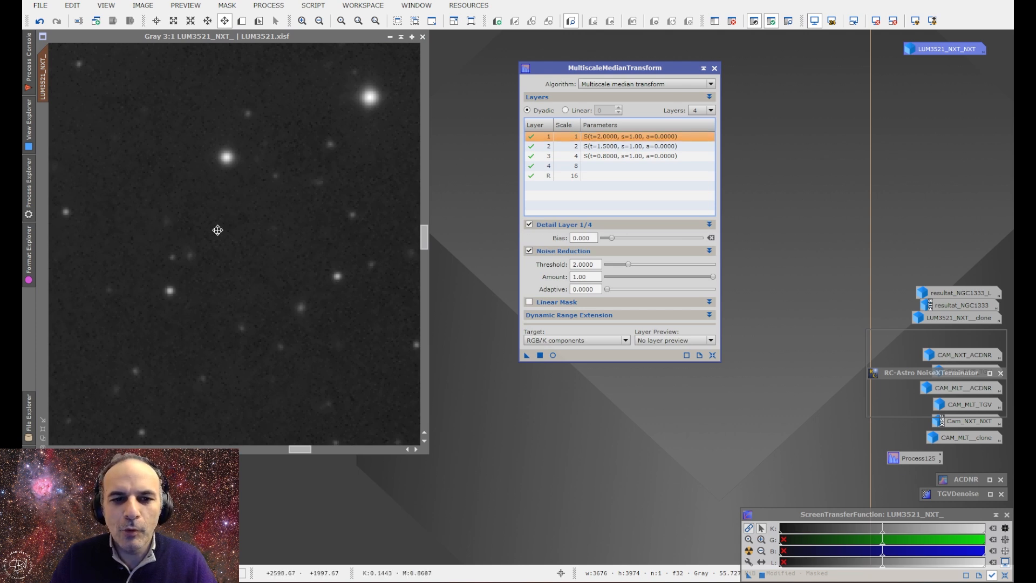
pyautogui.click(598, 290)
pyautogui.moveTo(607, 290); pyautogui.dragTo(621, 292)
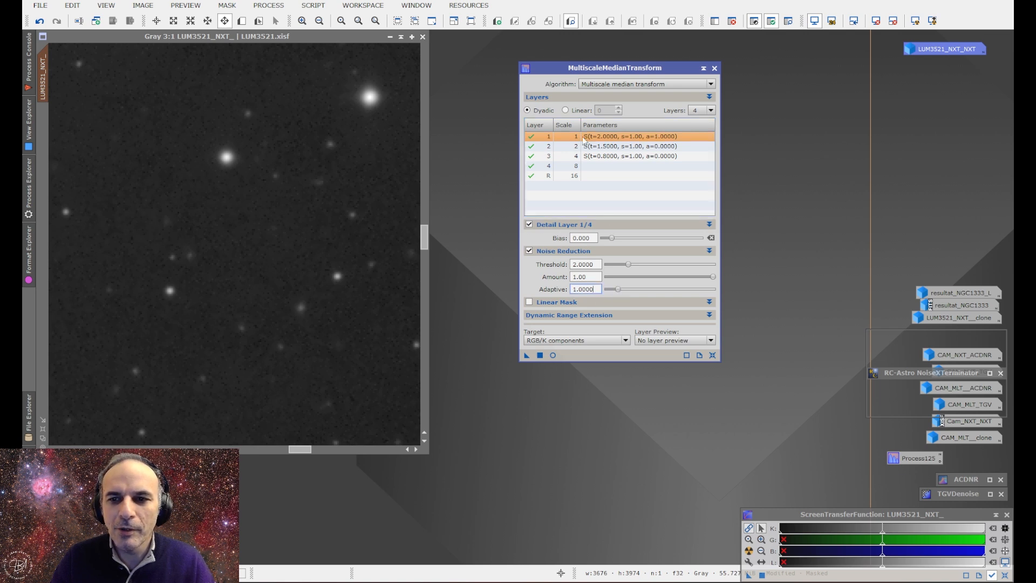
pyautogui.click(613, 146)
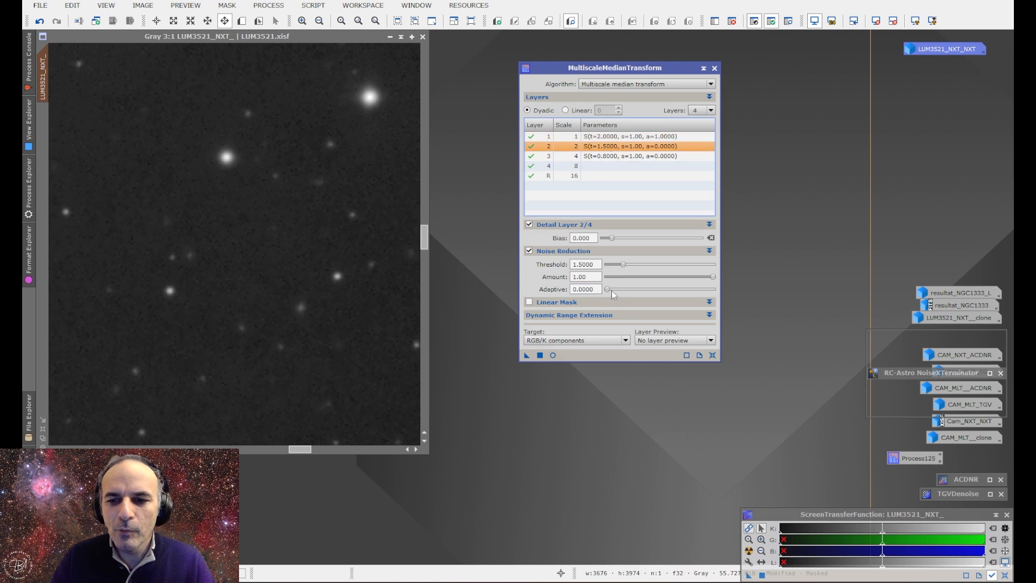
pyautogui.moveTo(612, 290); pyautogui.dragTo(610, 288)
pyautogui.click(626, 158)
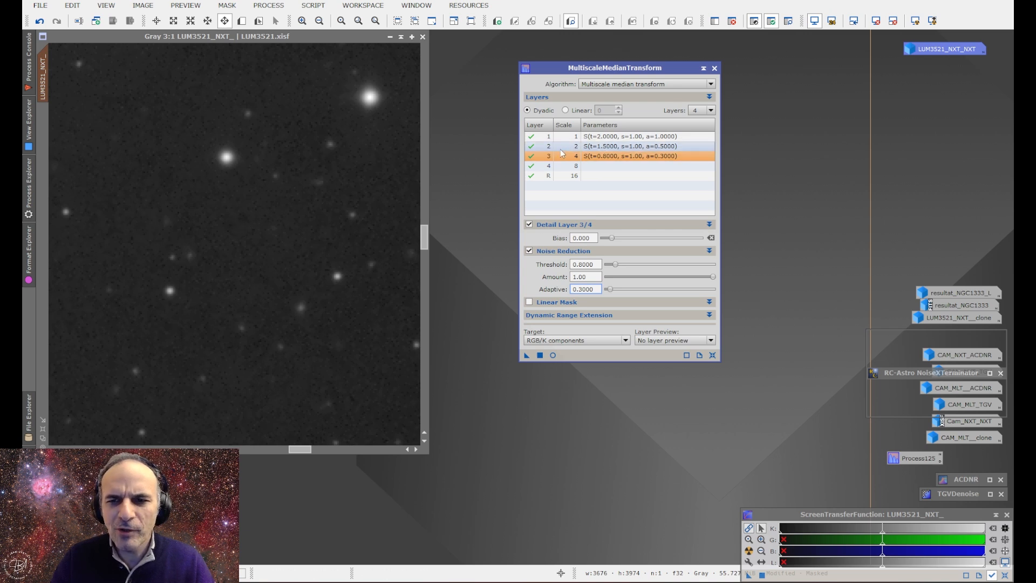
pyautogui.click(630, 137)
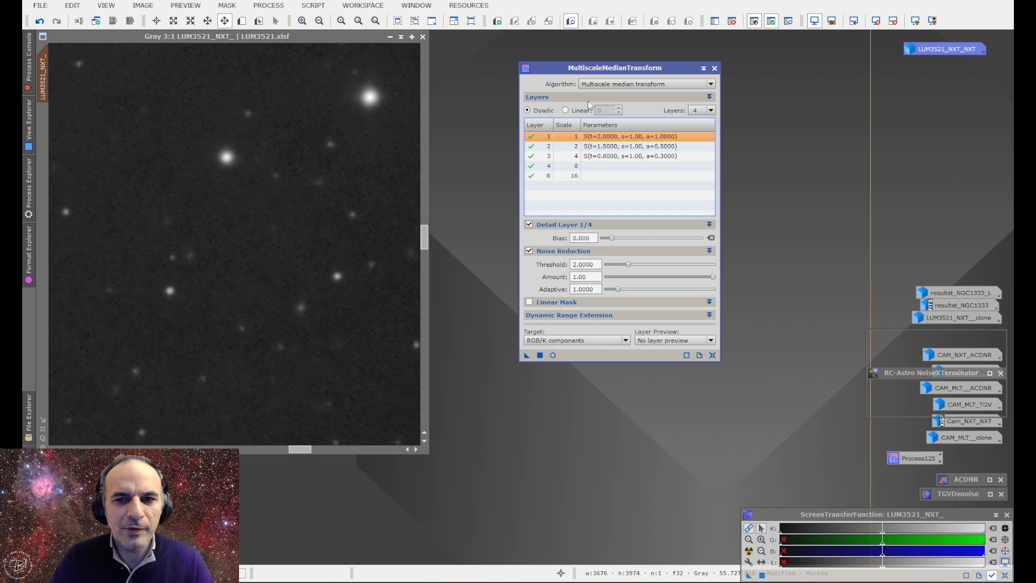
# Step: Clone LUM3521_NXT_ beside the original for comparison and match the clone's zoom and position to it
pyautogui.moveTo(580, 69); pyautogui.dragTo(370, 343)
pyautogui.moveTo(44, 81)
pyautogui.mouseDown()
pyautogui.moveTo(270, 72)
pyautogui.moveTo(456, 83)
pyautogui.moveTo(477, 43)
pyautogui.mouseUp()
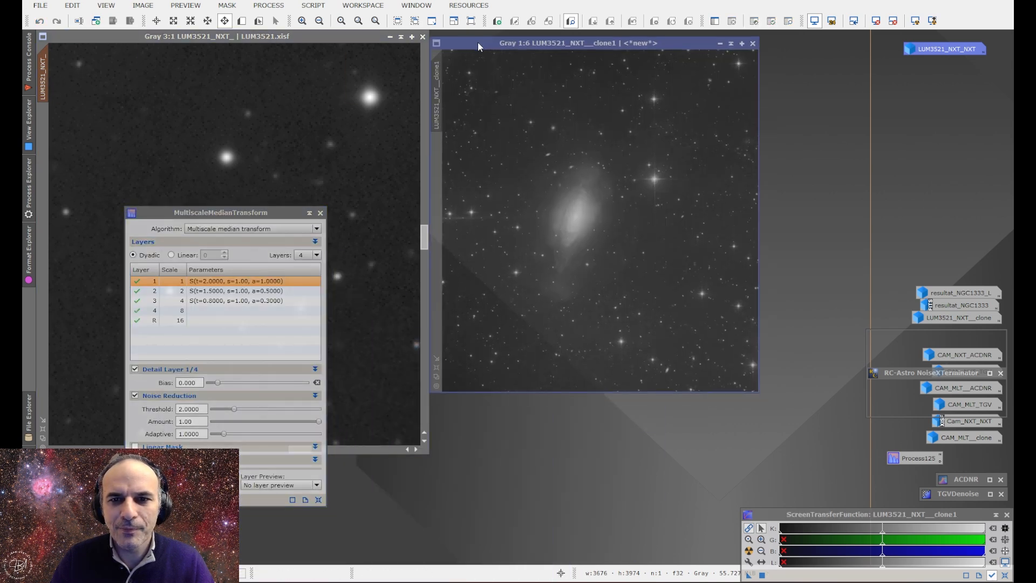
pyautogui.moveTo(43, 76); pyautogui.dragTo(433, 76)
pyautogui.moveTo(236, 211); pyautogui.dragTo(613, 94)
# Step: Undo the non-adaptive median transform on LUM3521_NXT_ and apply MultiscaleMedianTransform with the adaptive values
pyautogui.click(319, 157)
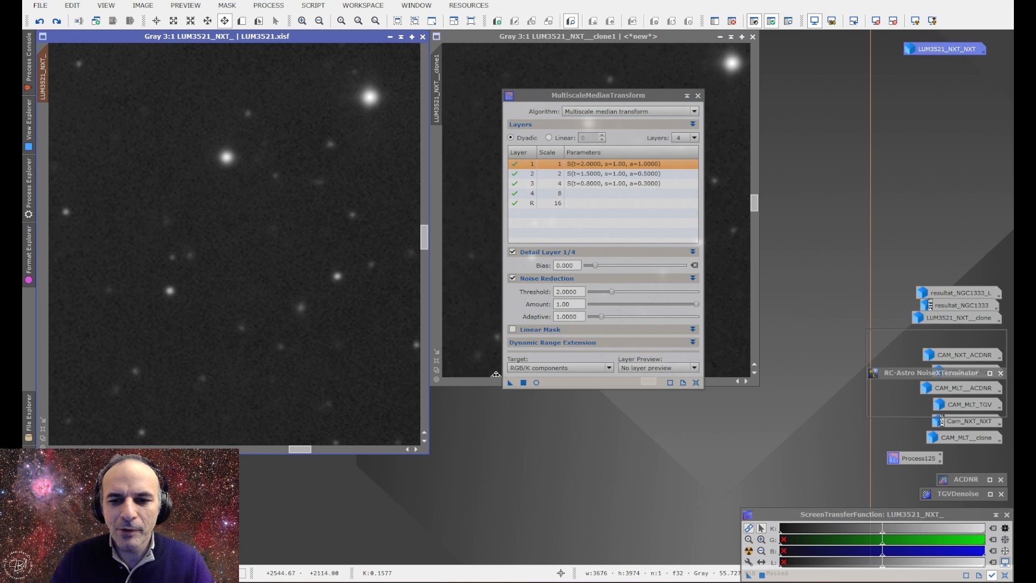
pyautogui.click(509, 383)
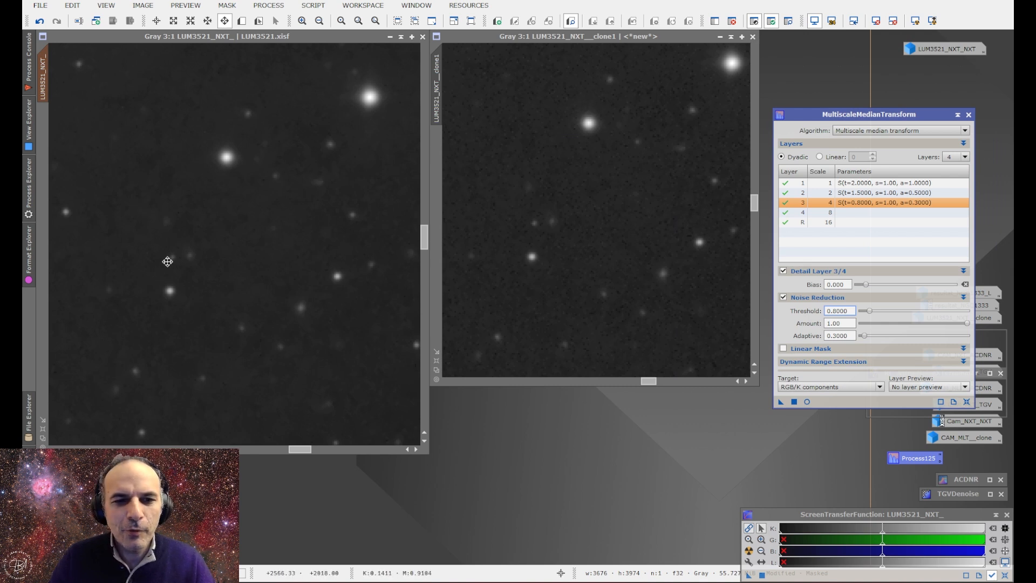
# Step: Compare the magnified sky background of LUM3521_NXT_ before and after the adaptive median transform by undoing and redoing it
pyautogui.scroll(1, 174, 221)
pyautogui.scroll(2, 174, 221)
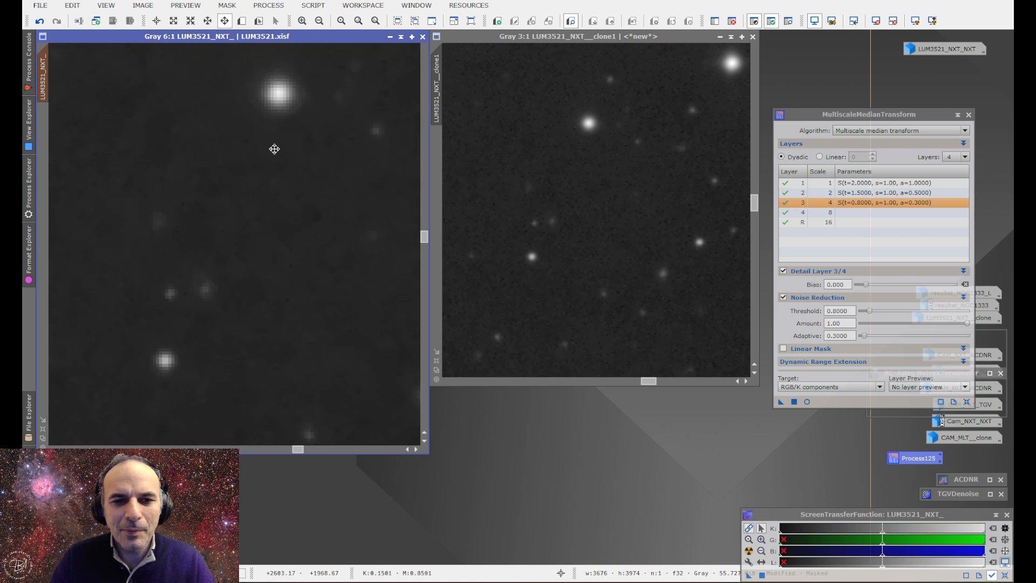
pyautogui.scroll(-1, 275, 246)
pyautogui.scroll(-2, 274, 246)
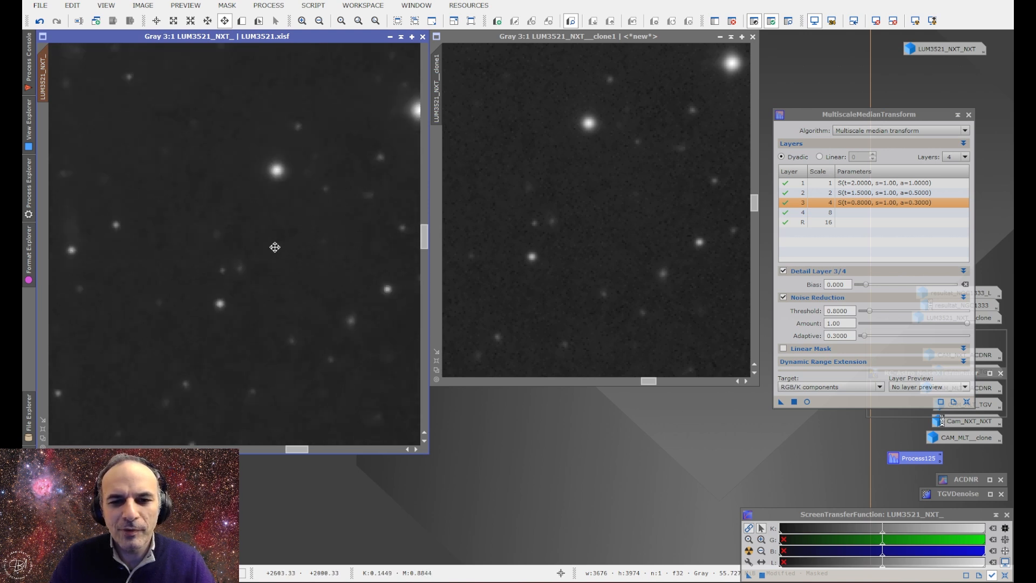
pyautogui.scroll(-1, 275, 246)
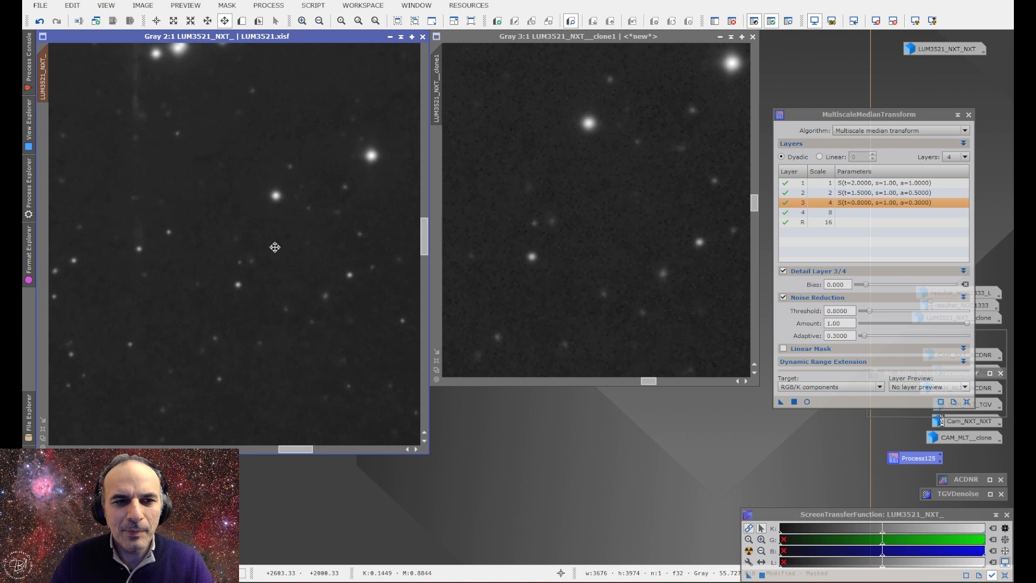
pyautogui.click(41, 24)
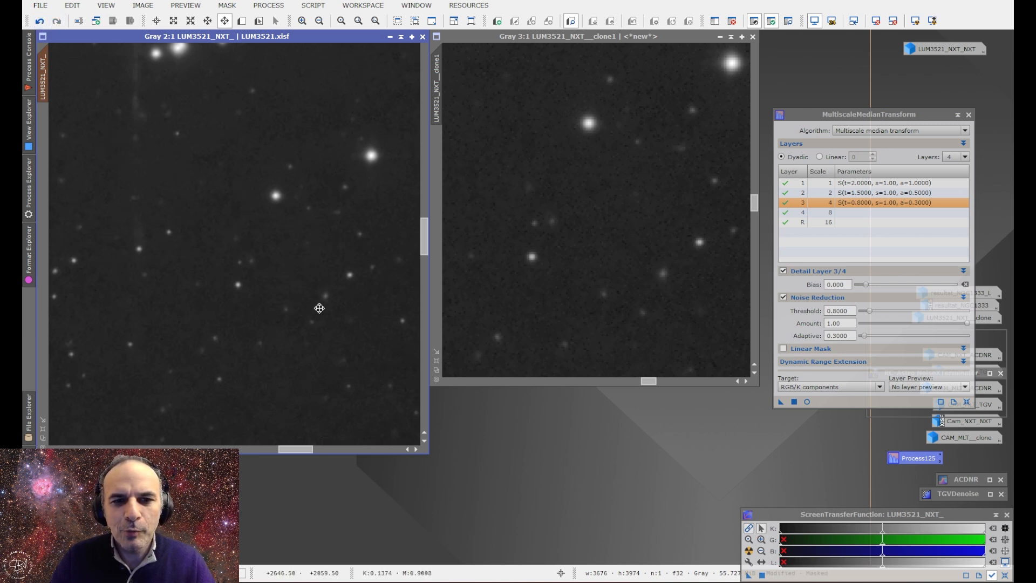
pyautogui.click(40, 21)
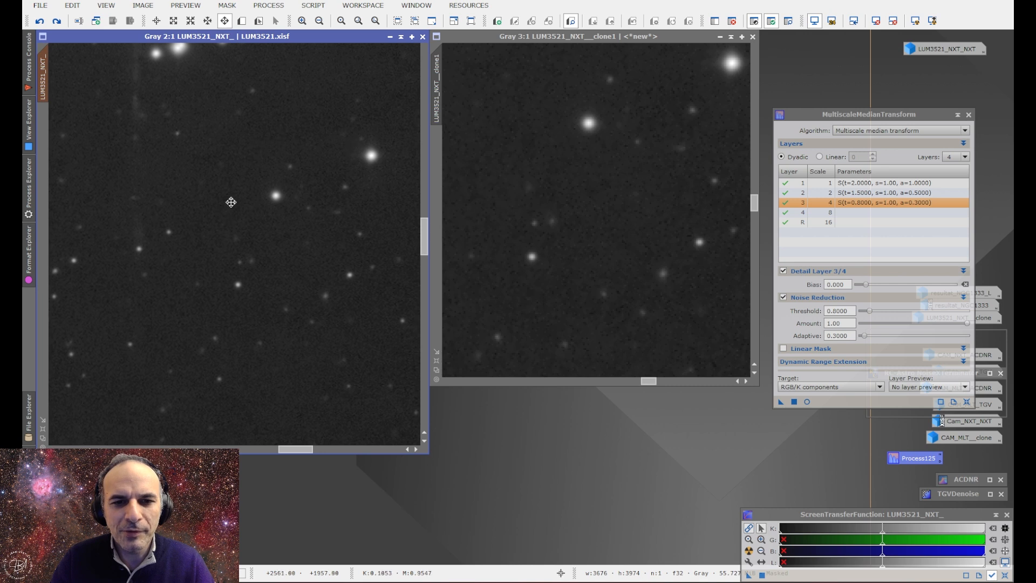
pyautogui.click(57, 21)
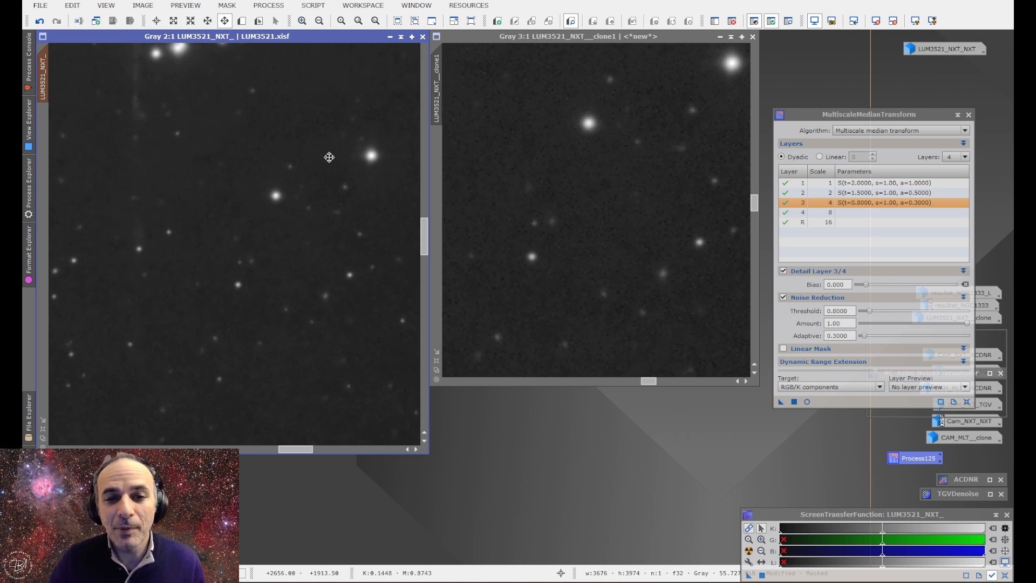
# Step: Set layer 2 to threshold 1.0 and adaptive 0.5, and layer 3 to threshold 0.6 and adaptive 0.2
pyautogui.moveTo(825, 111)
pyautogui.mouseDown()
pyautogui.moveTo(533, 102)
pyautogui.moveTo(672, 107)
pyautogui.mouseUp()
pyautogui.click(561, 182)
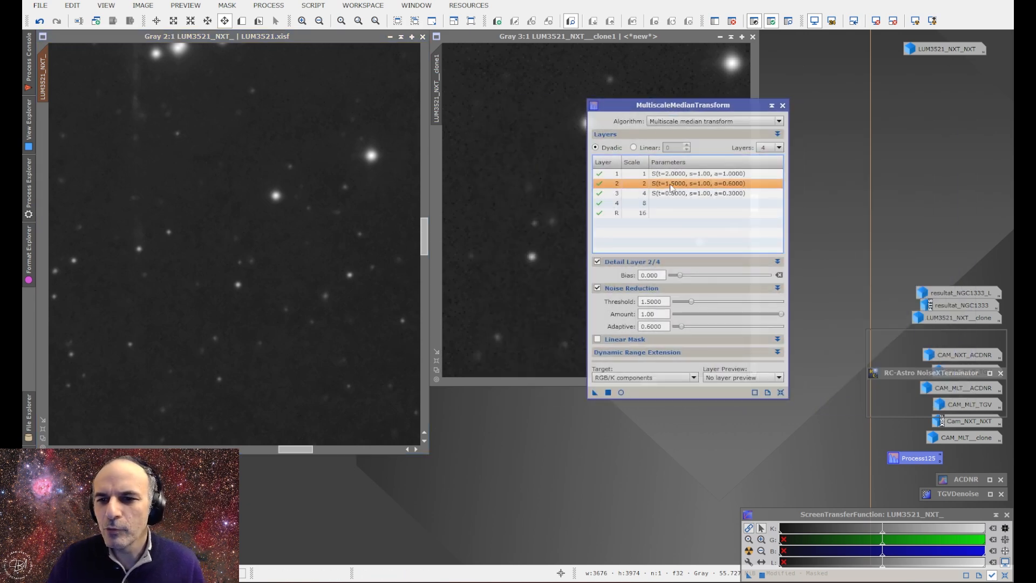
pyautogui.moveTo(693, 302); pyautogui.dragTo(690, 301)
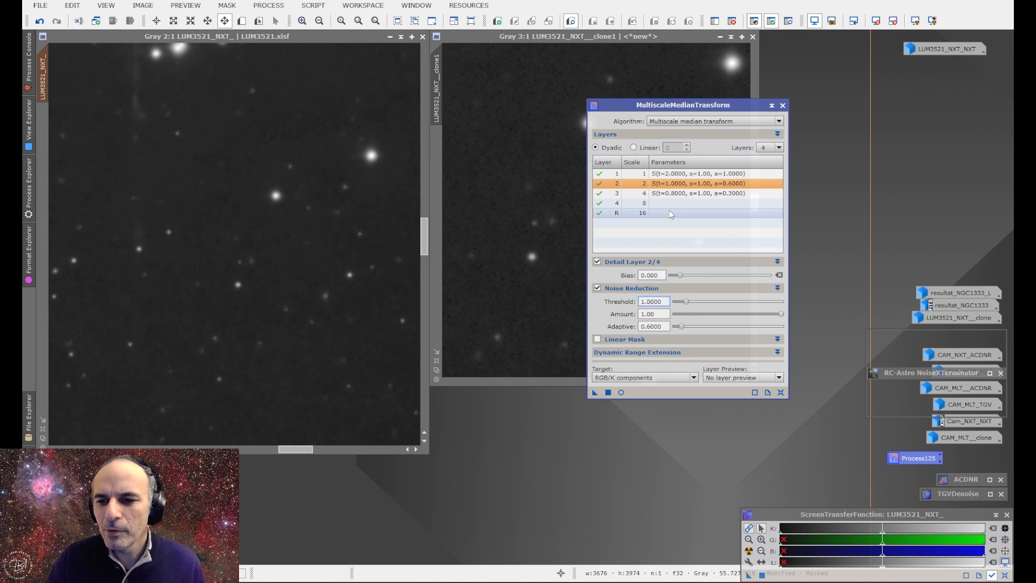
pyautogui.moveTo(683, 330); pyautogui.dragTo(682, 332)
pyautogui.click(682, 193)
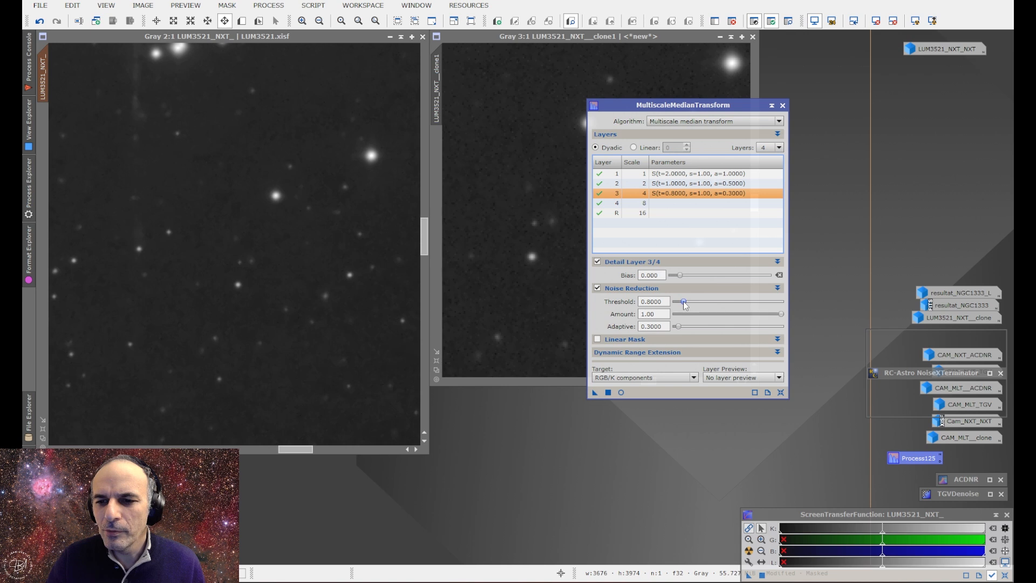
pyautogui.moveTo(684, 302); pyautogui.dragTo(676, 327)
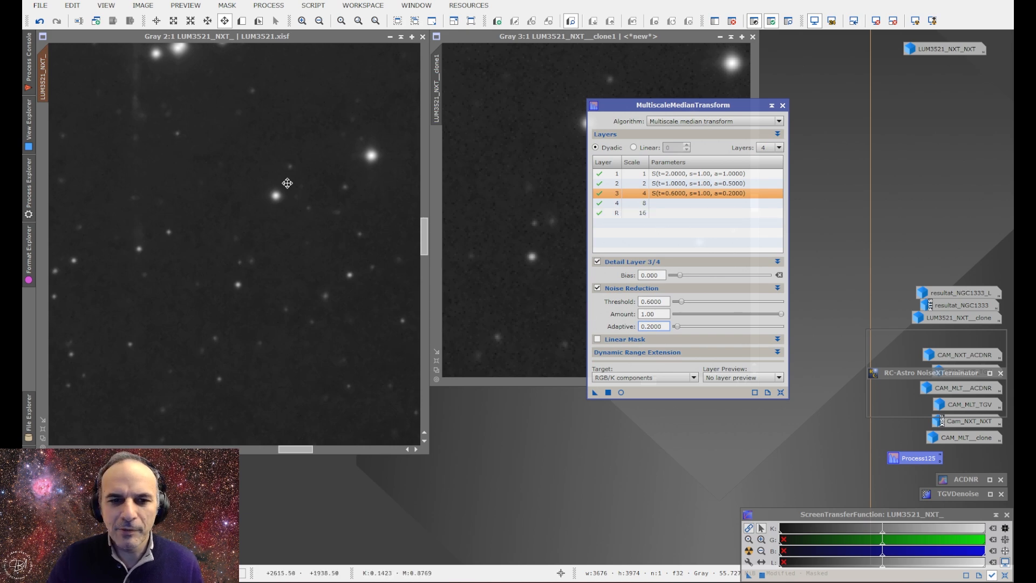
# Step: Replace the previous median transform on LUM3521_NXT_ with one using the new layer values, and close the comparison clone
pyautogui.click(370, 201)
pyautogui.click(40, 21)
pyautogui.moveTo(594, 393); pyautogui.dragTo(274, 244)
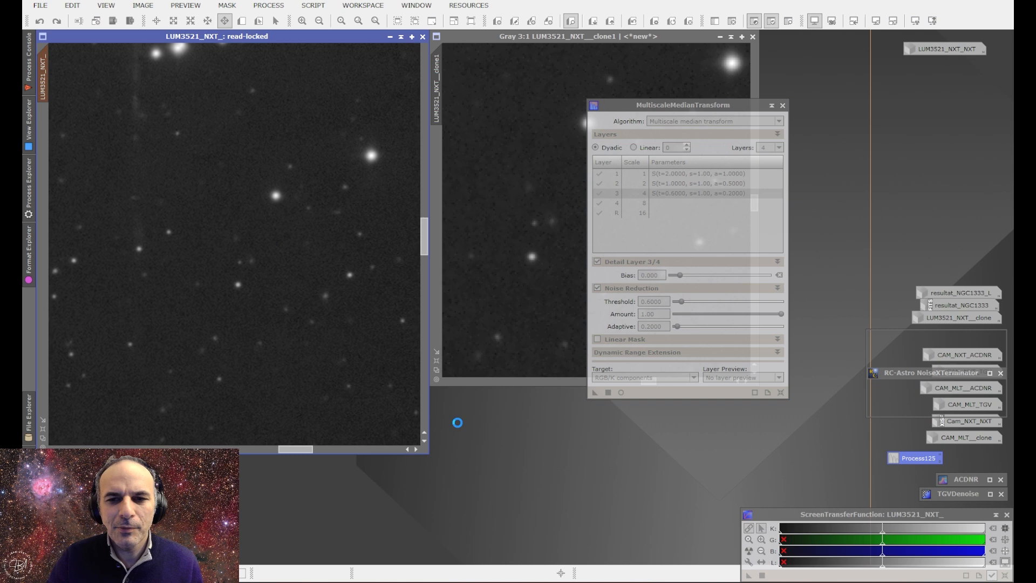
pyautogui.moveTo(680, 104); pyautogui.dragTo(869, 89)
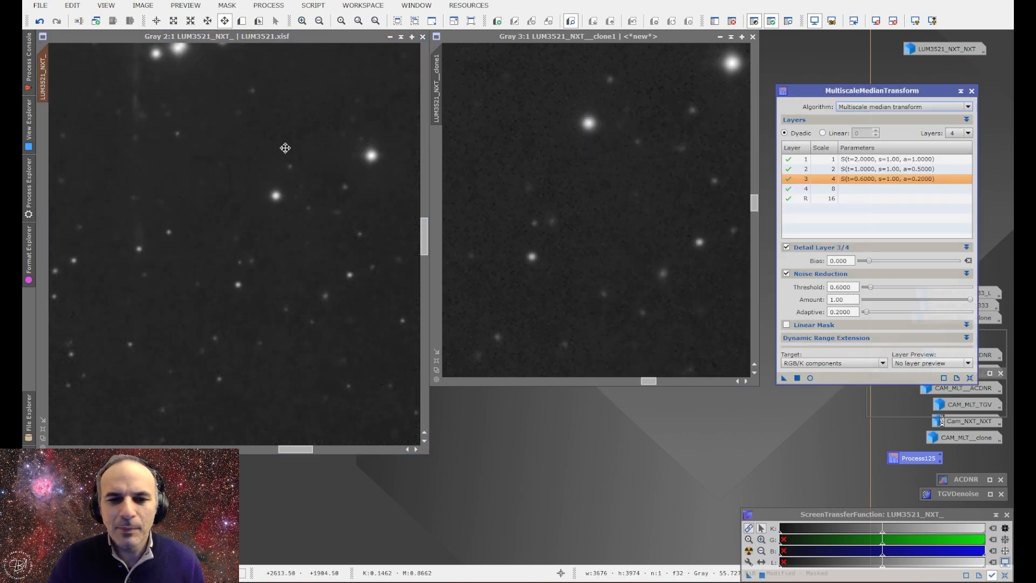
pyautogui.click(752, 37)
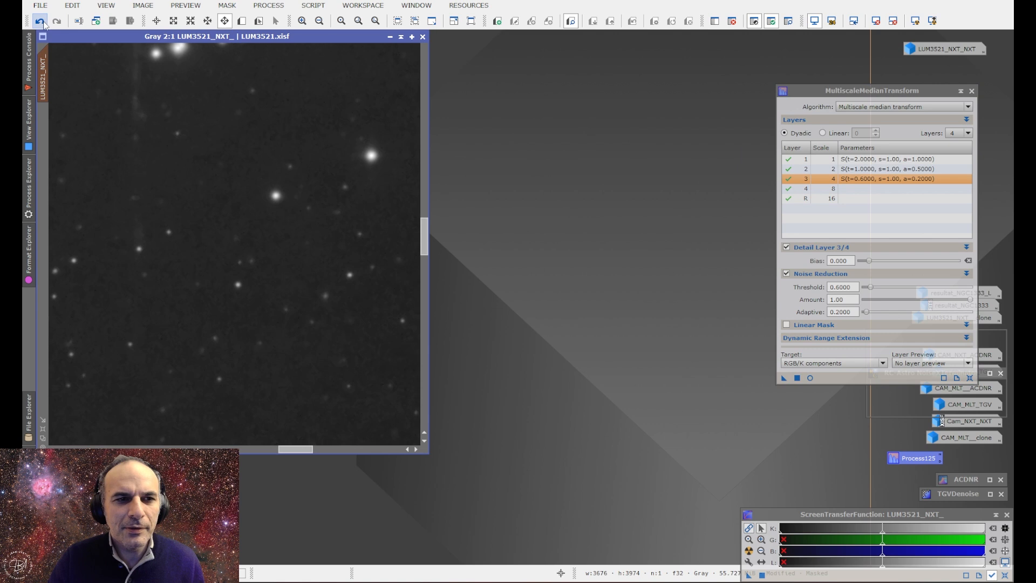
# Step: Inspect the denoised sky background of LUM3521_NXT_ around and below the bright star, and minimize the MultiscaleMedianTransform window
pyautogui.moveTo(169, 139); pyautogui.dragTo(311, 329)
pyautogui.scroll(-1, 201, 249)
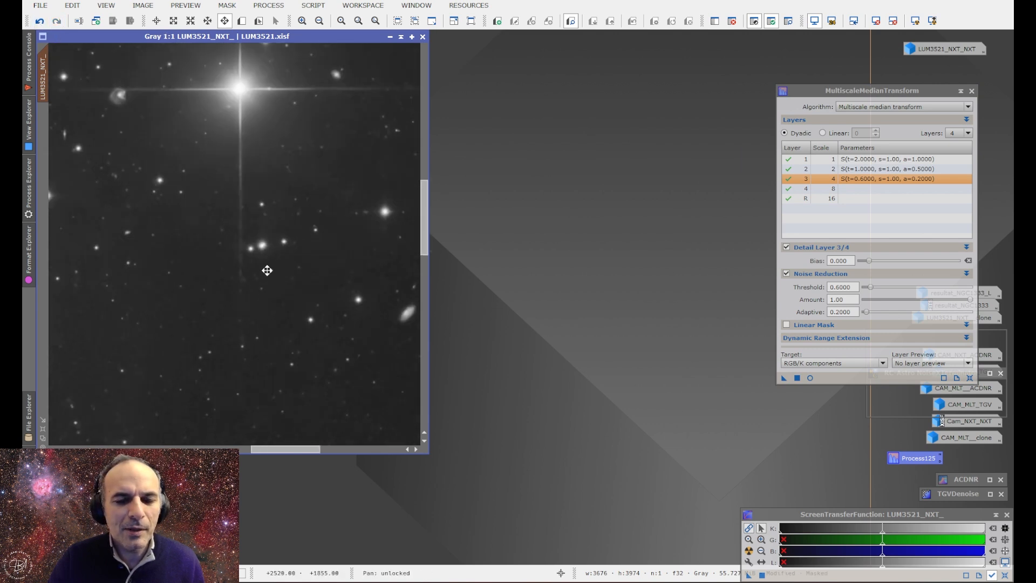
pyautogui.moveTo(266, 268); pyautogui.dragTo(128, 152)
pyautogui.scroll(2, 129, 152)
pyautogui.moveTo(219, 256); pyautogui.dragTo(214, 178)
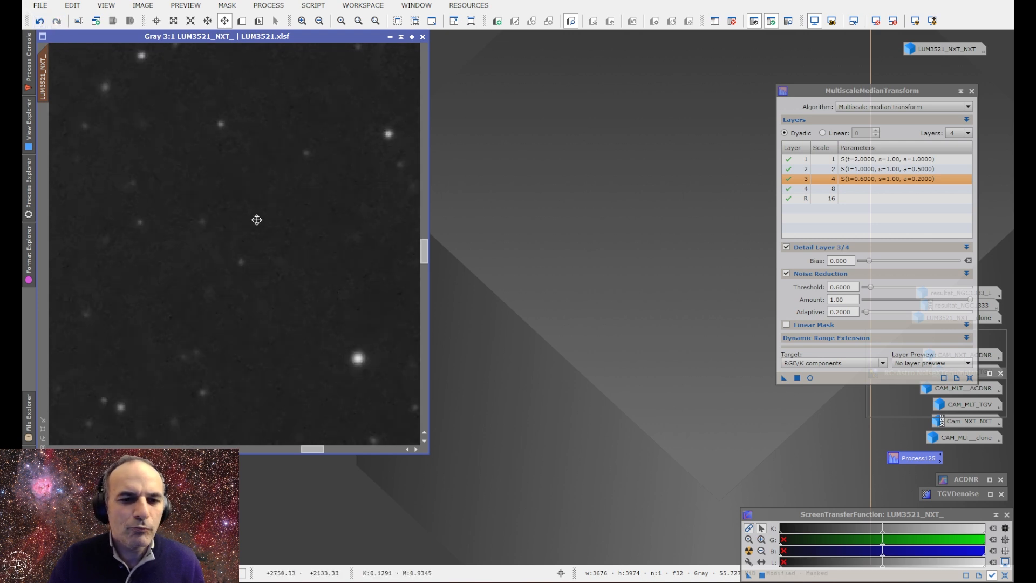
pyautogui.scroll(-2, 256, 219)
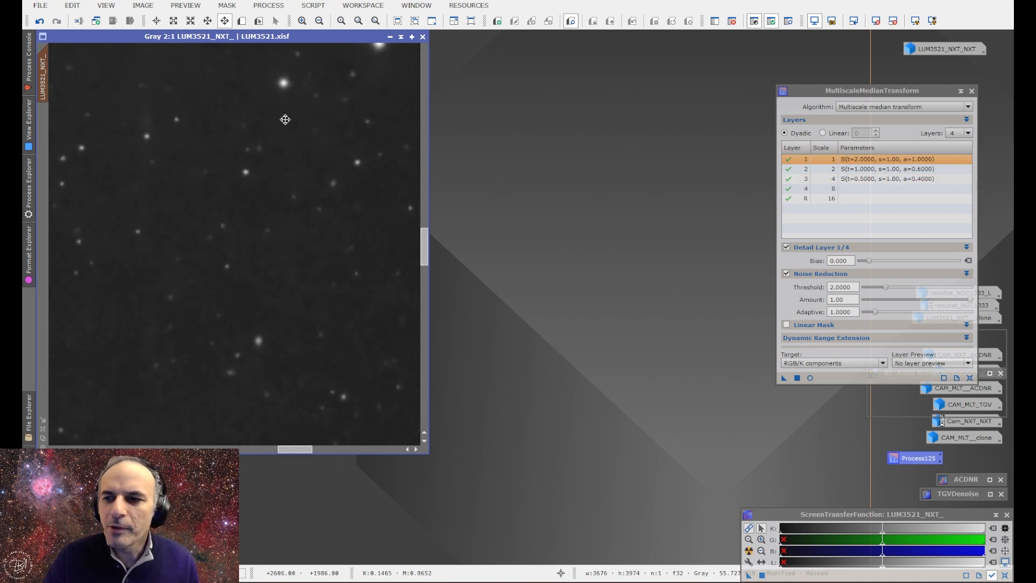
pyautogui.moveTo(863, 92); pyautogui.dragTo(616, 50)
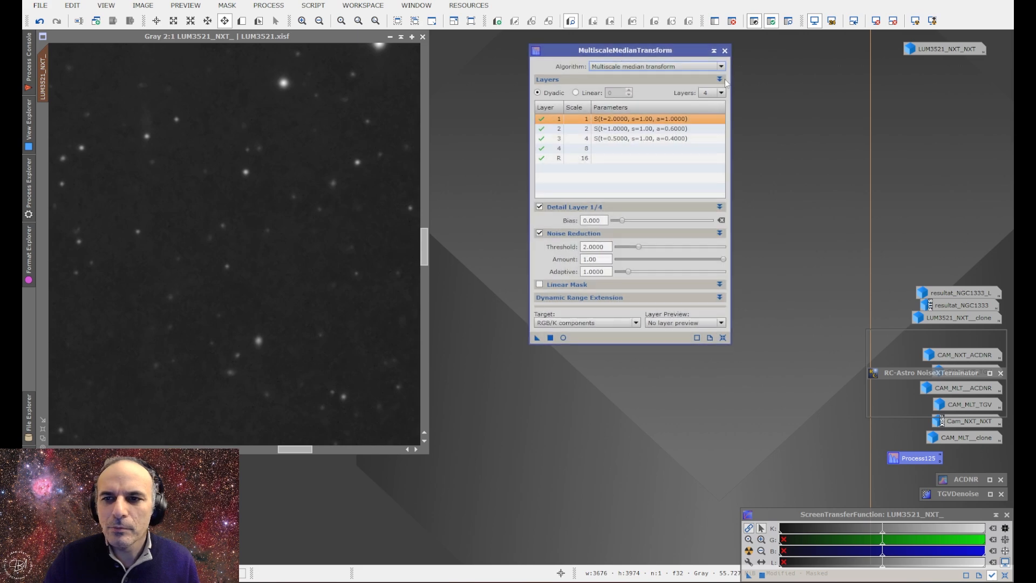
pyautogui.click(714, 51)
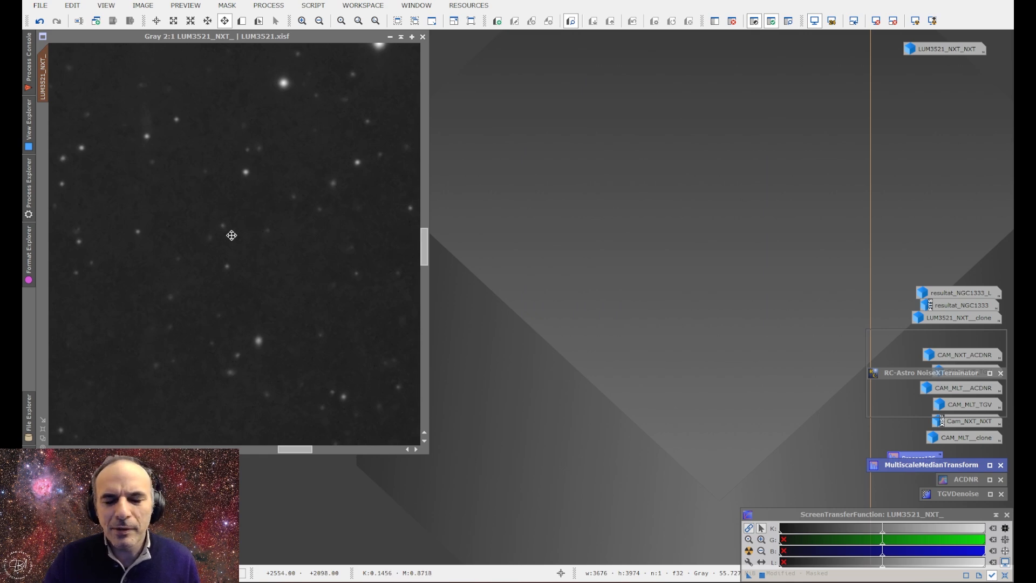
# Step: Examine the denoised LUM3521_NXT_ image at several magnifications, from the faint background stars to the whole galaxy field
pyautogui.scroll(-2, 230, 235)
pyautogui.scroll(-3, 232, 236)
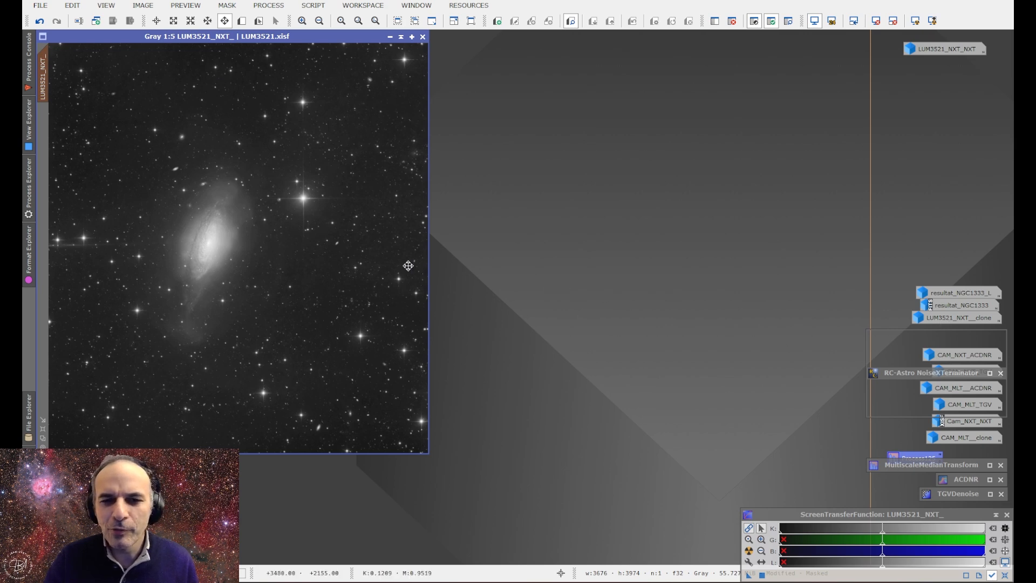
pyautogui.scroll(4, 353, 254)
pyautogui.scroll(1, 252, 230)
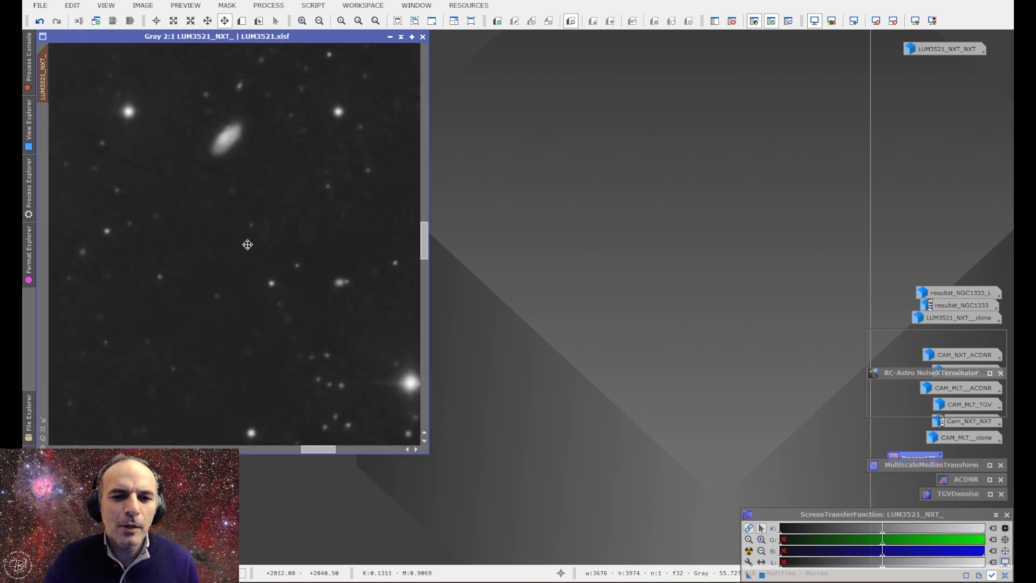
pyautogui.scroll(-1, 284, 259)
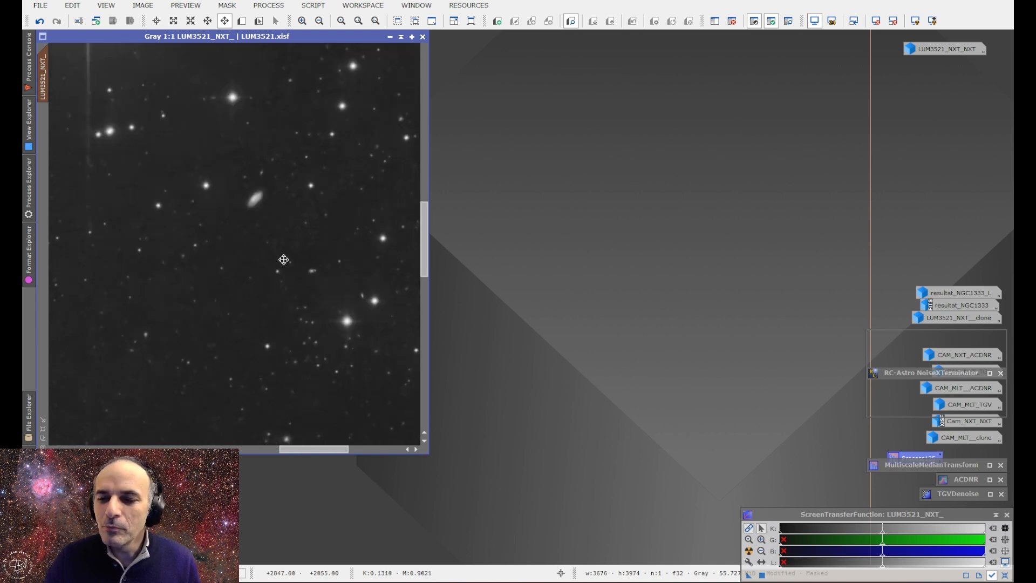
pyautogui.scroll(-1, 283, 259)
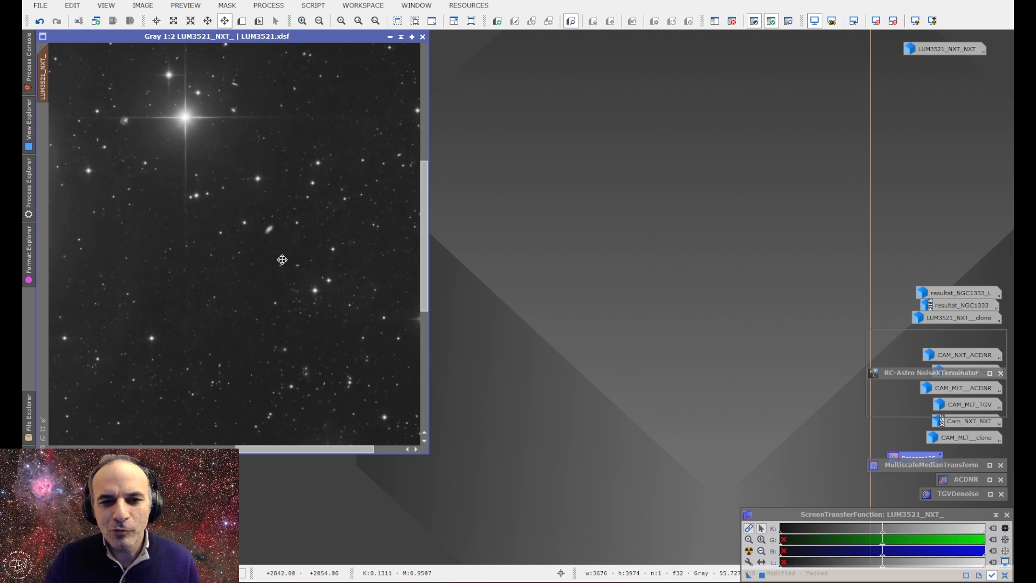
pyautogui.scroll(2, 273, 216)
pyautogui.scroll(-1, 162, 204)
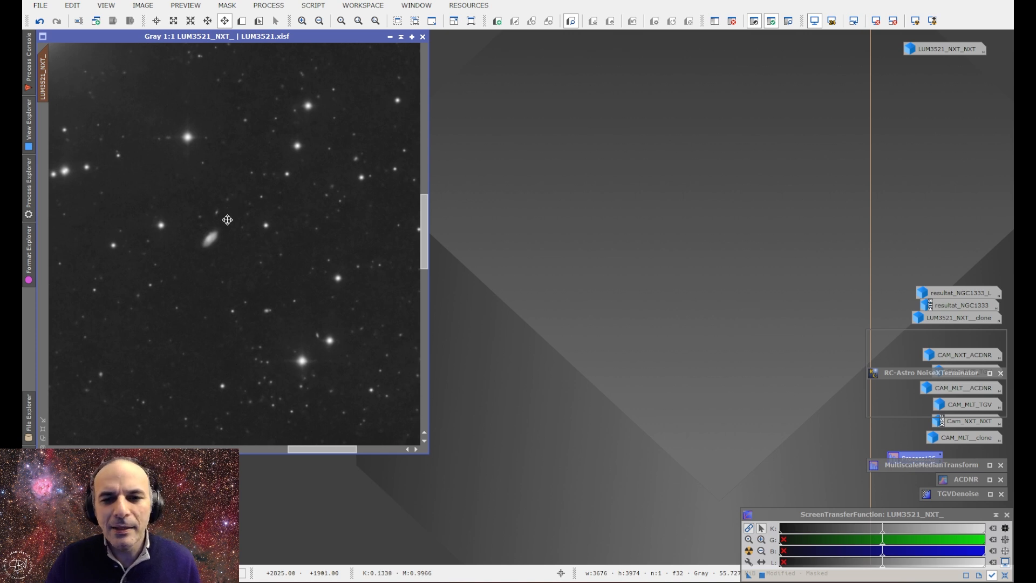
pyautogui.scroll(-1, 230, 221)
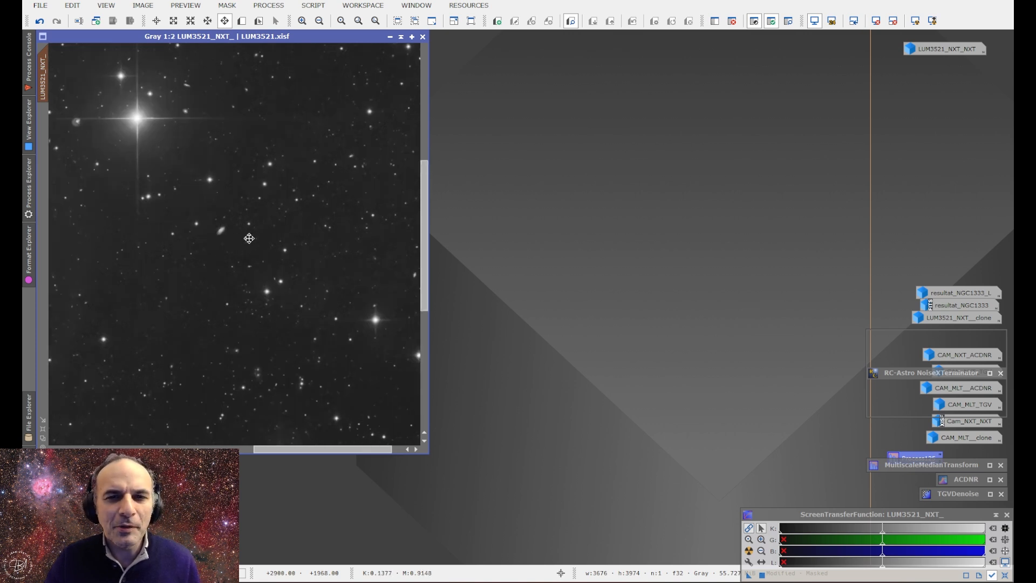
pyautogui.scroll(-2, 246, 235)
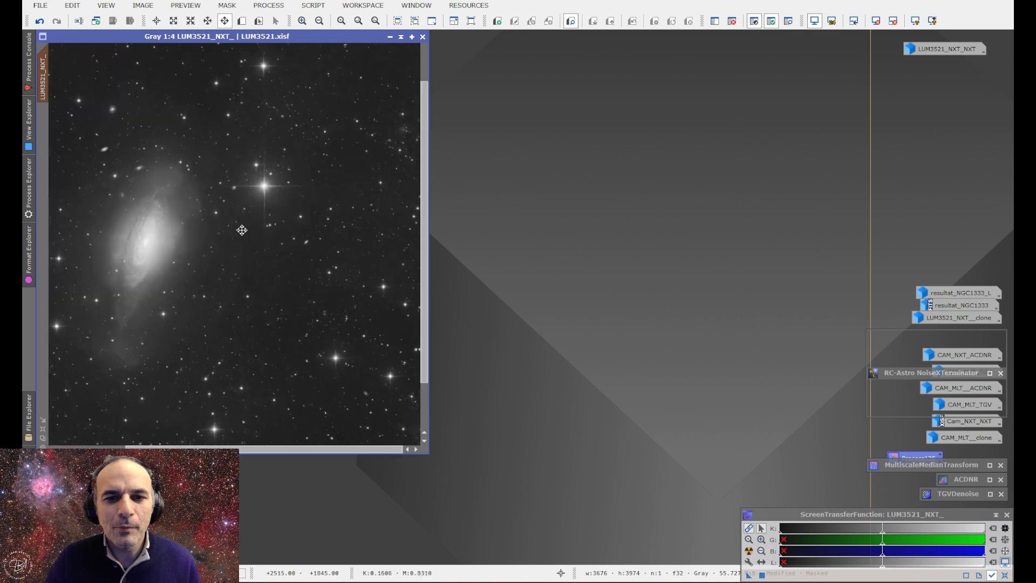
pyautogui.scroll(-1, 242, 229)
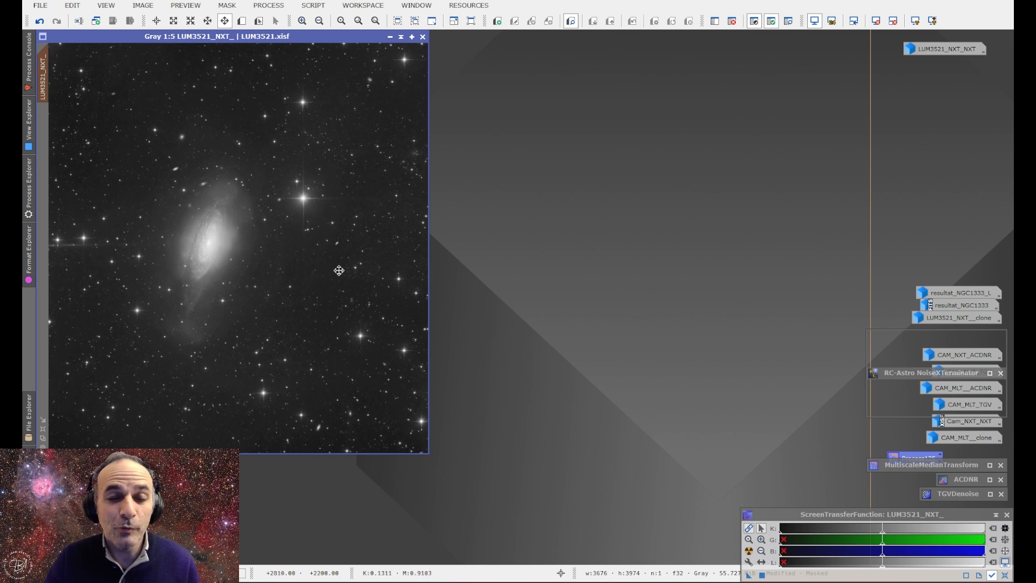
# Step: Restore the ACDNR window beside the image and reset its parameters to the defaults
pyautogui.click(958, 480)
pyautogui.doubleClick(958, 480)
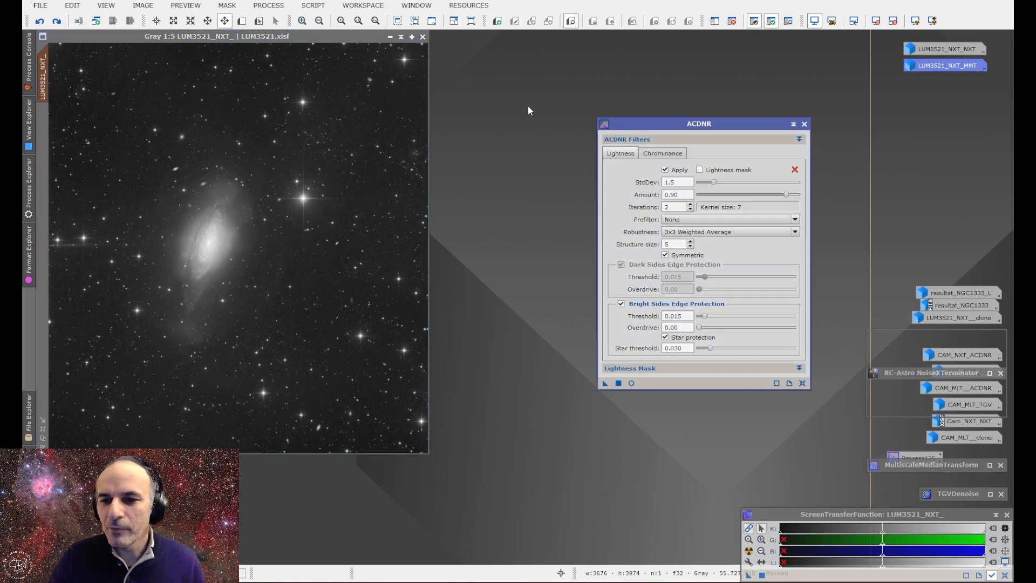
pyautogui.click(802, 383)
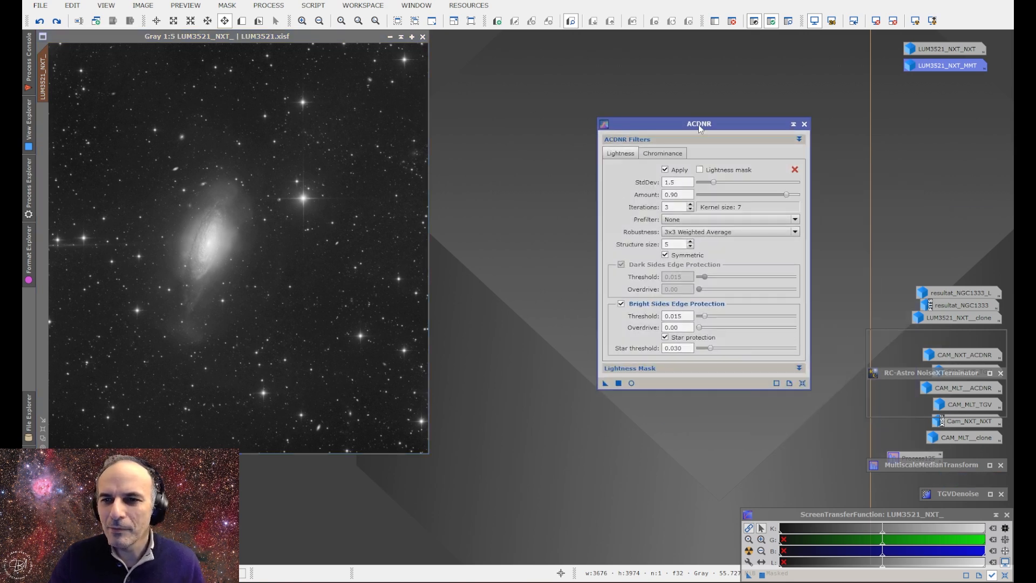
pyautogui.moveTo(699, 129); pyautogui.dragTo(635, 98)
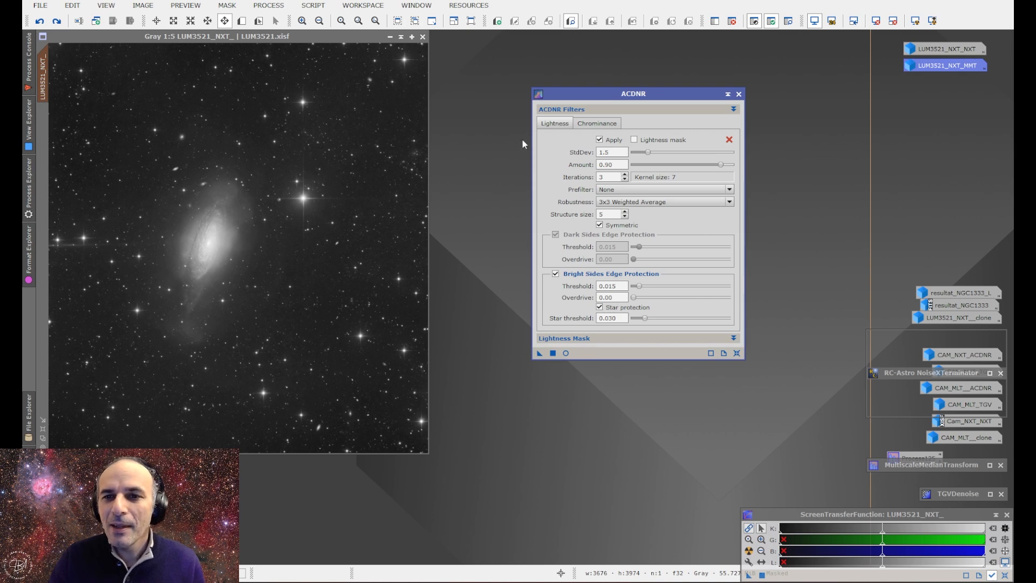
# Step: Preview the default ACDNR settings on LUM3521_NXT_ in real time and close the preview
pyautogui.click(565, 353)
pyautogui.moveTo(602, 96); pyautogui.dragTo(825, 70)
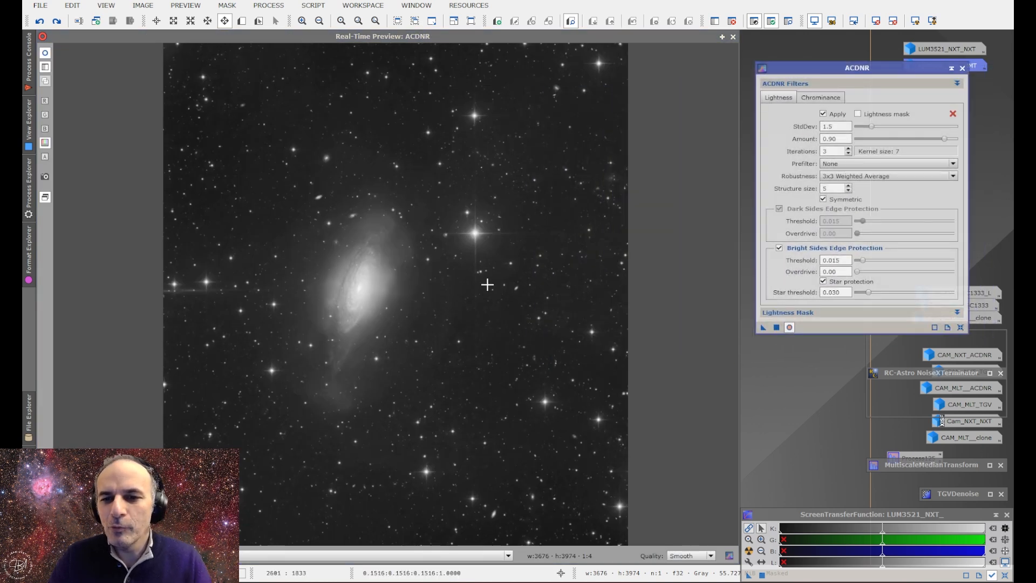
pyautogui.click(733, 36)
pyautogui.moveTo(878, 67); pyautogui.dragTo(630, 49)
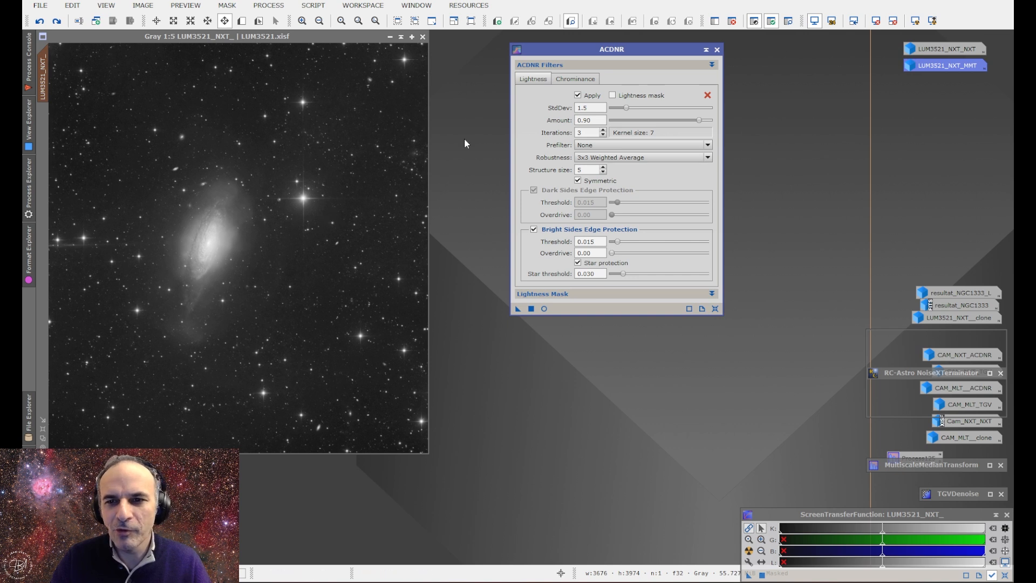
# Step: Disable the ACDNR chrominance filter for the grayscale image and return to the lightness settings
pyautogui.click(576, 80)
pyautogui.click(537, 81)
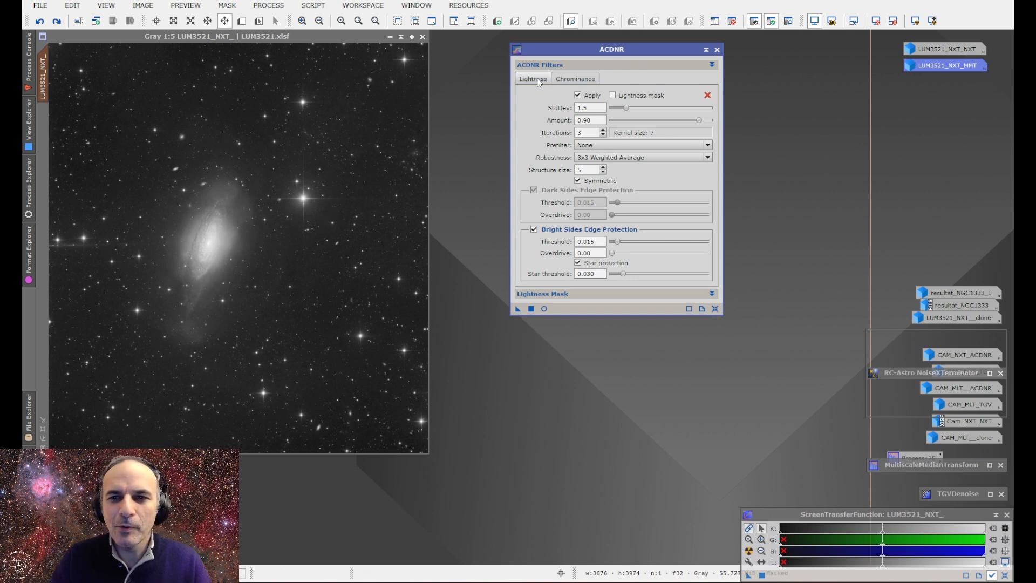
pyautogui.click(587, 80)
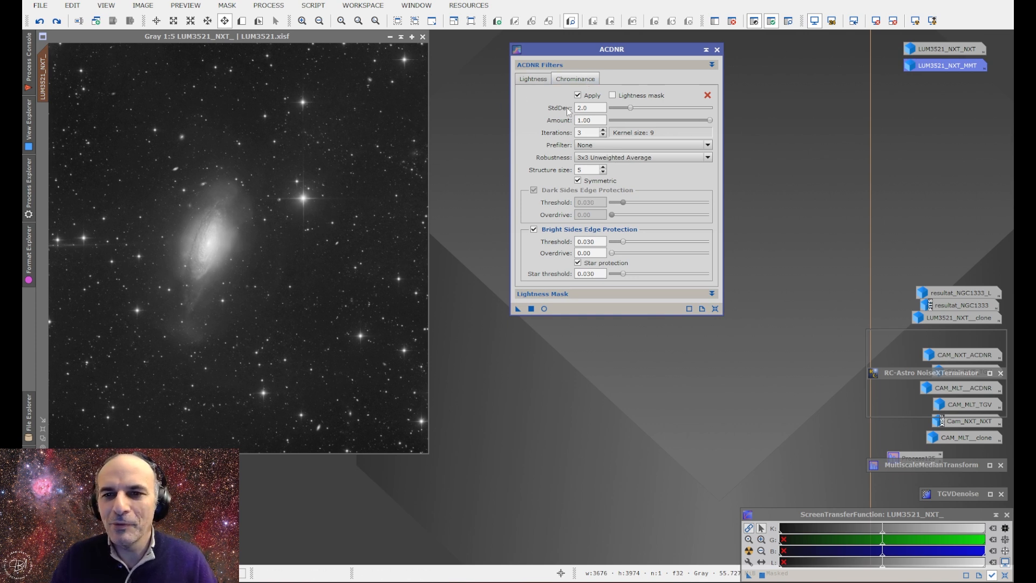
pyautogui.click(578, 95)
pyautogui.click(534, 80)
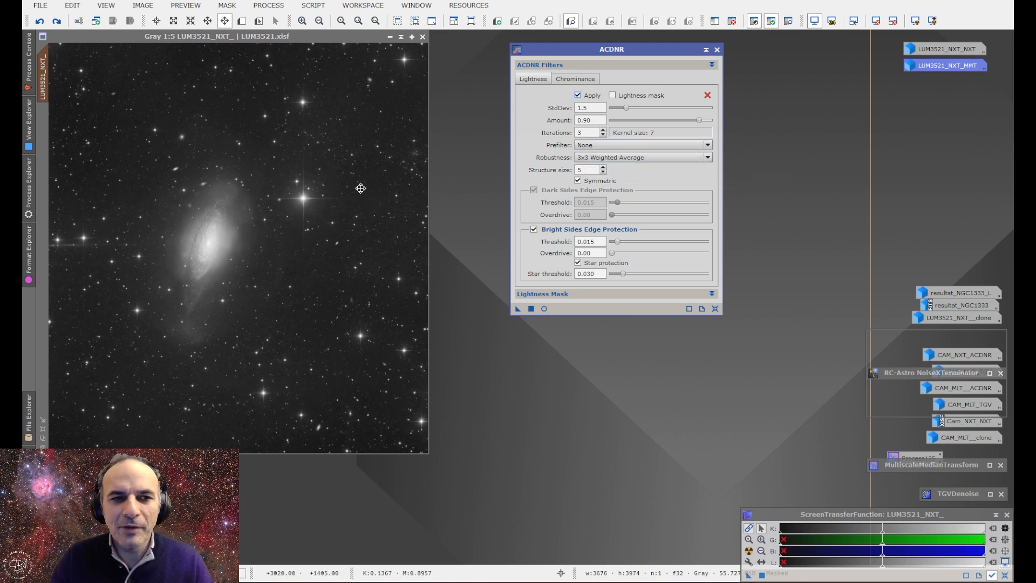
pyautogui.scroll(3, 357, 201)
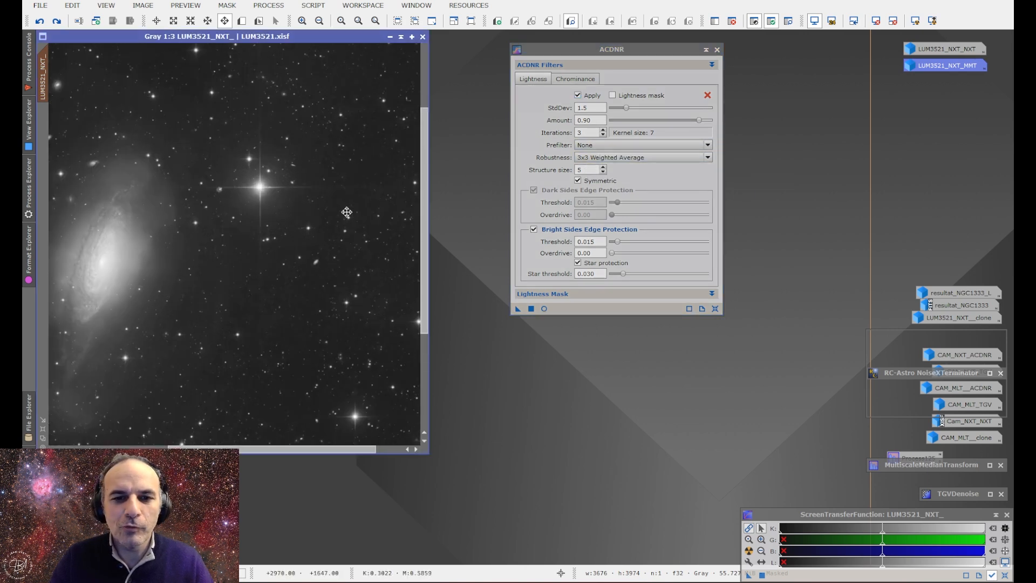
# Step: Apply ACDNR with the default lightness settings to LUM3521_NXT_ and inspect the smoothed background around the faint stars
pyautogui.scroll(1, 315, 241)
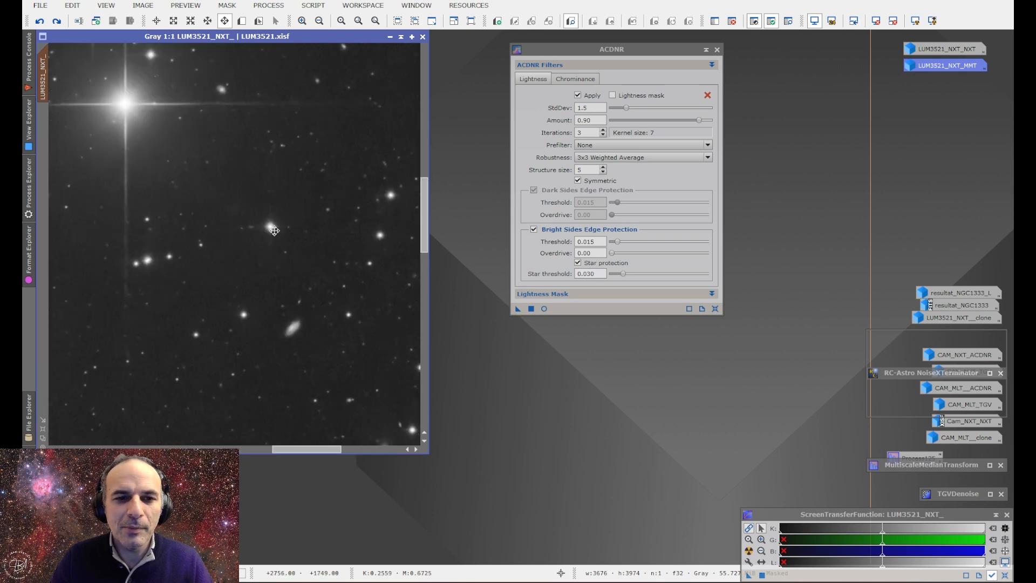
pyautogui.scroll(1, 270, 226)
pyautogui.click(550, 294)
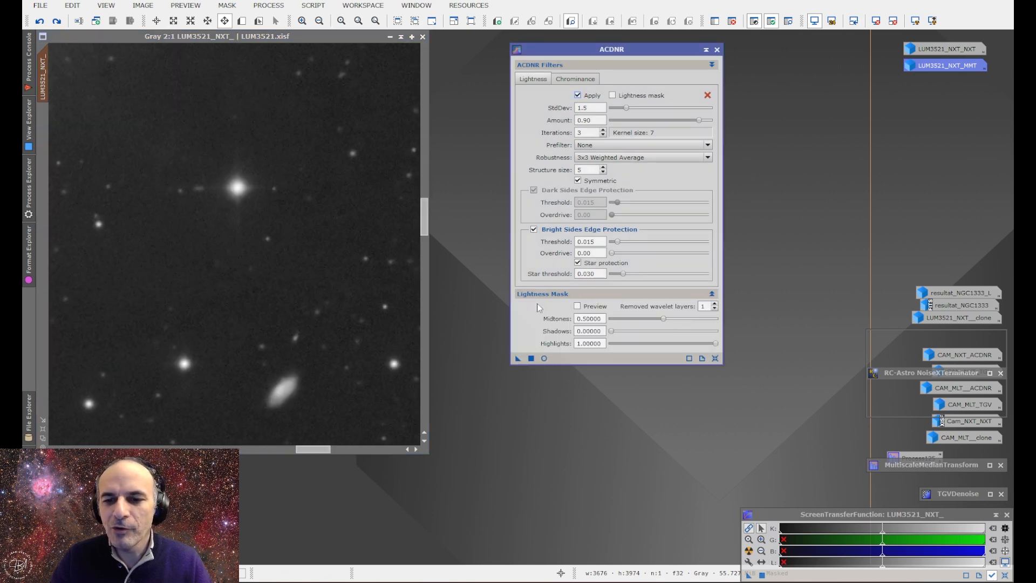
pyautogui.click(578, 293)
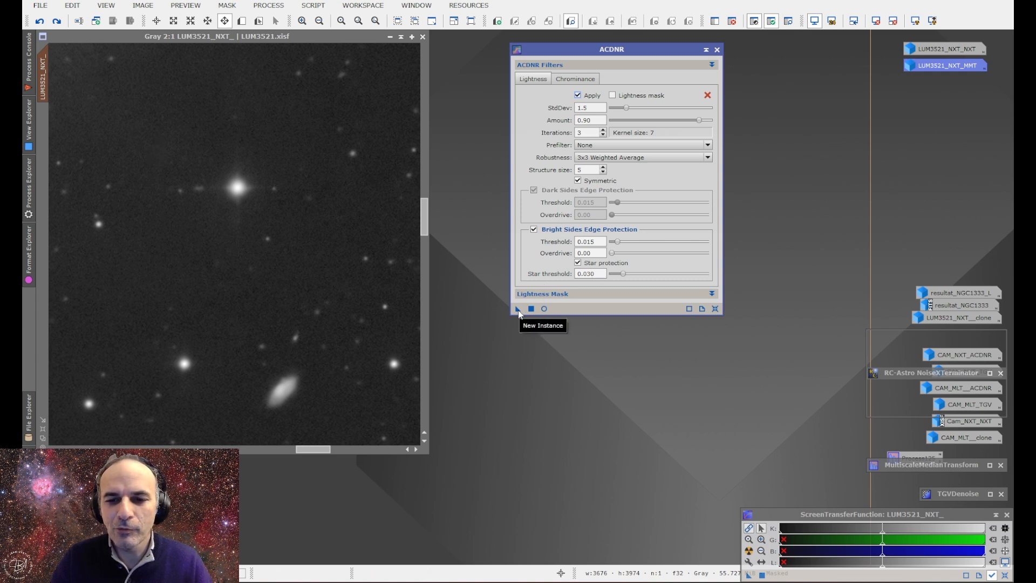
pyautogui.moveTo(517, 309); pyautogui.dragTo(247, 215)
pyautogui.moveTo(517, 309); pyautogui.dragTo(344, 329)
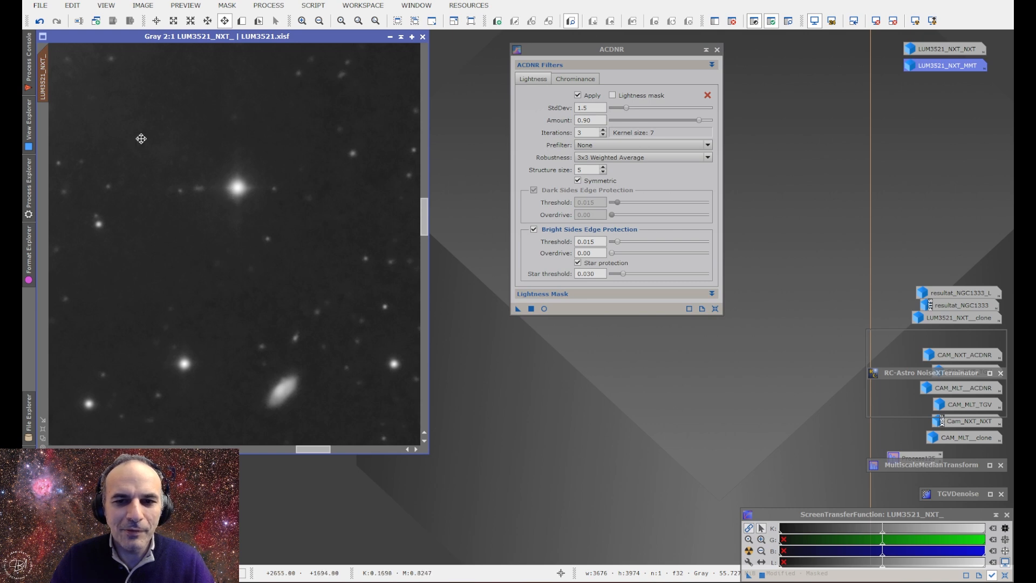
pyautogui.scroll(-1, 257, 223)
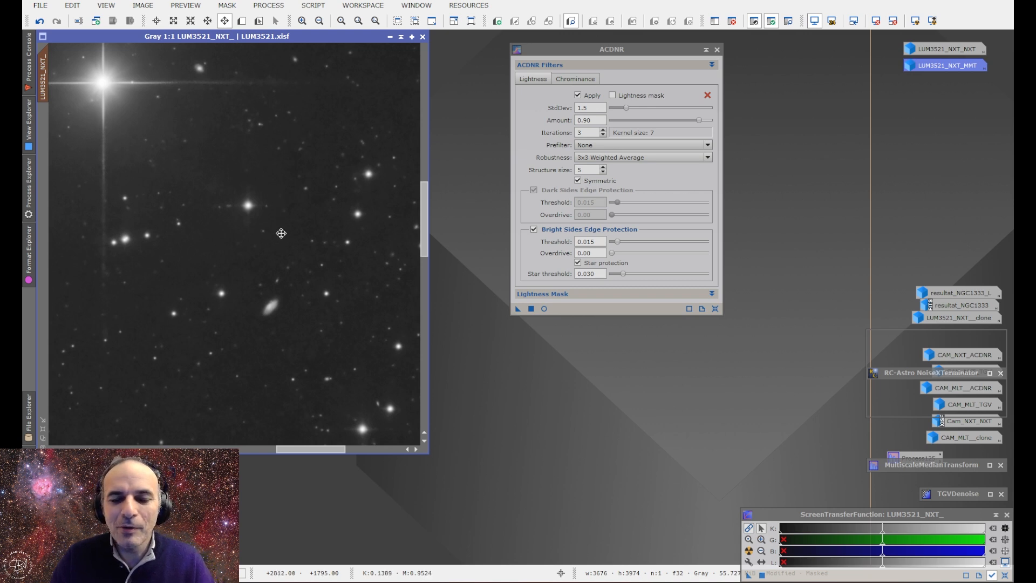
pyautogui.scroll(2, 281, 233)
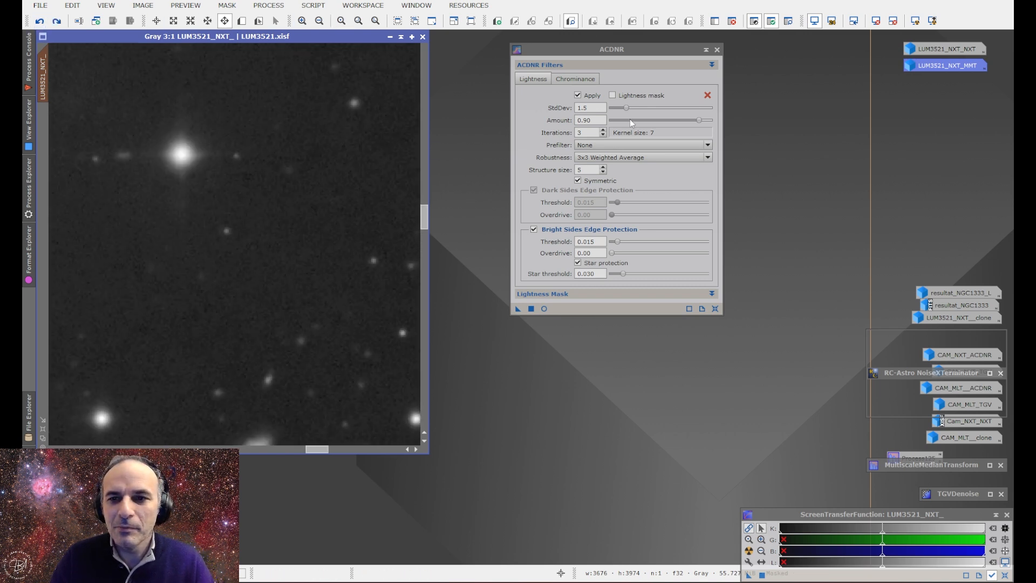
# Step: Set the ACDNR StdDev to 1.0, apply the filter to LUM3521_NXT_ and inspect the background in another star area
pyautogui.moveTo(625, 107); pyautogui.dragTo(622, 110)
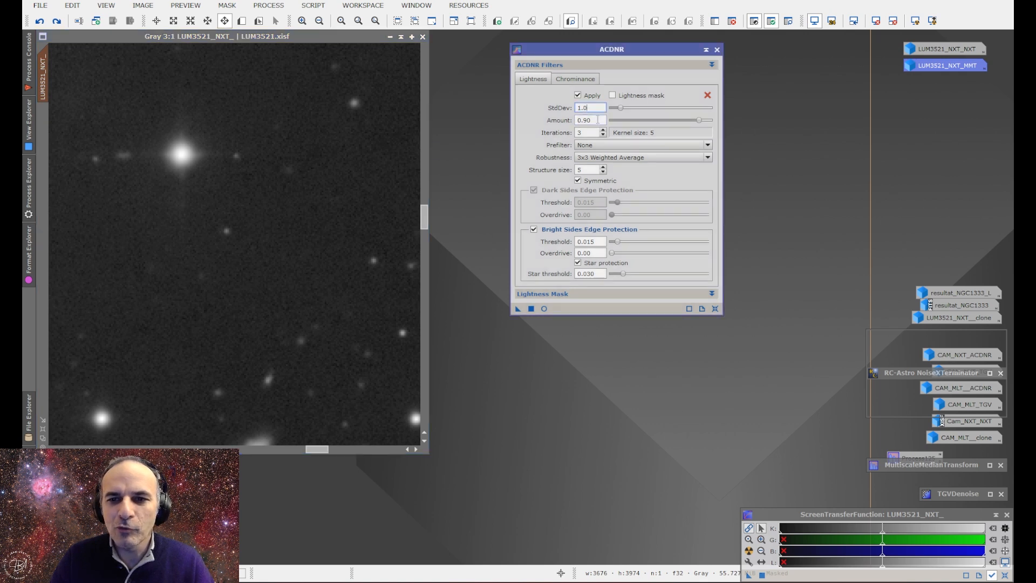
pyautogui.click(518, 309)
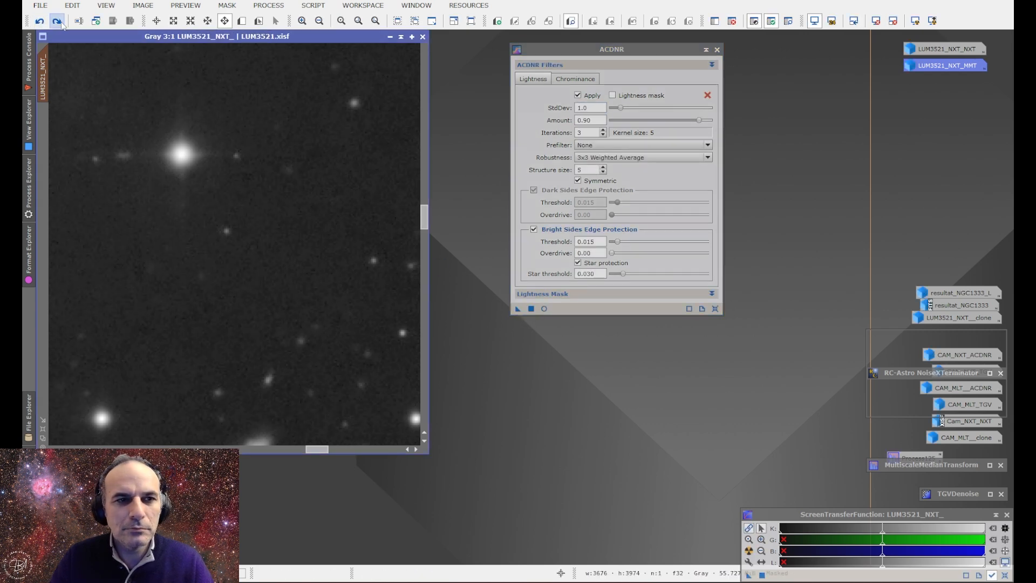
pyautogui.scroll(-1, 175, 208)
pyautogui.scroll(-1, 232, 316)
pyautogui.moveTo(236, 320); pyautogui.dragTo(129, 122)
pyautogui.scroll(1, 250, 238)
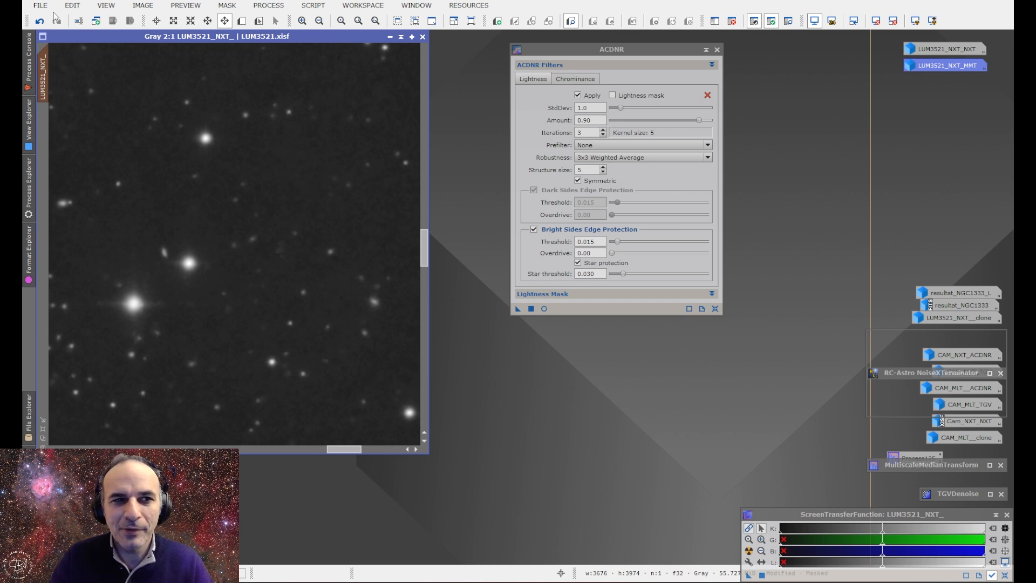
pyautogui.scroll(1, 253, 191)
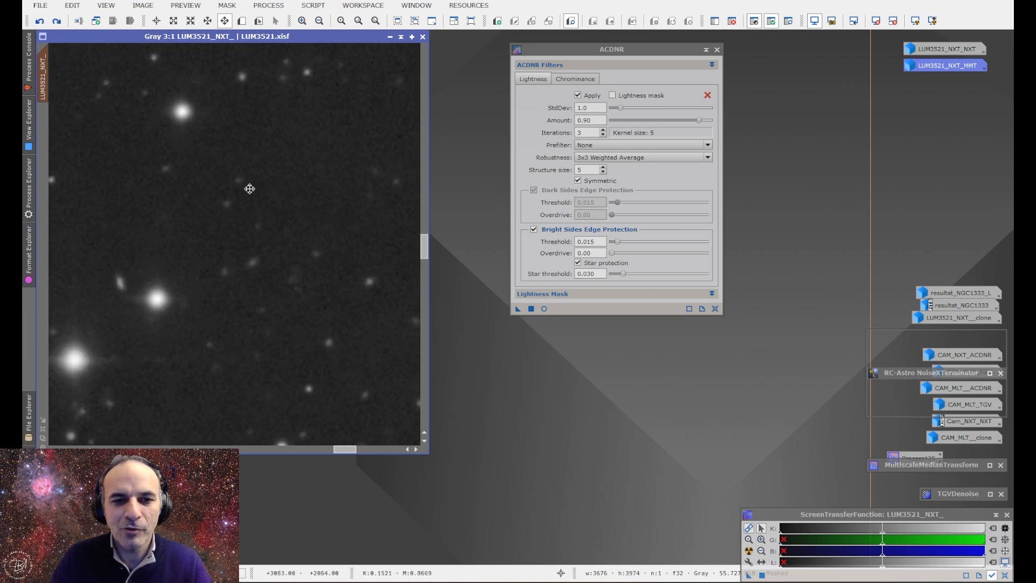
# Step: Undo the last ACDNR pass, lower the amount to 0.70 and apply the filter to LUM3521_NXT_ again
pyautogui.hotkey('ctrl', 'z')
pyautogui.moveTo(698, 121); pyautogui.dragTo(678, 121)
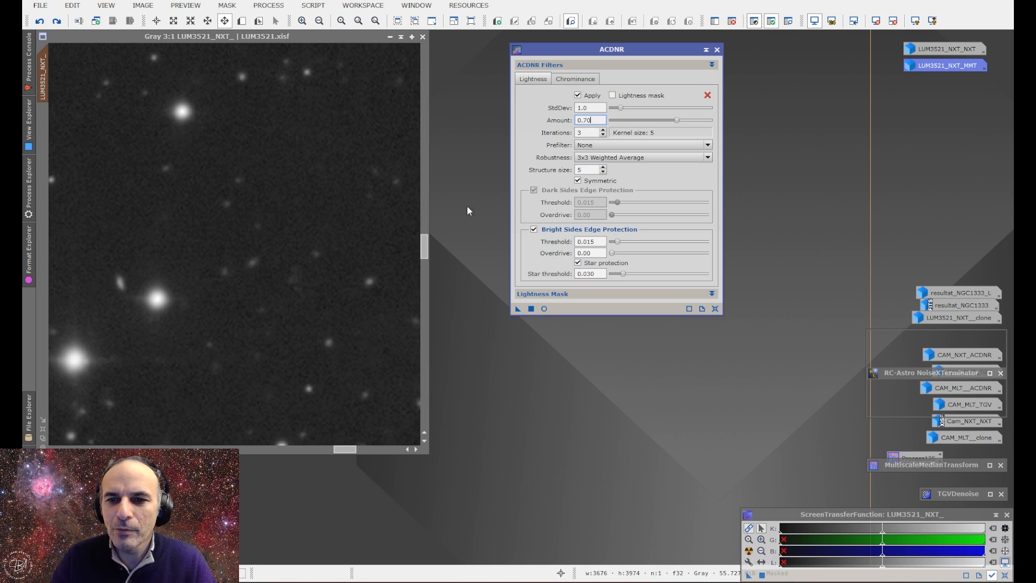
pyautogui.click(519, 309)
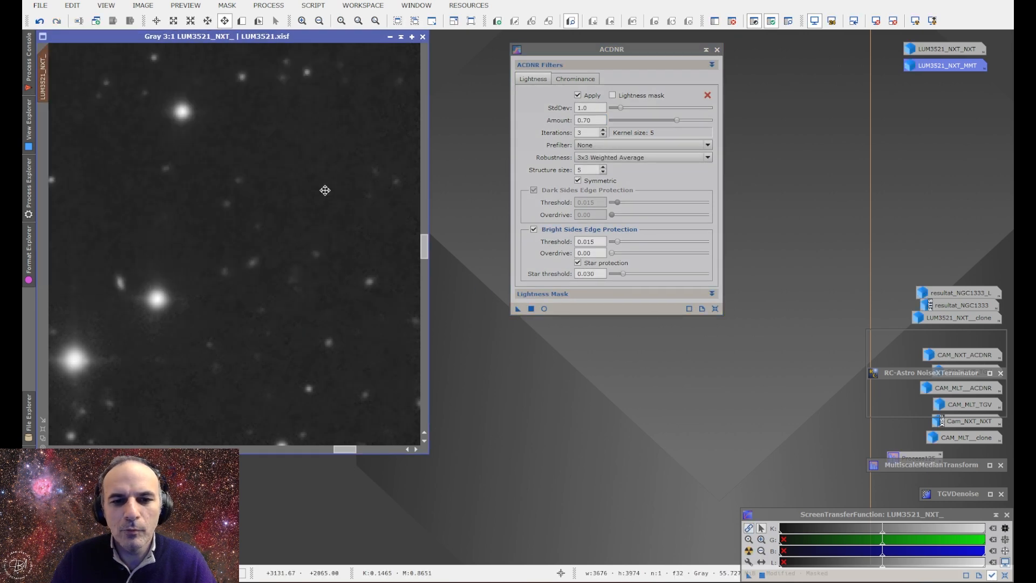
# Step: Compare the LUM3521_NXT_ background with and without the ACDNR pass in several star areas and at different magnifications
pyautogui.scroll(-1, 240, 265)
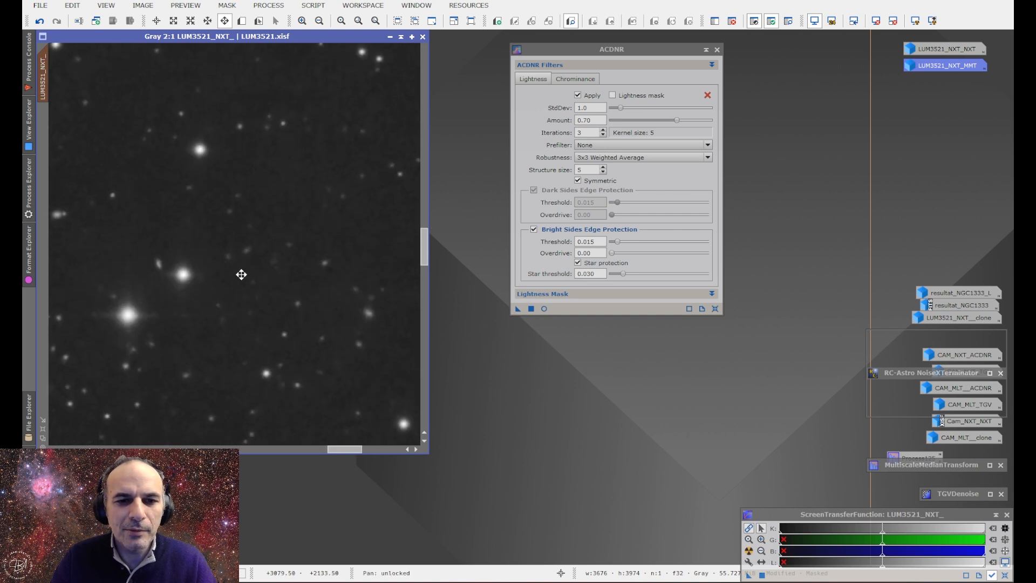
pyautogui.moveTo(250, 286); pyautogui.dragTo(270, 240)
pyautogui.scroll(-1, 230, 296)
pyautogui.moveTo(199, 230); pyautogui.dragTo(370, 151)
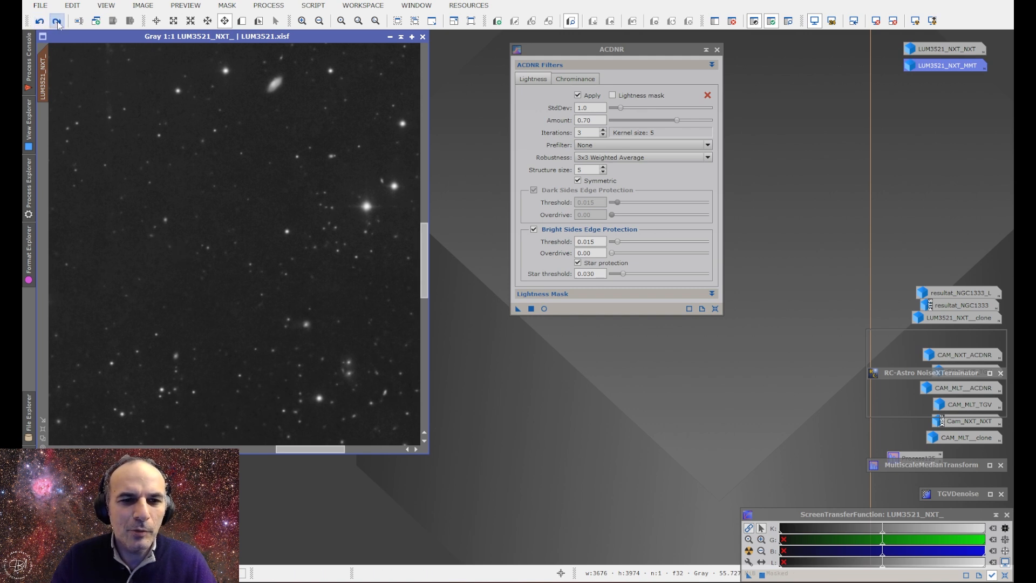
pyautogui.scroll(1, 188, 246)
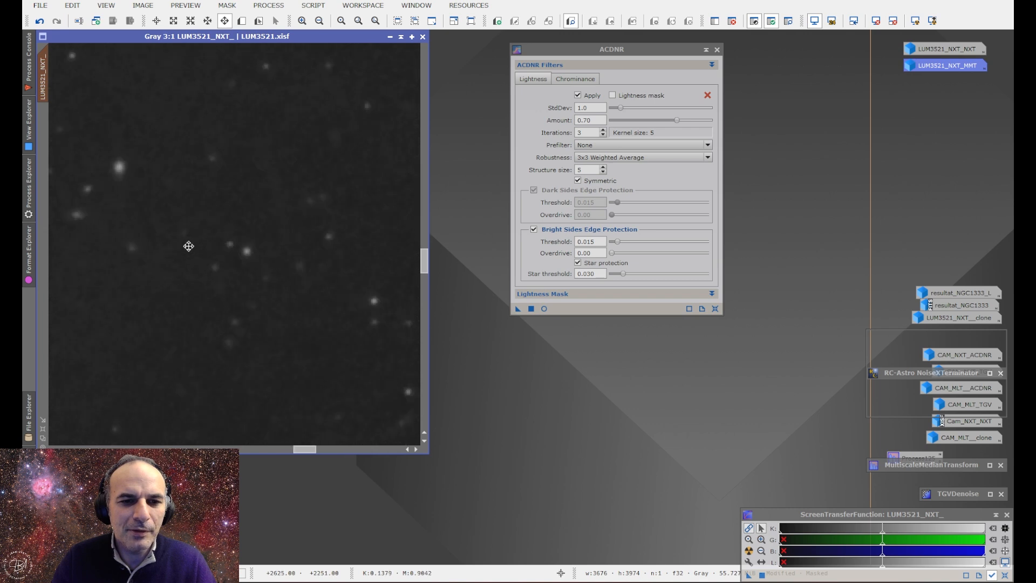
pyautogui.scroll(-1, 202, 254)
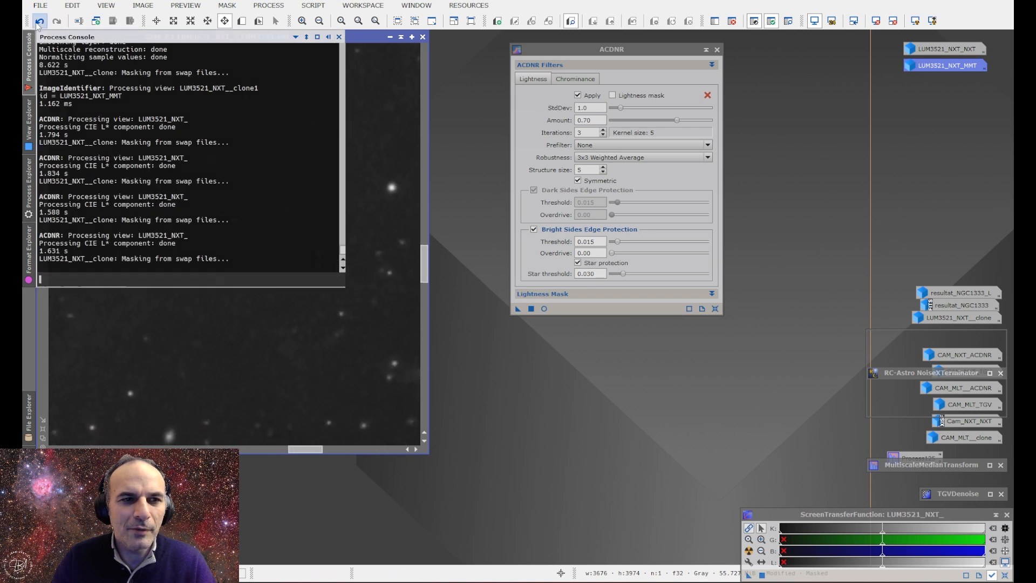
pyautogui.click(56, 22)
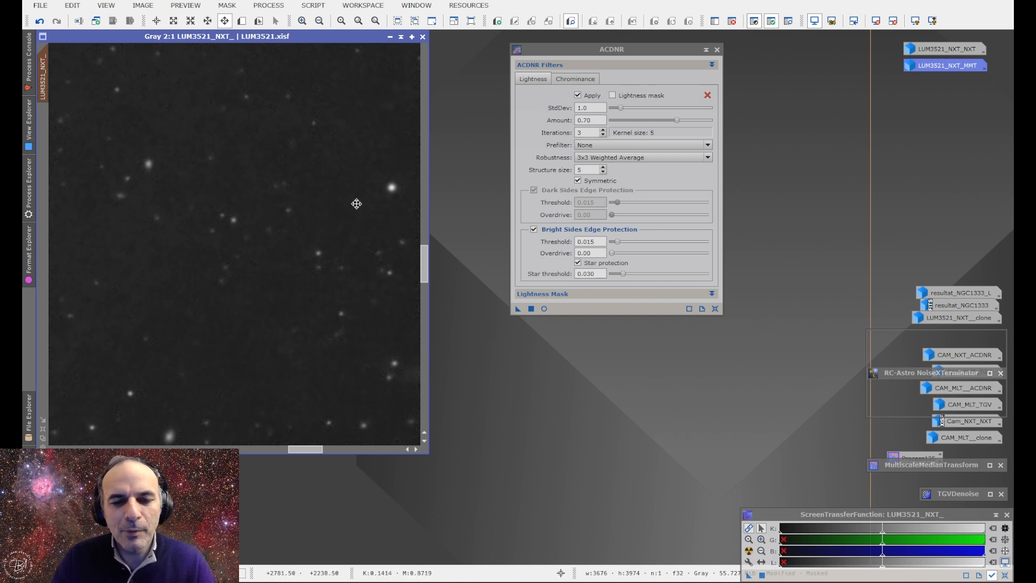
pyautogui.moveTo(357, 204); pyautogui.dragTo(192, 240)
pyautogui.moveTo(275, 222); pyautogui.dragTo(183, 230)
pyautogui.click(42, 21)
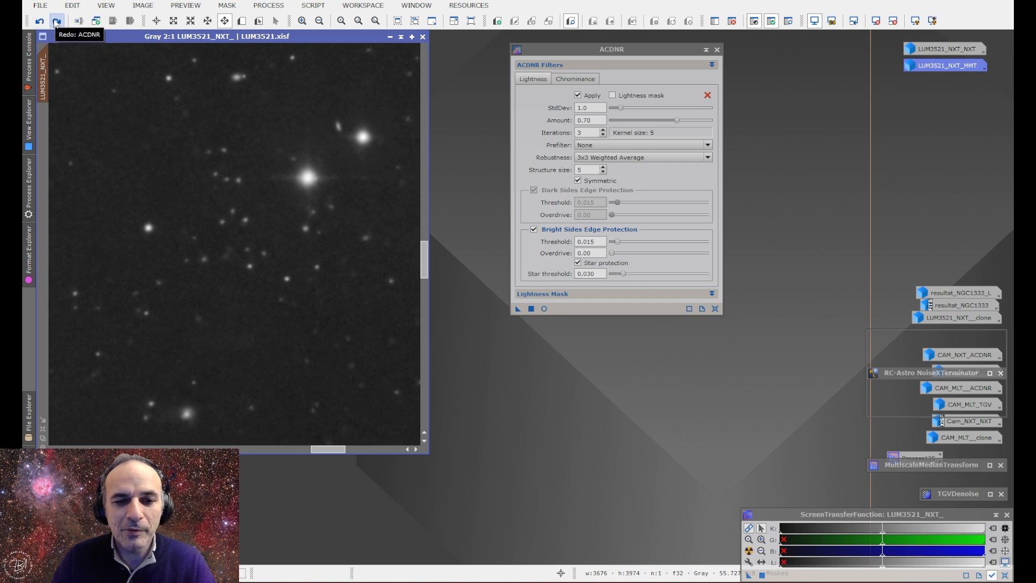
pyautogui.click(56, 21)
pyautogui.click(40, 23)
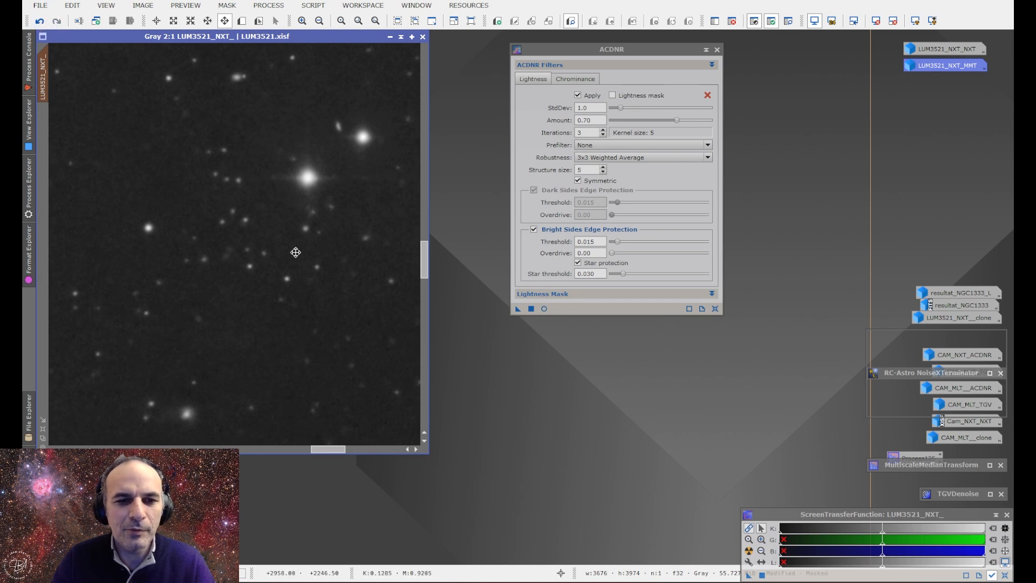
pyautogui.scroll(-3, 256, 229)
pyautogui.scroll(-2, 256, 229)
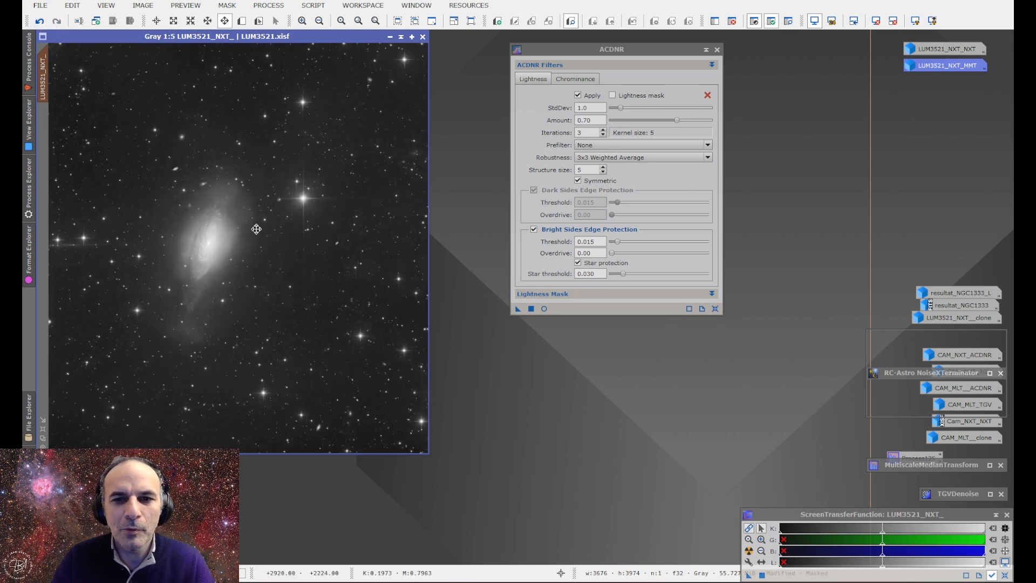
pyautogui.scroll(5, 301, 226)
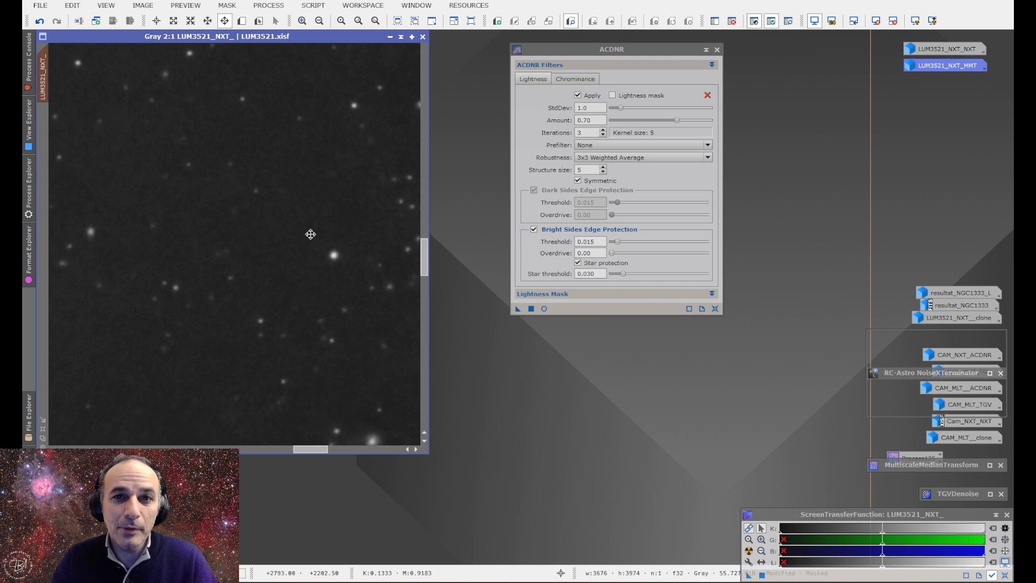
# Step: Undo the ACDNR pass, reduce the iterations to 2, reapply it to LUM3521_NXT_ and compare before and after
pyautogui.click(40, 22)
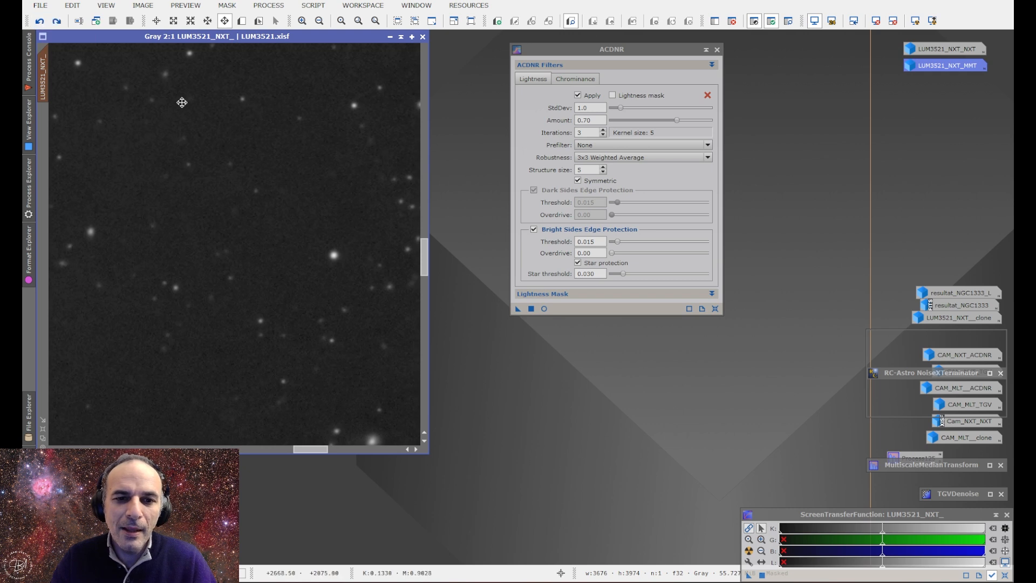
pyautogui.click(603, 136)
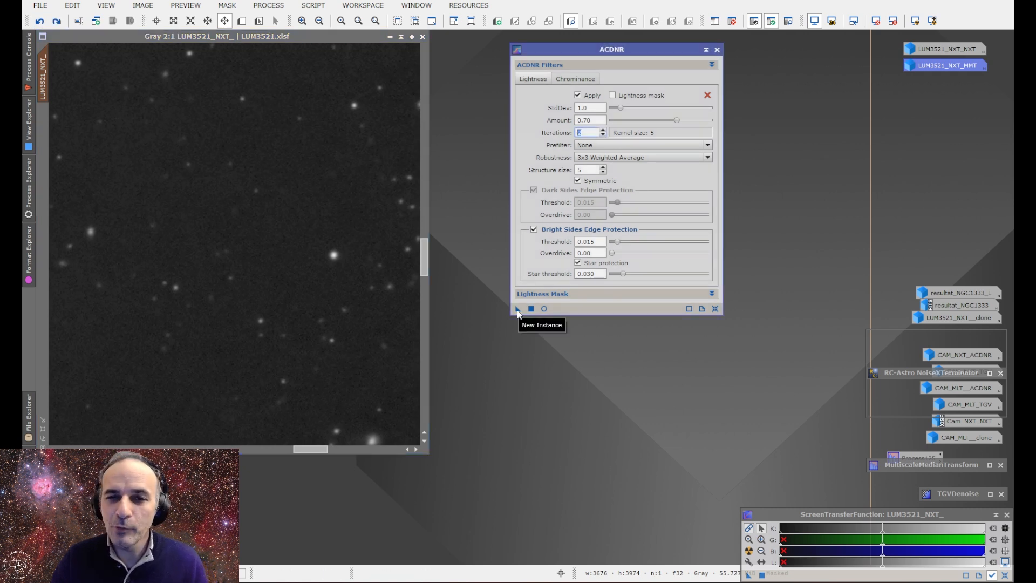
pyautogui.moveTo(517, 312); pyautogui.dragTo(260, 201)
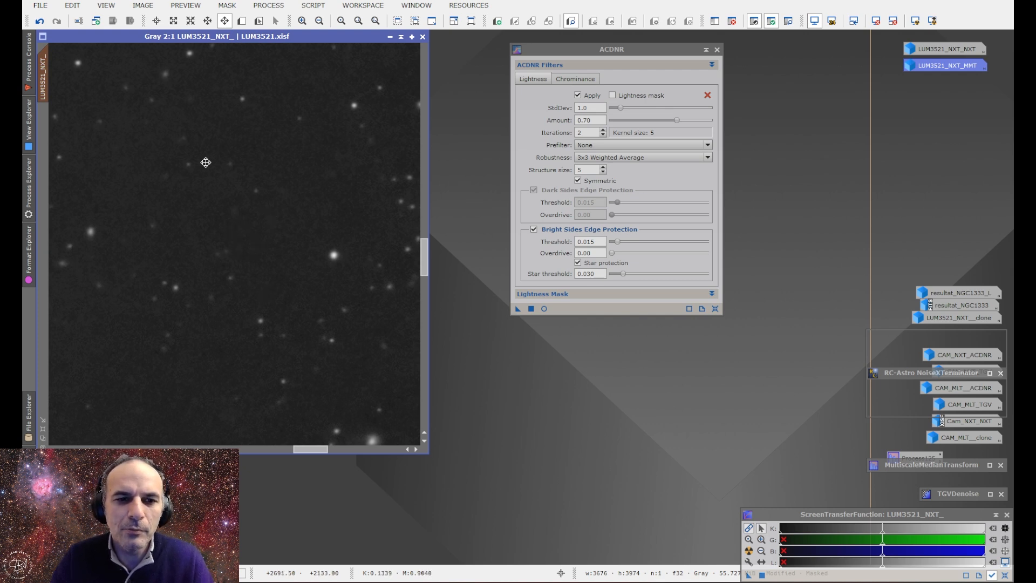
pyautogui.click(56, 21)
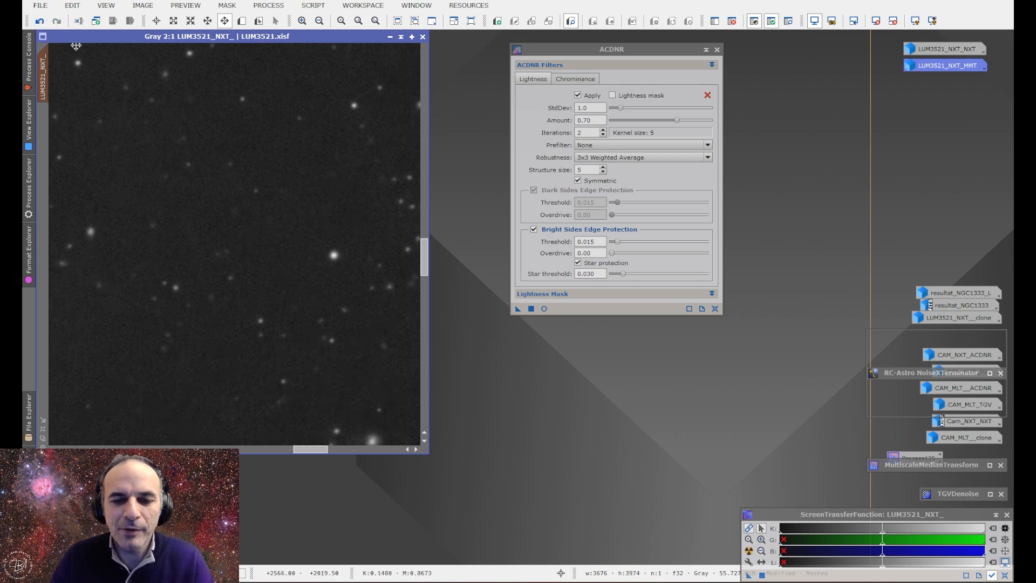
pyautogui.scroll(-1, 226, 224)
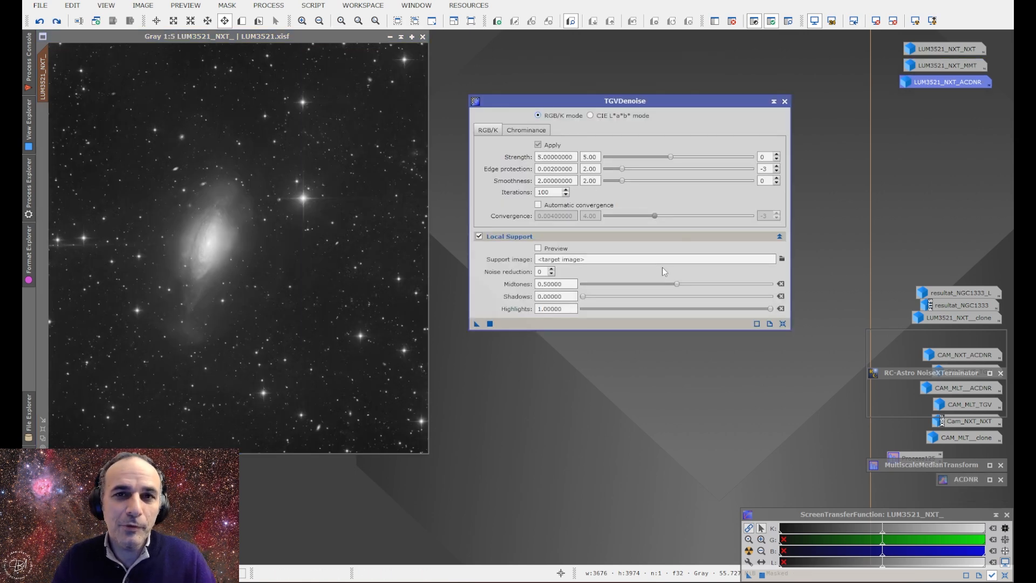
# Step: Reset the TGVDenoise parameters to the defaults and remove the mask from LUM3521_NXT_
pyautogui.moveTo(638, 103); pyautogui.dragTo(627, 83)
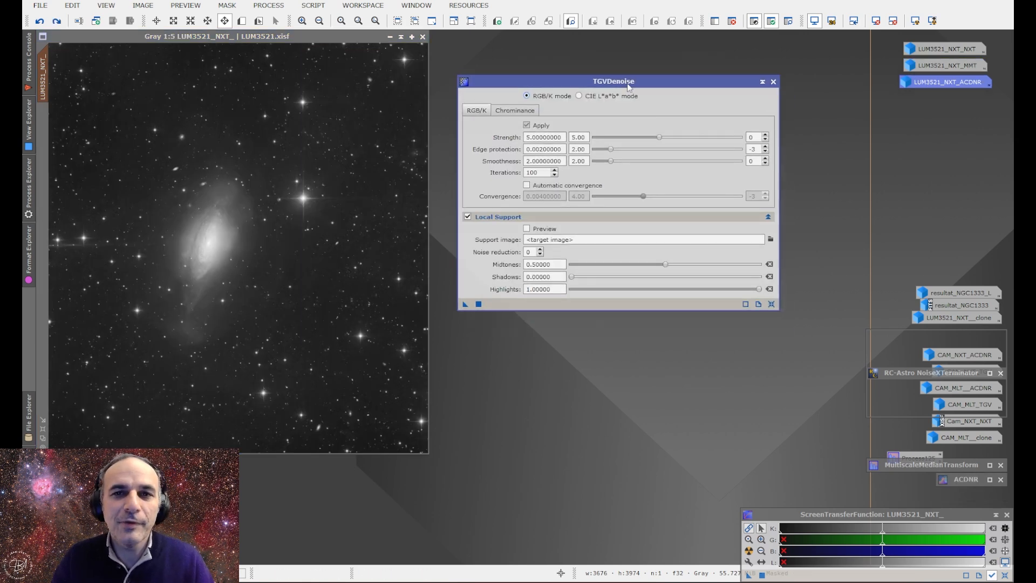
pyautogui.click(773, 304)
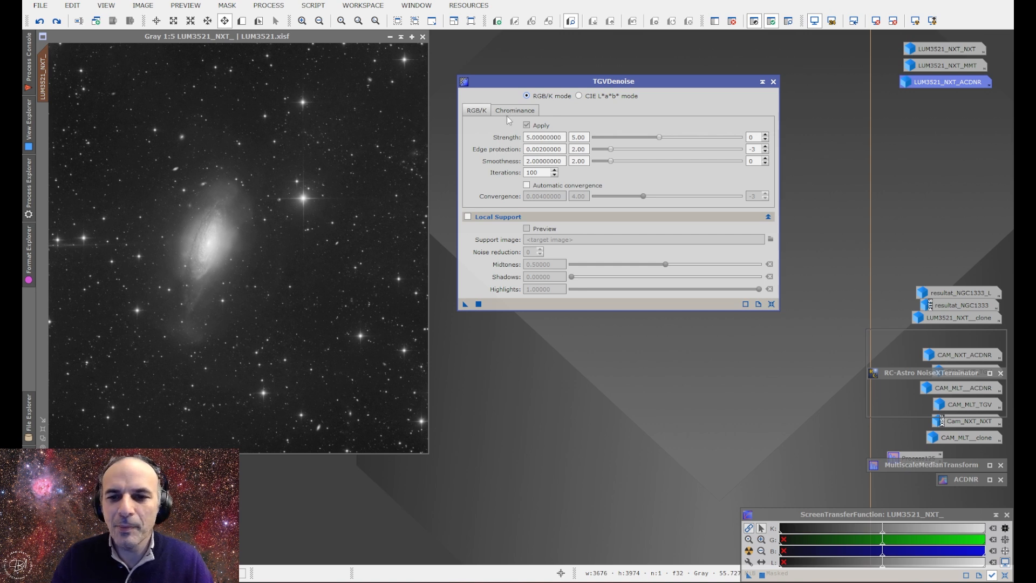
pyautogui.click(156, 37)
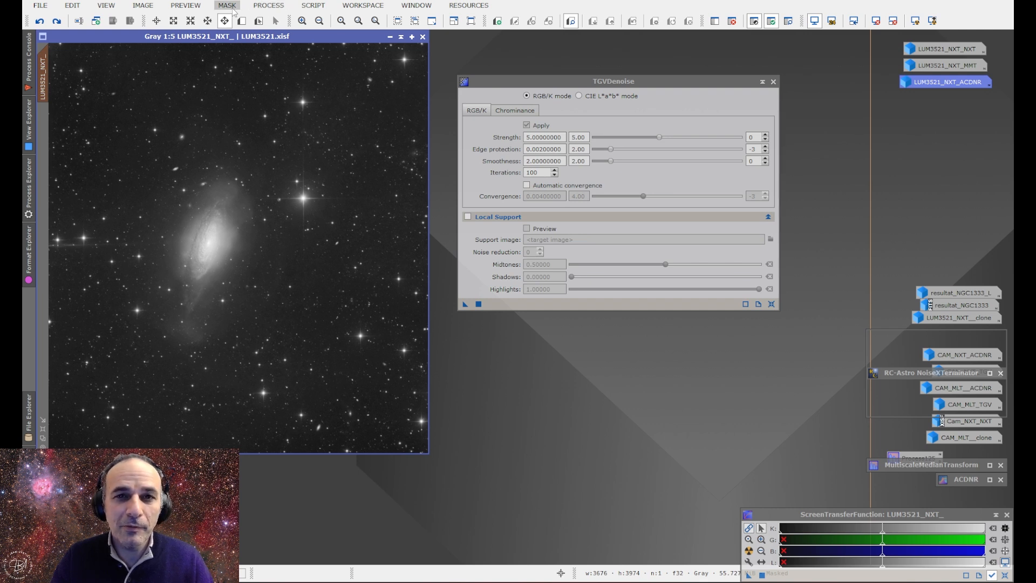
pyautogui.click(186, 7)
pyautogui.moveTo(223, 8)
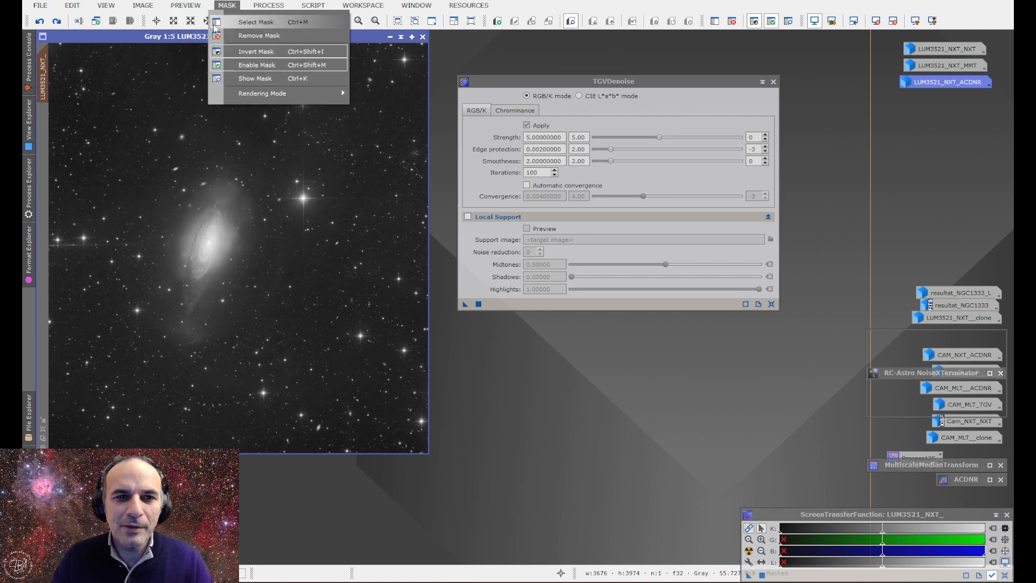
pyautogui.click(259, 35)
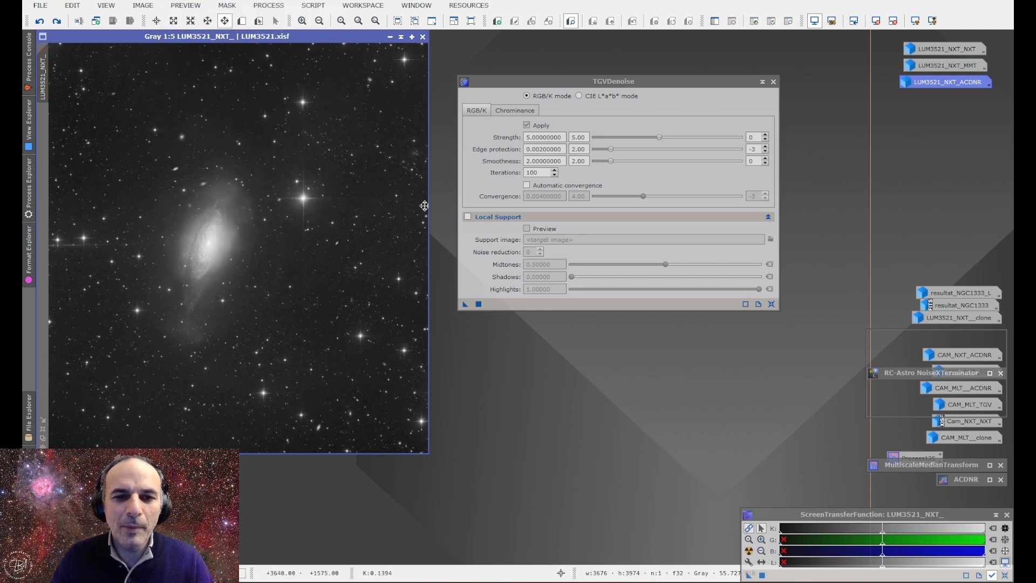
# Step: Enable local support in TGVDenoise and choose LUM3521_NXT__clone as the support image
pyautogui.click(468, 217)
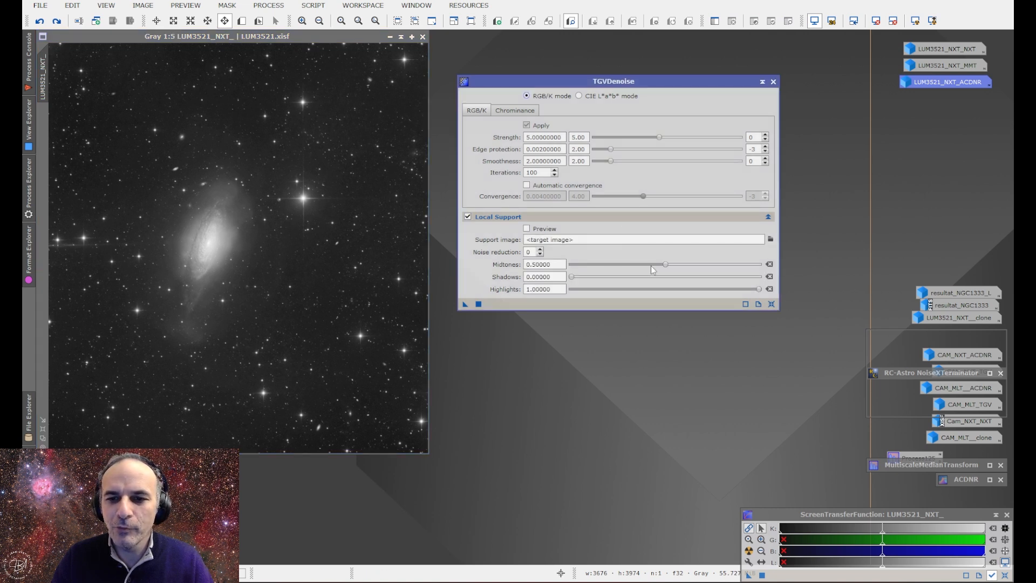
pyautogui.click(771, 239)
pyautogui.click(530, 281)
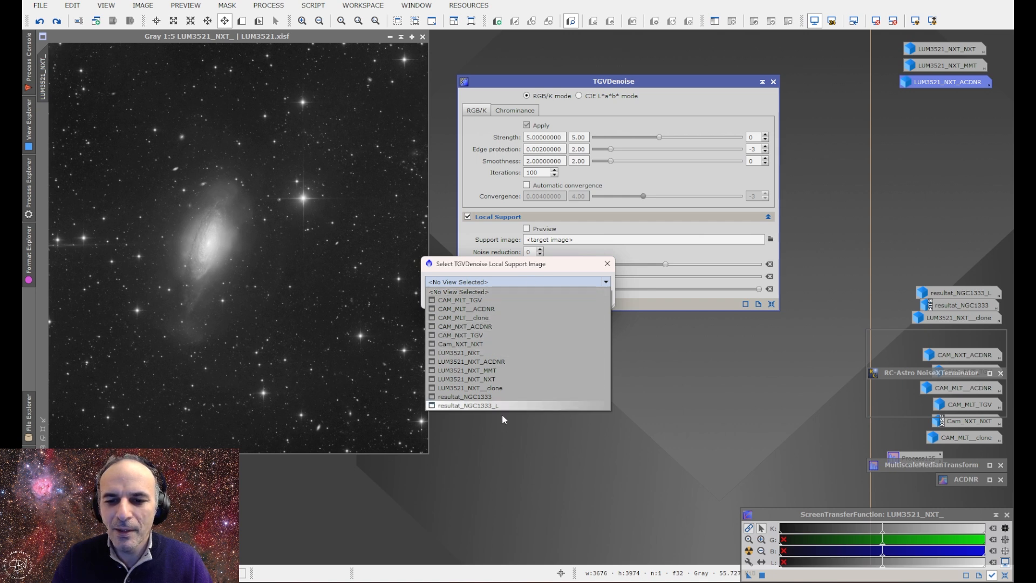
pyautogui.click(492, 388)
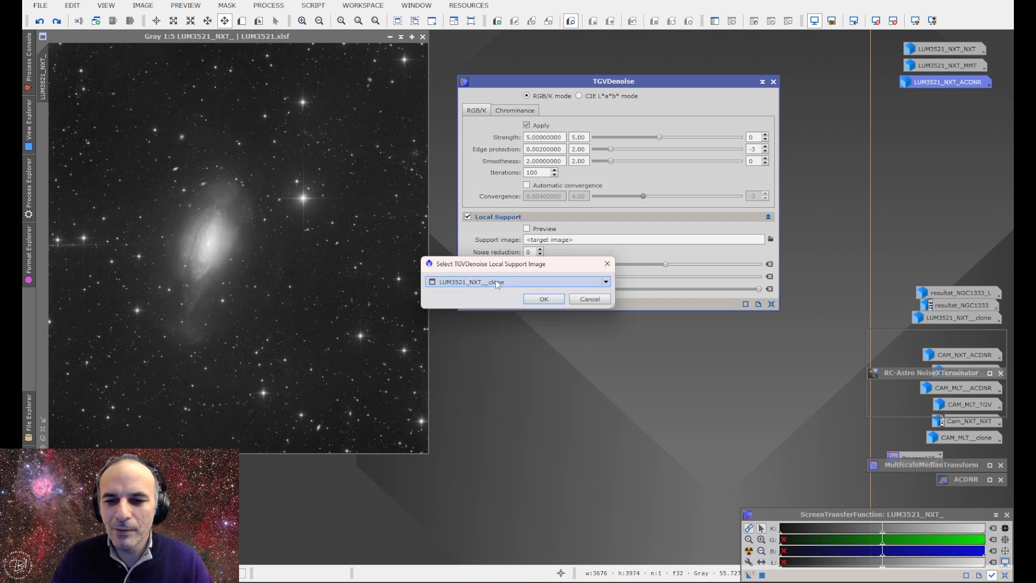
pyautogui.click(543, 299)
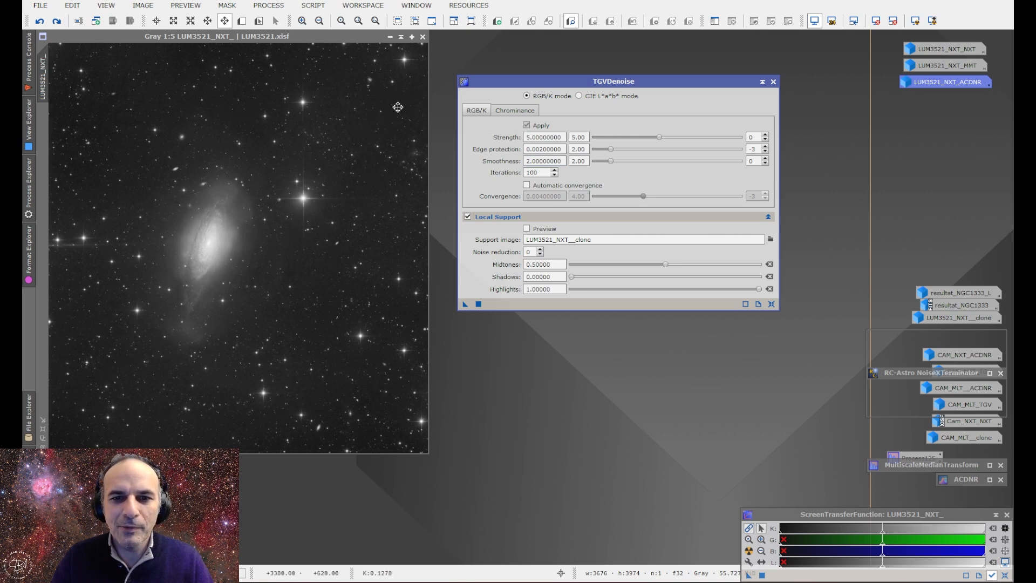
# Step: Create a small preview over a star-free patch of sky background in LUM3521_NXT_
pyautogui.scroll(4, 398, 103)
pyautogui.moveTo(345, 107); pyautogui.dragTo(249, 176)
pyautogui.scroll(1, 340, 145)
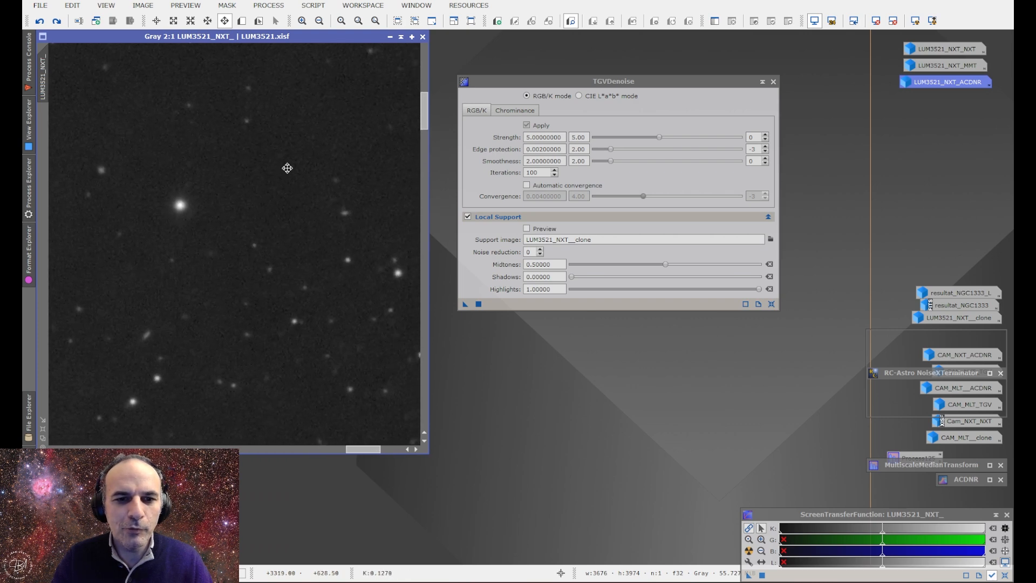
pyautogui.hotkey('alt', 'n')
pyautogui.moveTo(232, 147); pyautogui.dragTo(316, 224)
# Step: Open Statistics for Preview01 of LUM3521_NXT_
pyautogui.click(270, 5)
pyautogui.click(269, 7)
pyautogui.click(268, 6)
pyautogui.moveTo(273, 21)
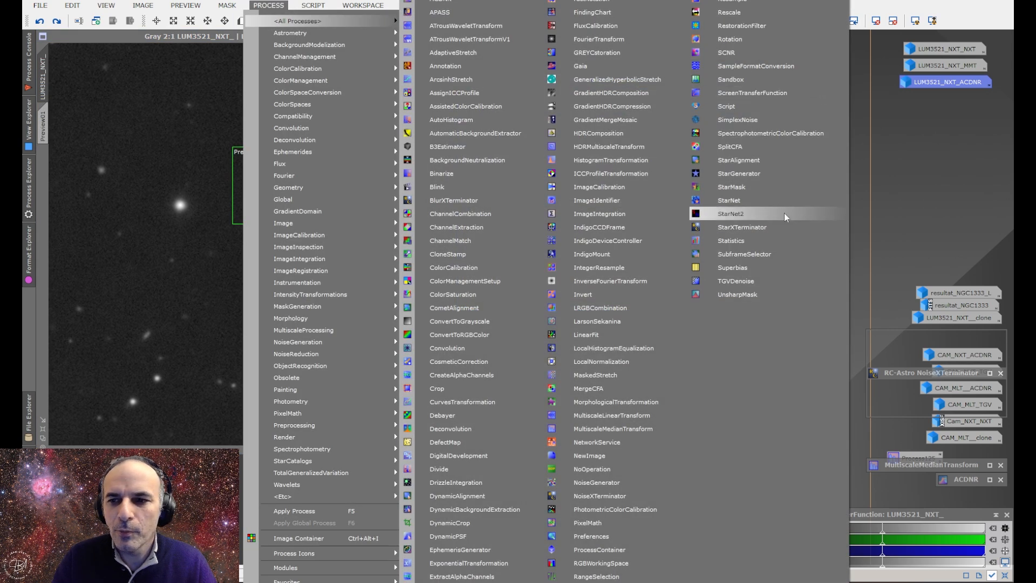
pyautogui.click(786, 240)
pyautogui.click(555, 278)
pyautogui.click(540, 359)
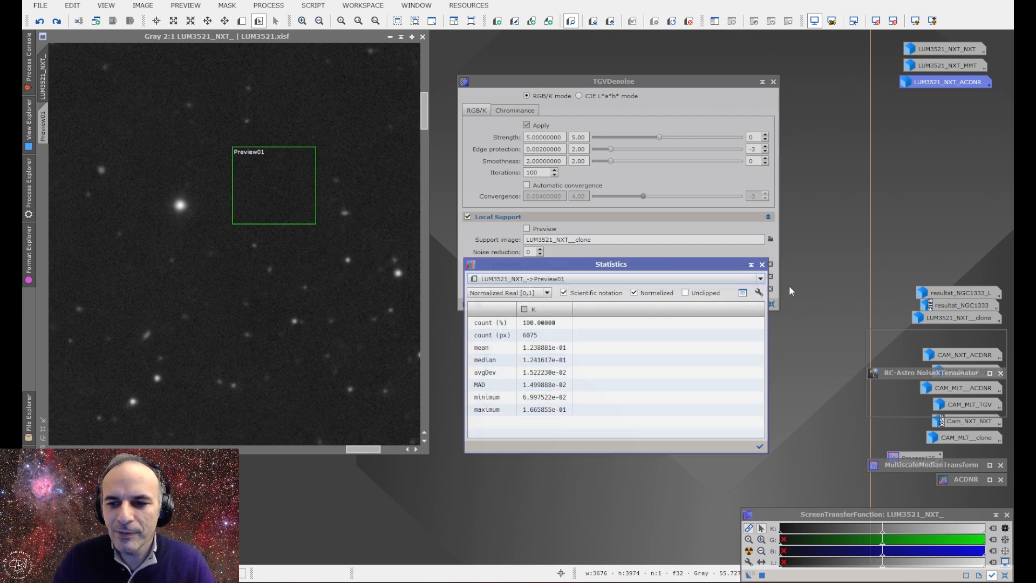
# Step: Add the standard deviation to the displayed statistics, read its value for Preview01 and close Statistics
pyautogui.click(759, 292)
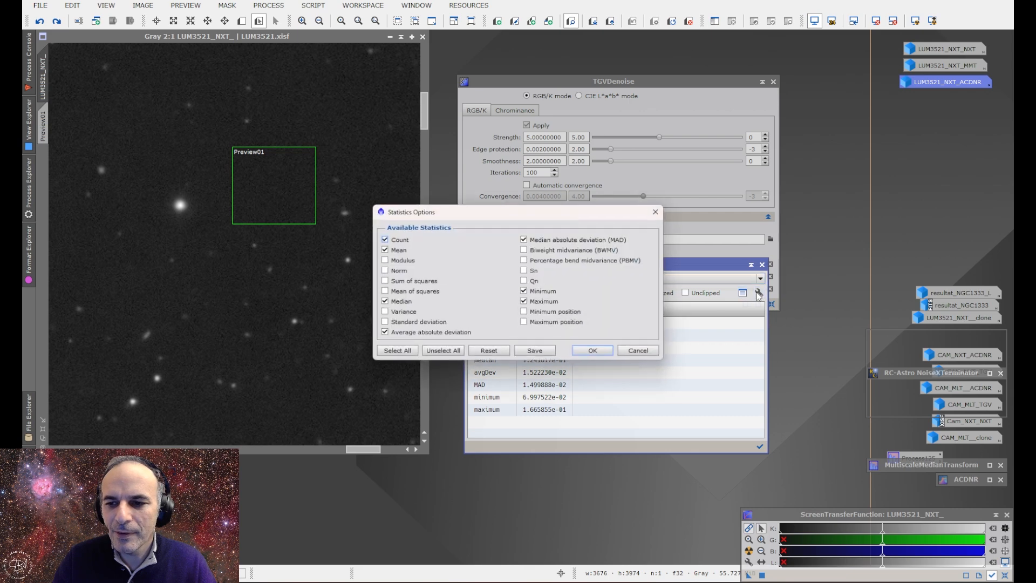
pyautogui.click(403, 324)
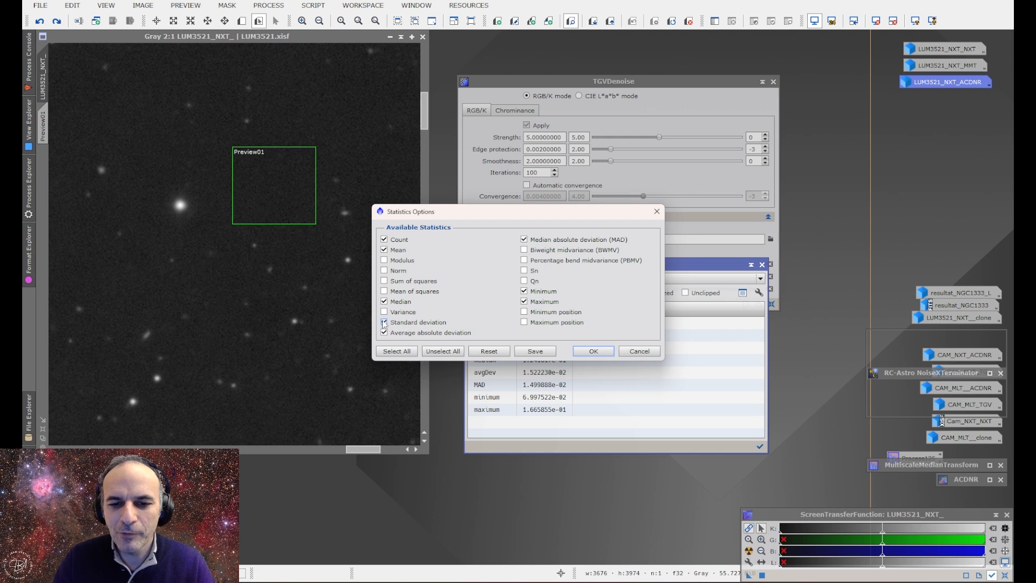
pyautogui.click(592, 350)
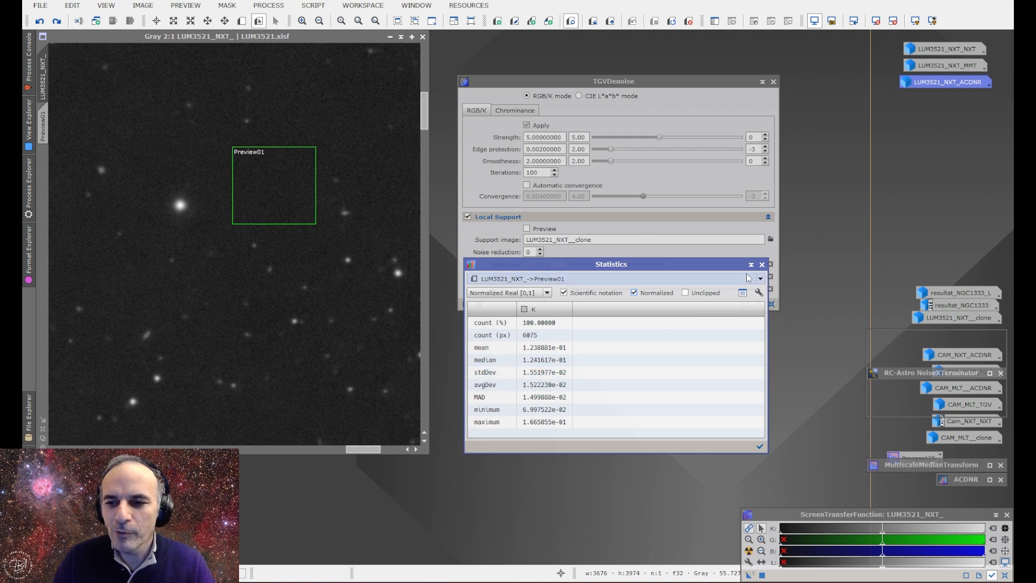
pyautogui.click(762, 264)
# Step: Set the TGVDenoise edge protection to 1.55 with exponent -2
pyautogui.click(533, 149)
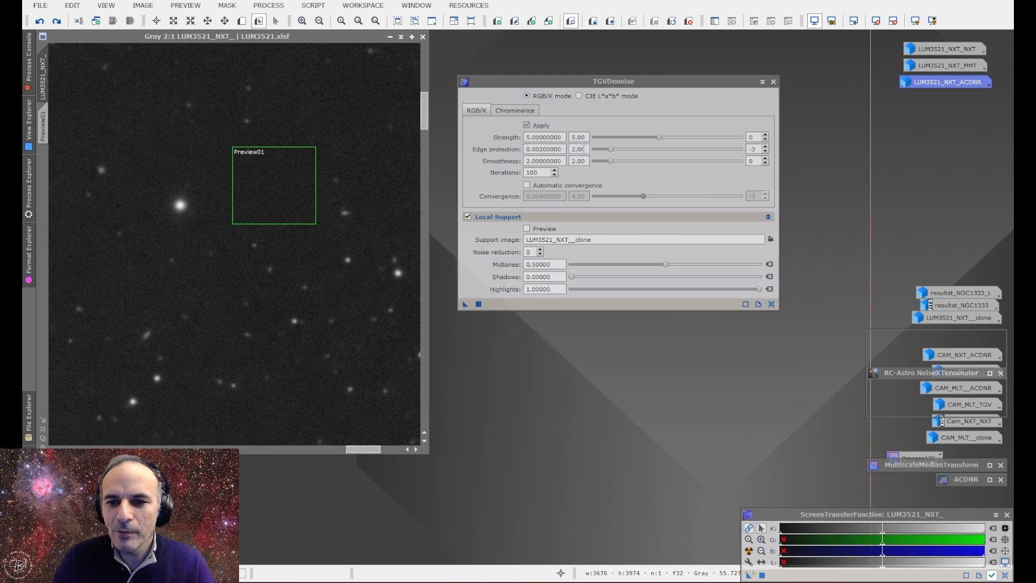
pyautogui.press('Tab')
pyautogui.write('1.55')
pyautogui.click(765, 147)
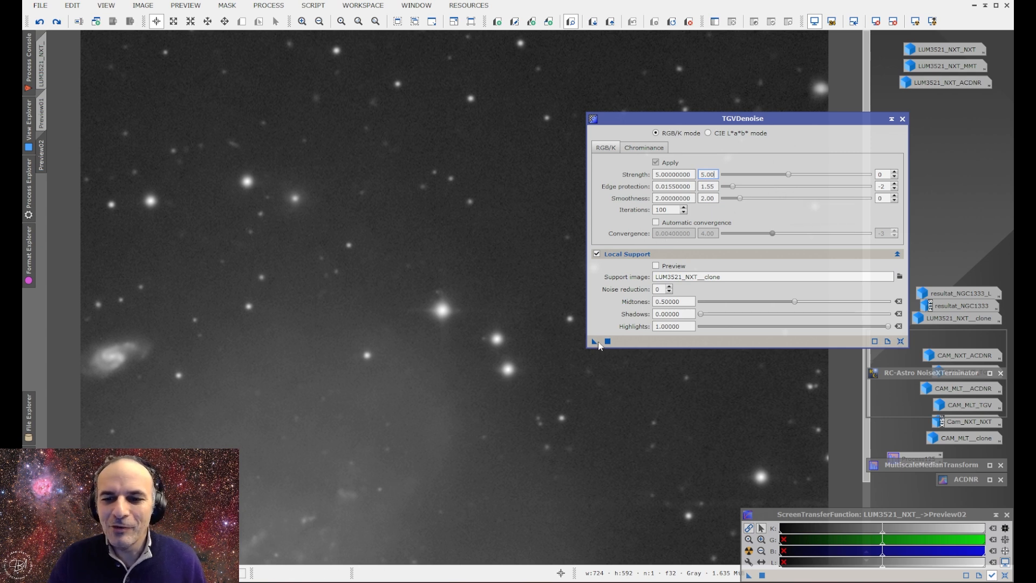
# Step: Test TGVDenoise on Preview02 at strength 5, undo it, and retest with the strength exponent lowered to -2
pyautogui.moveTo(596, 345); pyautogui.dragTo(513, 319)
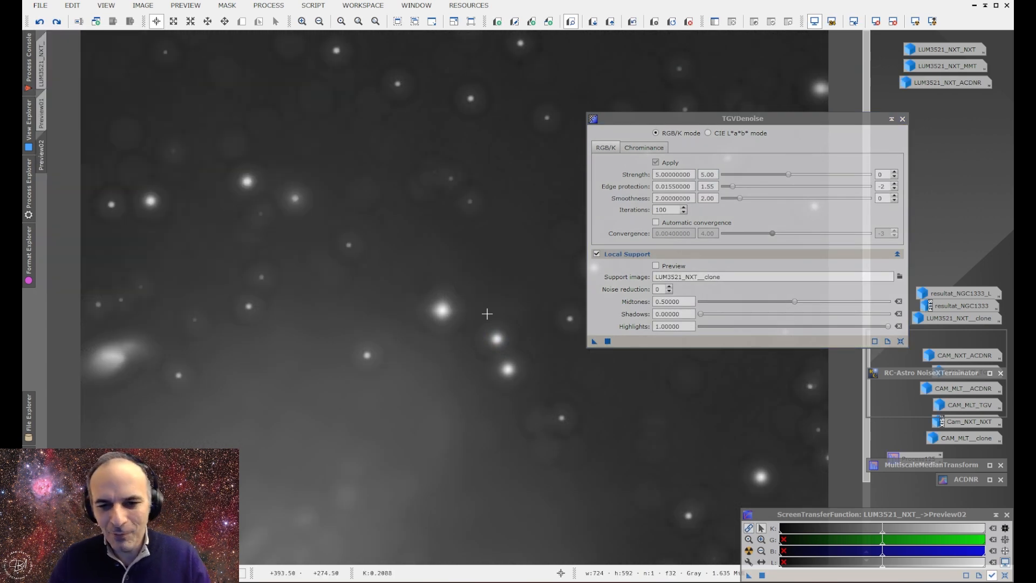
pyautogui.hotkey('ctrl', 'shift', 'z')
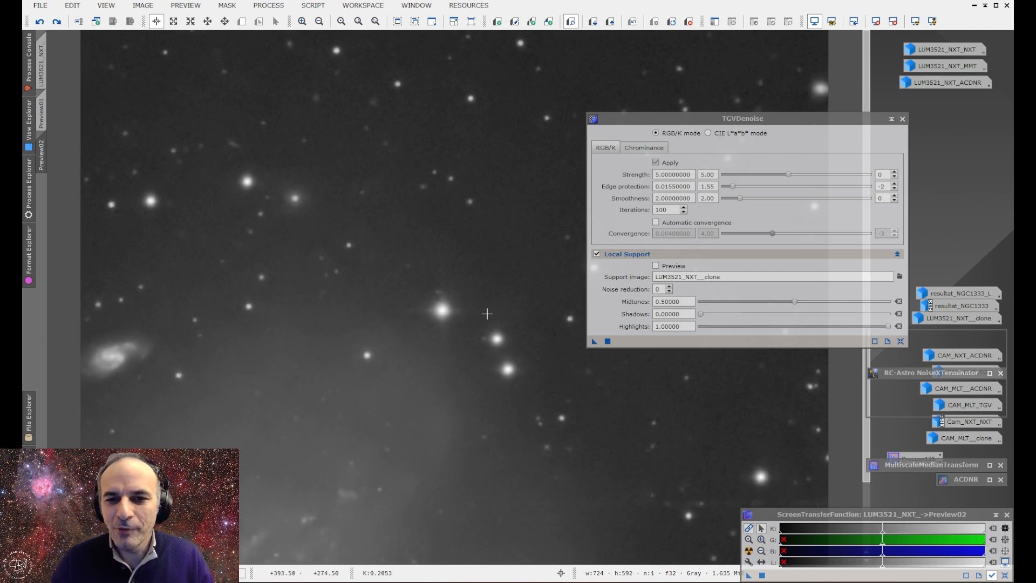
pyautogui.click(894, 177)
pyautogui.click(894, 177)
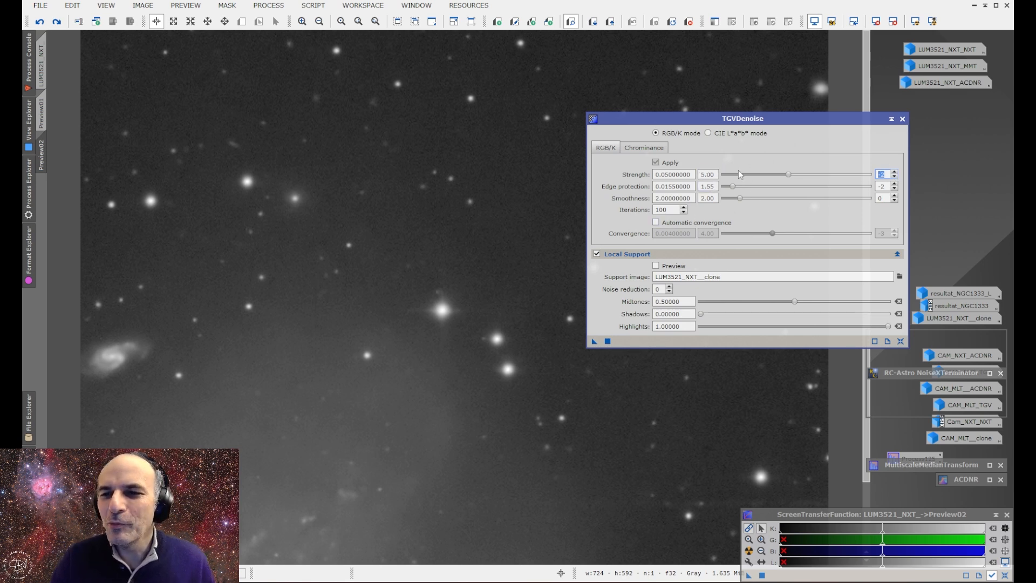
pyautogui.moveTo(594, 341); pyautogui.dragTo(416, 352)
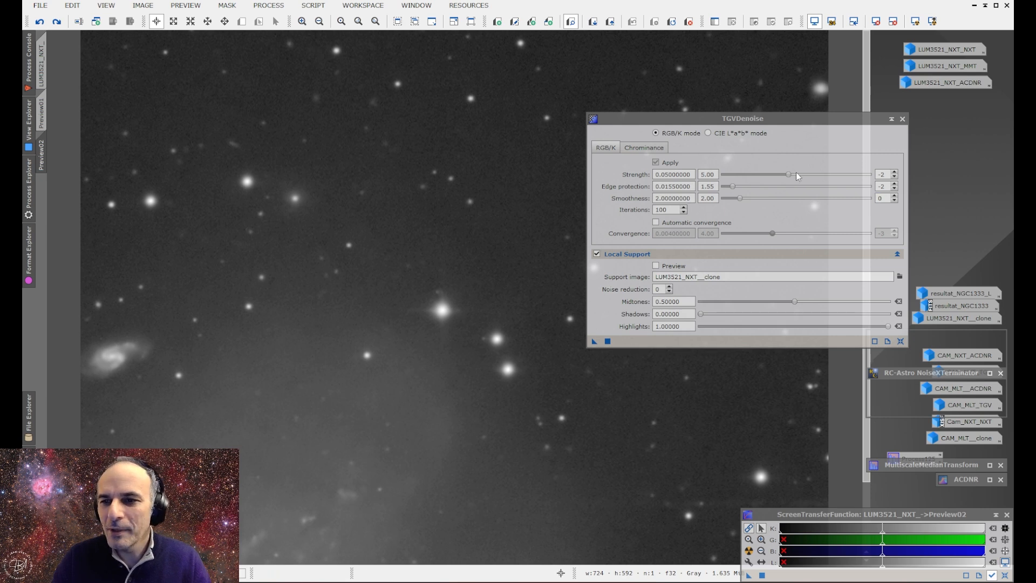
# Step: Raise the TGVDenoise strength to 8.00 with exponent -2, reapply it to Preview02 and inspect the result
pyautogui.moveTo(789, 174); pyautogui.dragTo(839, 175)
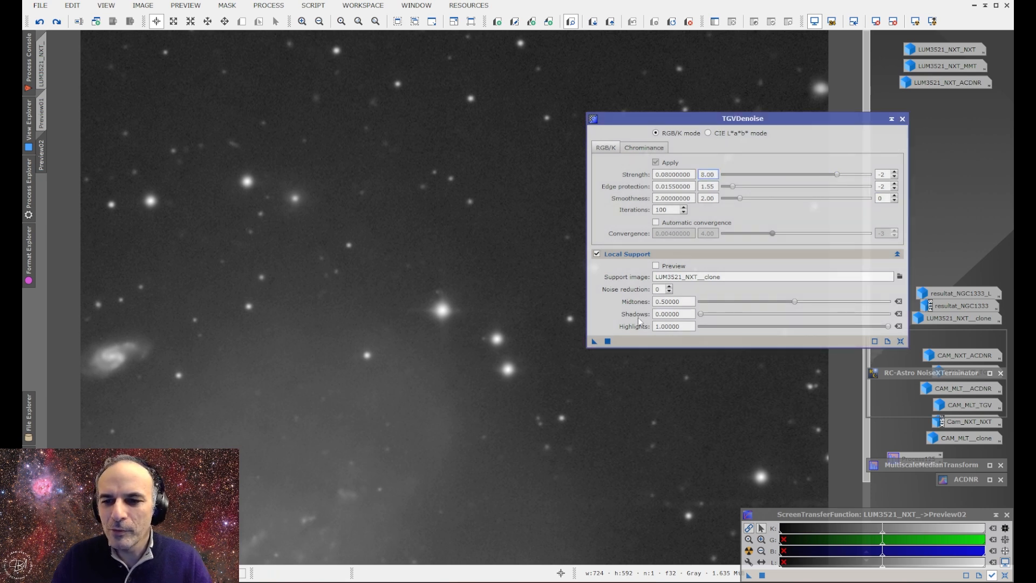
pyautogui.moveTo(594, 341); pyautogui.dragTo(441, 290)
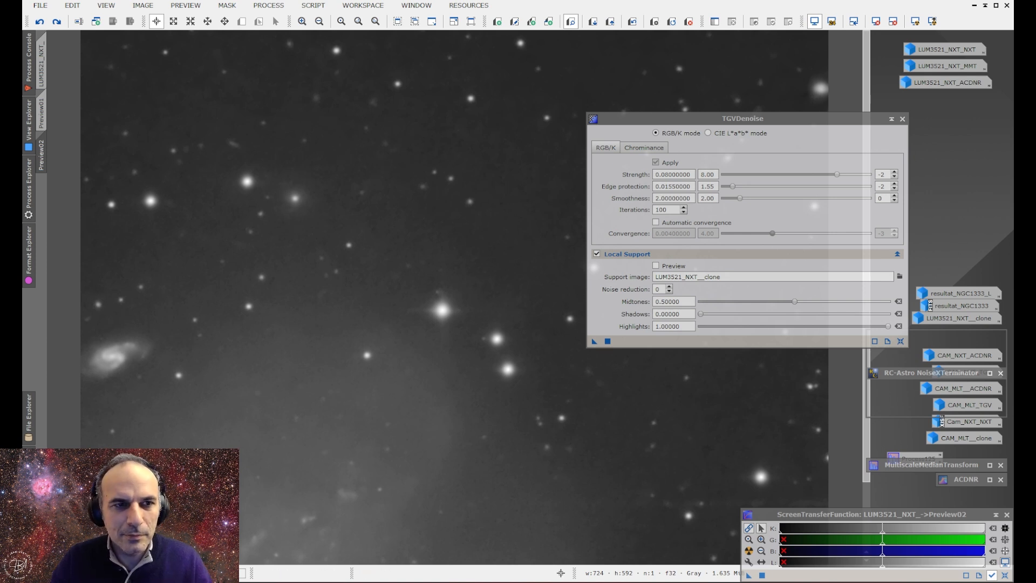
pyautogui.click(185, 5)
pyautogui.click(550, 327)
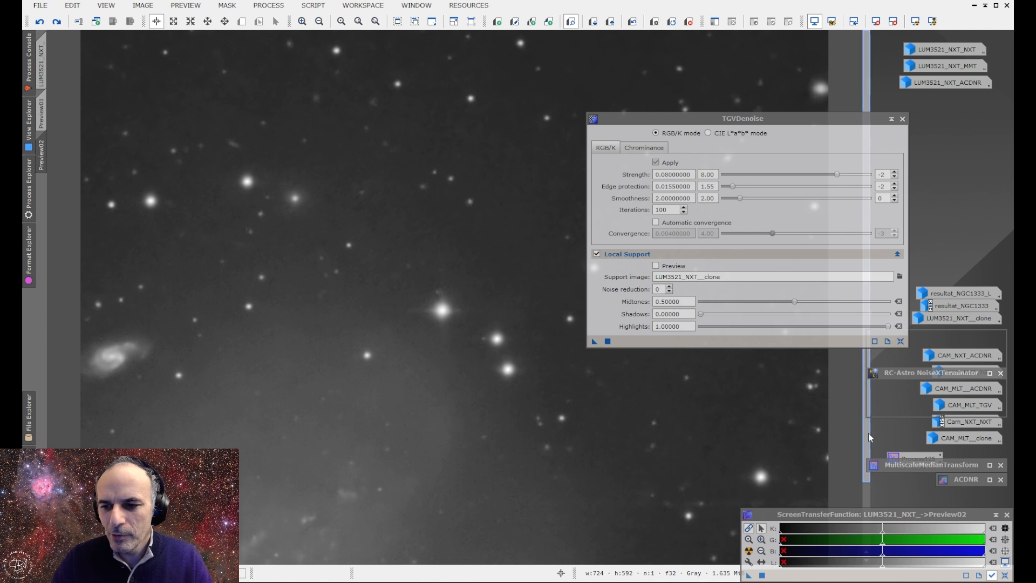
pyautogui.moveTo(866, 433); pyautogui.dragTo(867, 518)
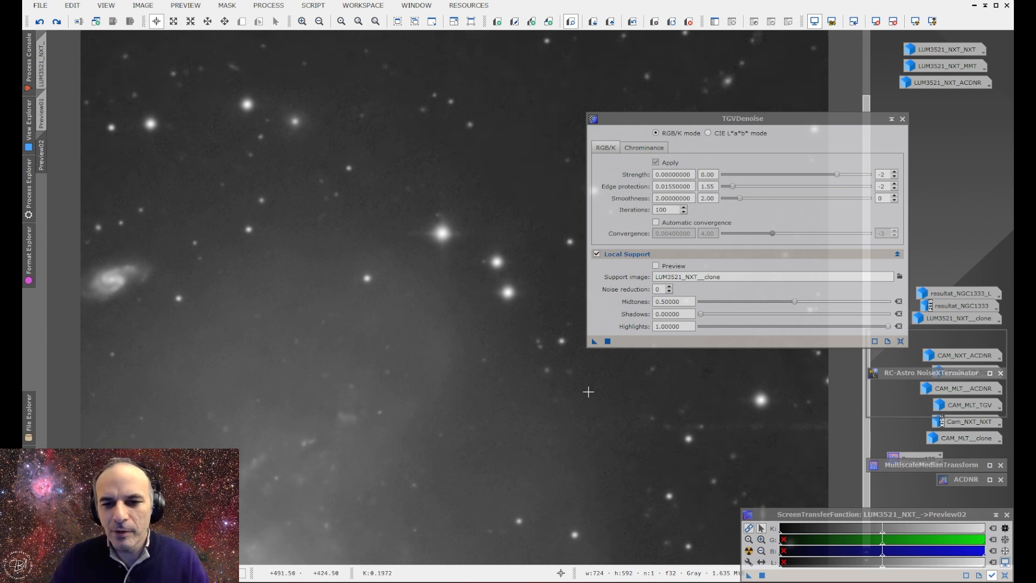
pyautogui.scroll(-1, 450, 274)
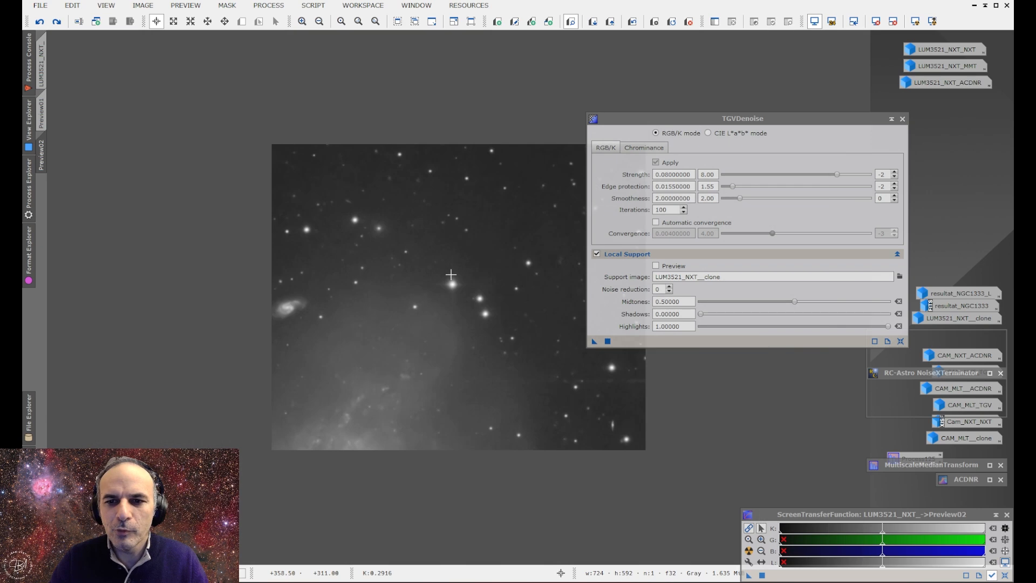
# Step: Restore the image window from full size and delete Preview02
pyautogui.click(996, 5)
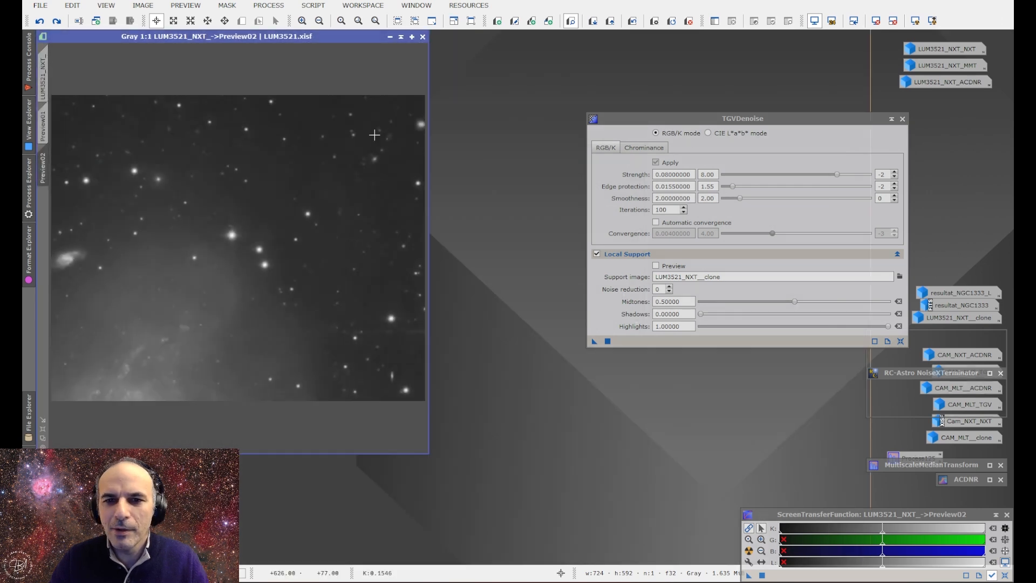
pyautogui.rightClick(43, 167)
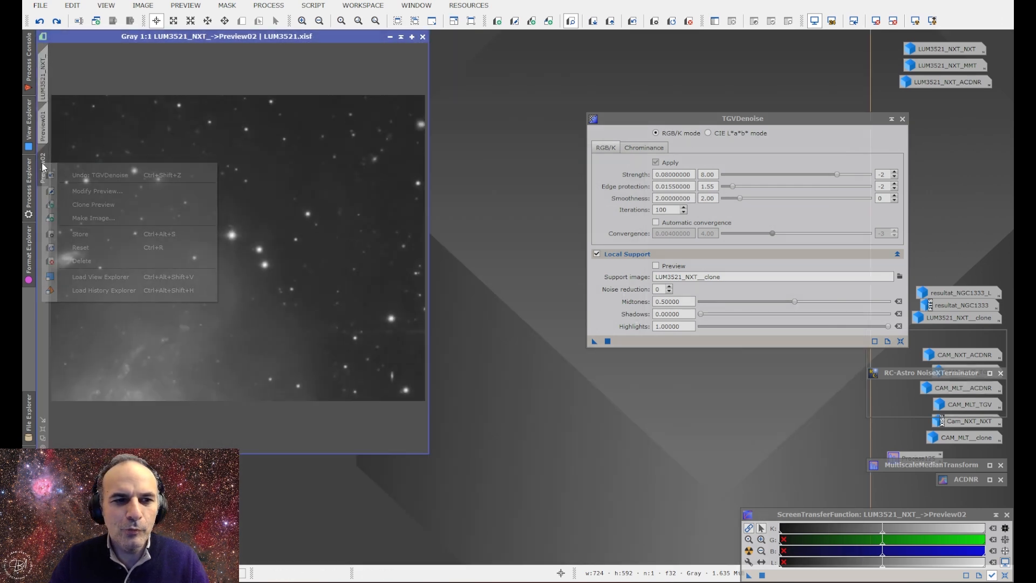
pyautogui.click(81, 261)
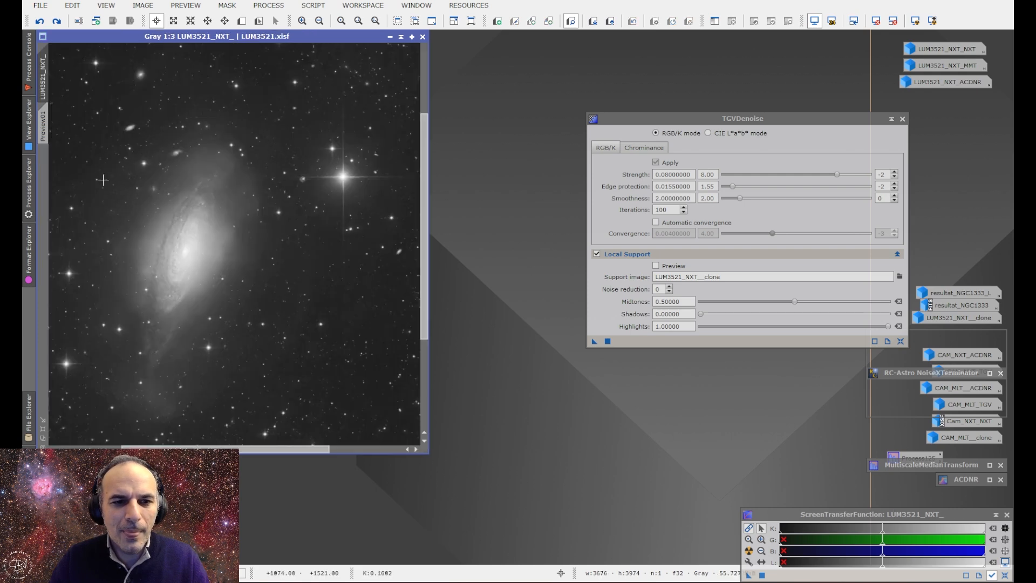
pyautogui.scroll(-2, 184, 242)
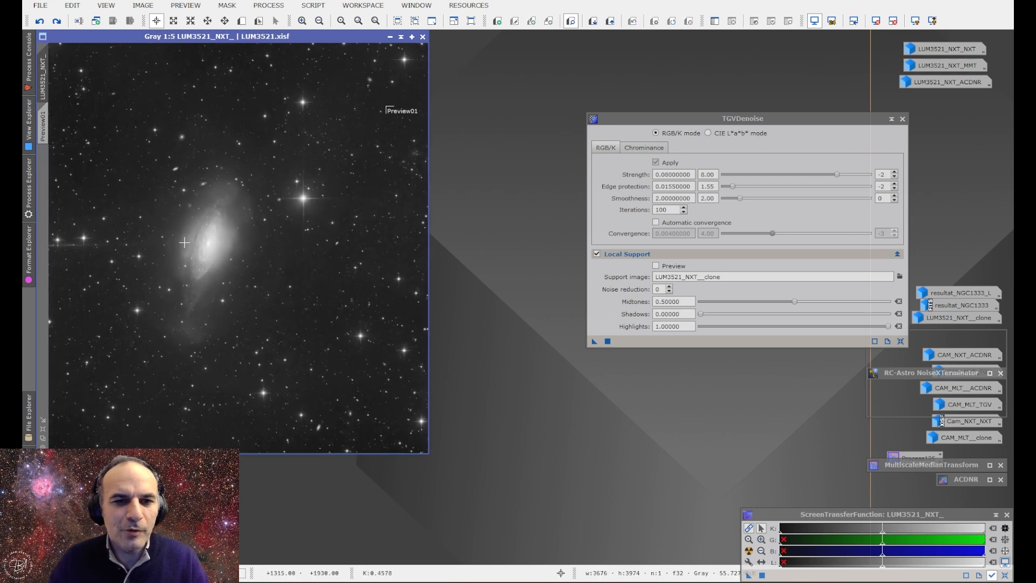
# Step: Compare LUM3521_NXT_ before and after the TGVDenoise pass around the bright star at different magnifications
pyautogui.scroll(4, 320, 223)
pyautogui.scroll(1, 320, 222)
pyautogui.scroll(-1, 315, 225)
pyautogui.click(40, 20)
pyautogui.click(57, 21)
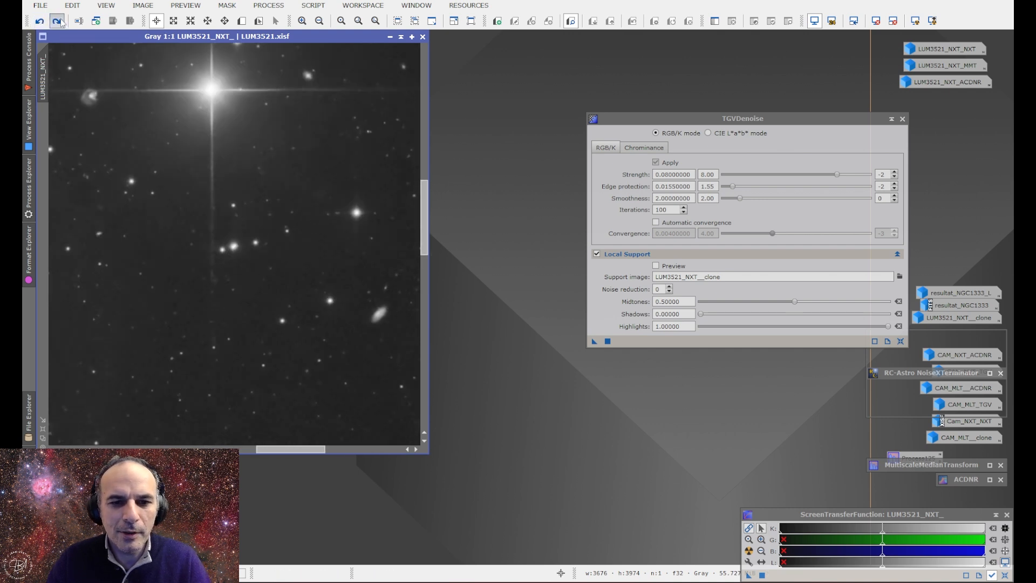
pyautogui.scroll(1, 277, 308)
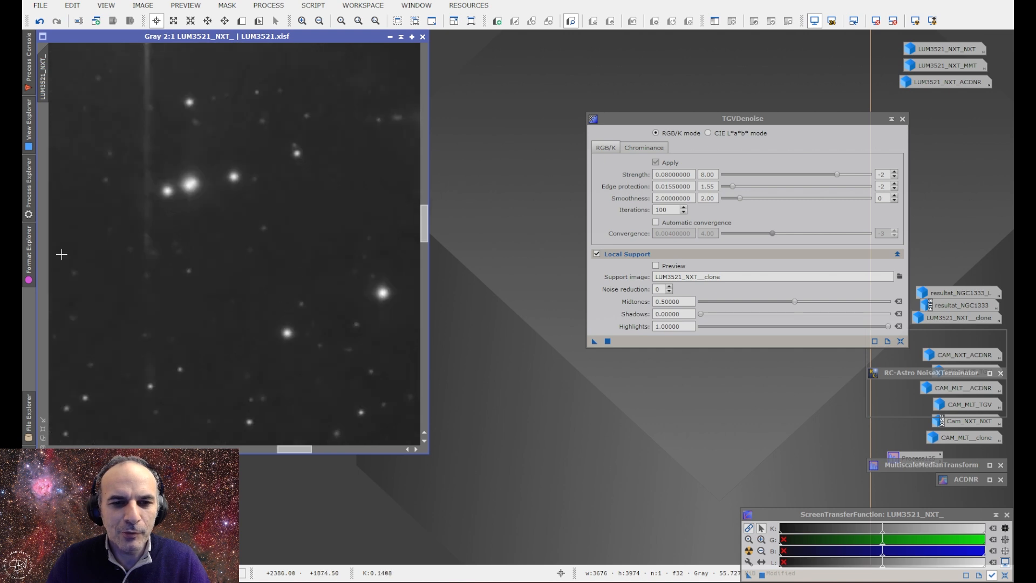
pyautogui.click(41, 22)
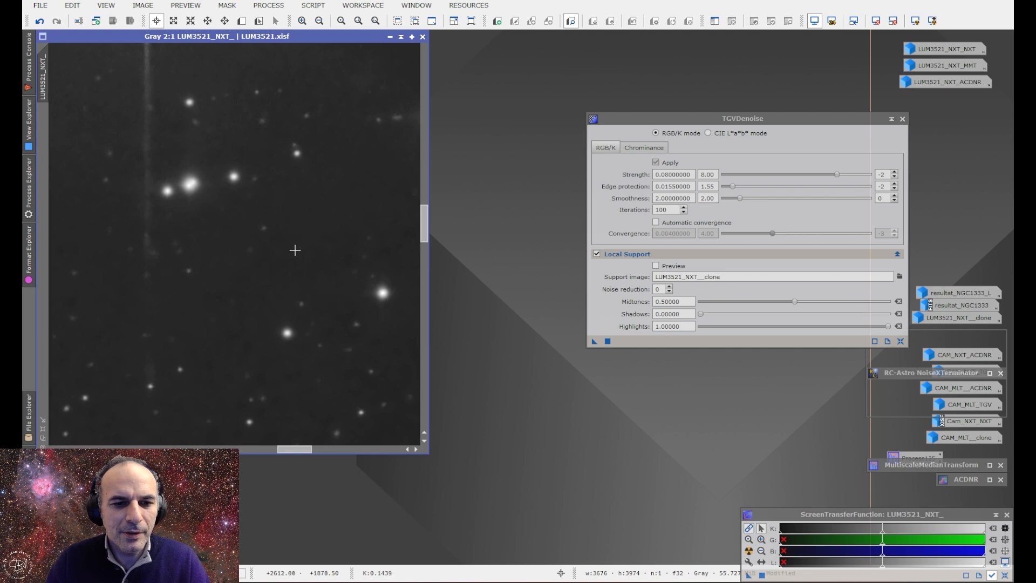
pyautogui.scroll(-1, 288, 258)
pyautogui.scroll(-1, 179, 264)
pyautogui.scroll(-1, 204, 272)
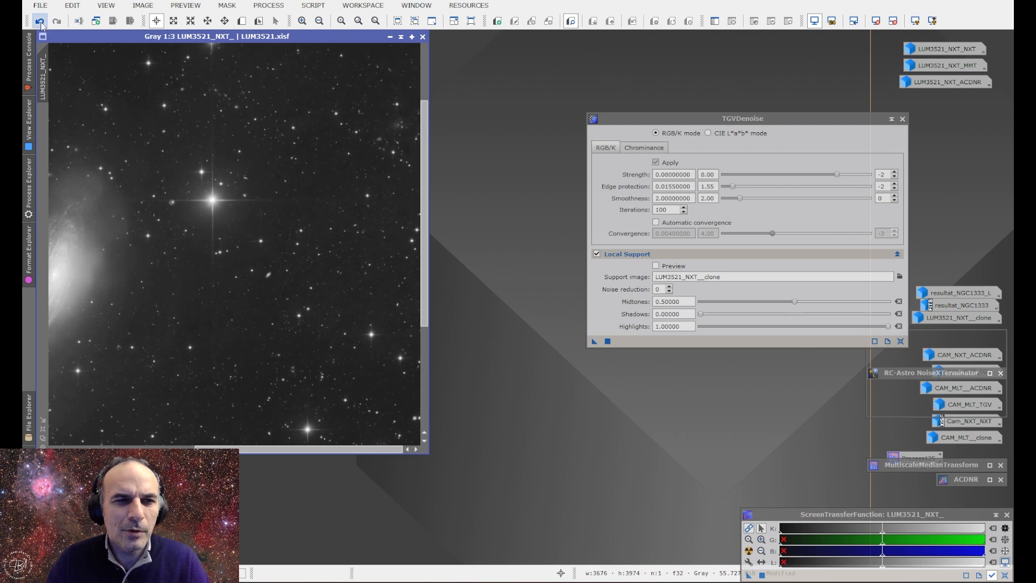
# Step: Reduce the TGVDenoise strength to 6.00 with exponent -2 and apply it to LUM3521_NXT_
pyautogui.moveTo(834, 175); pyautogui.dragTo(804, 177)
pyautogui.scroll(3, 276, 190)
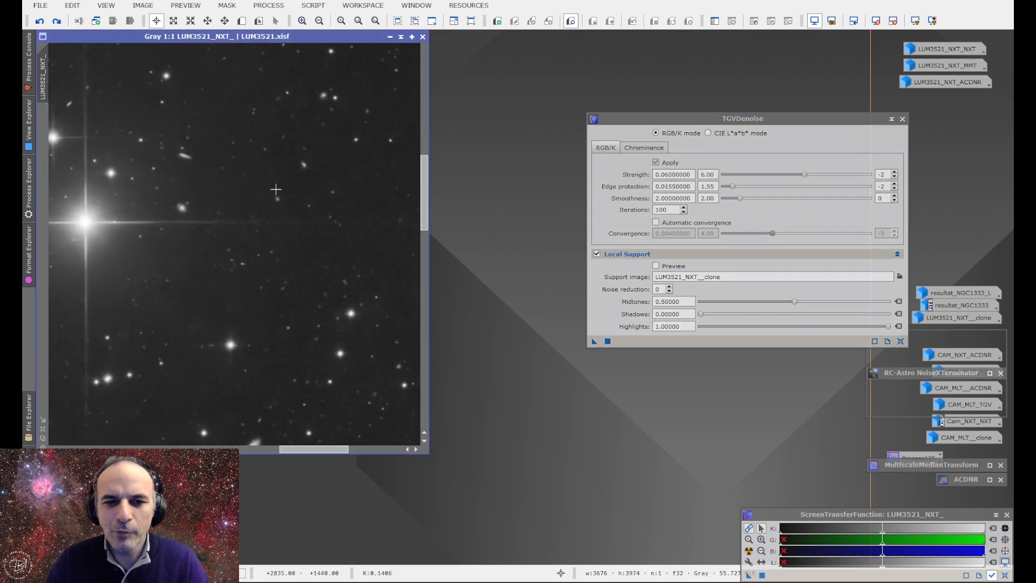
pyautogui.moveTo(595, 343); pyautogui.dragTo(233, 260)
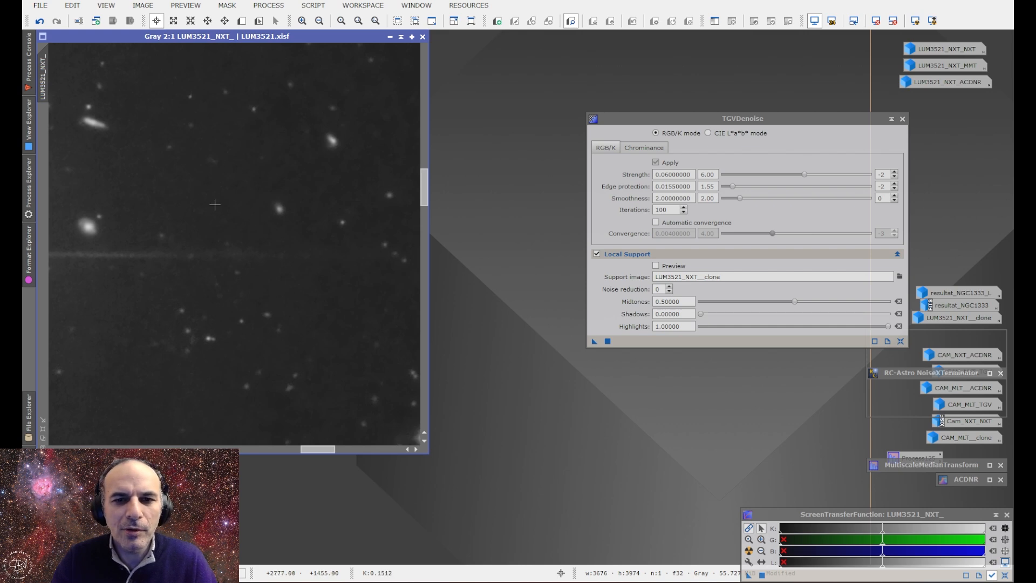
# Step: Duplicate the denoised LUM3521_NXT_ and store the copy as LUM3521_NXT_TGVD, minimized beside the other results
pyautogui.scroll(-2, 215, 204)
pyautogui.scroll(-3, 215, 205)
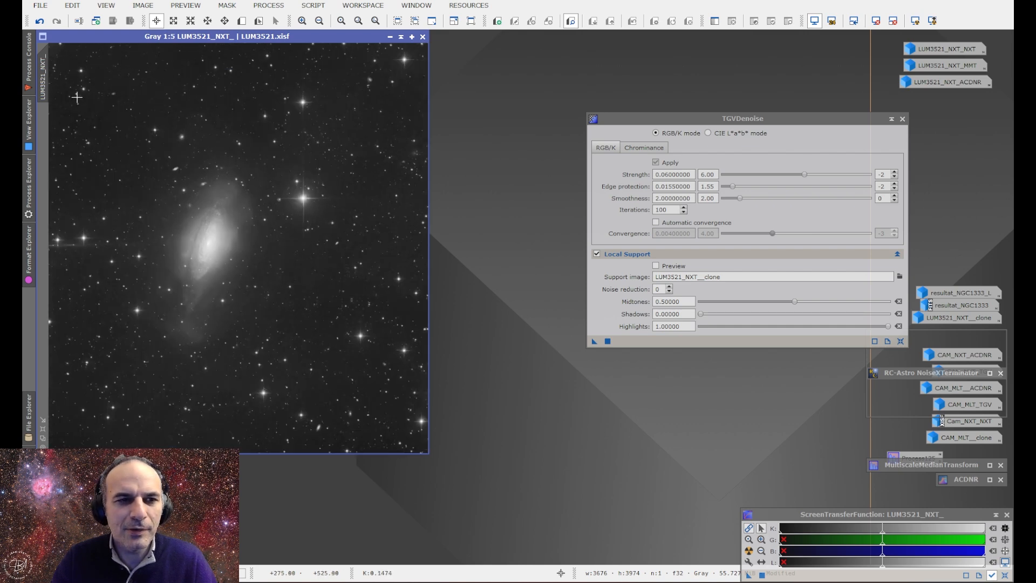
pyautogui.moveTo(49, 79); pyautogui.dragTo(448, 92)
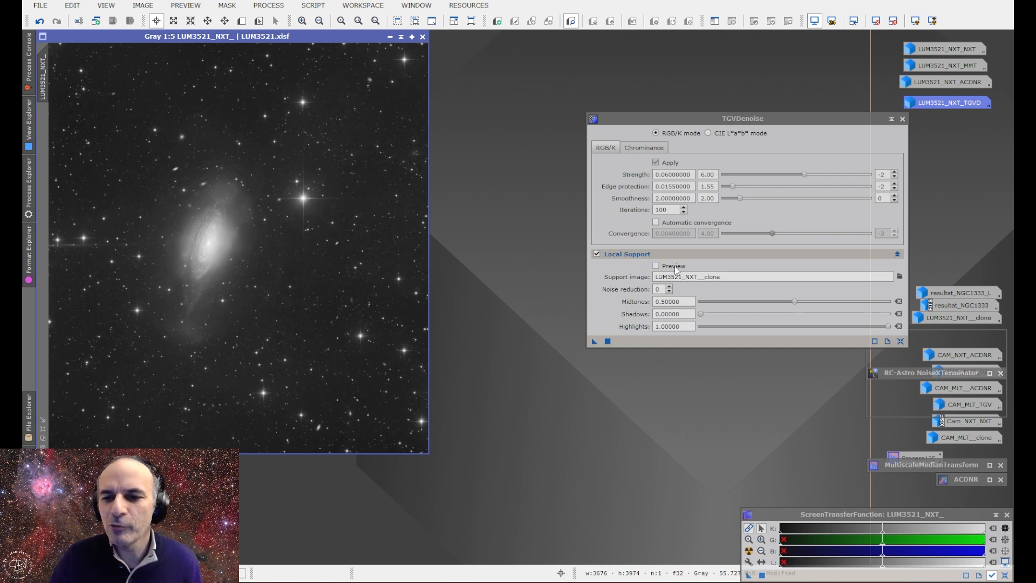
# Step: Disable local support and mask LUM3521_NXT_ with LUM3521_NXT__clone, inverting the mask and hiding its overlay
pyautogui.click(597, 254)
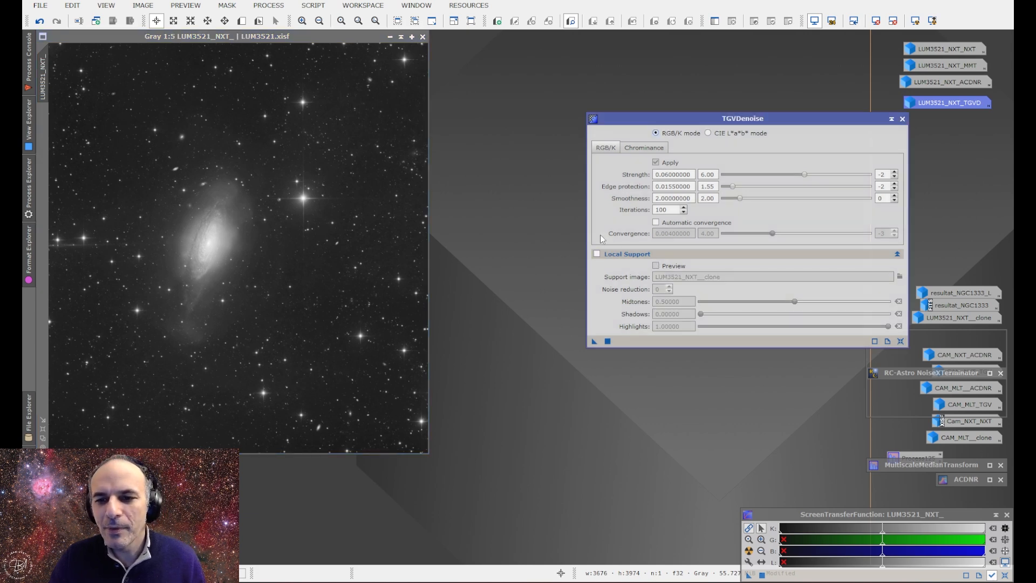
pyautogui.doubleClick(952, 317)
pyautogui.moveTo(464, 102)
pyautogui.mouseDown()
pyautogui.moveTo(110, 108)
pyautogui.moveTo(38, 139)
pyautogui.mouseUp()
pyautogui.click(276, 192)
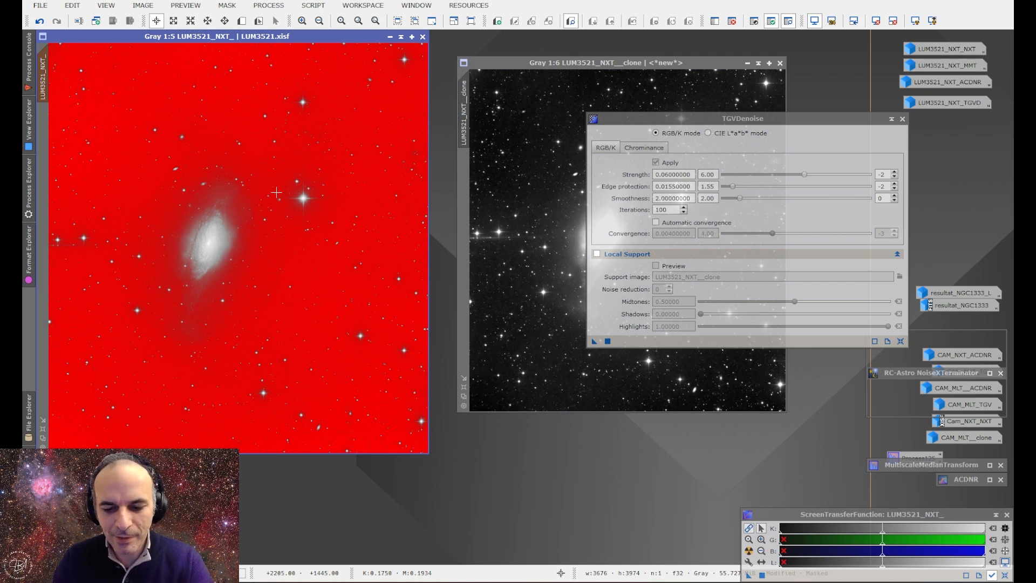
pyautogui.hotkey('ctrl', 'i')
pyautogui.hotkey('ctrl', 'k')
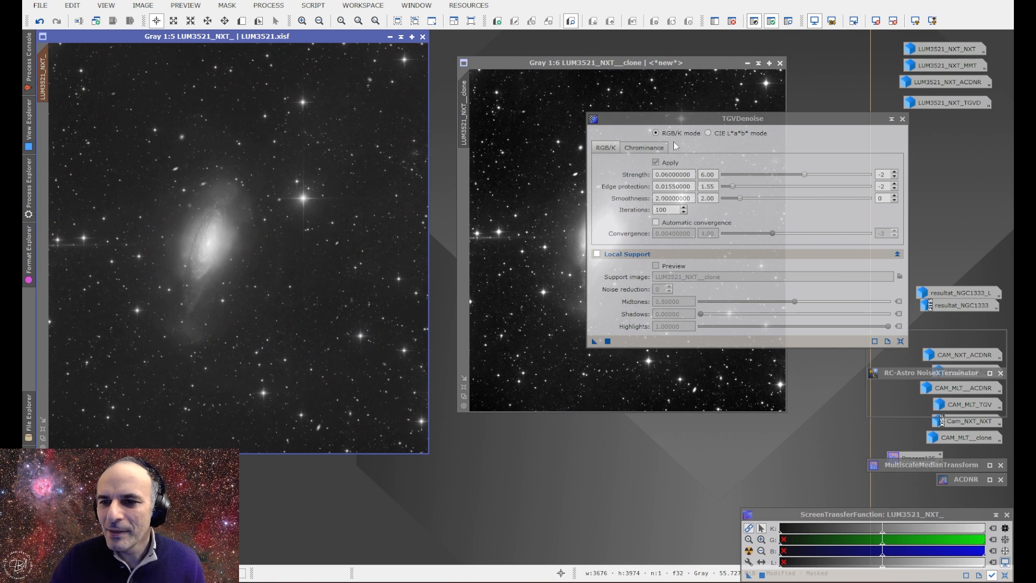
# Step: Reset the TGVDenoise parameters to the defaults and apply it to the masked LUM3521_NXT_
pyautogui.click(901, 341)
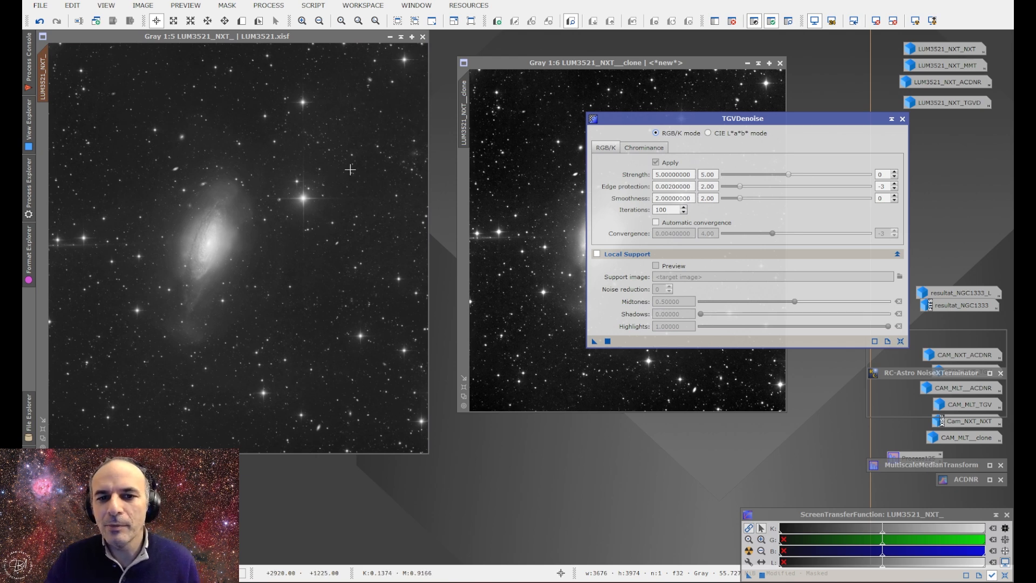
pyautogui.scroll(5, 350, 169)
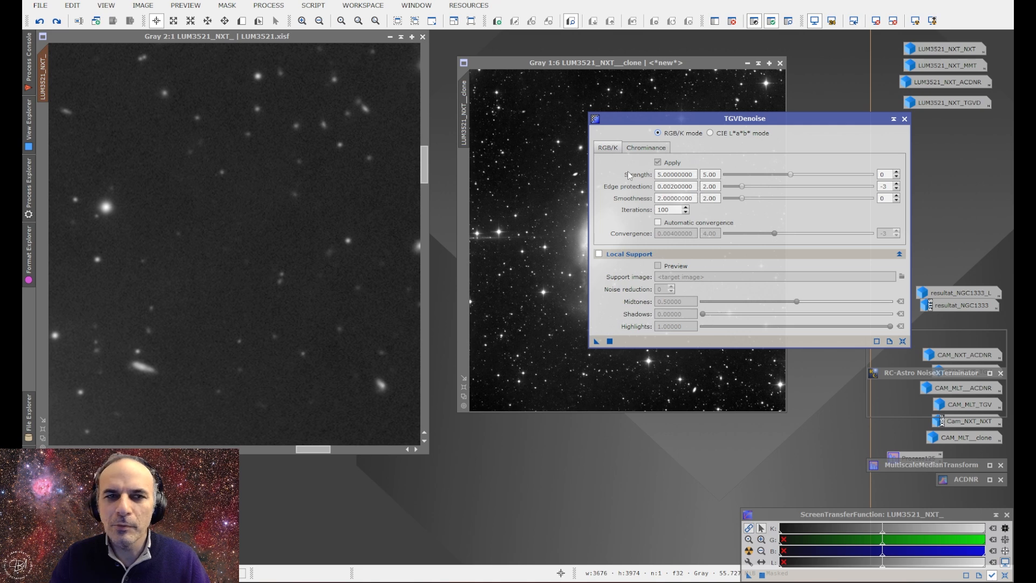
pyautogui.moveTo(596, 340); pyautogui.dragTo(224, 201)
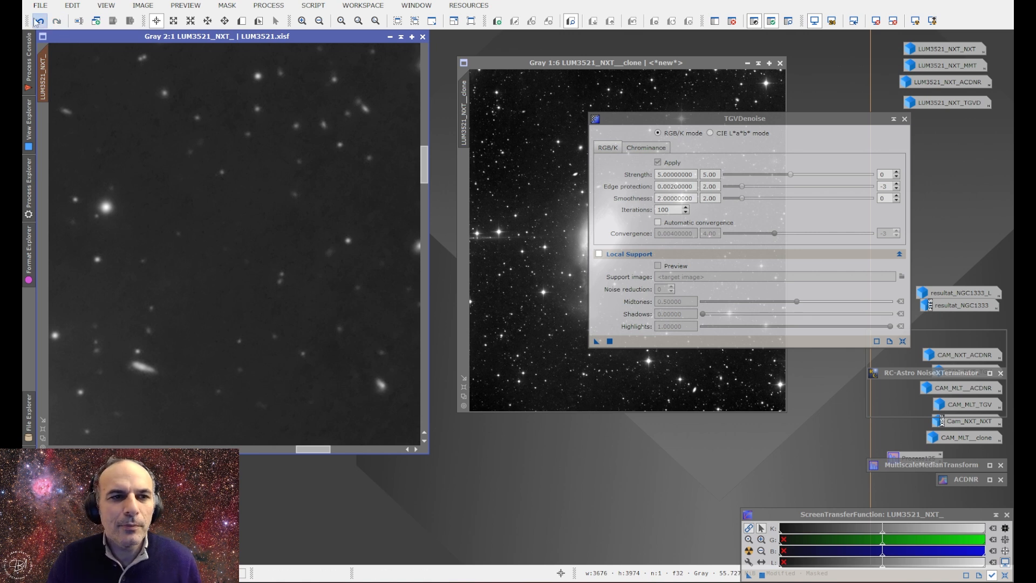
# Step: Set the TGVDenoise strength to 3.00 and apply it to the masked LUM3521_NXT_
pyautogui.click(56, 21)
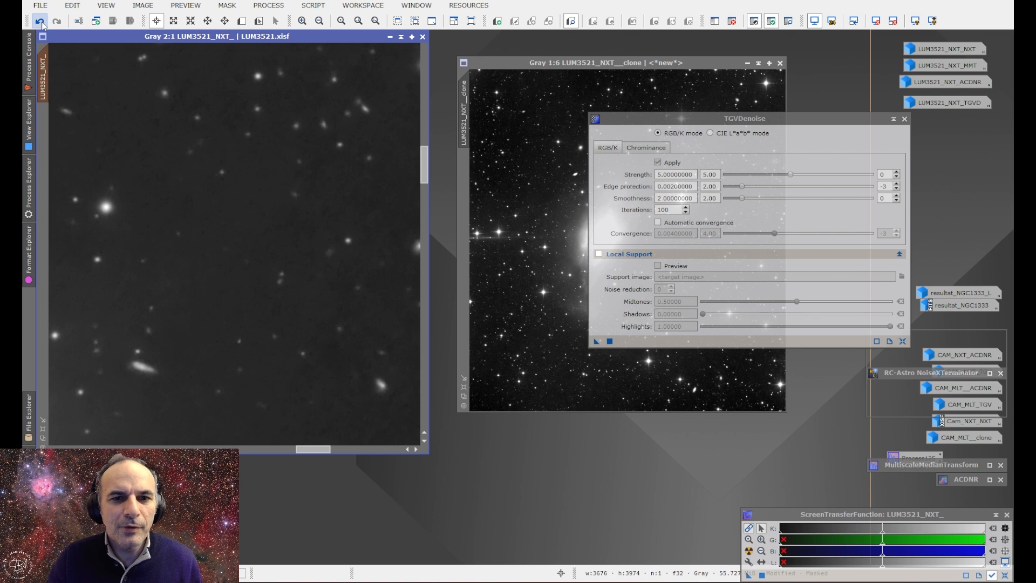
pyautogui.click(56, 21)
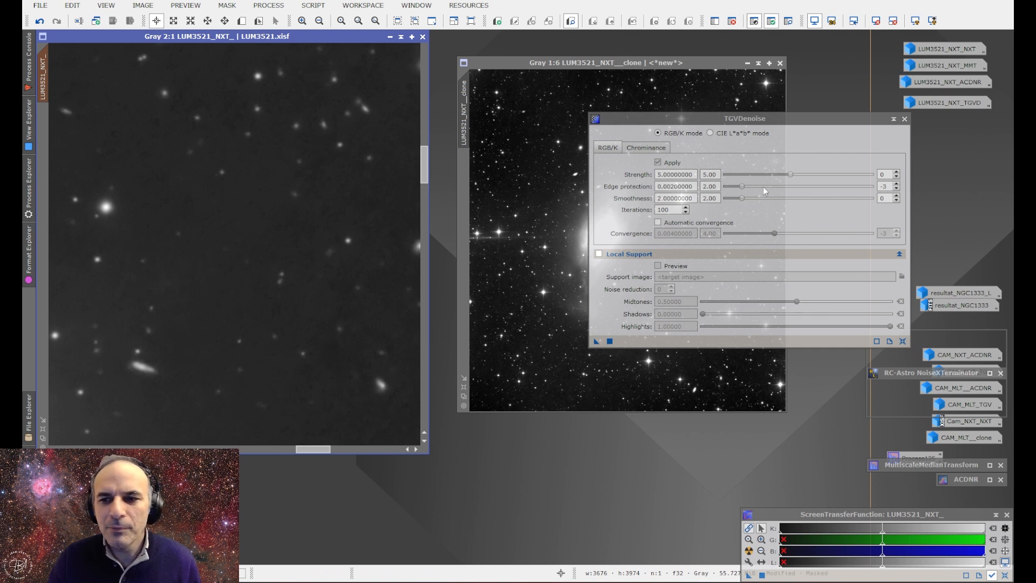
pyautogui.moveTo(790, 177); pyautogui.dragTo(762, 178)
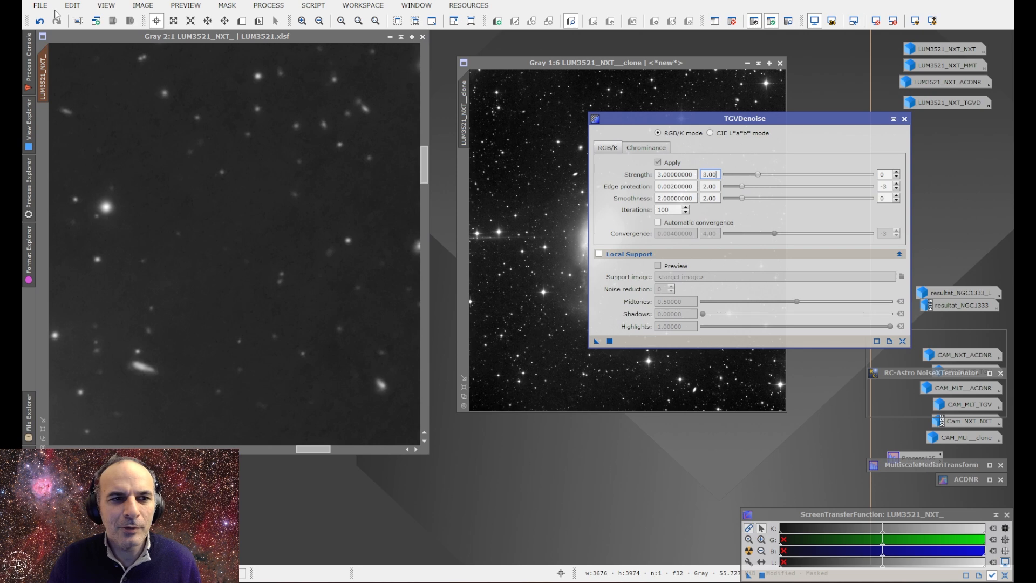
pyautogui.moveTo(596, 341); pyautogui.dragTo(260, 186)
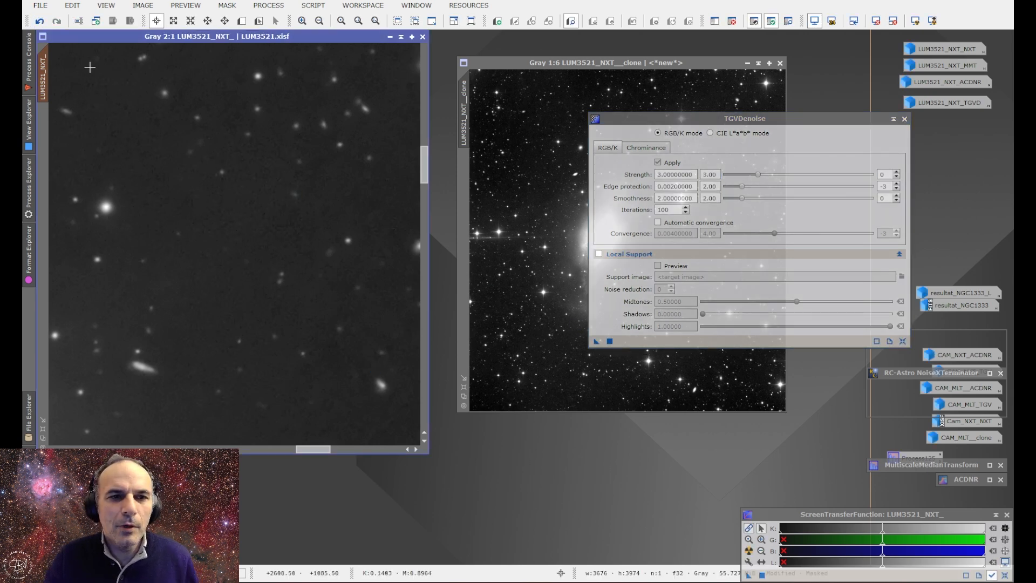
# Step: Minimize the mask clone and open LUM3521_NXT_TGVD beside LUM3521_NXT_ to compare their background noise in the same area
pyautogui.moveTo(736, 119); pyautogui.dragTo(653, 441)
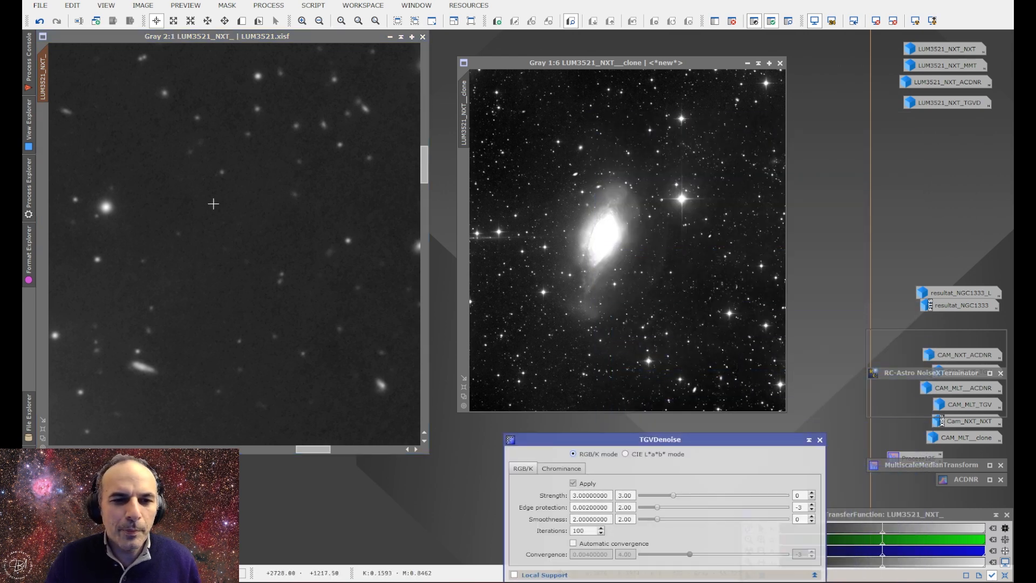
pyautogui.click(748, 63)
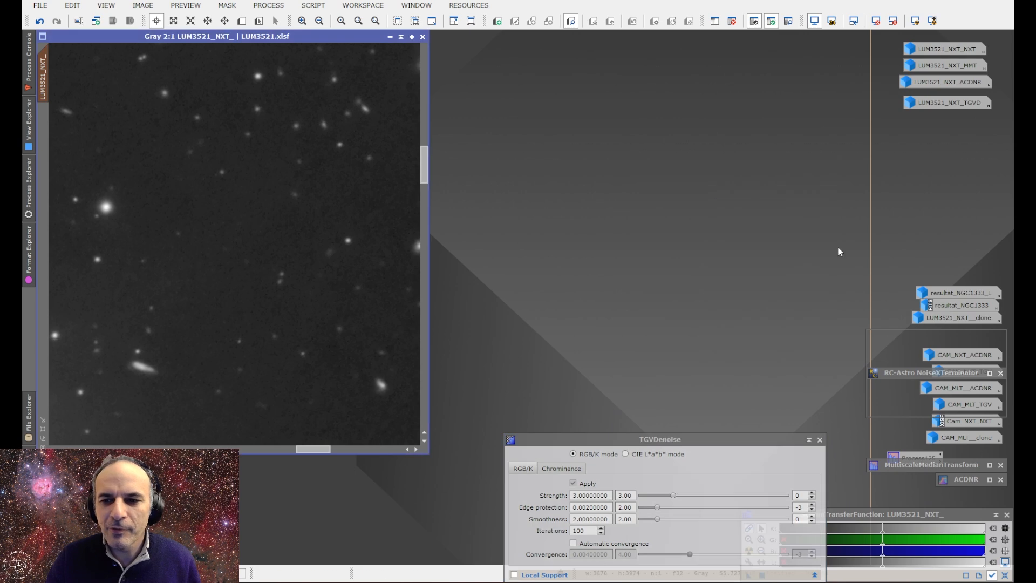
pyautogui.doubleClick(949, 103)
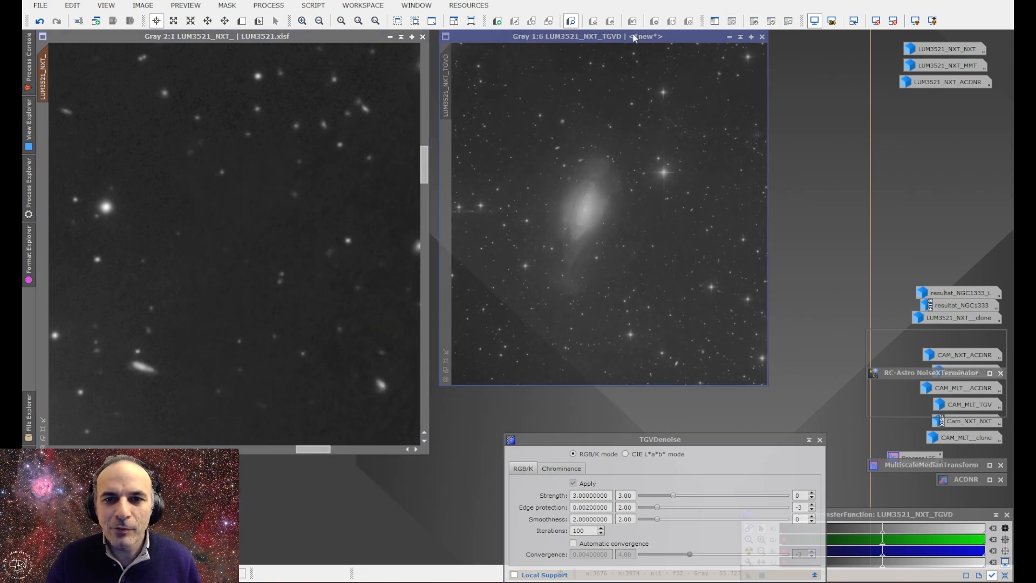
pyautogui.moveTo(43, 73); pyautogui.dragTo(594, 216)
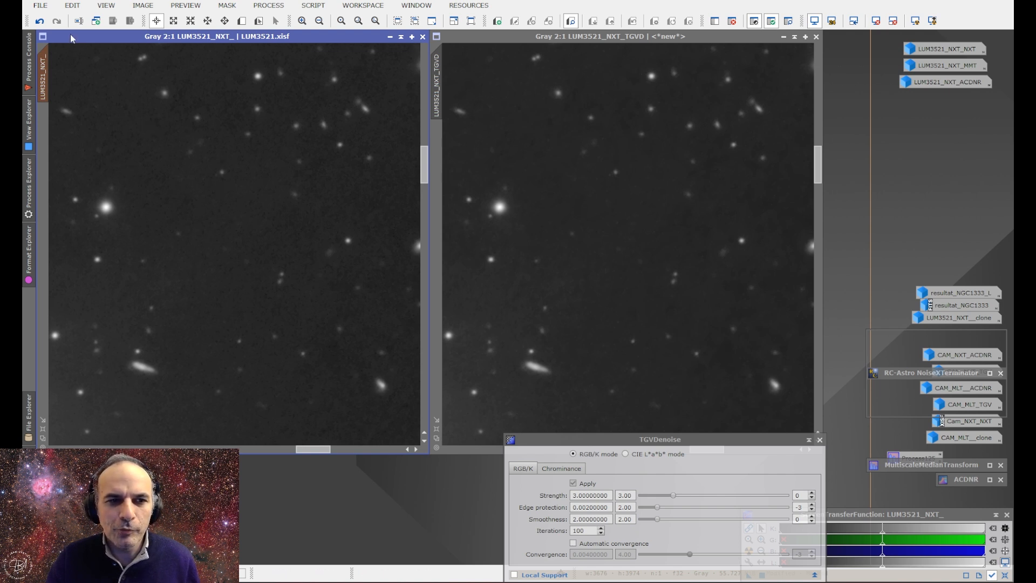
# Step: Set the TGVDenoise strength to 5.00 and apply it to the masked LUM3521_NXT_ again
pyautogui.moveTo(672, 495); pyautogui.dragTo(707, 499)
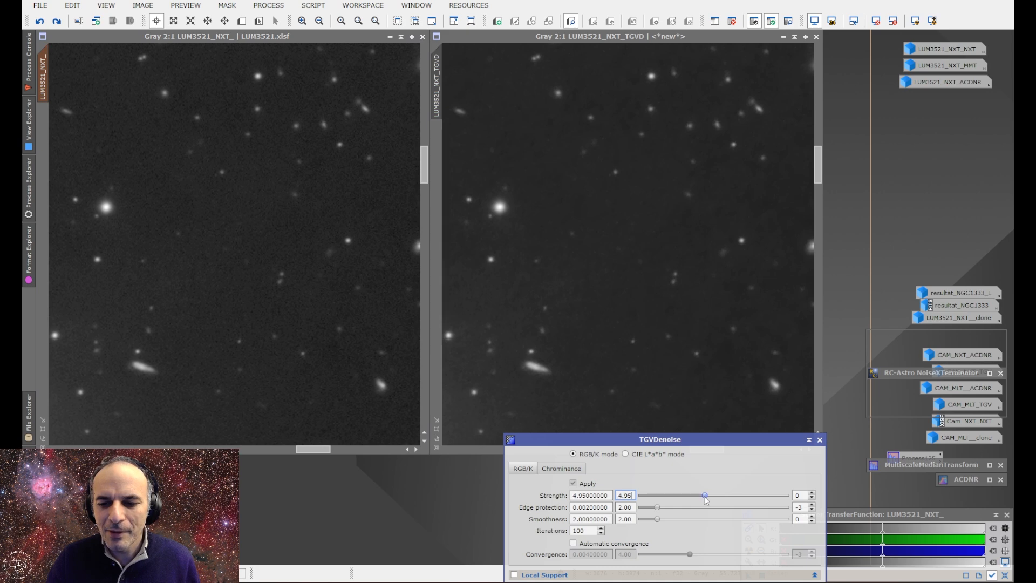
pyautogui.click(691, 575)
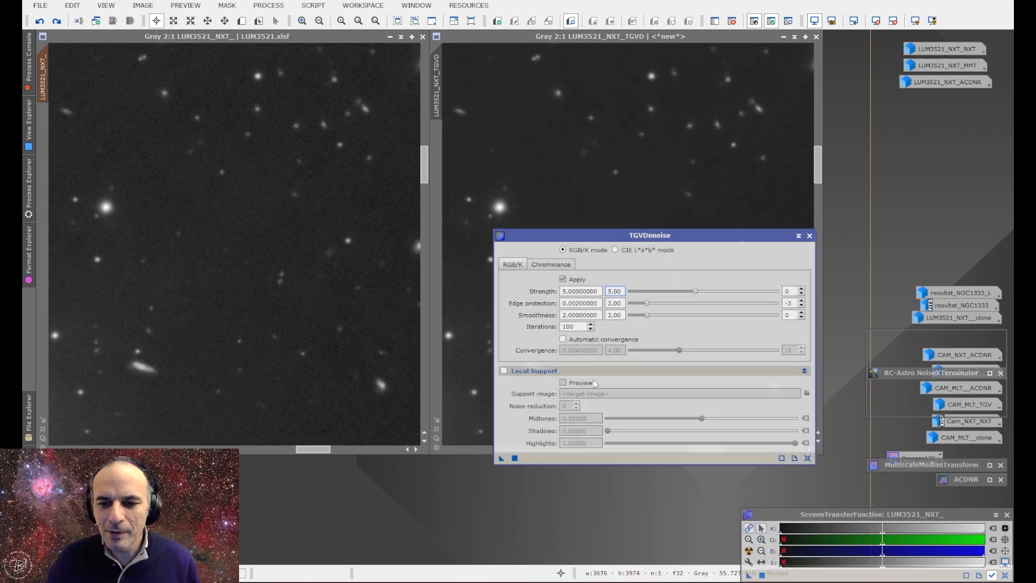
pyautogui.moveTo(501, 459); pyautogui.dragTo(248, 187)
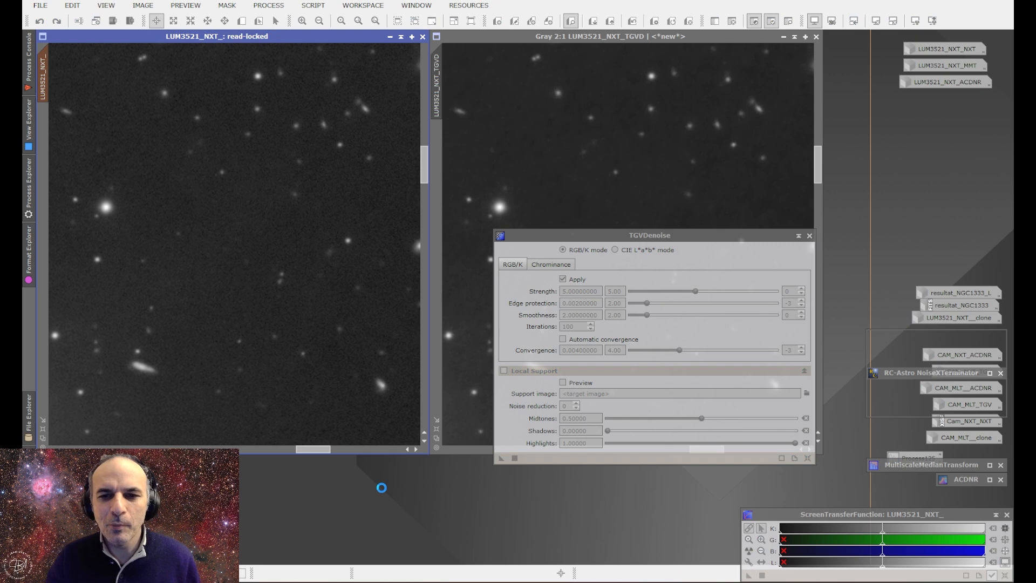
# Step: Reopen the minimized TGVDenoise settings and review the strength parameter and its coefficient range
pyautogui.click(799, 236)
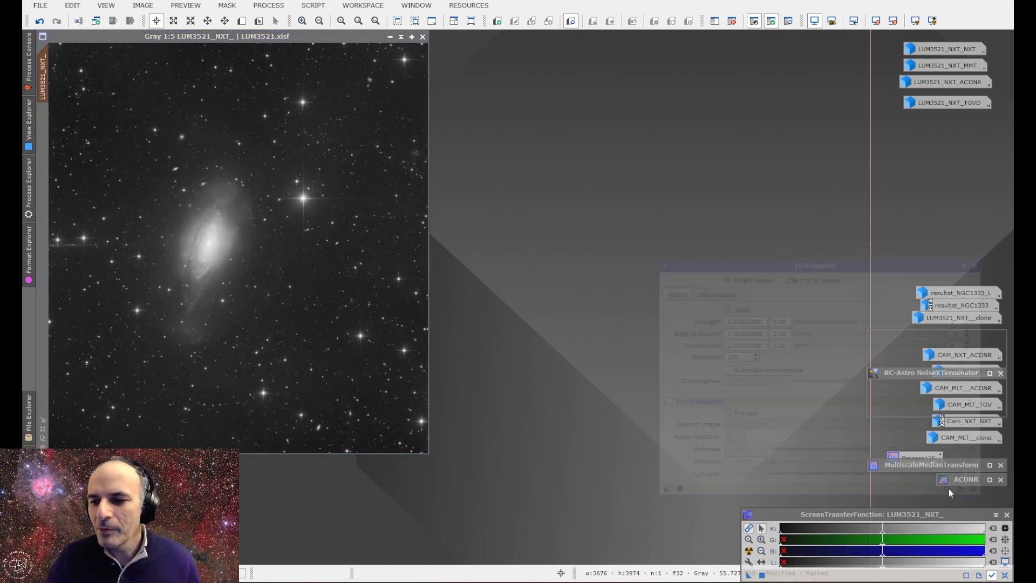
pyautogui.doubleClick(947, 491)
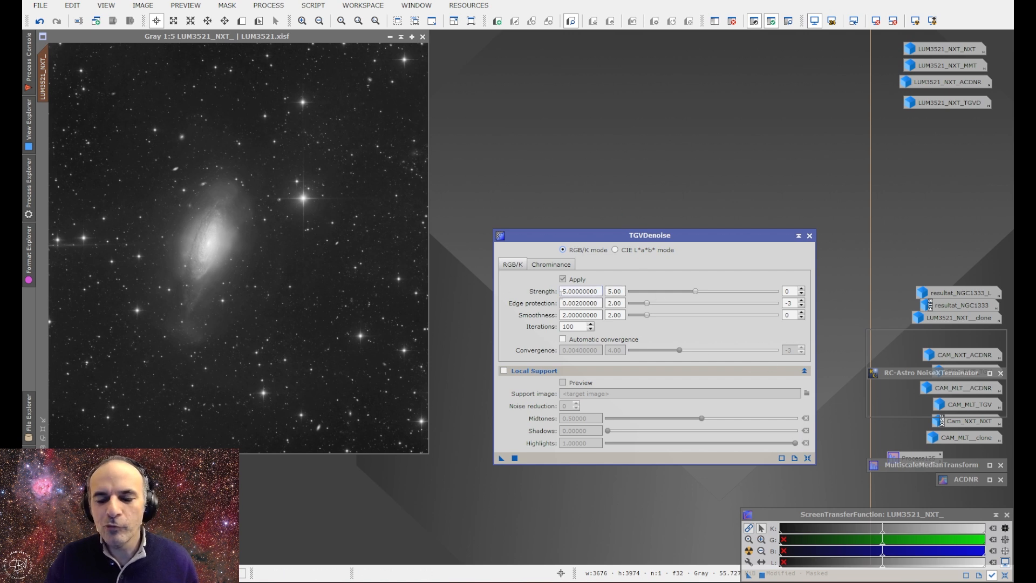
pyautogui.moveTo(570, 291)
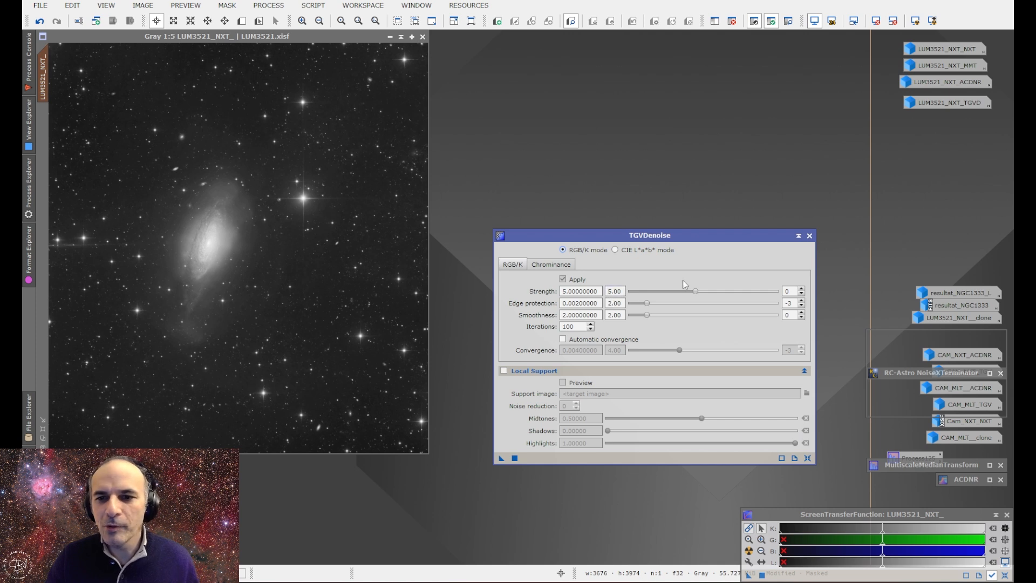
pyautogui.moveTo(643, 295)
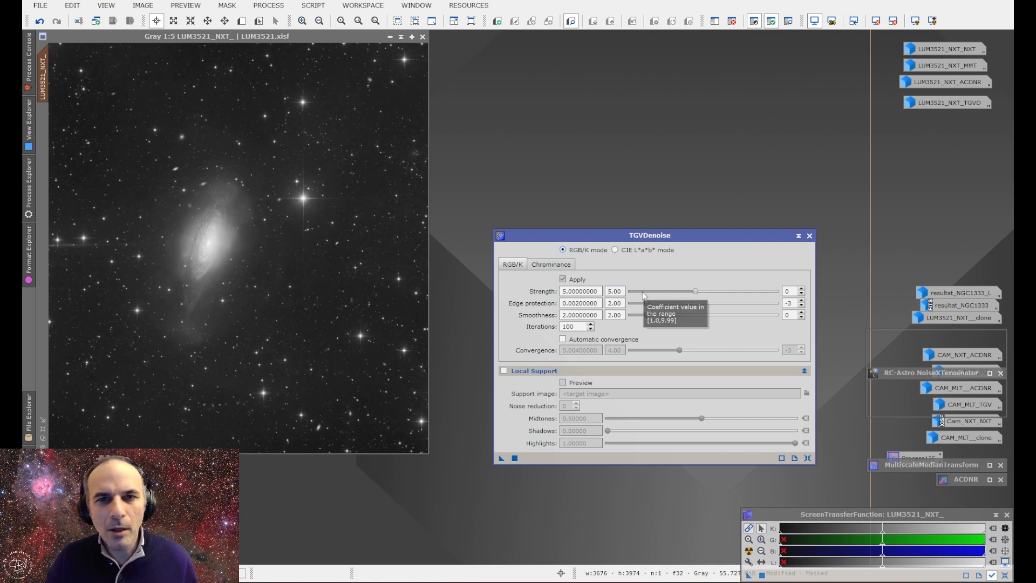
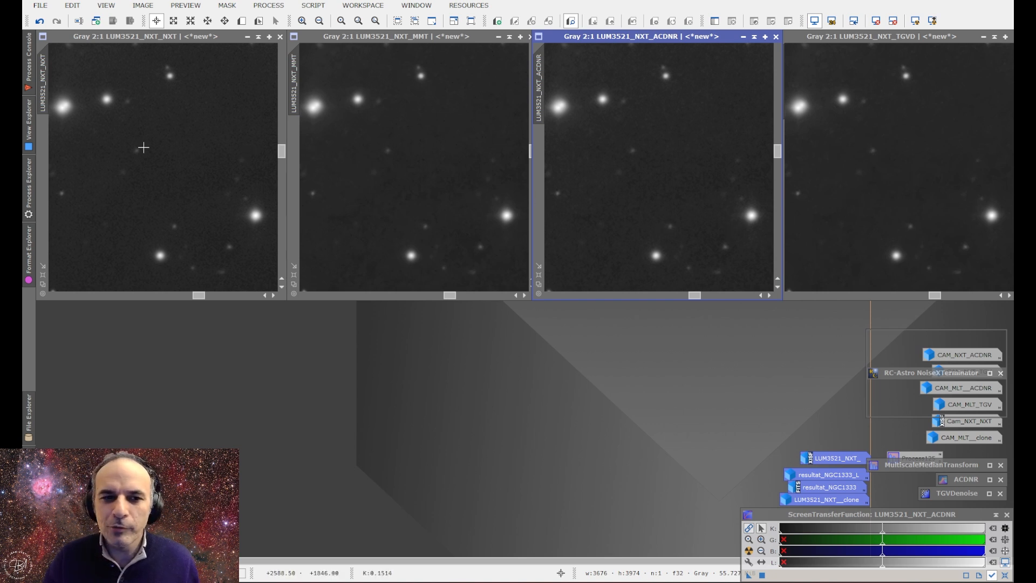
# Step: Compare the background of the NXT, MMT, ACDNR and TGVD results side by side at 1:1
pyautogui.scroll(1, 184, 170)
pyautogui.scroll(1, 389, 185)
pyautogui.scroll(1, 640, 187)
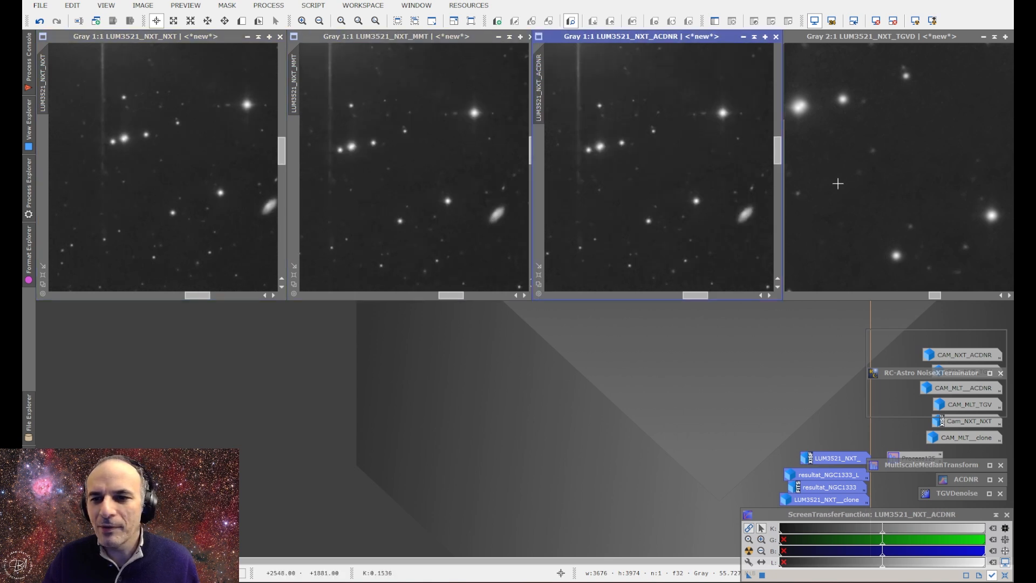
pyautogui.scroll(1, 837, 183)
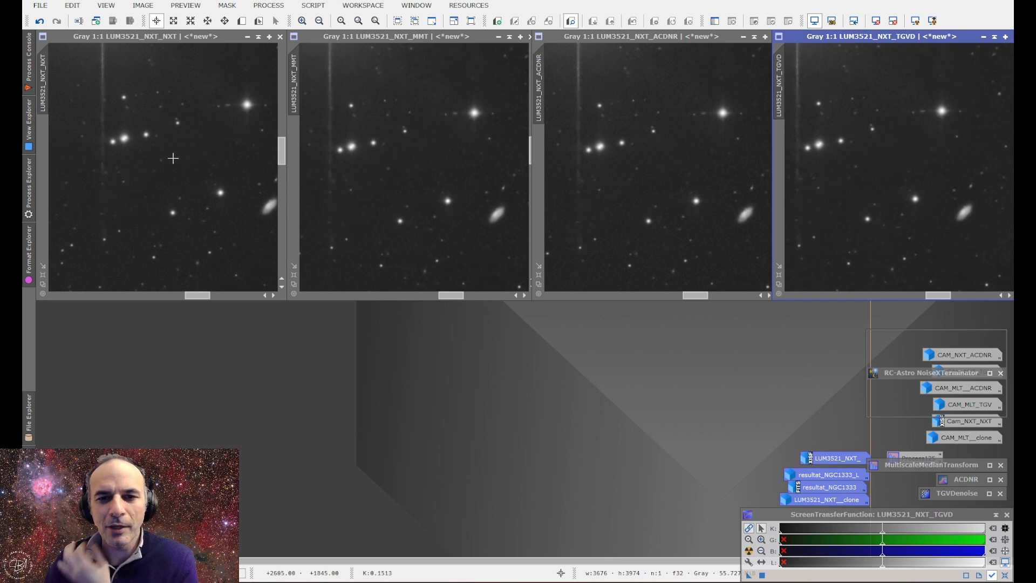
pyautogui.click(81, 38)
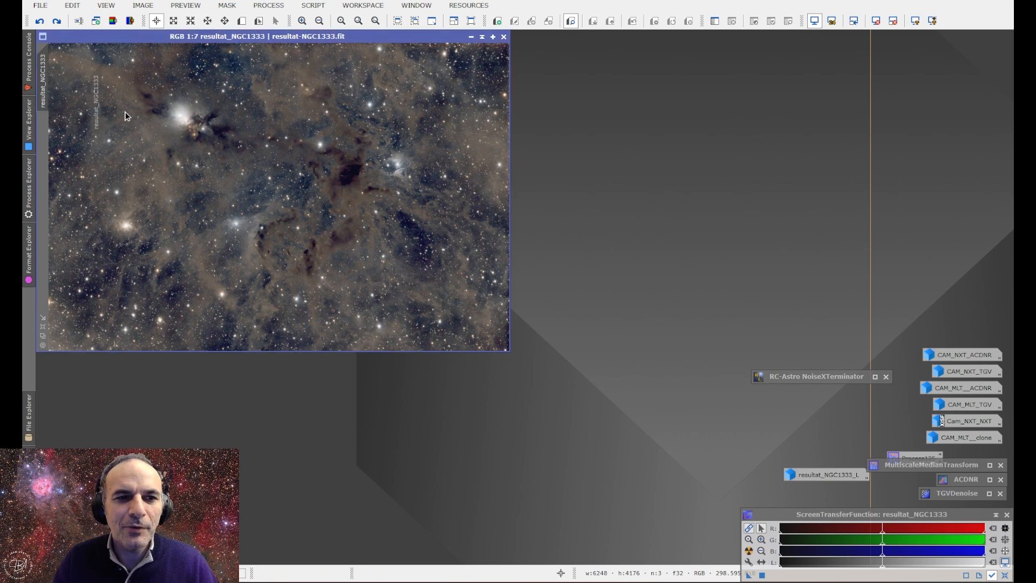
# Step: Duplicate the colour image resultat_NGC1333 and convert the copy to grayscale
pyautogui.moveTo(43, 81); pyautogui.dragTo(211, 146)
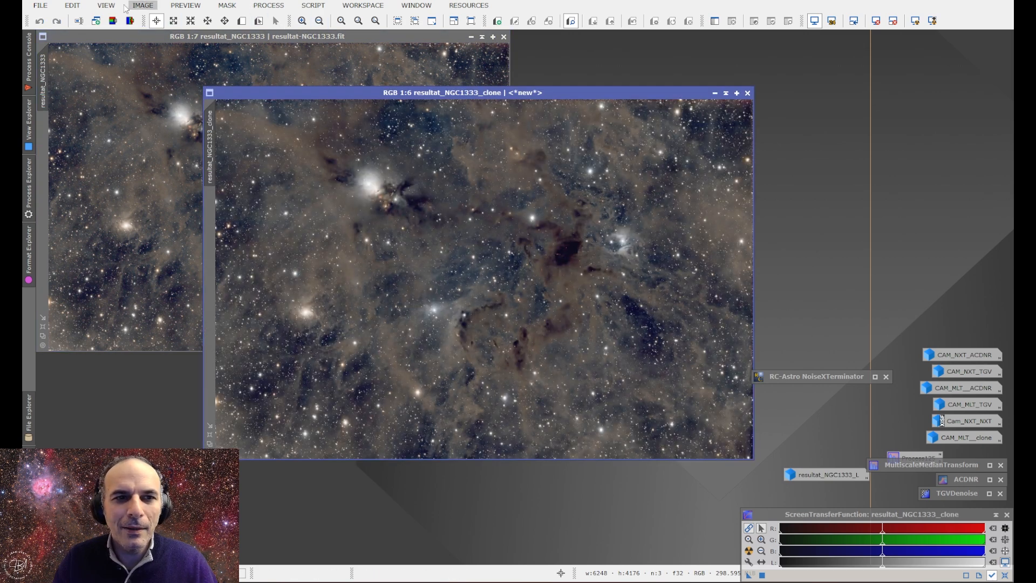
pyautogui.click(143, 5)
pyautogui.moveTo(164, 110)
pyautogui.click(299, 112)
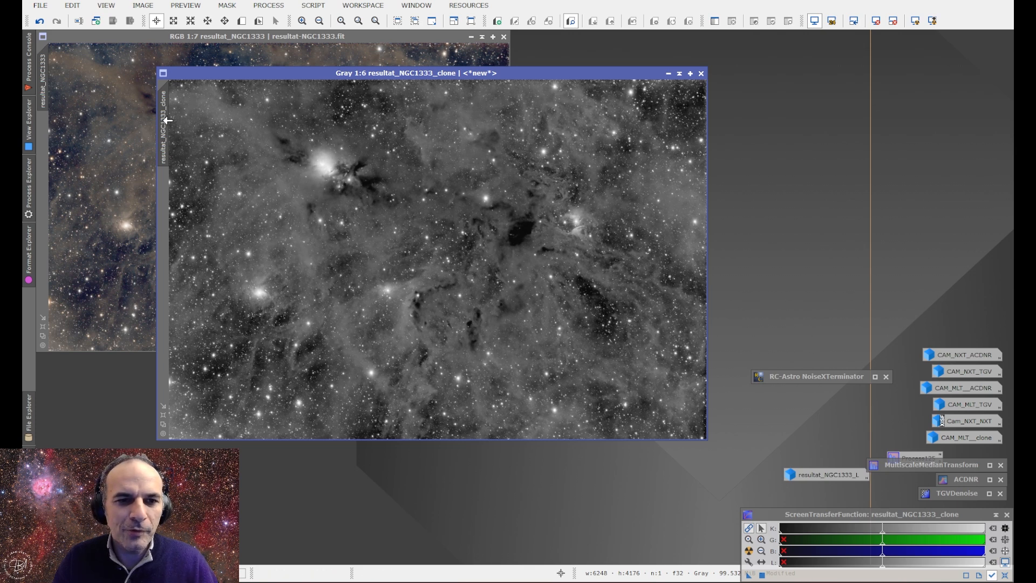
# Step: Mask resultat_NGC1333 with its grayscale clone and minimize the clone above the other image icons
pyautogui.moveTo(167, 115)
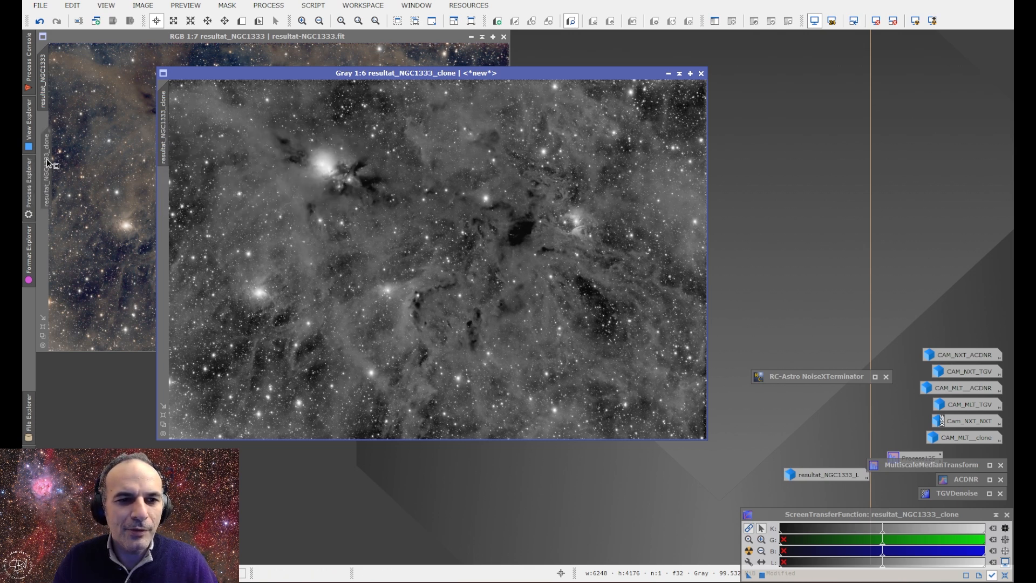
pyautogui.click(668, 73)
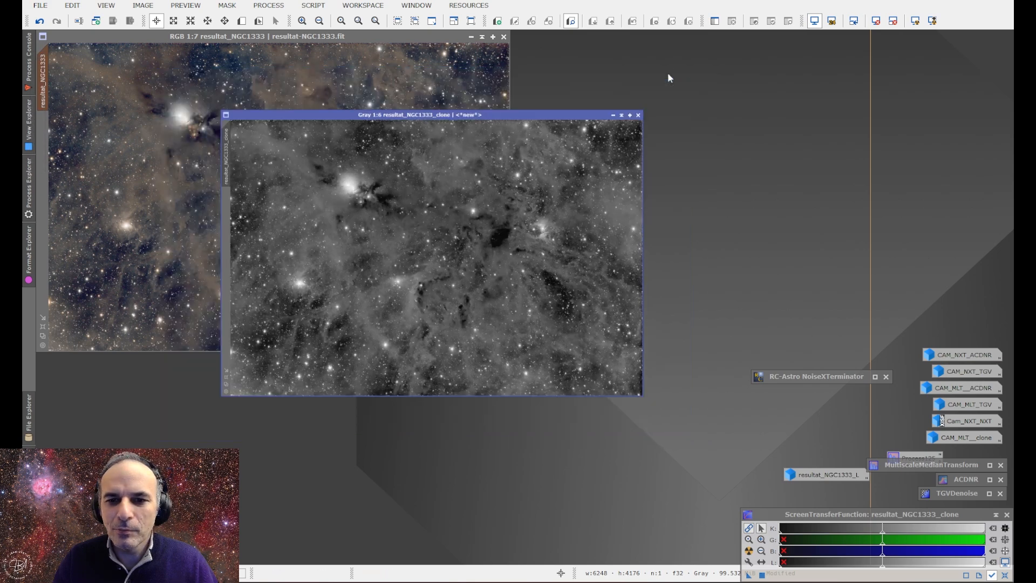
pyautogui.doubleClick(482, 261)
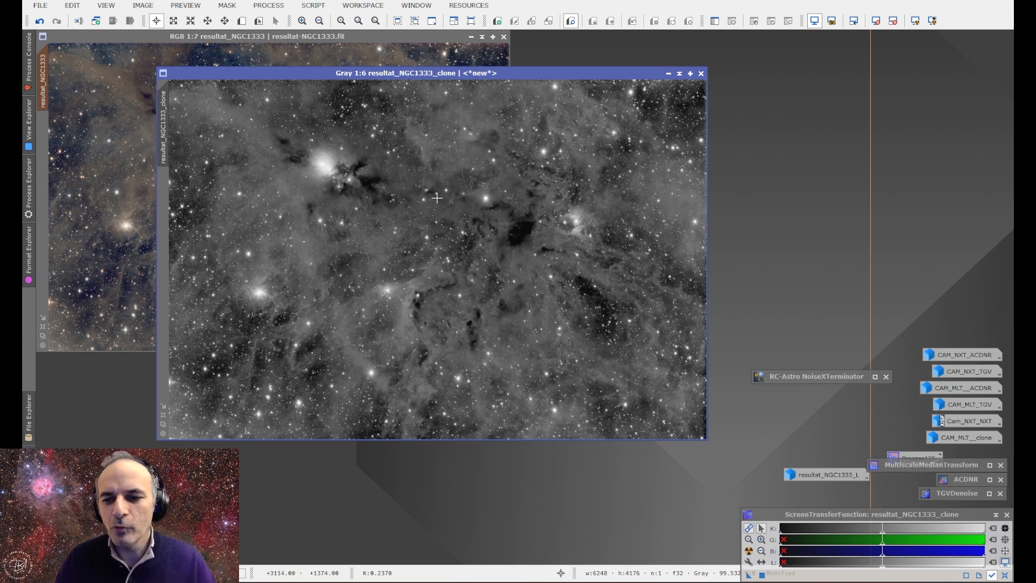
pyautogui.click(668, 74)
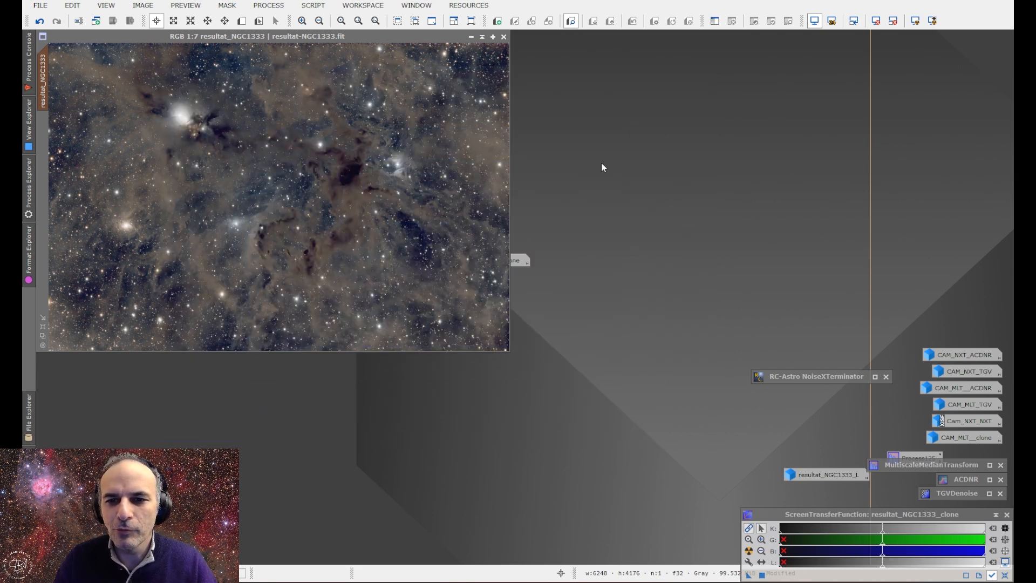
pyautogui.moveTo(478, 261)
pyautogui.mouseDown()
pyautogui.moveTo(871, 254)
pyautogui.moveTo(961, 281)
pyautogui.moveTo(932, 322)
pyautogui.moveTo(950, 322)
pyautogui.mouseUp()
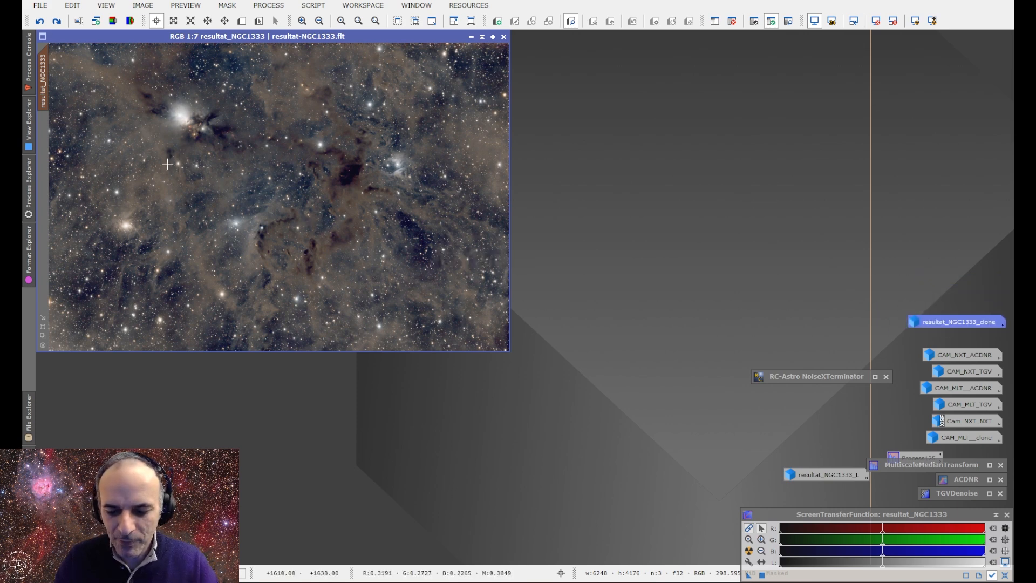
# Step: Invert the mask on resultat_NGC1333 and hide its red overlay
pyautogui.hotkey('ctrl', 'k')
pyautogui.hotkey('ctrl', 'i')
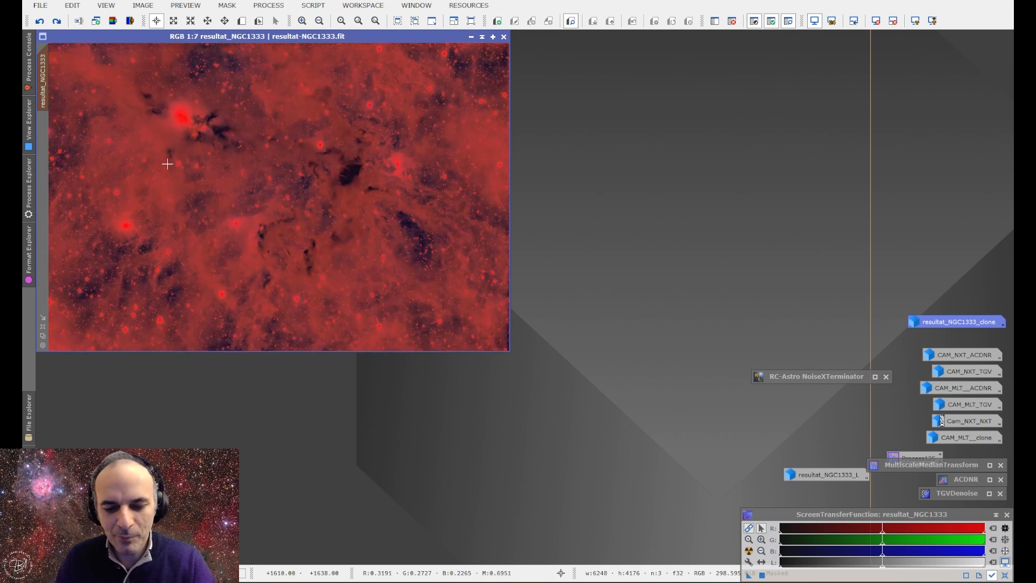
pyautogui.hotkey('ctrl', 'k')
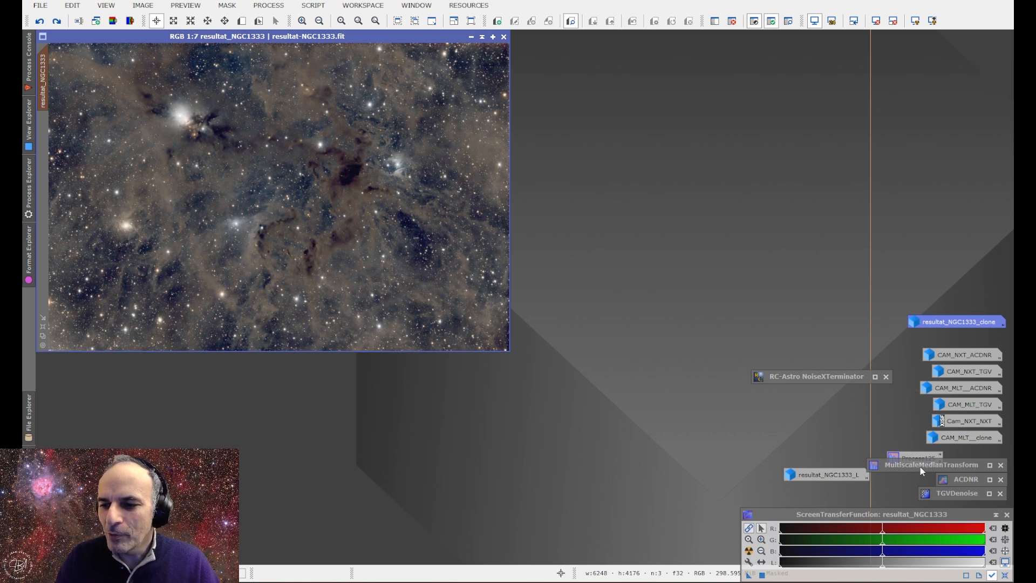
# Step: Open MultiscaleMedianTransform and set its target to Chrominance (restore CIE Y) with the bright nebula of resultat_NGC1333 in view
pyautogui.doubleClick(937, 466)
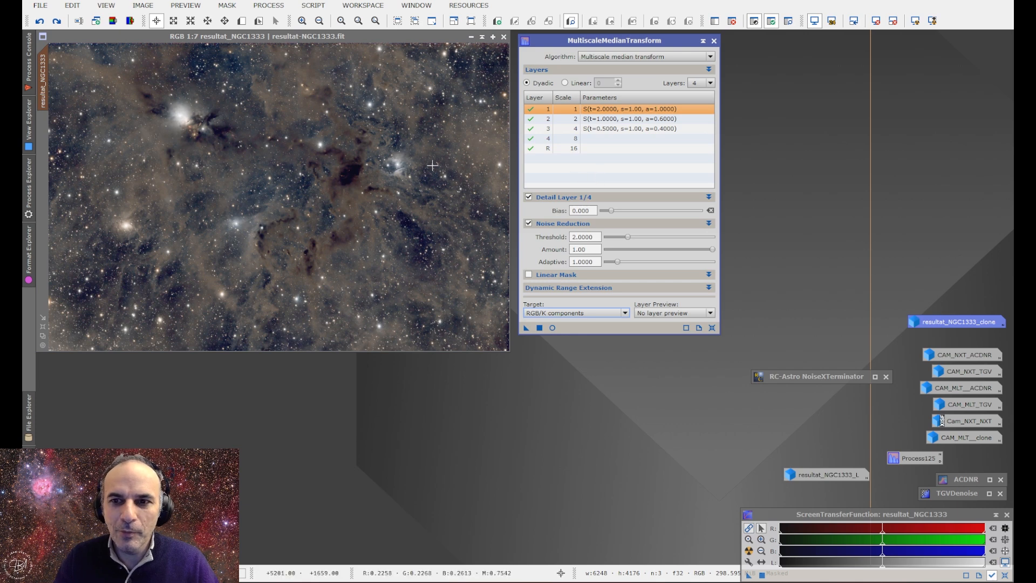
pyautogui.scroll(4, 231, 154)
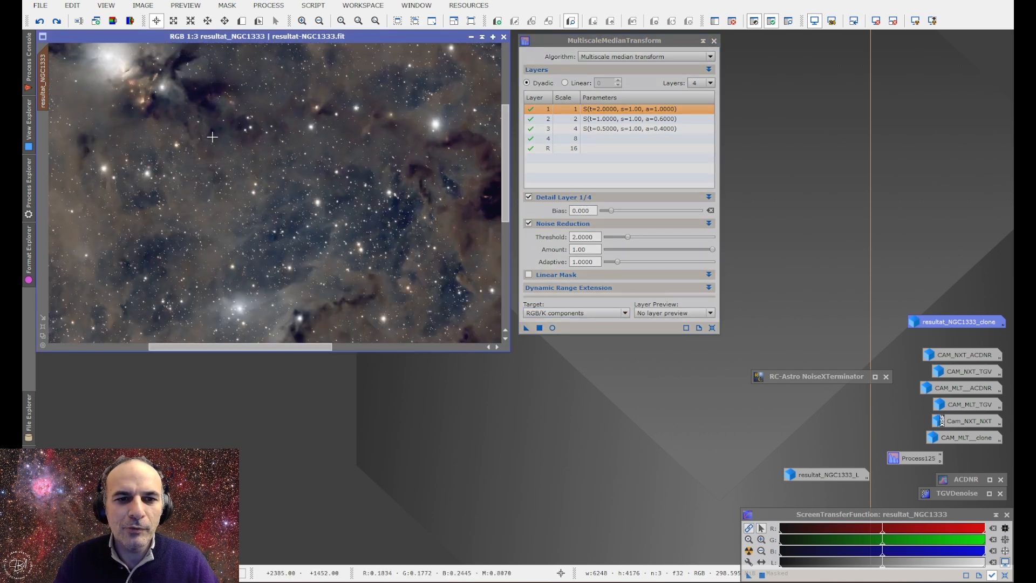
pyautogui.click(225, 21)
pyautogui.moveTo(185, 92); pyautogui.dragTo(285, 196)
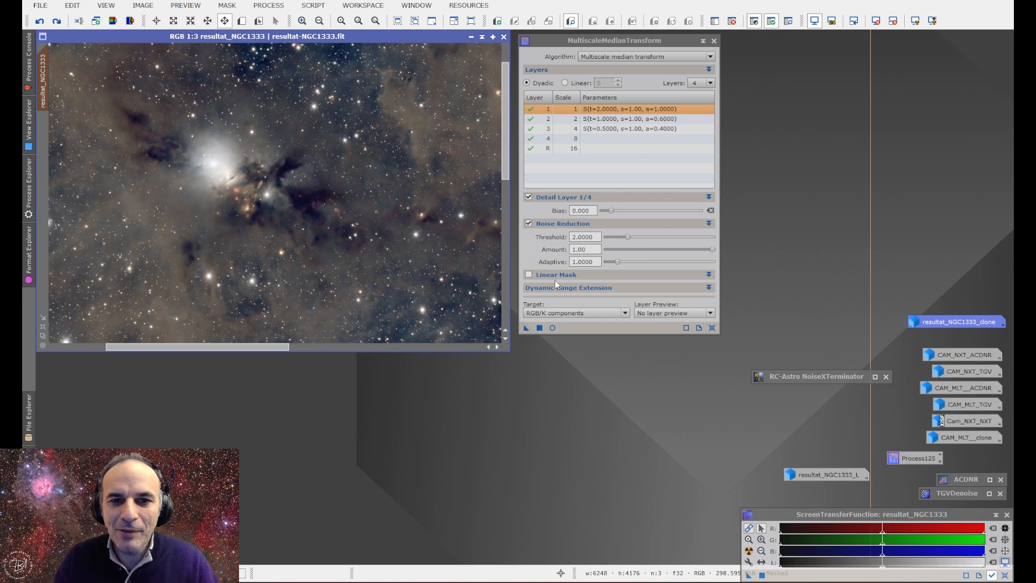
pyautogui.click(559, 314)
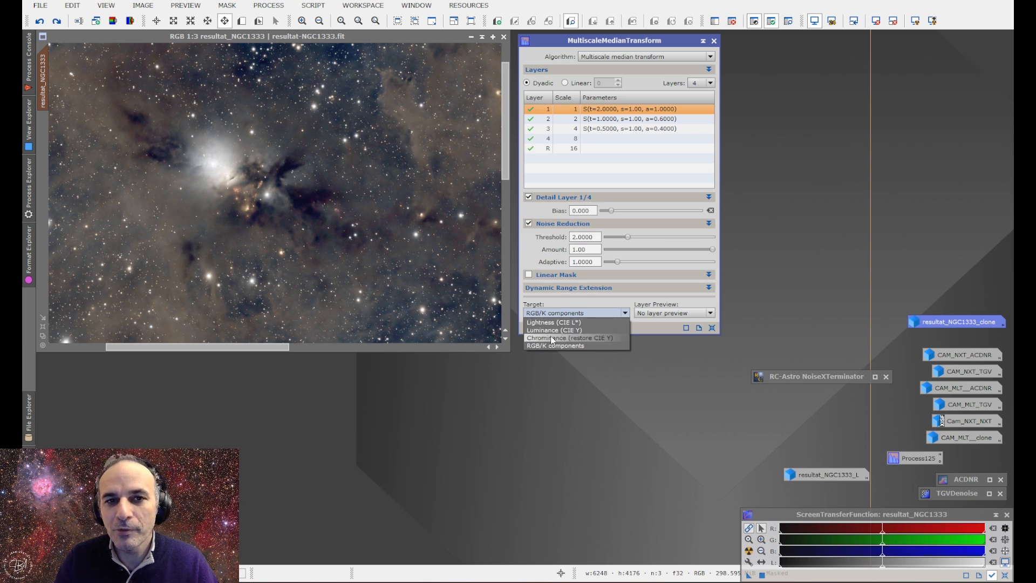
pyautogui.click(556, 305)
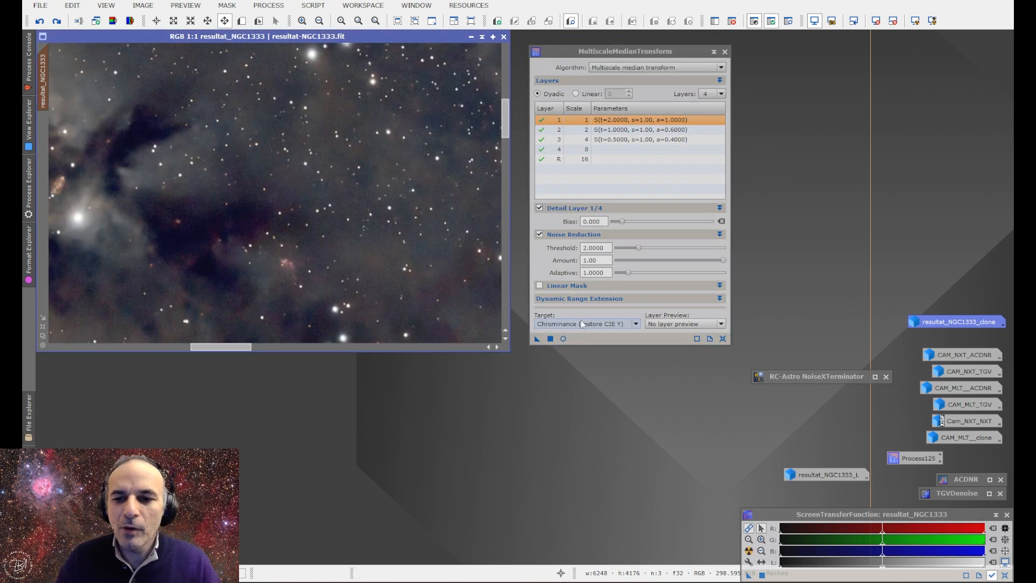
# Step: Switch the MultiscaleMedianTransform target to Luminance (CIE Y)
pyautogui.click(578, 323)
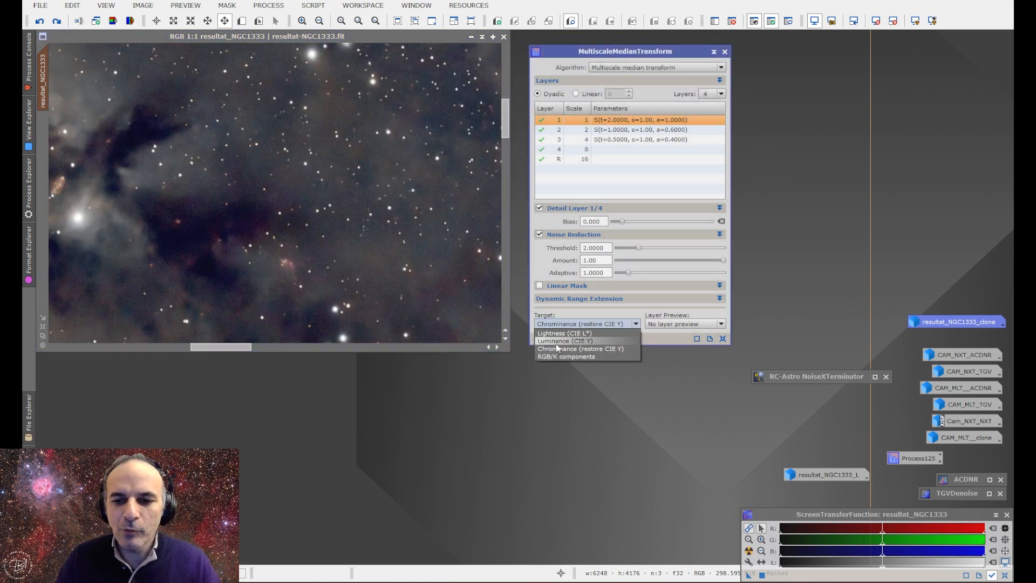
pyautogui.click(564, 341)
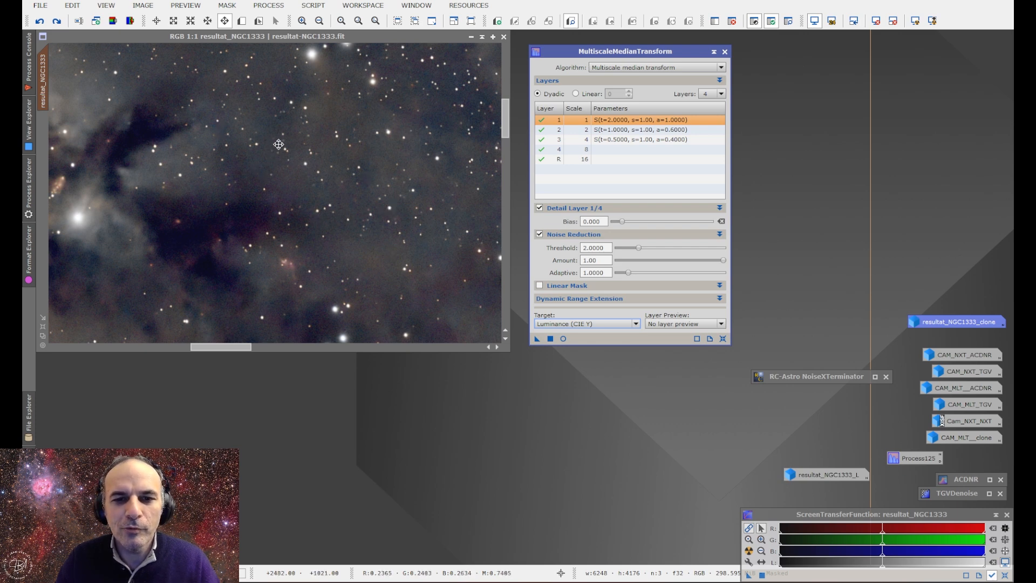
# Step: Compare the nebula and dark background of resultat_NGC1333 with and without the last MultiscaleMedianTransform, ending with the process undone
pyautogui.scroll(1, 261, 157)
pyautogui.moveTo(275, 138); pyautogui.dragTo(170, 219)
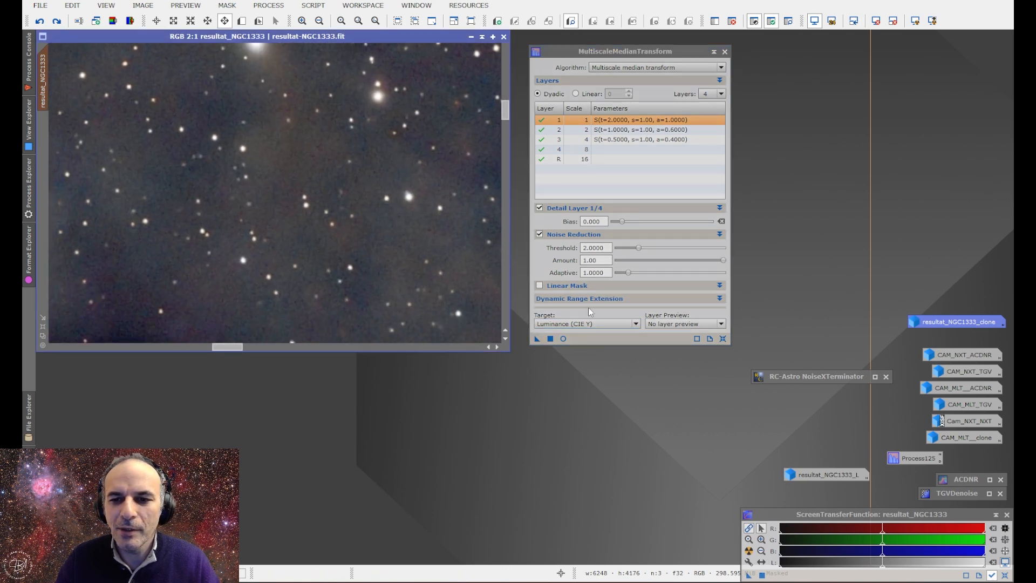
pyautogui.scroll(-1, 237, 192)
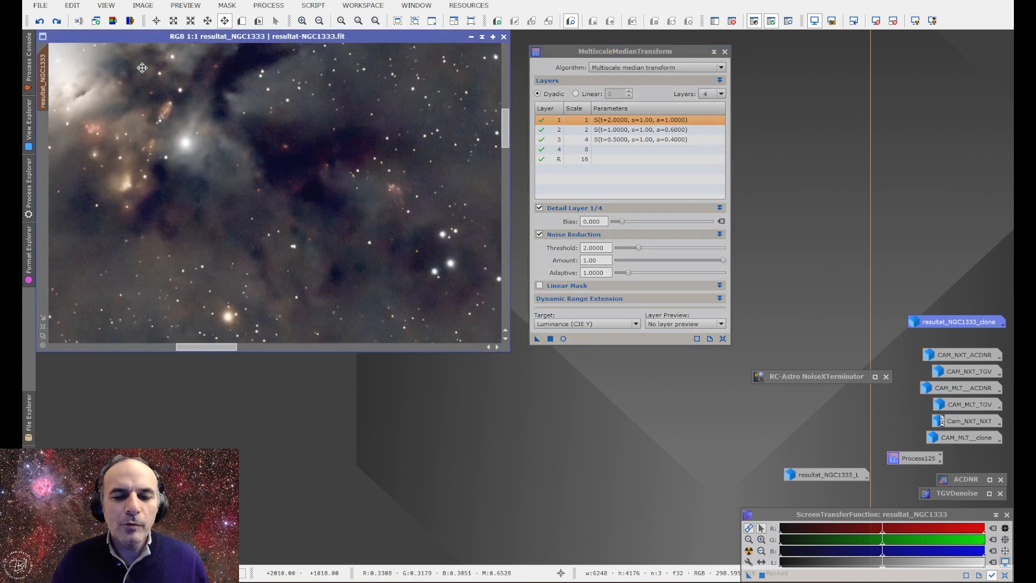
pyautogui.click(57, 22)
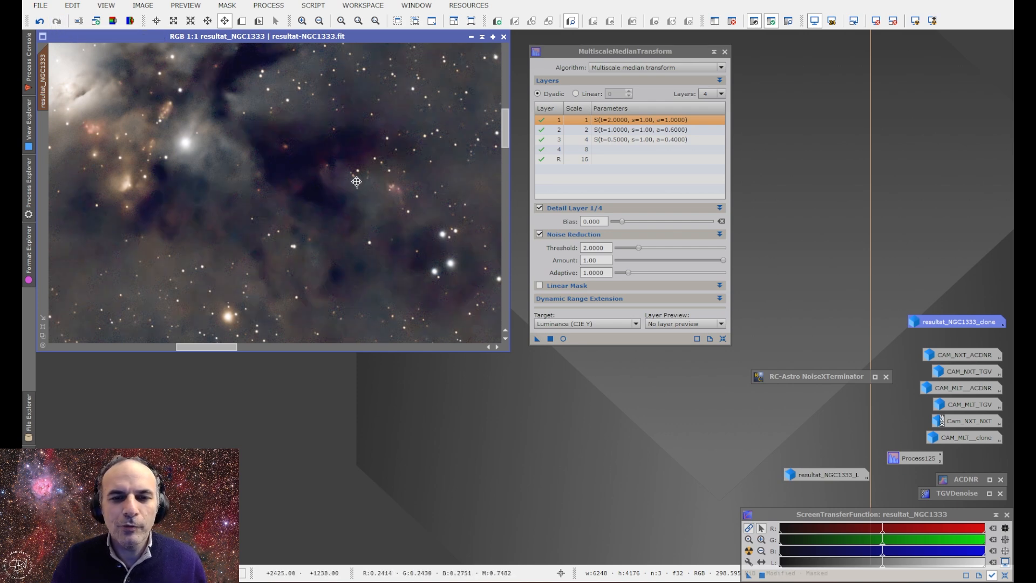
pyautogui.click(39, 22)
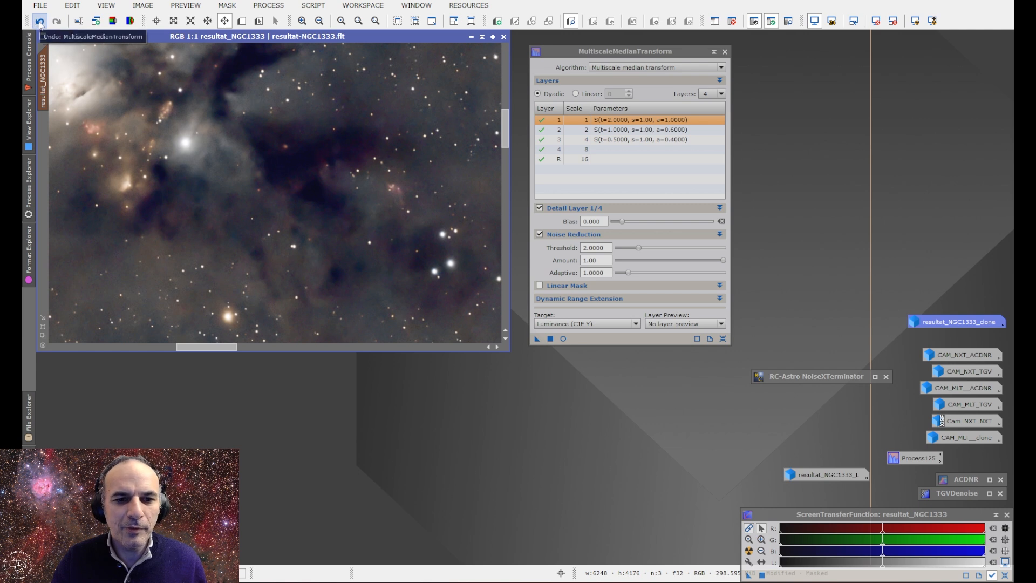
pyautogui.click(56, 22)
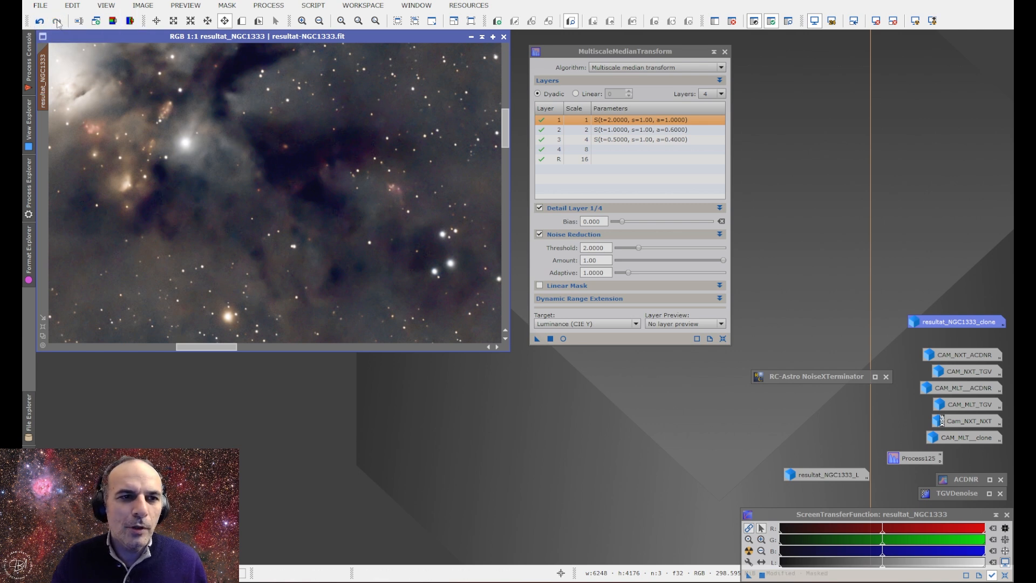
pyautogui.click(39, 22)
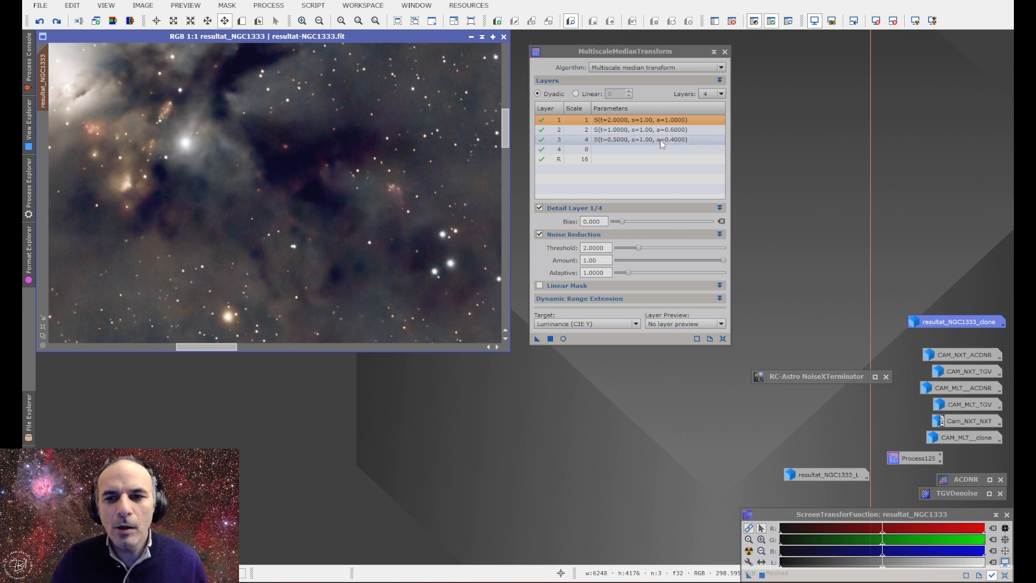
# Step: Set layer 1 noise reduction to threshold 1.5 and amount 0.90, and apply the luminance MultiscaleMedianTransform to resultat_NGC1333
pyautogui.click(625, 119)
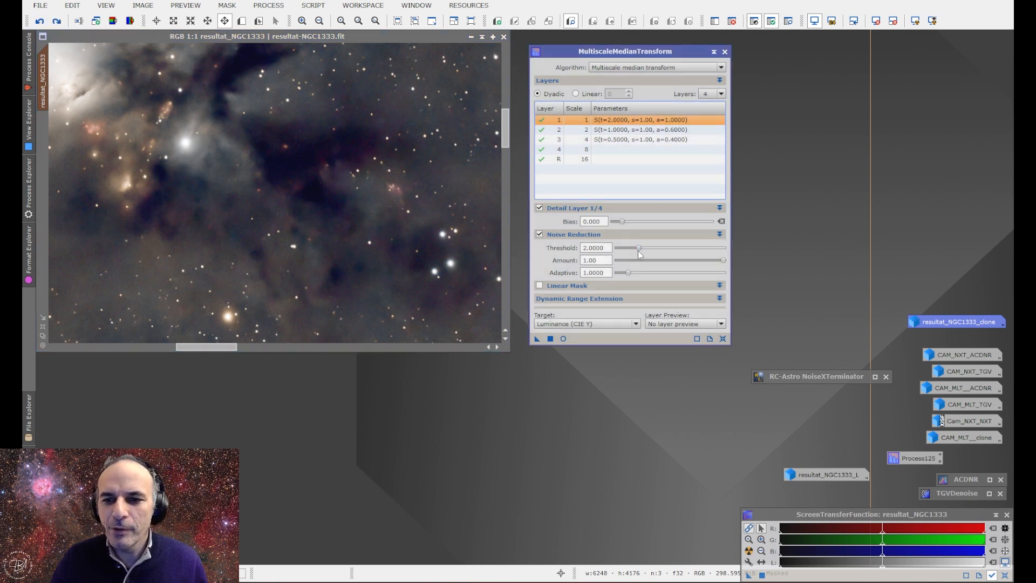
pyautogui.scroll(-1, 638, 248)
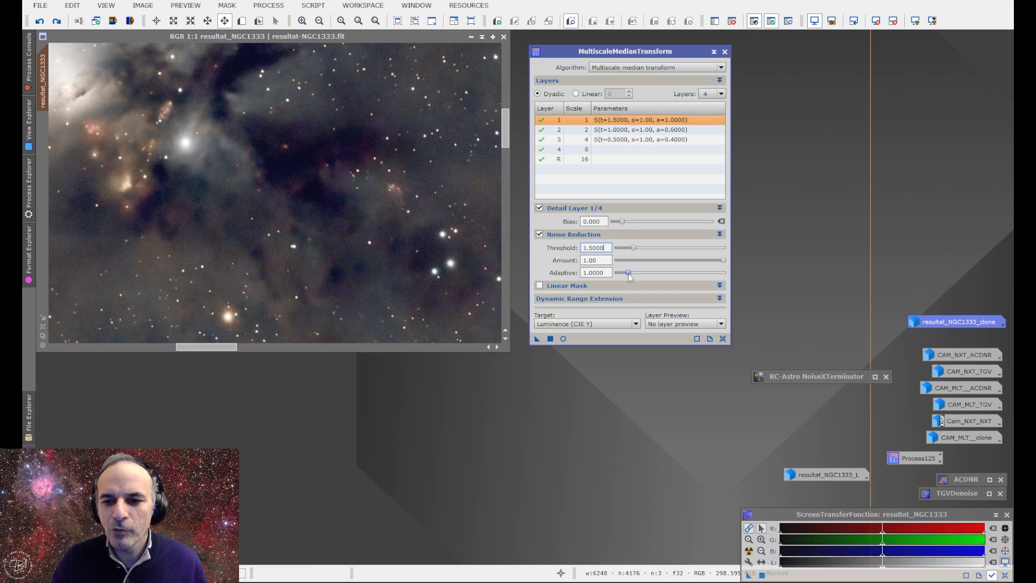
pyautogui.scroll(-8, 719, 261)
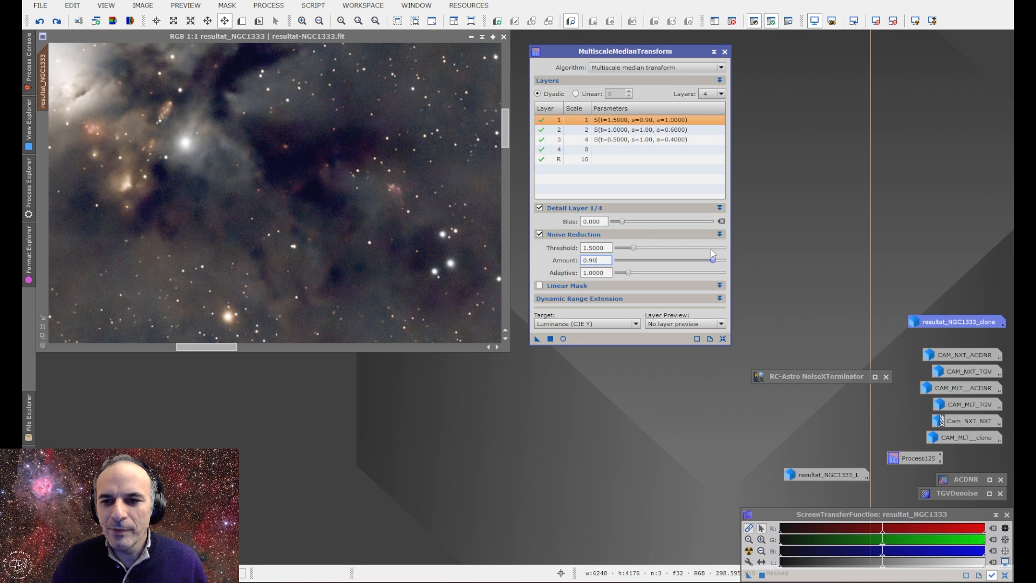
pyautogui.press('Down')
pyautogui.press('Down')
pyautogui.click(641, 123)
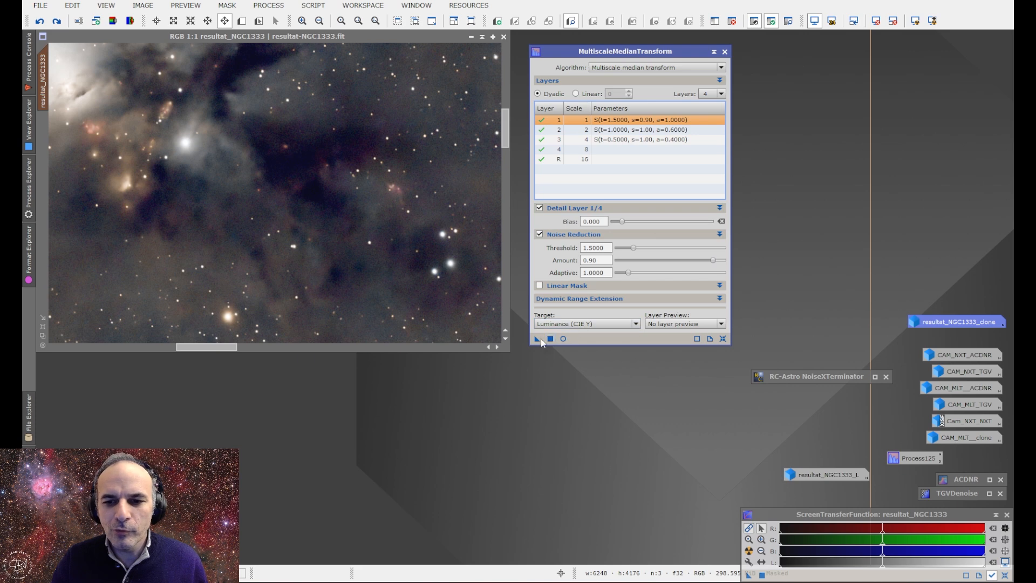
pyautogui.moveTo(536, 339); pyautogui.dragTo(335, 203)
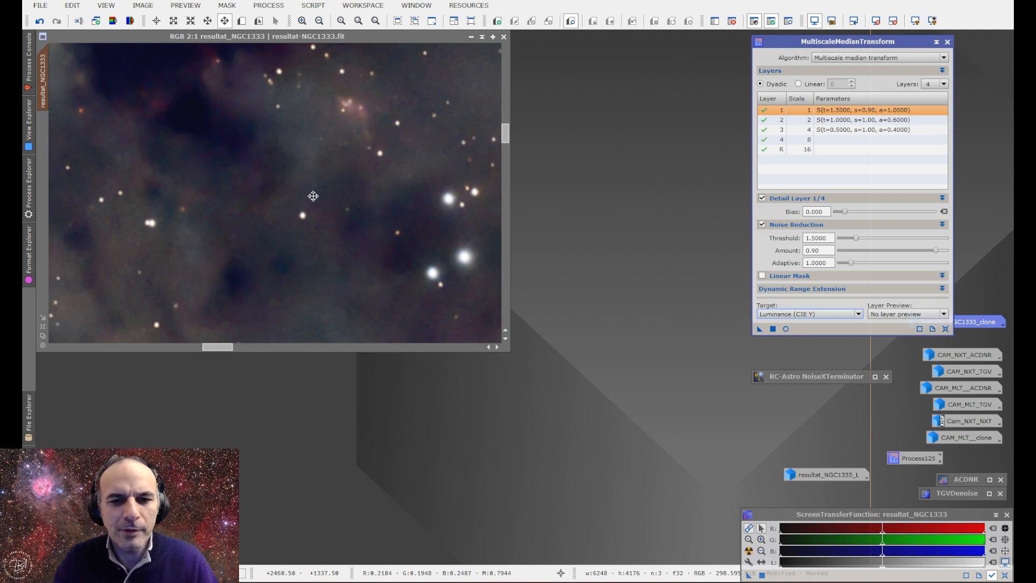
# Step: Set the MultiscaleMedianTransform target to Chrominance (restore CIE Y) and define a preview covering most of the visible dark nebula area
pyautogui.moveTo(312, 196); pyautogui.dragTo(302, 175)
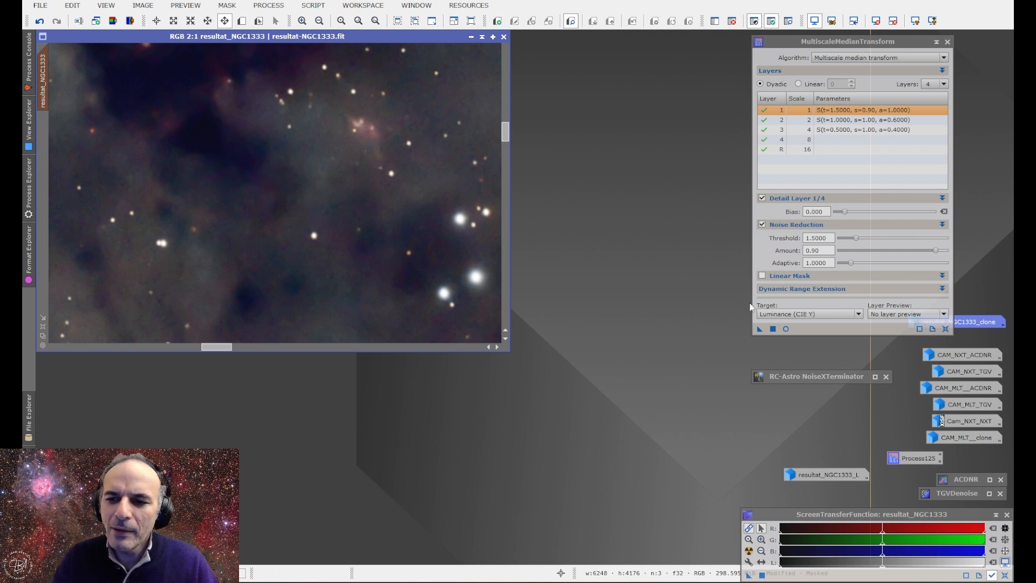
pyautogui.click(781, 313)
pyautogui.click(787, 339)
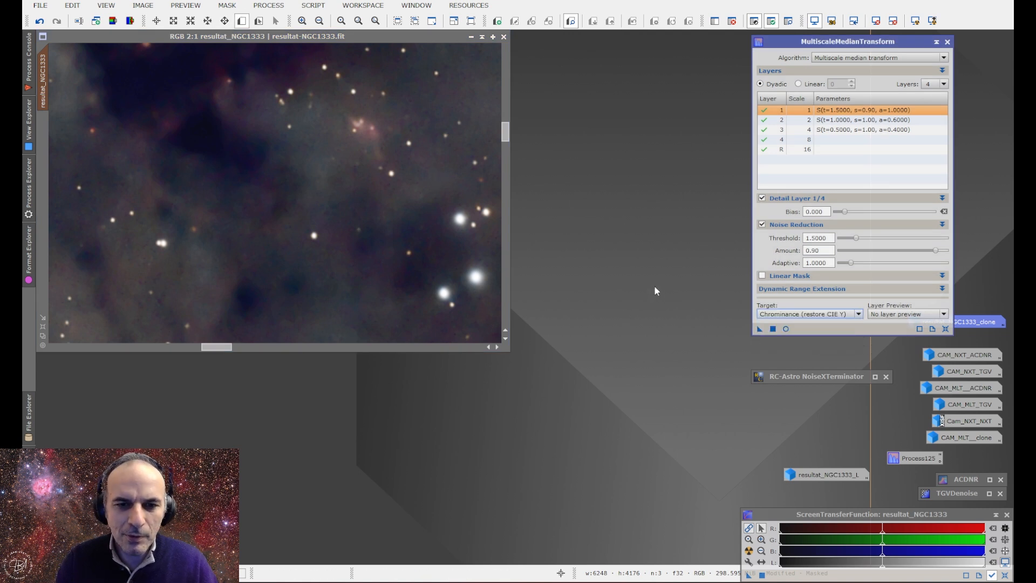
pyautogui.moveTo(58, 51); pyautogui.dragTo(492, 335)
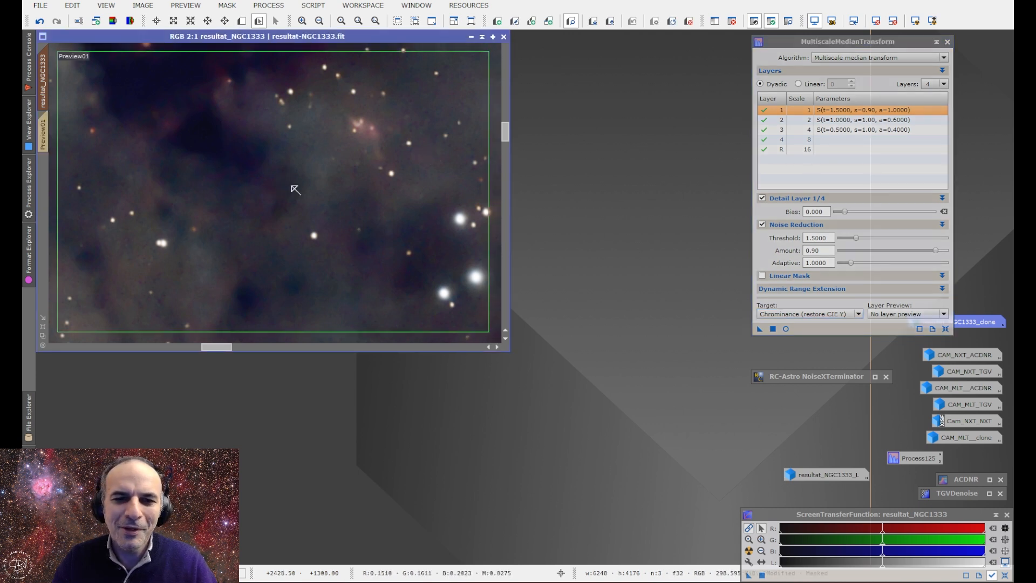
# Step: Switch to Preview01 of resultat_NGC1333 and start the MultiscaleMedianTransform real-time preview on it
pyautogui.click(785, 329)
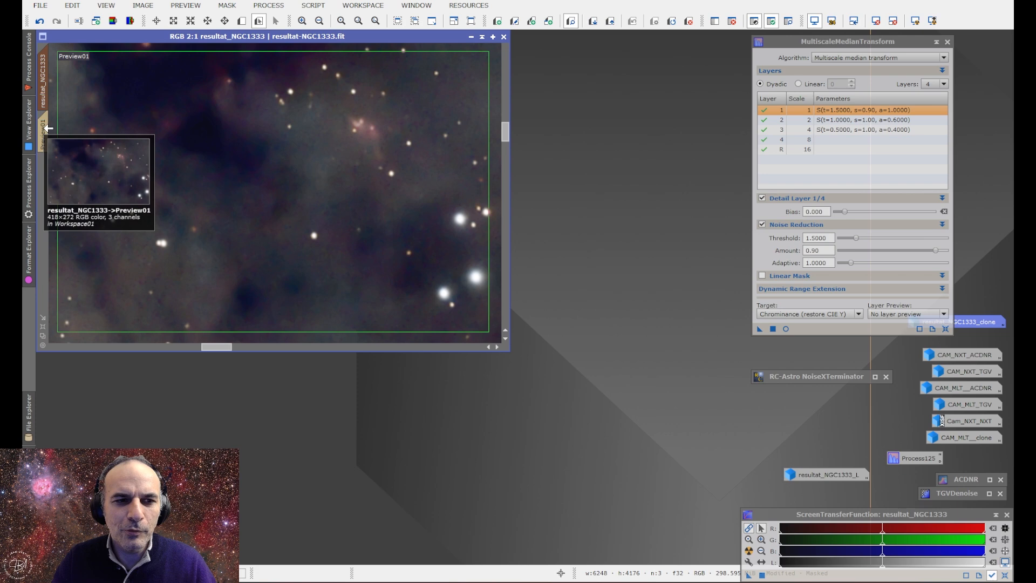
pyautogui.click(48, 128)
pyautogui.scroll(1, 238, 201)
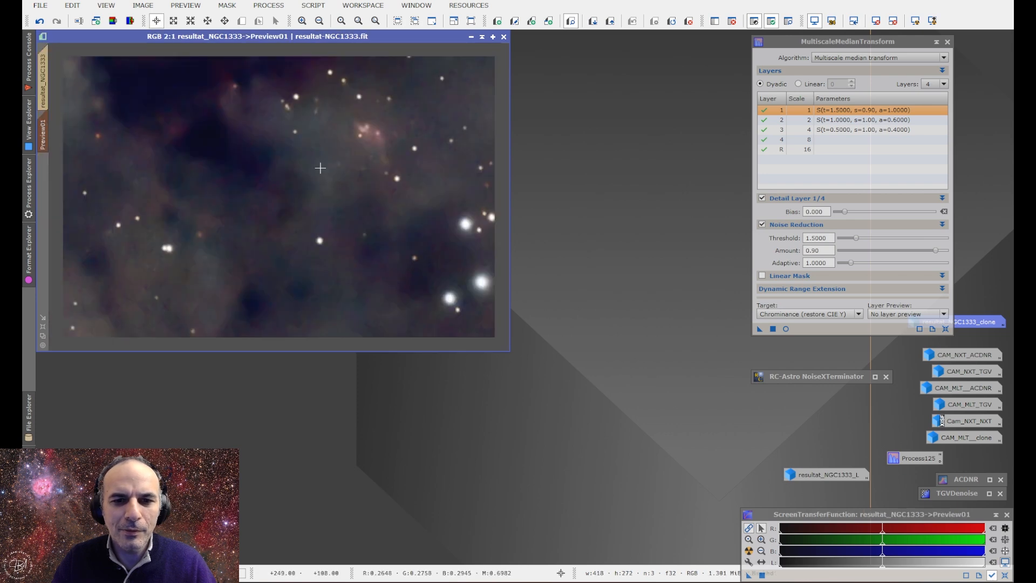
pyautogui.click(786, 330)
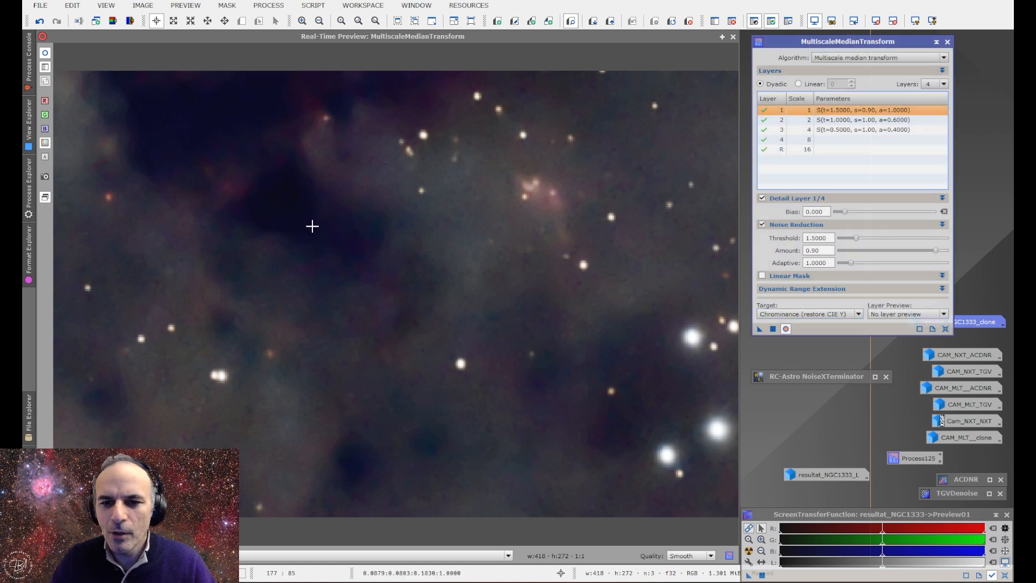
# Step: Set the noise reduction thresholds of layers 1, 2 and 3 to 3.0, 2.0 and 1.0
pyautogui.moveTo(852, 238); pyautogui.dragTo(873, 240)
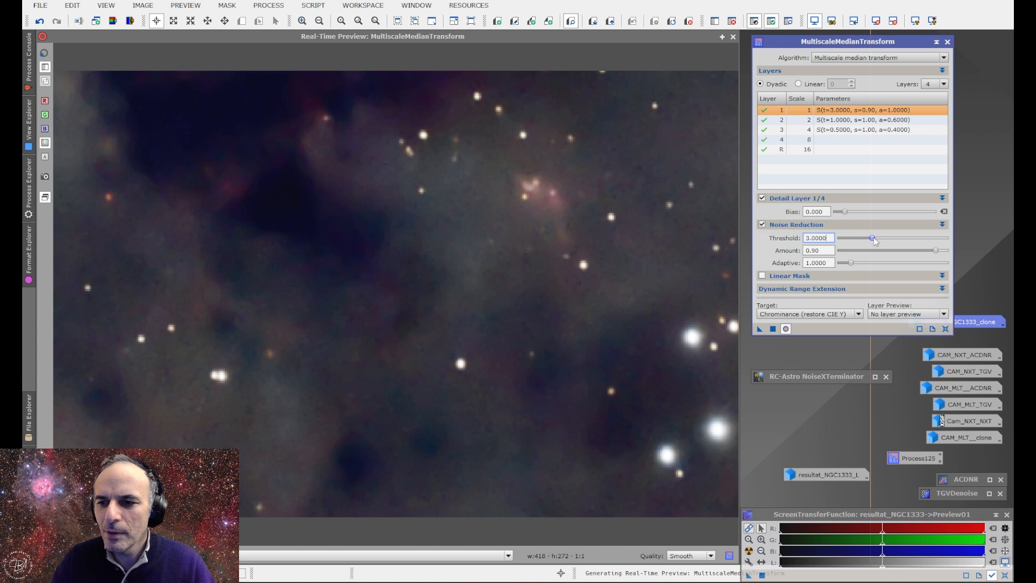
pyautogui.click(846, 120)
pyautogui.moveTo(854, 241)
pyautogui.mouseDown()
pyautogui.moveTo(864, 241)
pyautogui.moveTo(855, 241)
pyautogui.mouseUp()
pyautogui.click(842, 131)
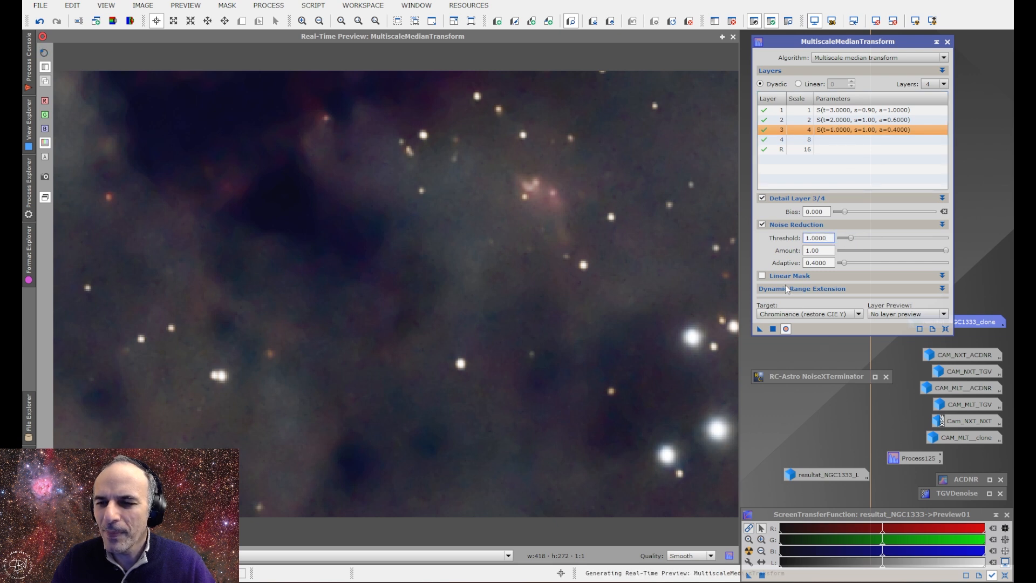
# Step: Compare the real-time preview with and without the multiscale noise reduction
pyautogui.click(44, 53)
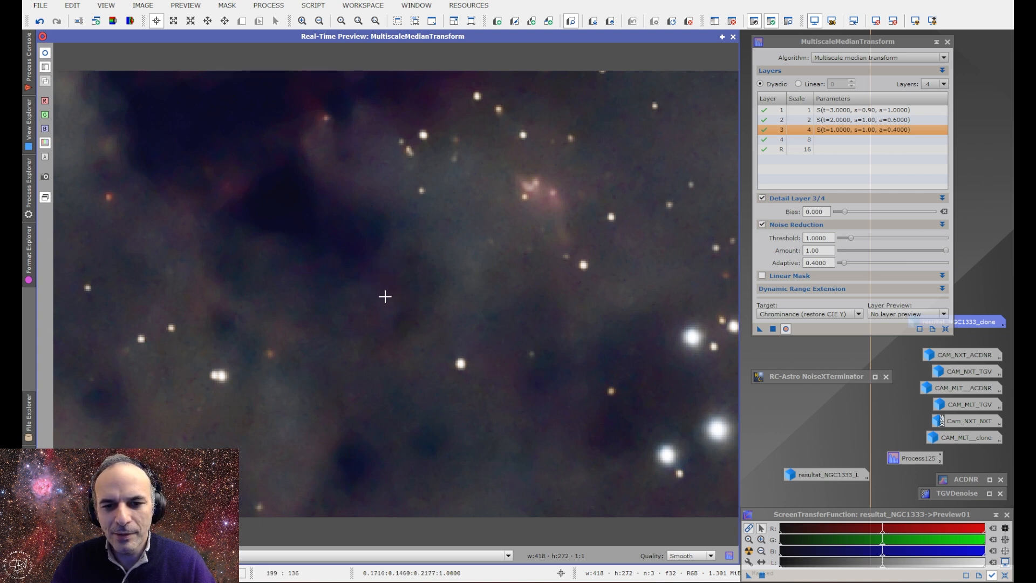
pyautogui.click(46, 56)
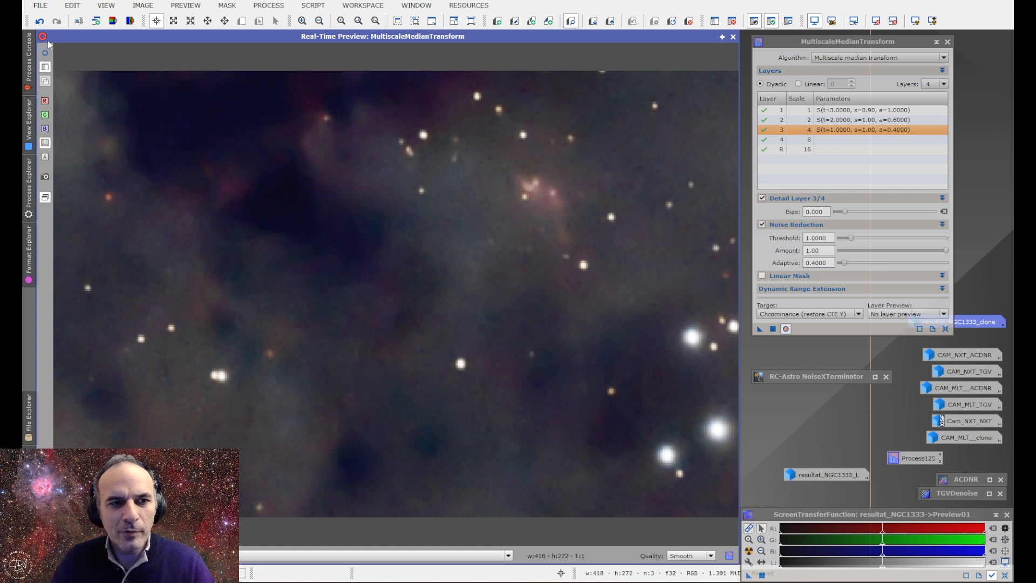
pyautogui.click(45, 52)
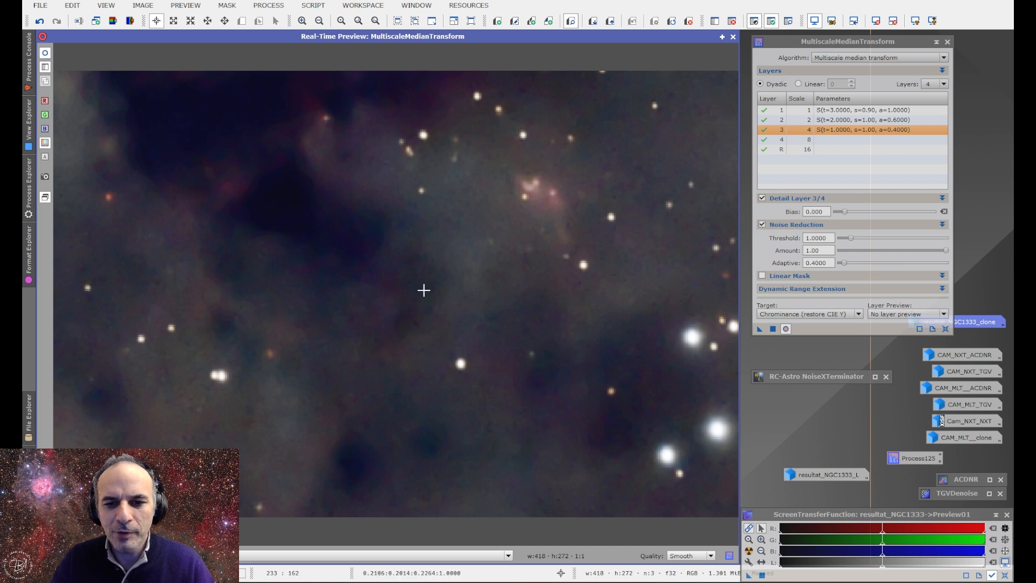
# Step: Raise the noise reduction thresholds of layers 1, 2 and 3 to 5.0, 3.0 and 2.0, with layer 1's amount at 1.00
pyautogui.press('Up')
pyautogui.press('Up')
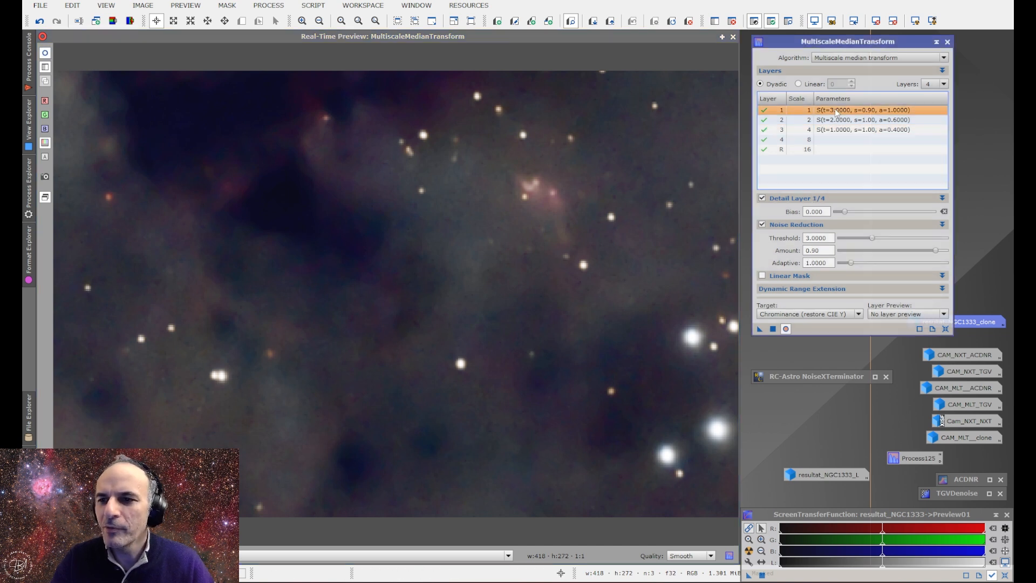
pyautogui.moveTo(874, 238); pyautogui.dragTo(956, 249)
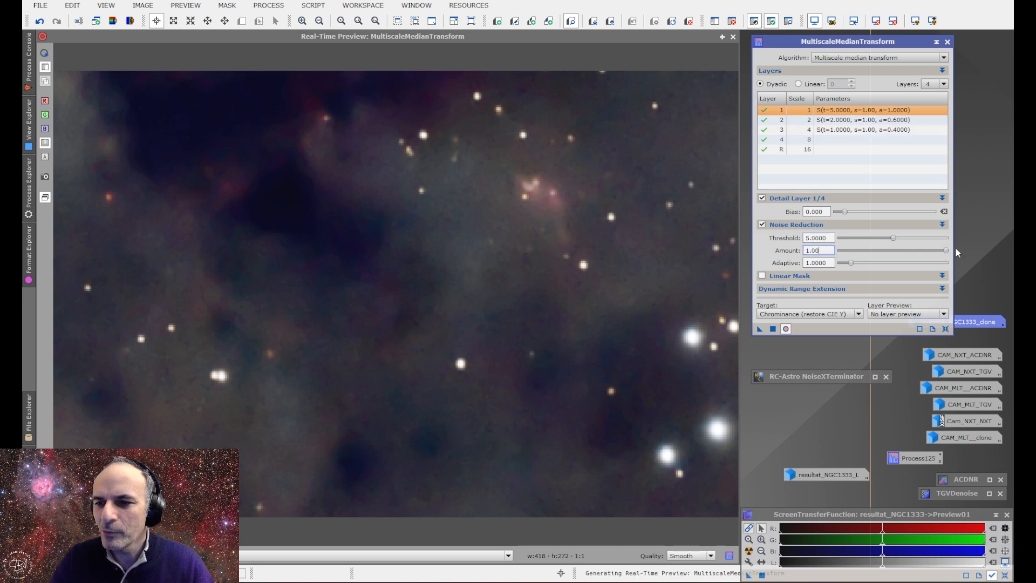
pyautogui.press('Down')
pyautogui.moveTo(863, 241); pyautogui.dragTo(872, 240)
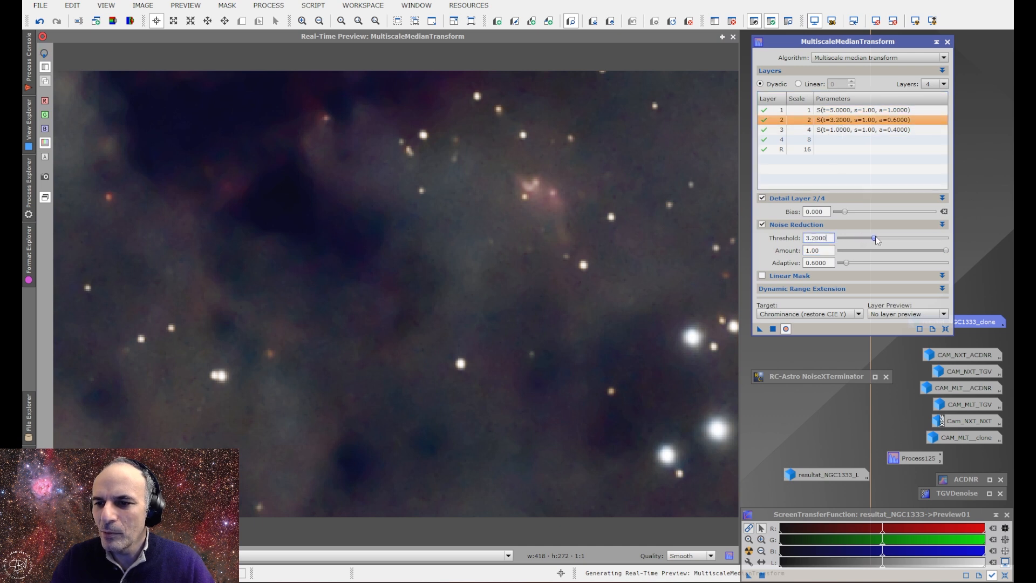
pyautogui.moveTo(875, 237); pyautogui.dragTo(861, 240)
pyautogui.click(850, 132)
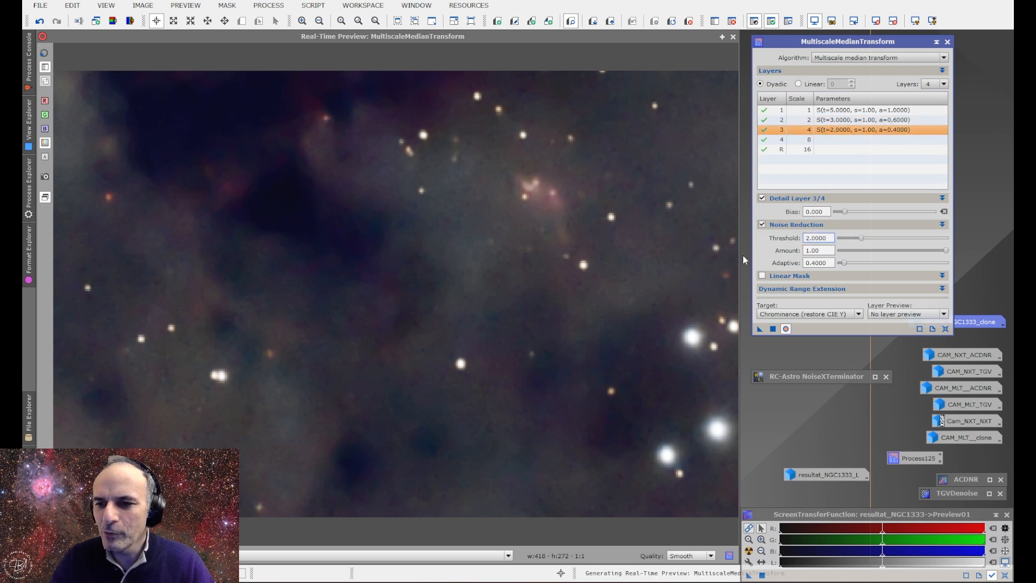
# Step: Set the adaptive value of layers 2 and 3 to 1.0, and close the real-time preview
pyautogui.click(863, 120)
pyautogui.moveTo(846, 263); pyautogui.dragTo(851, 267)
pyautogui.click(863, 130)
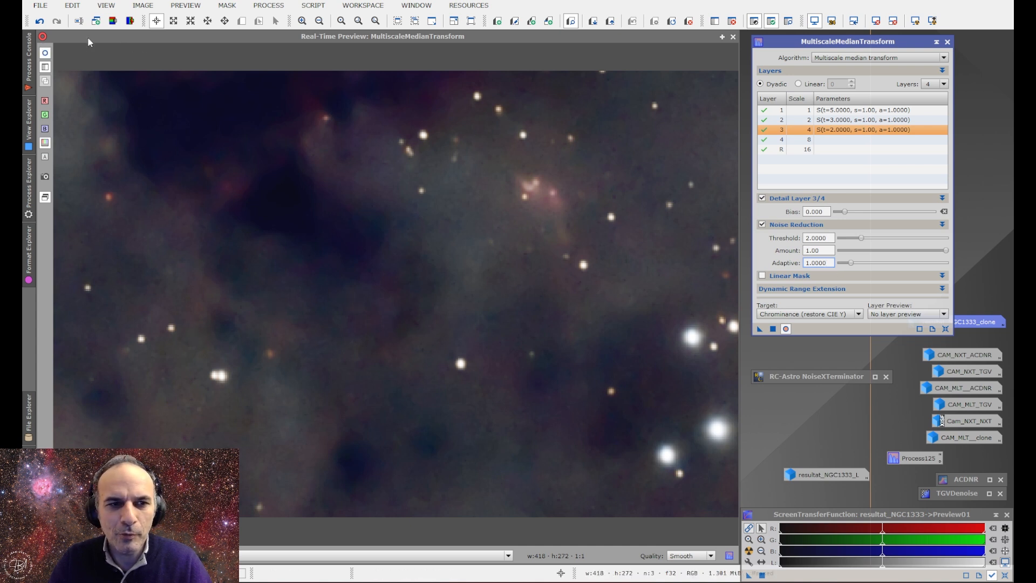
pyautogui.click(262, 236)
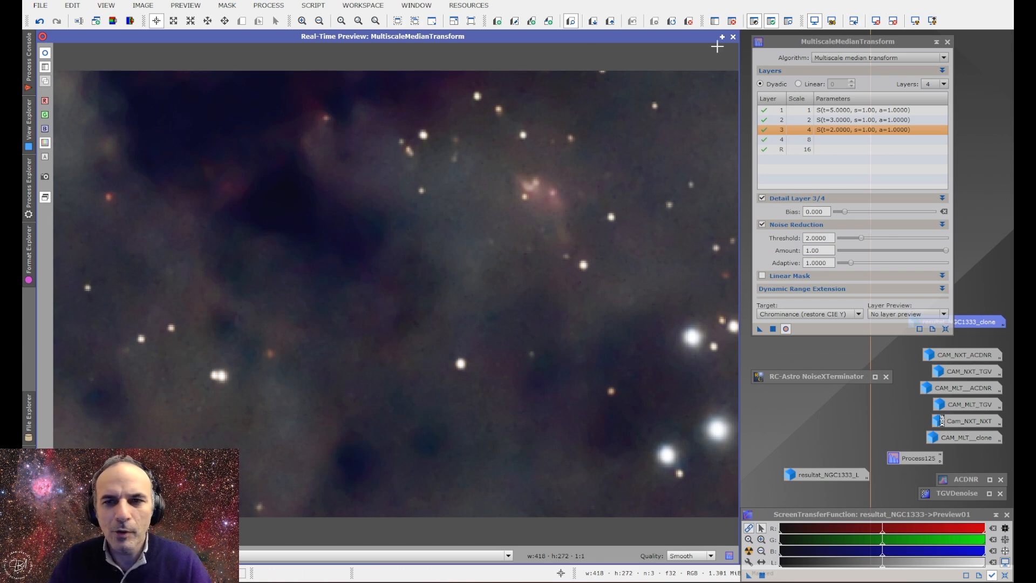
pyautogui.click(733, 37)
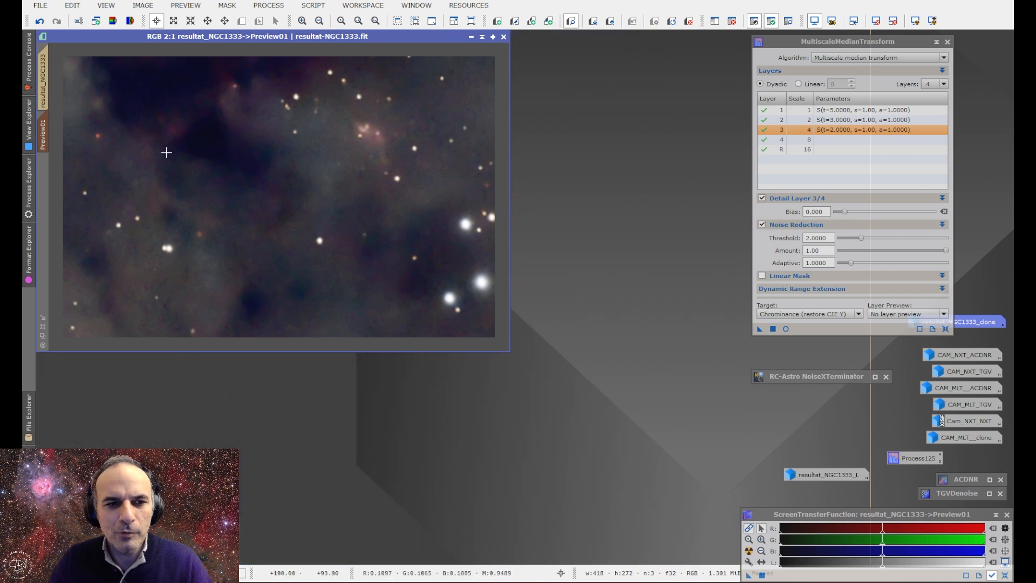
# Step: Delete all previews of the resultat_NGC1333 image and apply the MultiscaleMedianTransform to the full image
pyautogui.click(42, 76)
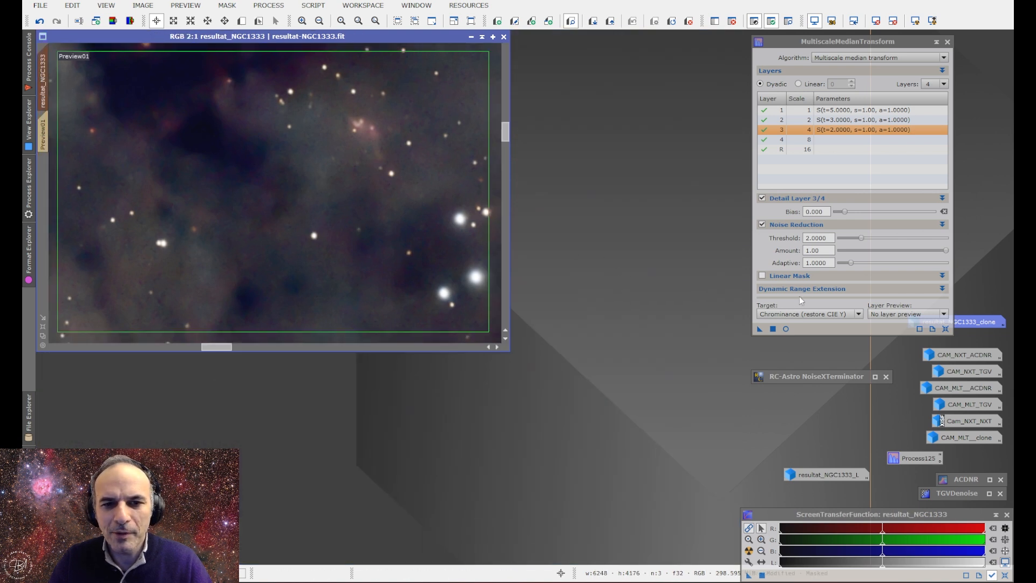
pyautogui.click(186, 6)
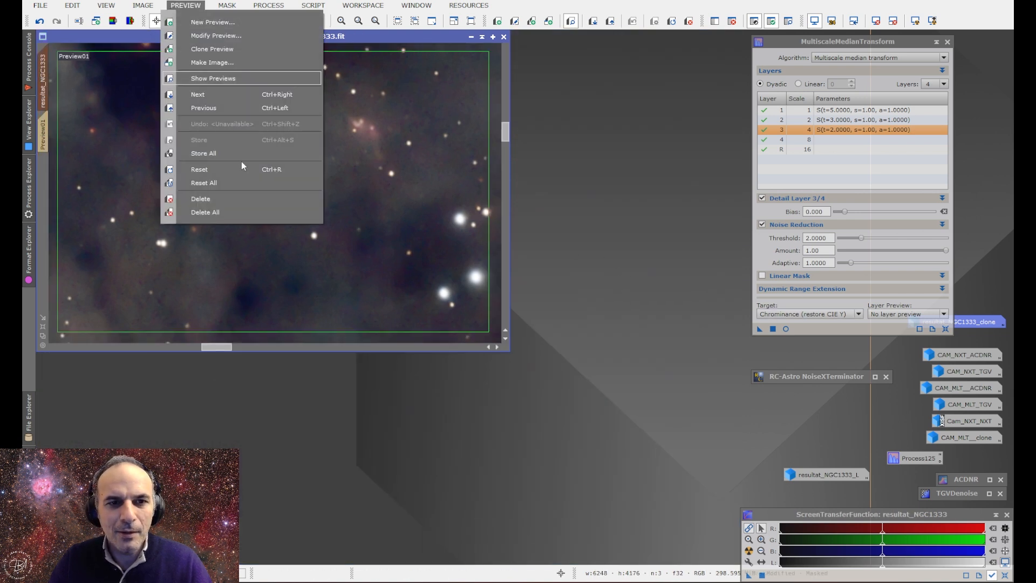
pyautogui.click(237, 213)
pyautogui.moveTo(758, 332); pyautogui.dragTo(273, 222)
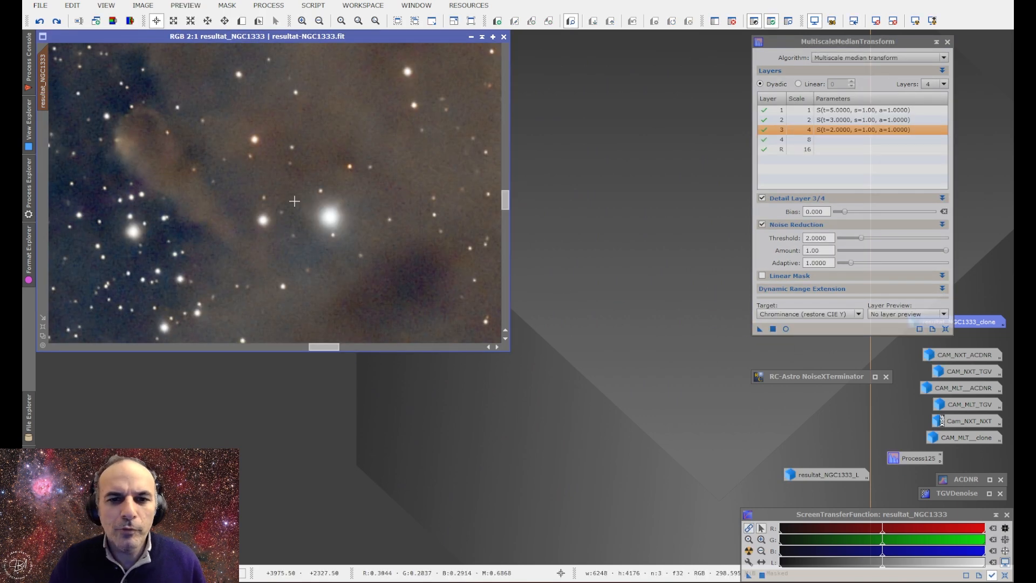
# Step: Compare the image before and after the chrominance noise reduction, examining the nebula and stars at several magnifications
pyautogui.scroll(-3, 195, 138)
pyautogui.scroll(3, 195, 138)
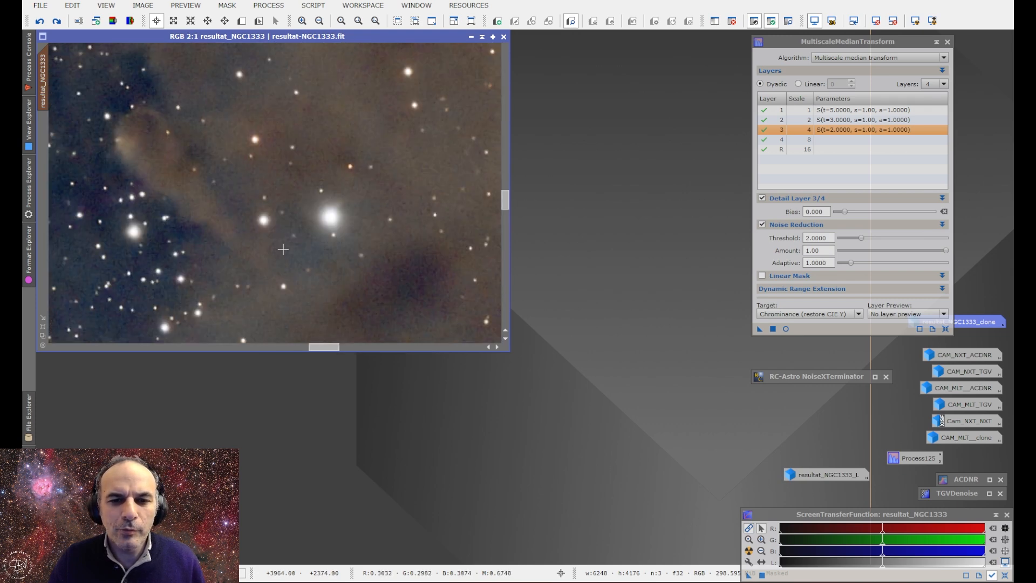
pyautogui.click(57, 23)
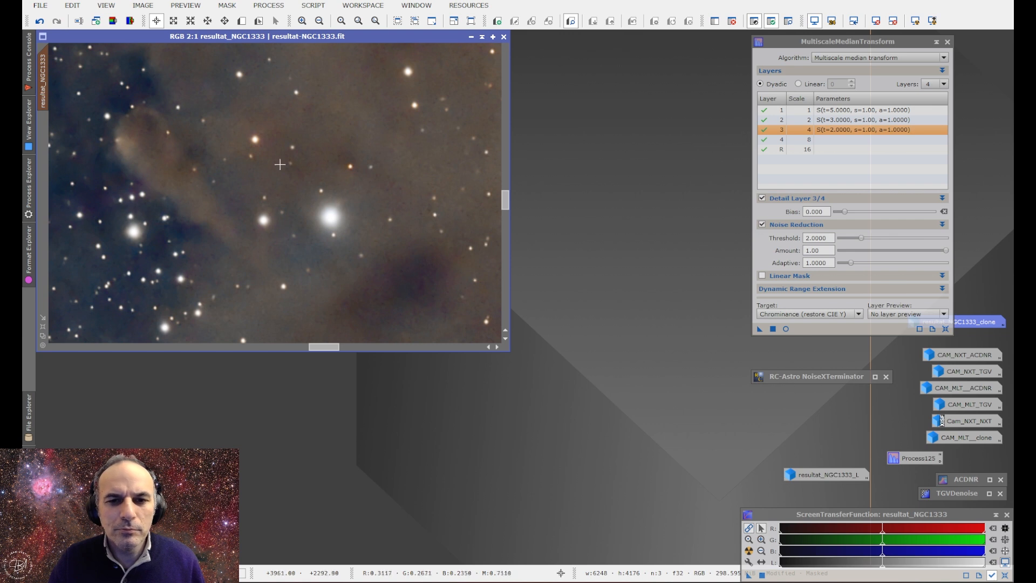
pyautogui.scroll(-1, 271, 171)
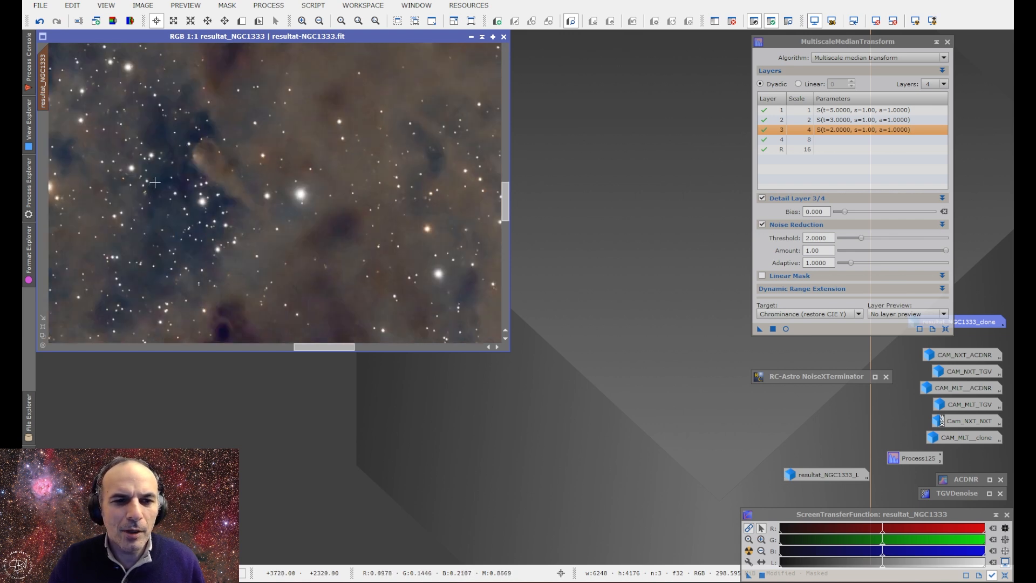
pyautogui.scroll(1, 154, 183)
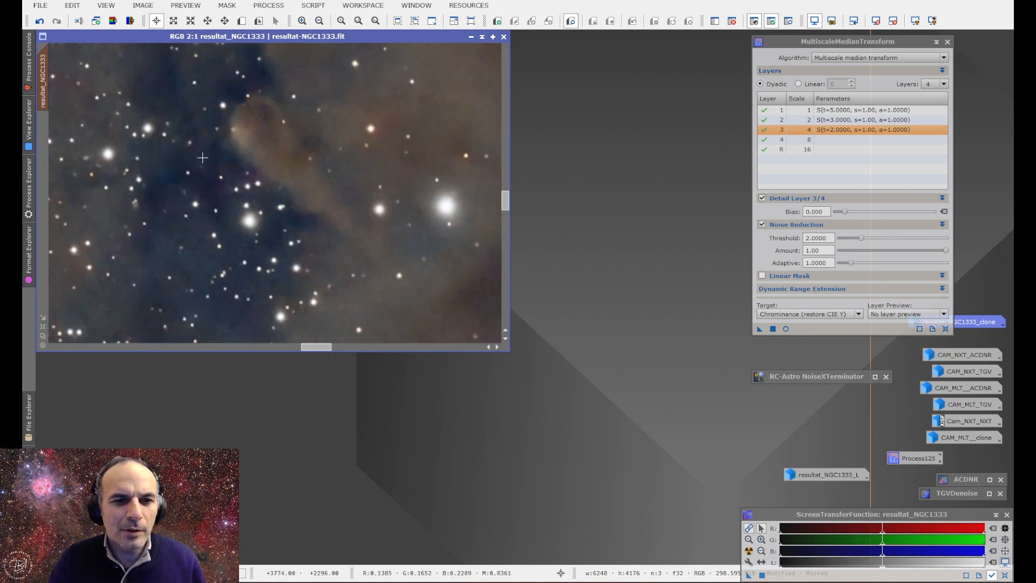
pyautogui.scroll(-1, 191, 175)
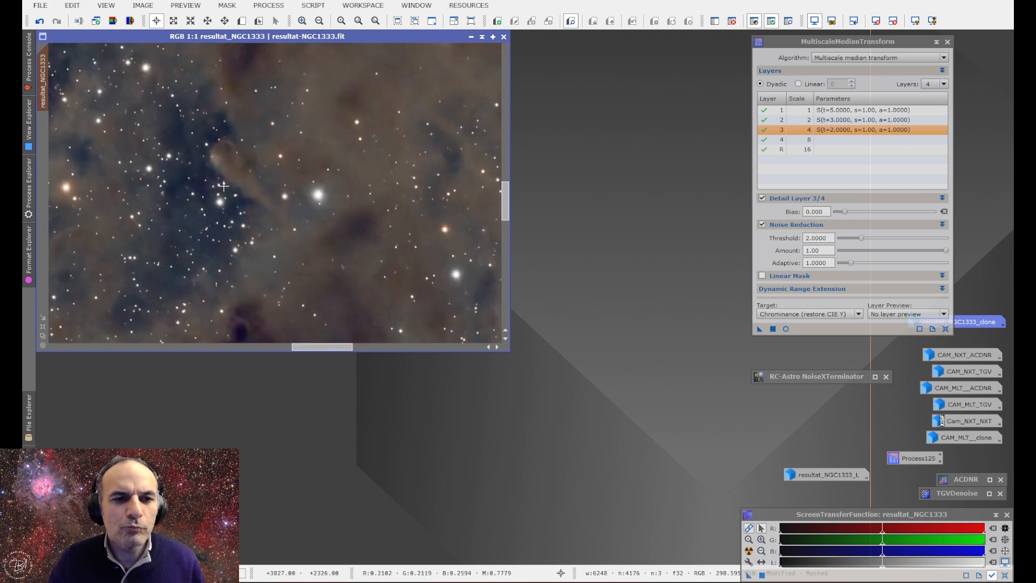
pyautogui.scroll(-5, 185, 209)
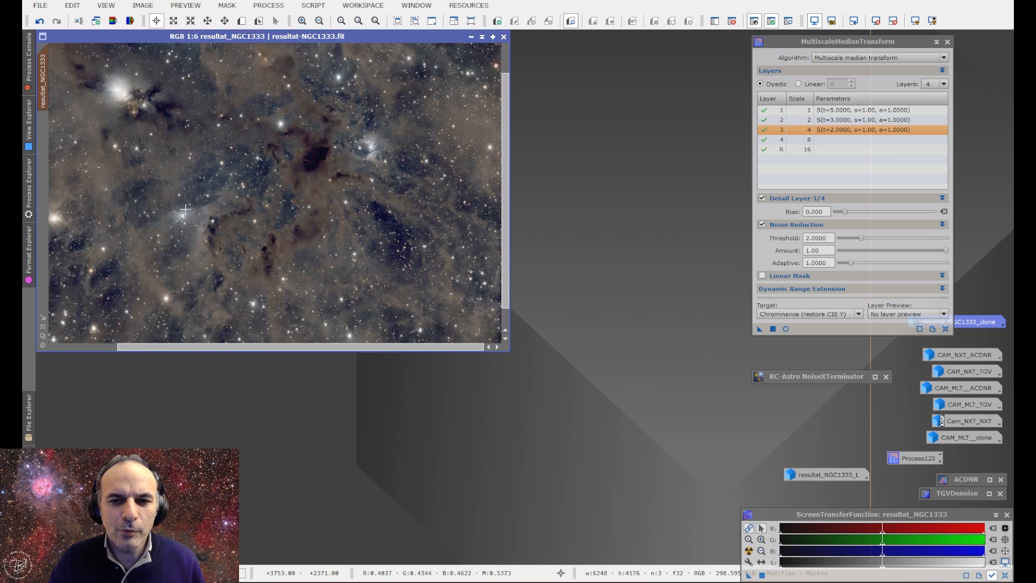
pyautogui.scroll(-1, 185, 209)
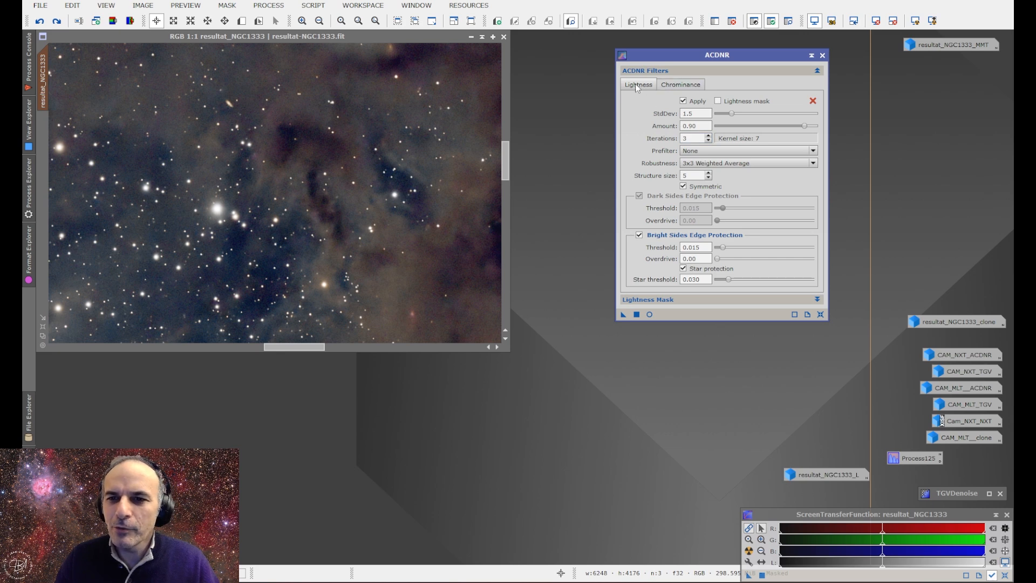
# Step: Create a preview of about 821 × 510 px around the dark nebula and start the ACDNR real-time preview on it
pyautogui.click(678, 86)
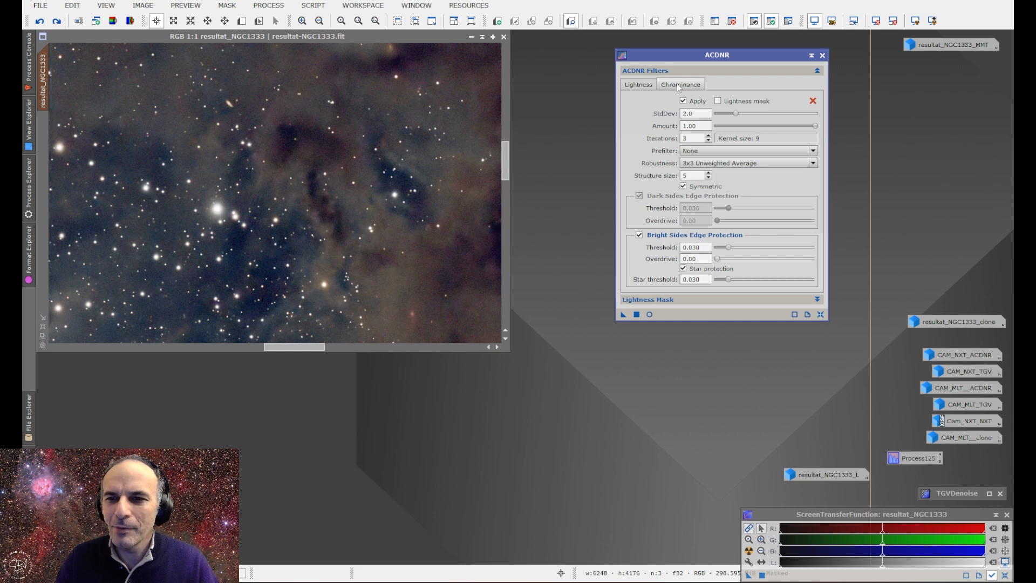
pyautogui.click(647, 85)
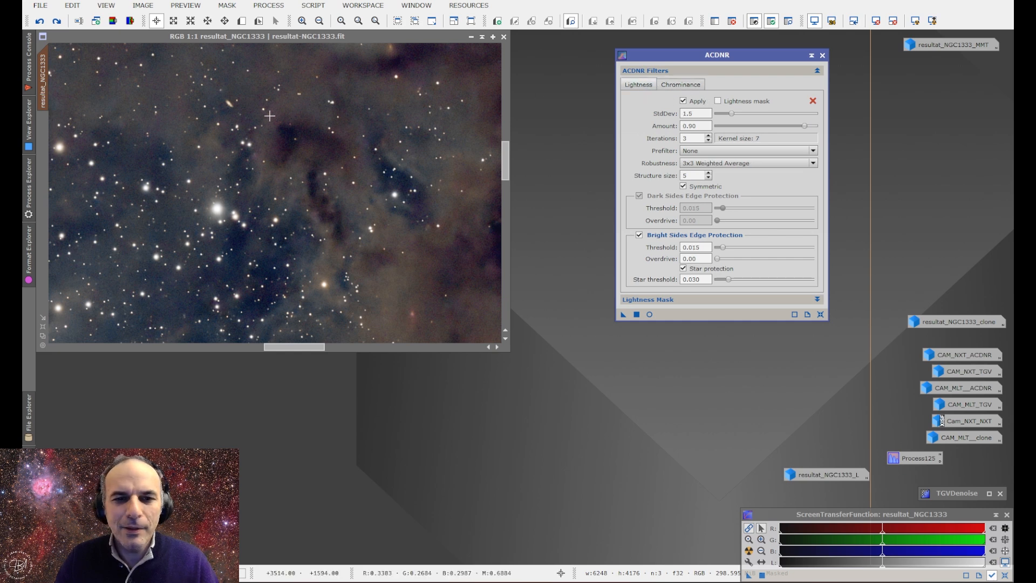
pyautogui.hotkey('alt', 'n')
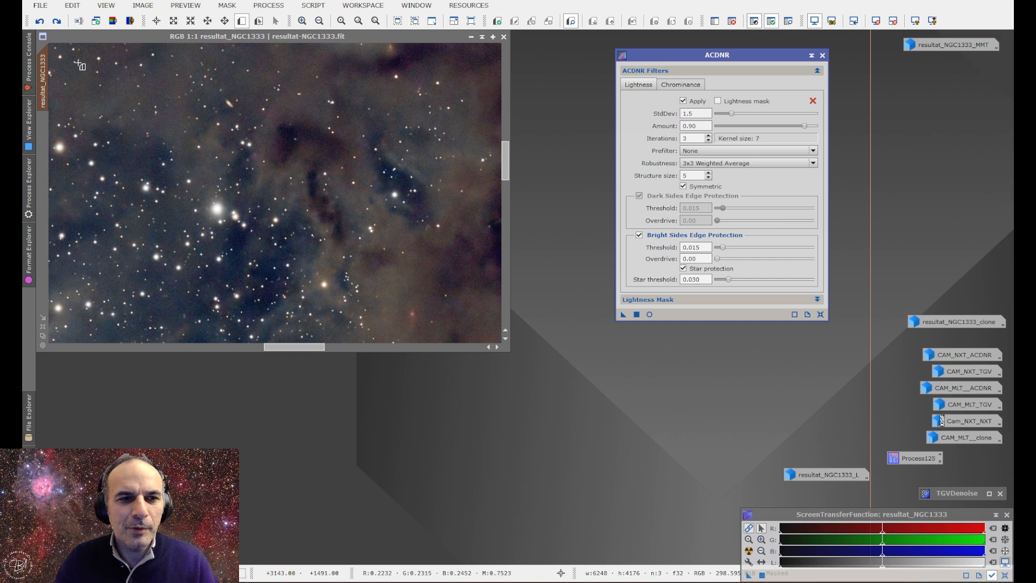
pyautogui.moveTo(62, 58); pyautogui.dragTo(481, 319)
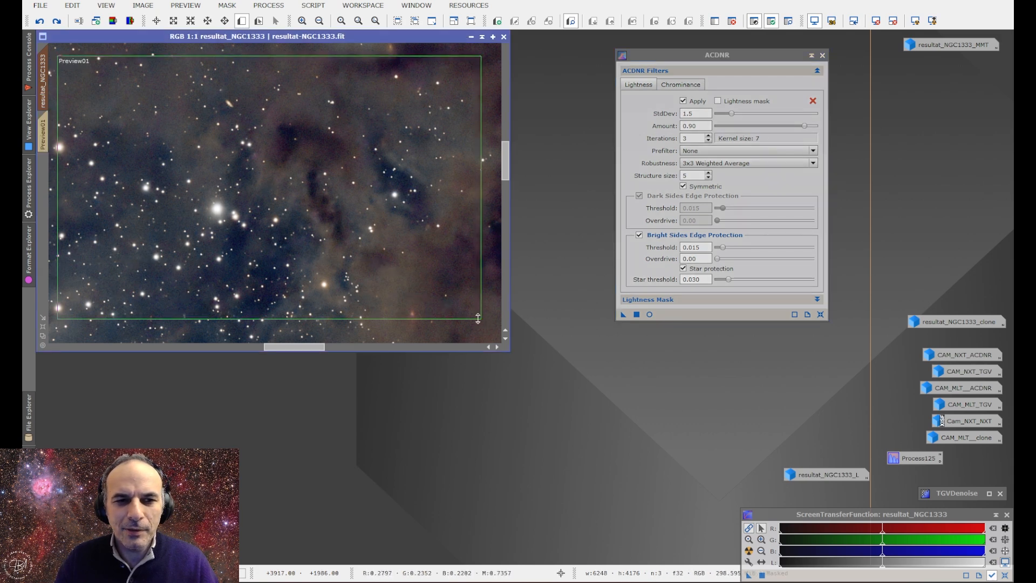
pyautogui.click(42, 129)
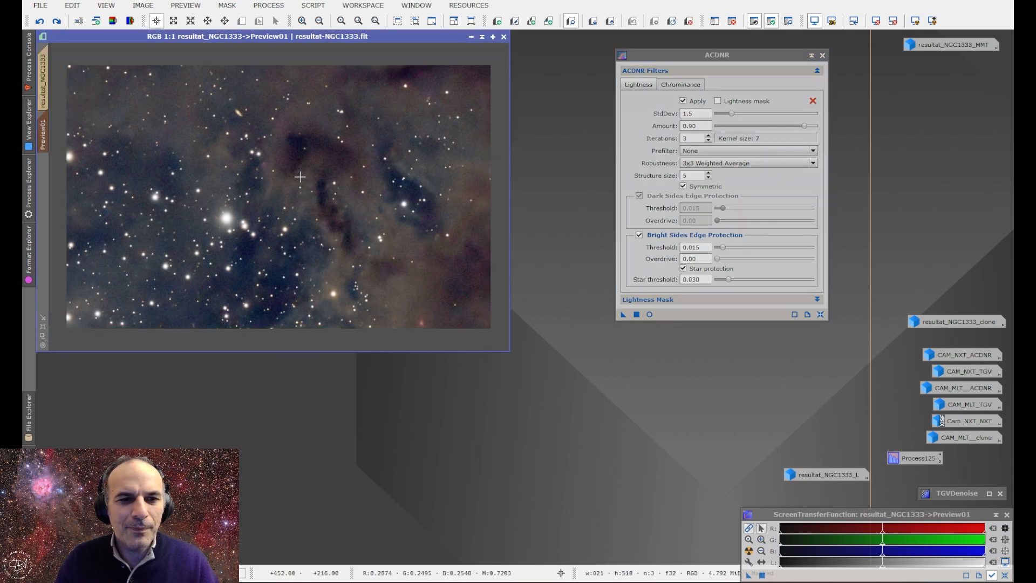
pyautogui.click(649, 315)
pyautogui.moveTo(666, 54); pyautogui.dragTo(799, 54)
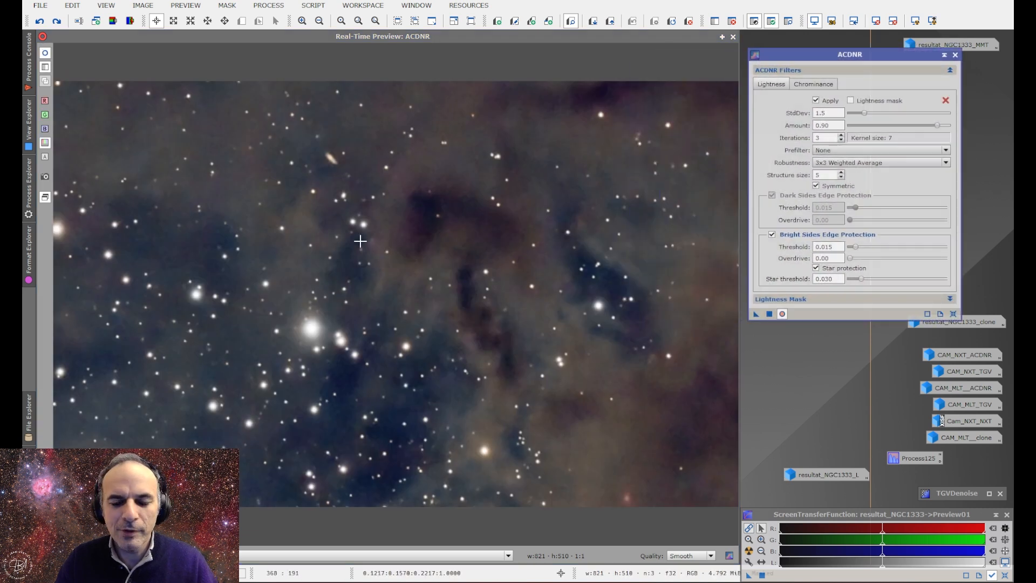
# Step: Set the ACDNR lightness StdDev to 1.0 and compare the preview with and without the filter
pyautogui.click(46, 54)
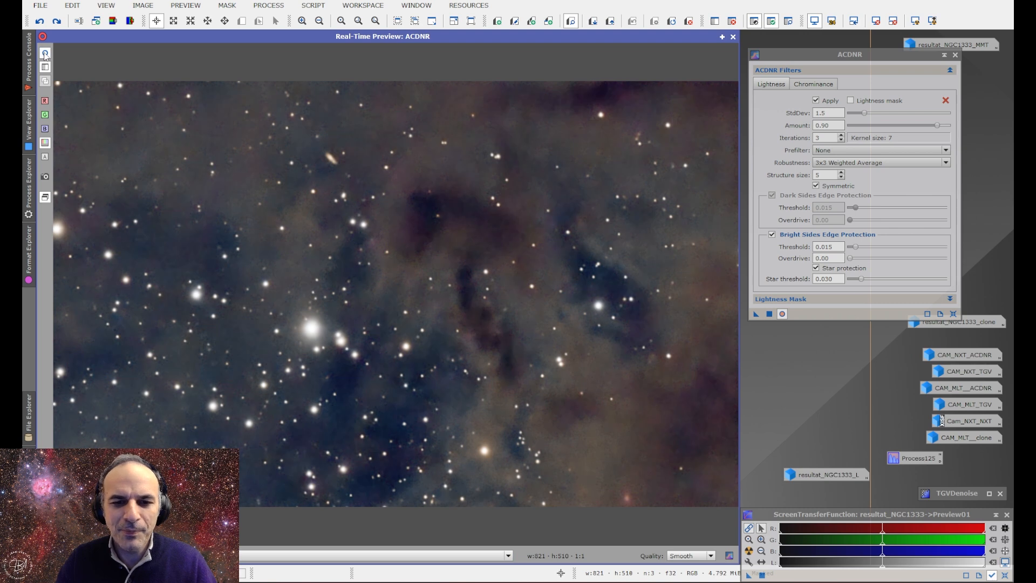
pyautogui.moveTo(866, 113); pyautogui.dragTo(862, 114)
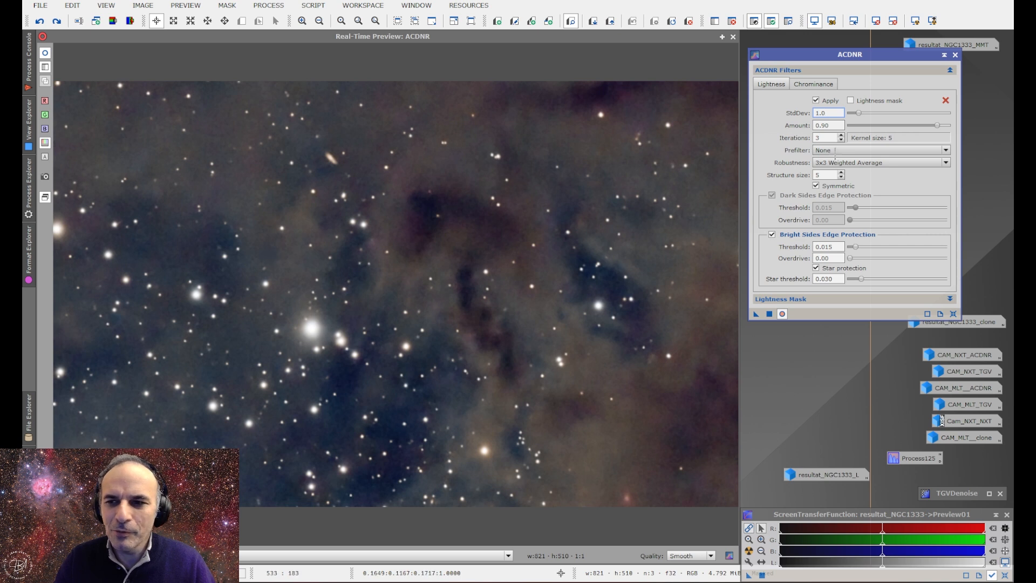
pyautogui.click(47, 56)
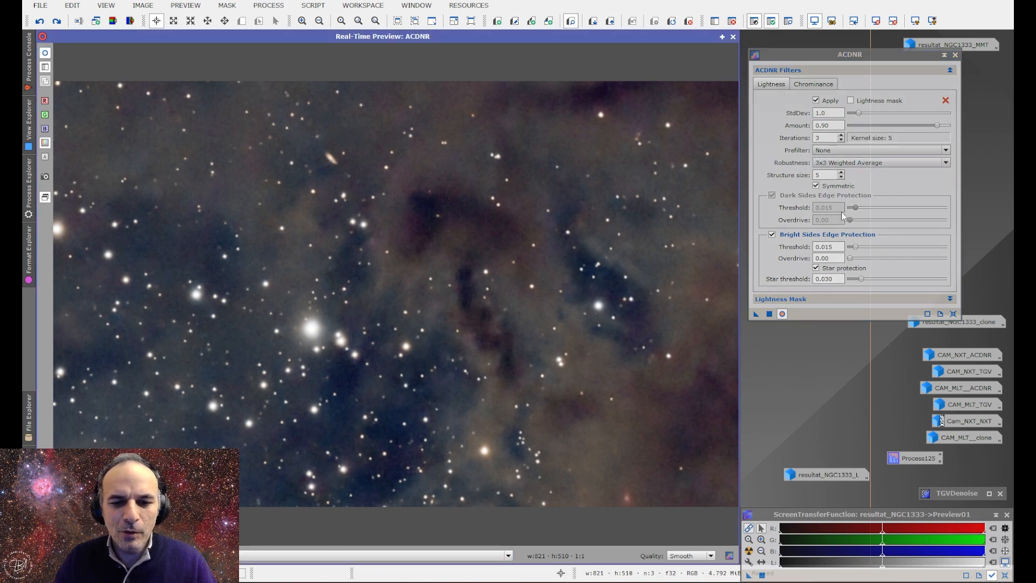
pyautogui.click(859, 118)
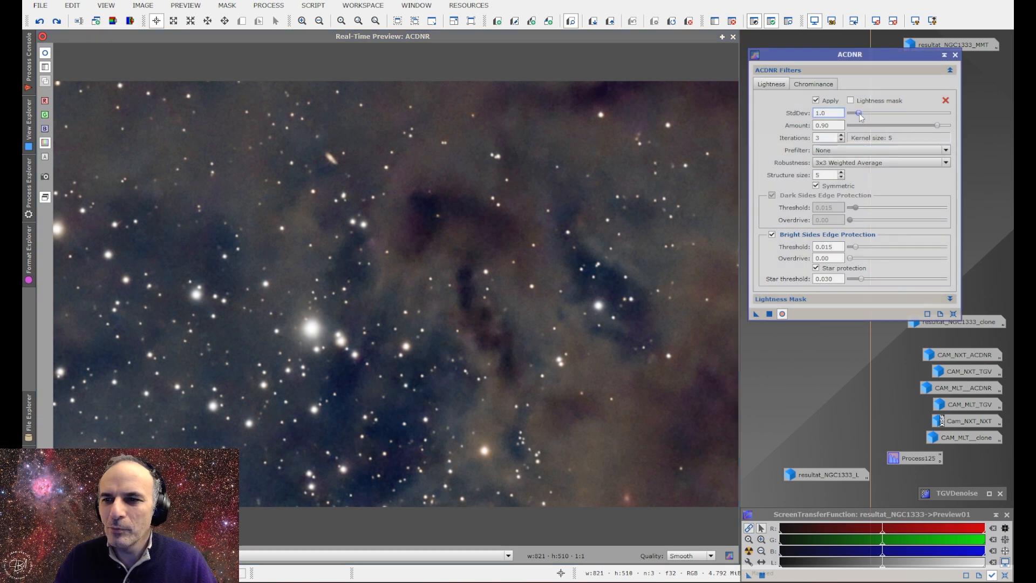
# Step: Set the ACDNR lightness StdDev to 1.1 and Amount to 0.85, and compare the preview with and without the filter
pyautogui.moveTo(861, 117); pyautogui.dragTo(860, 117)
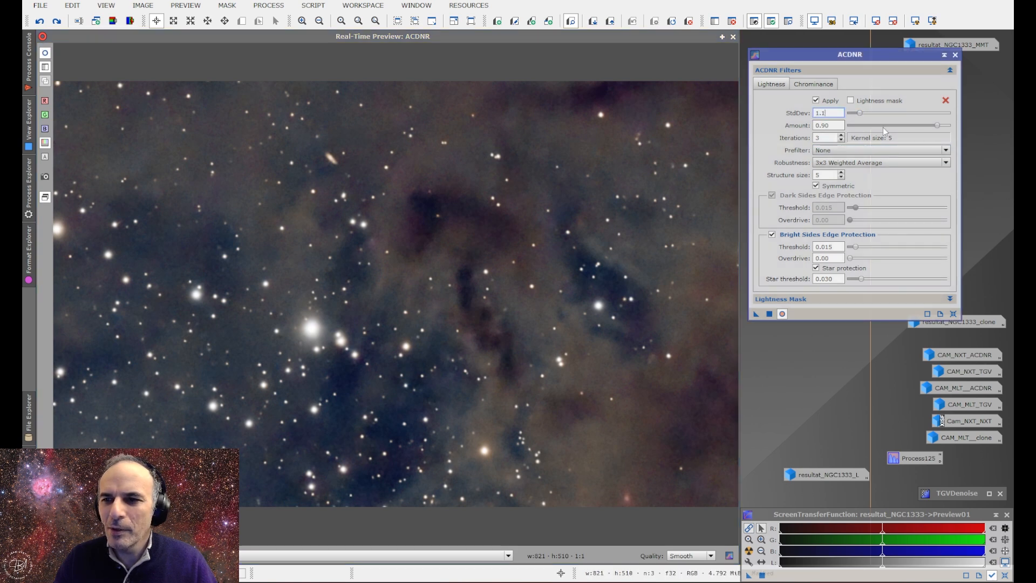
pyautogui.moveTo(938, 125); pyautogui.dragTo(933, 127)
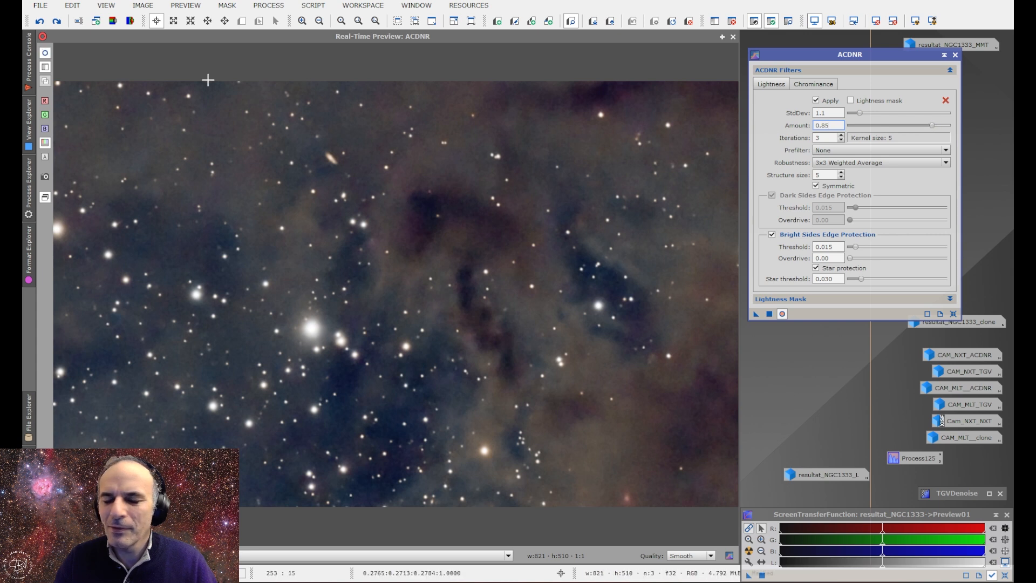
pyautogui.click(45, 56)
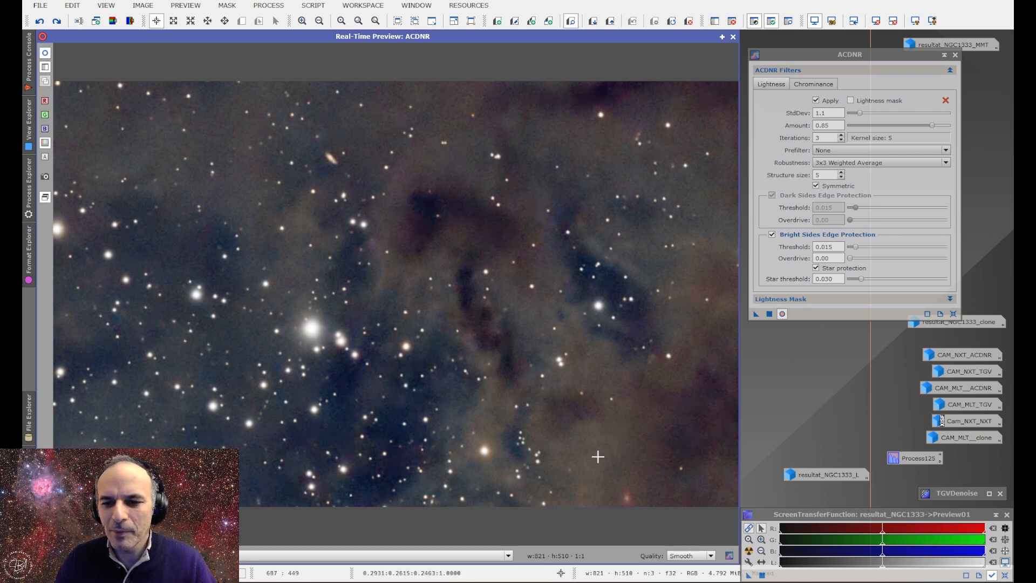
# Step: Set the ACDNR chrominance StdDev to 3.0, checking the preview with and without the filter
pyautogui.click(823, 82)
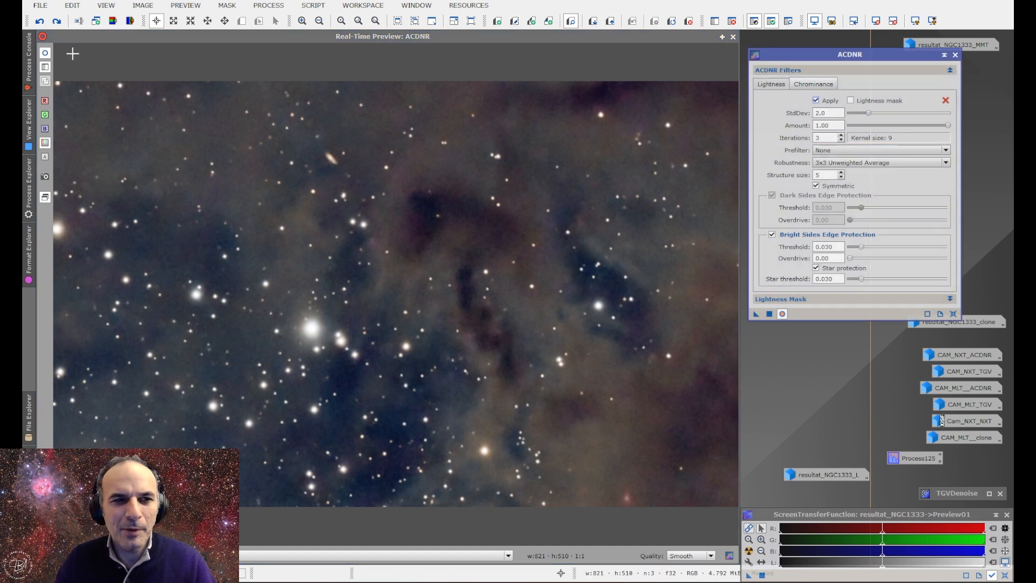
pyautogui.click(46, 56)
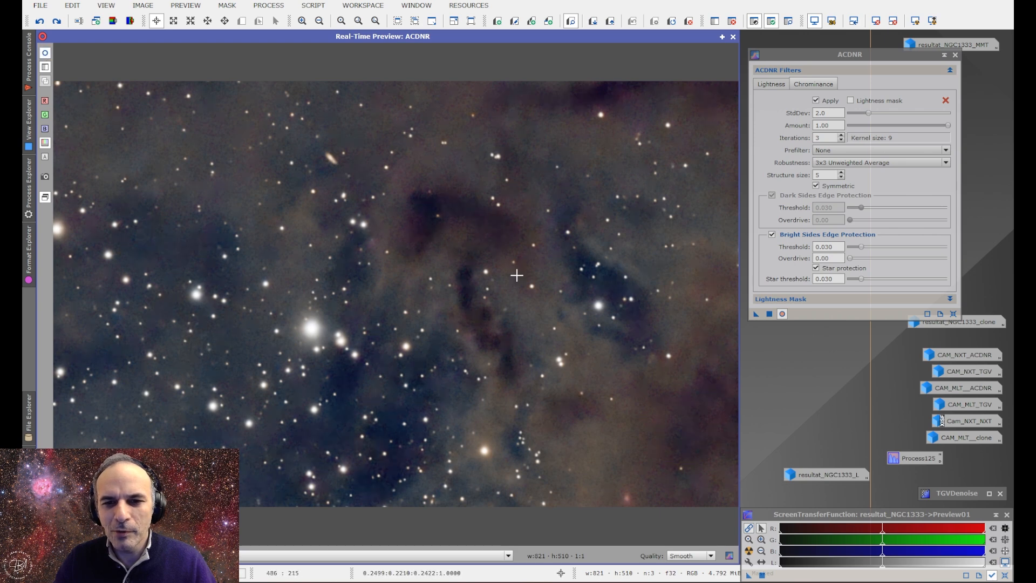
pyautogui.moveTo(868, 111); pyautogui.dragTo(878, 113)
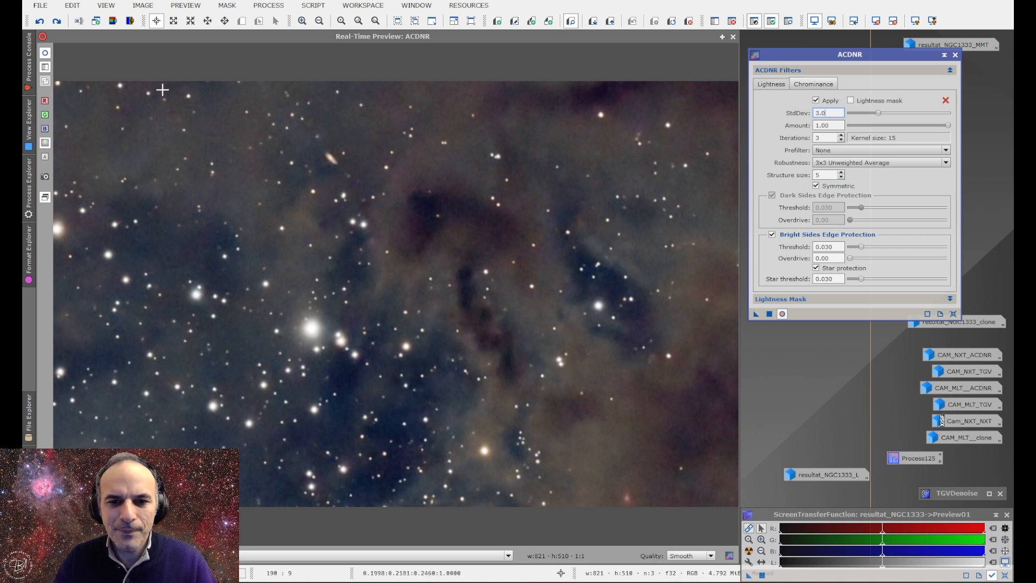
pyautogui.click(618, 221)
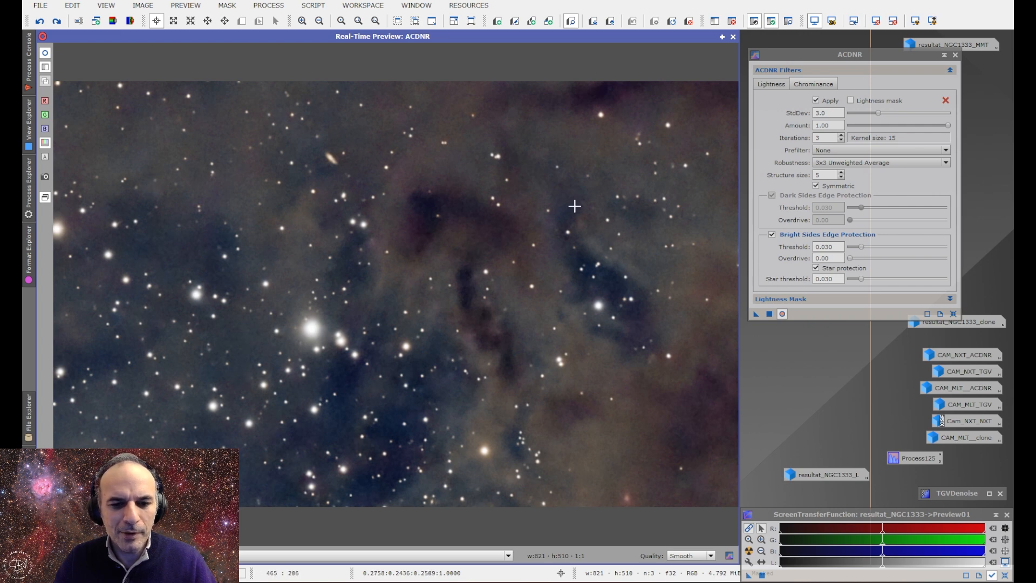
# Step: Set the ACDNR lightness StdDev to 1.2 and compare the preview with and without the filter
pyautogui.click(776, 85)
pyautogui.doubleClick(825, 113)
pyautogui.write('1.2')
pyautogui.press('Return')
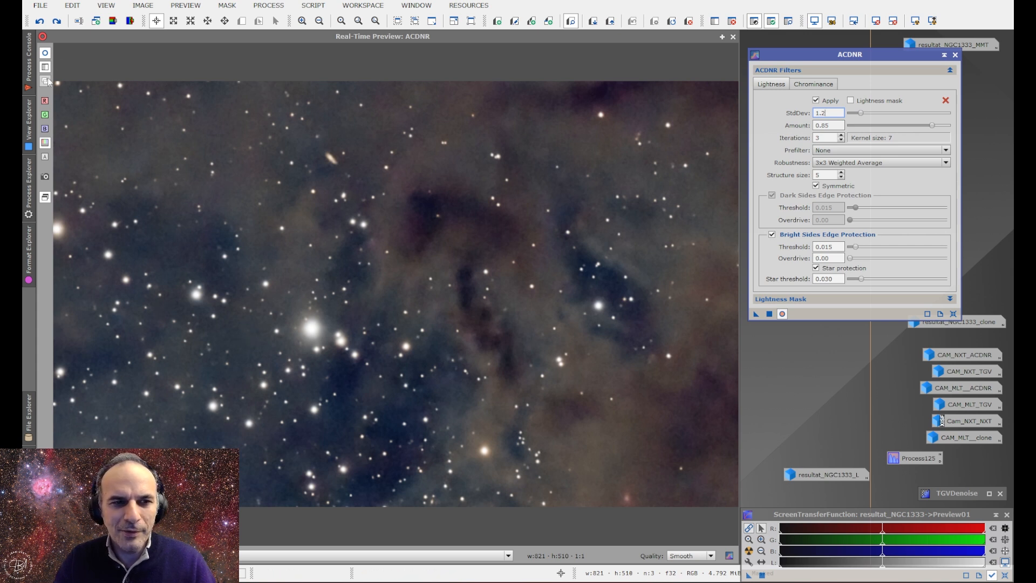
pyautogui.click(45, 53)
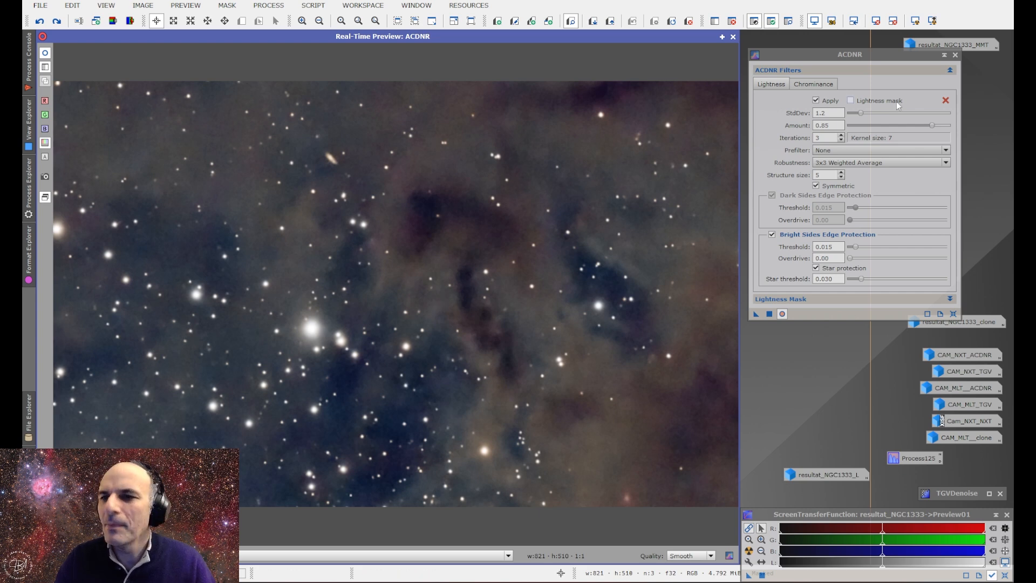
# Step: Close the real-time preview, delete all previews and apply ACDNR to the full resultat_NGC1333 image
pyautogui.click(732, 37)
pyautogui.click(185, 6)
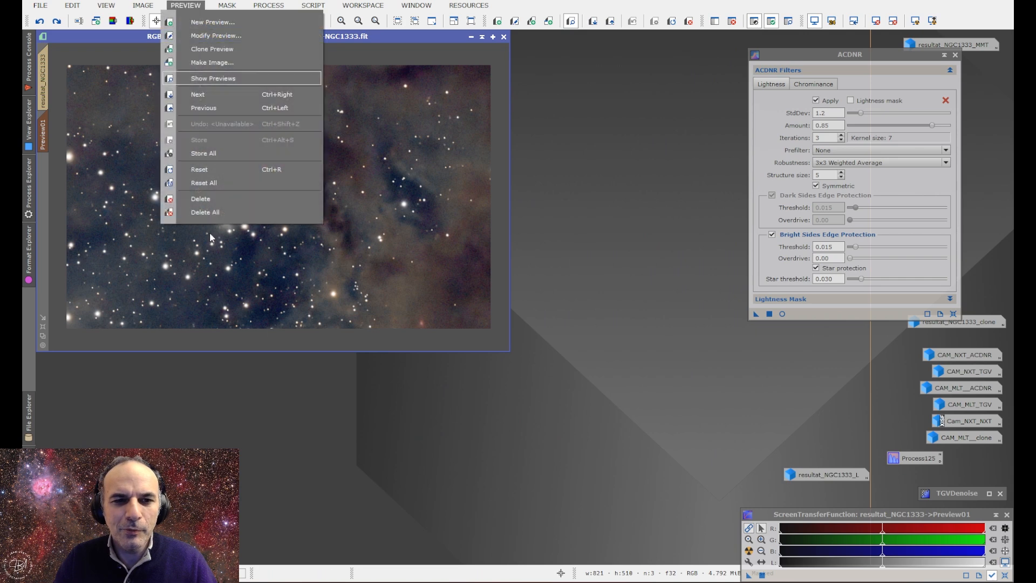
pyautogui.click(205, 212)
pyautogui.click(756, 314)
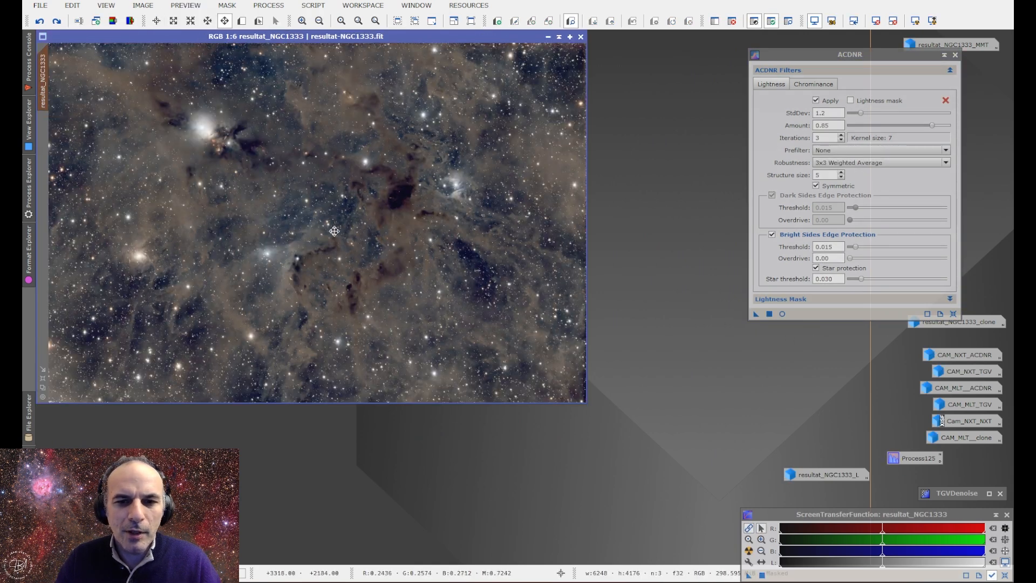
# Step: Compare the full image before and after ACDNR around the dark nebula and nearby star fields at 1:1 and 2:1
pyautogui.scroll(1, 377, 201)
pyautogui.scroll(3, 377, 199)
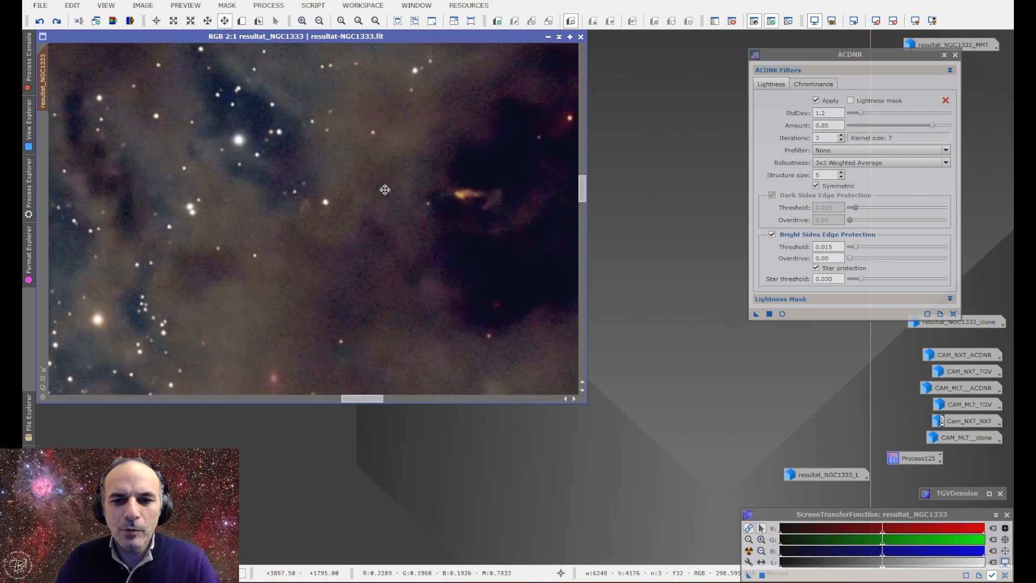
pyautogui.moveTo(383, 190); pyautogui.dragTo(315, 173)
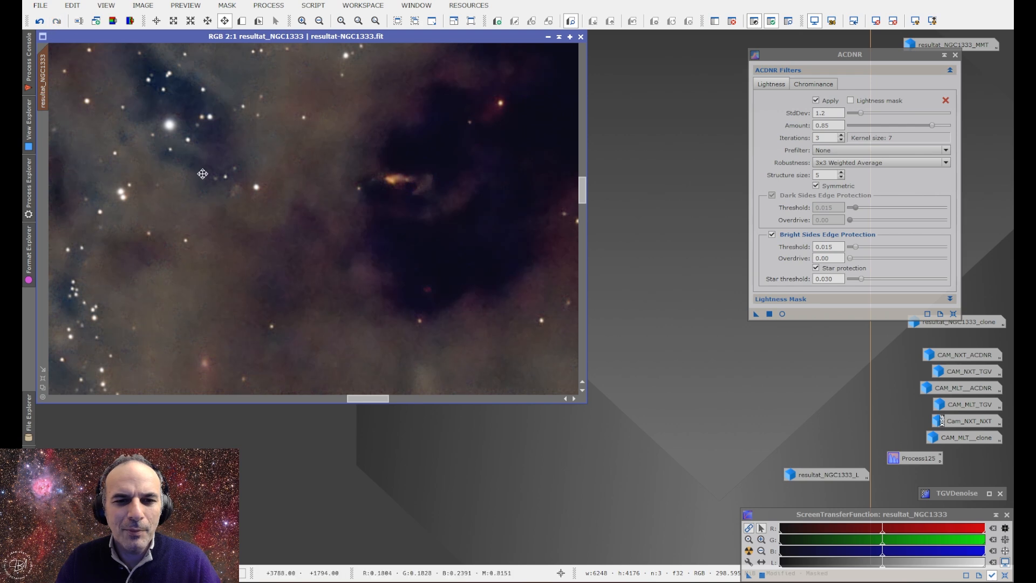
pyautogui.scroll(-1, 201, 179)
pyautogui.moveTo(201, 179); pyautogui.dragTo(257, 222)
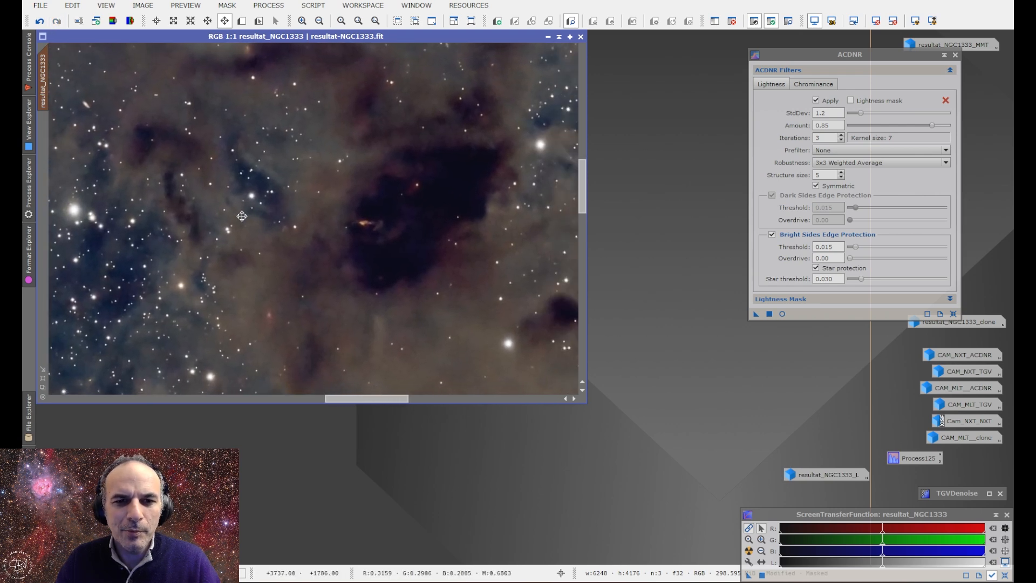
pyautogui.moveTo(178, 215); pyautogui.dragTo(274, 172)
pyautogui.click(56, 21)
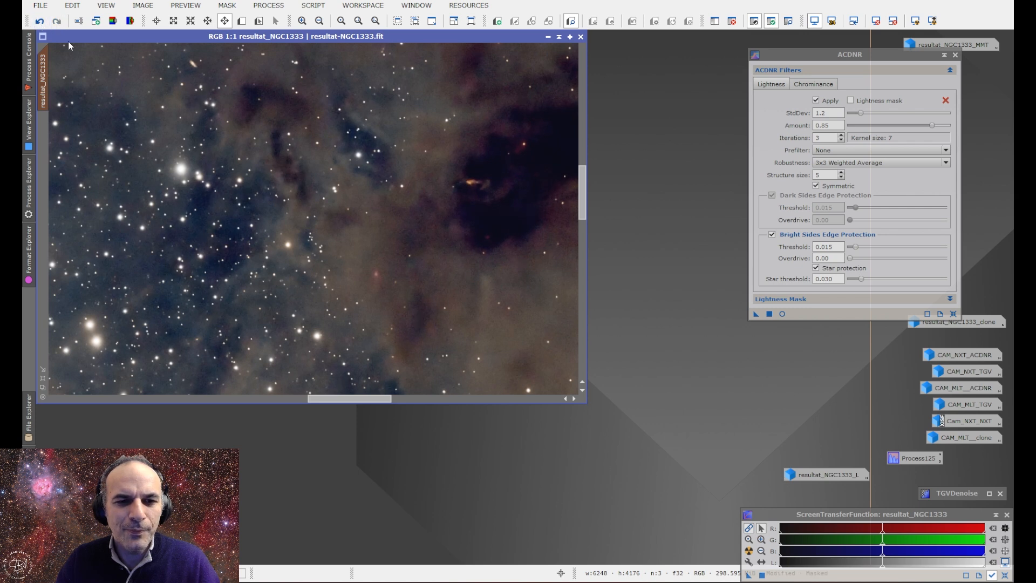
pyautogui.moveTo(460, 192); pyautogui.dragTo(318, 227)
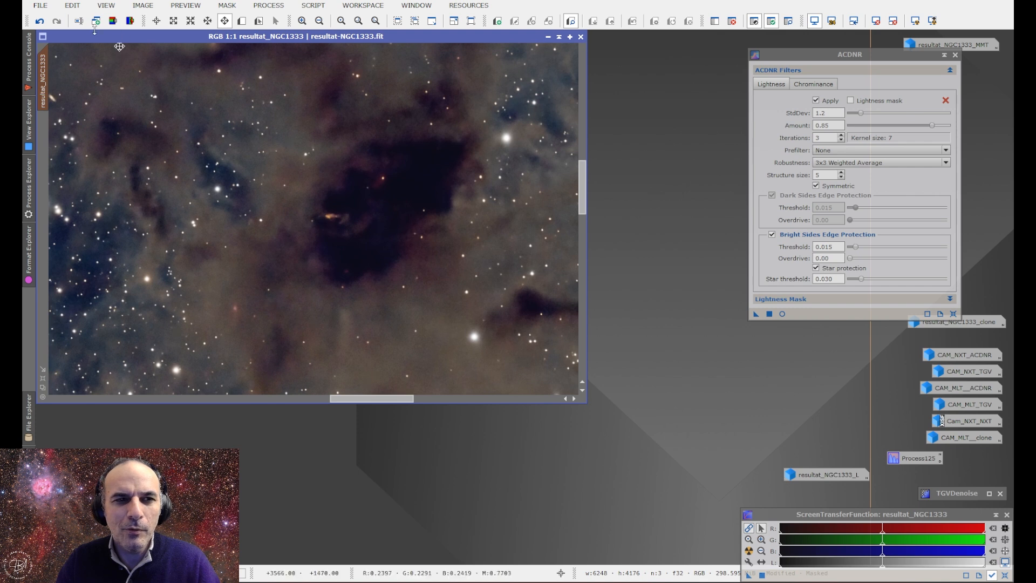
pyautogui.click(39, 21)
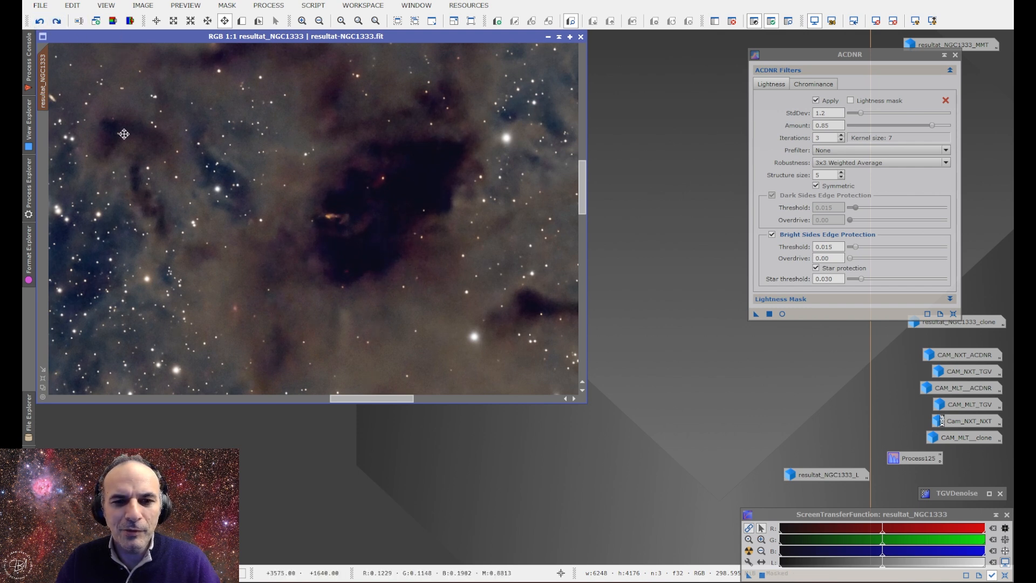
pyautogui.click(56, 21)
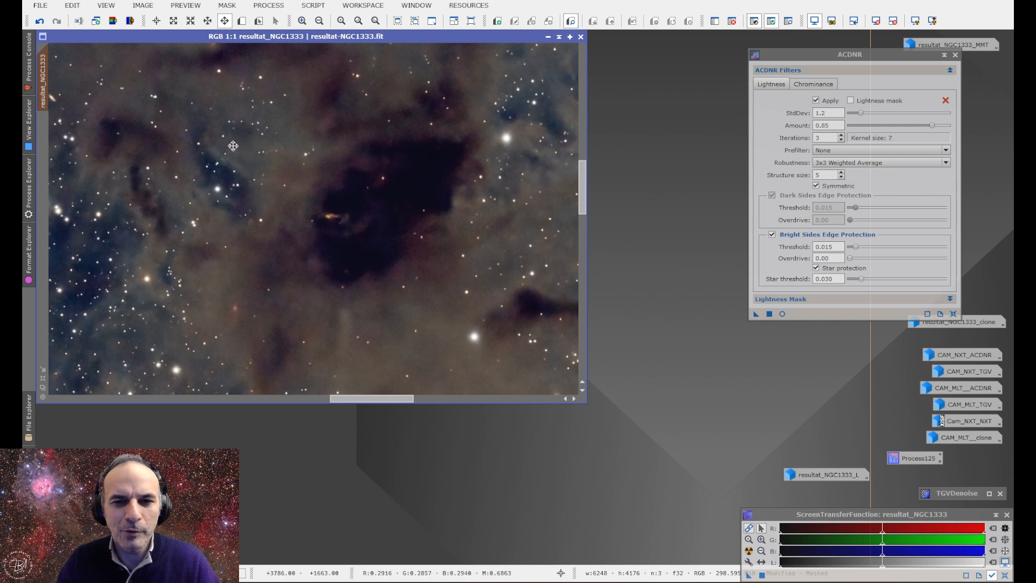
# Step: Duplicate the ACDNR-filtered image and keep the copy minimized as resultat_NGC1333_ACDNR
pyautogui.scroll(-5, 326, 254)
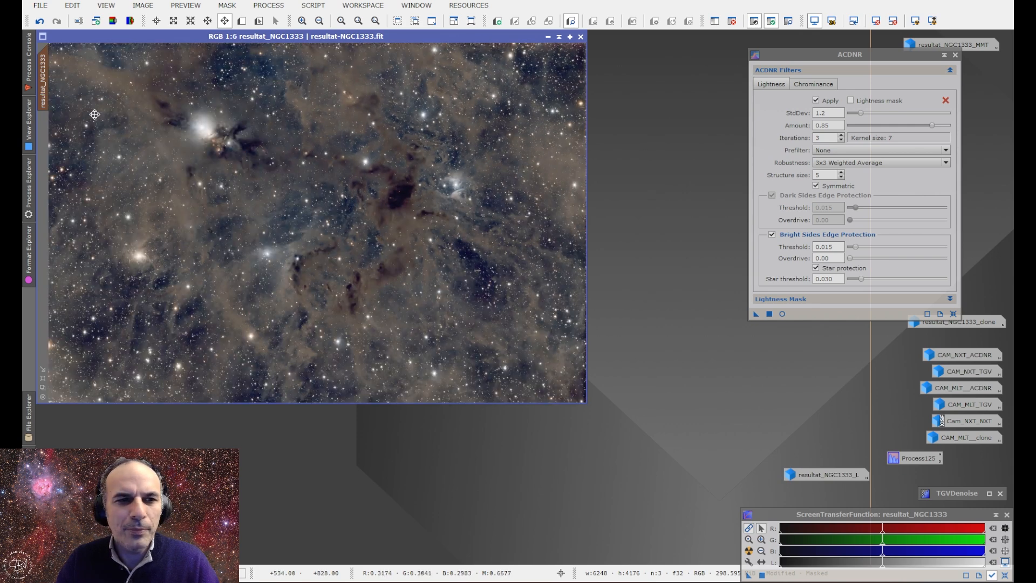
pyautogui.moveTo(47, 77); pyautogui.dragTo(272, 178)
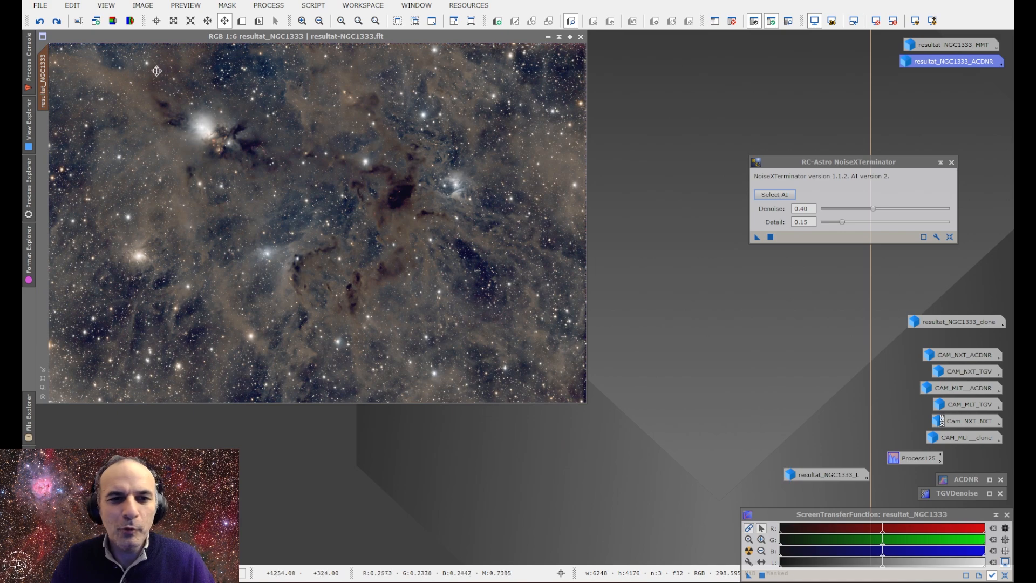
# Step: Apply NoiseXTerminator with Denoise 0.40 and Detail 0.15 to the resultat_NGC1333 image, viewing the dark nebula at 1:1
pyautogui.scroll(3, 214, 131)
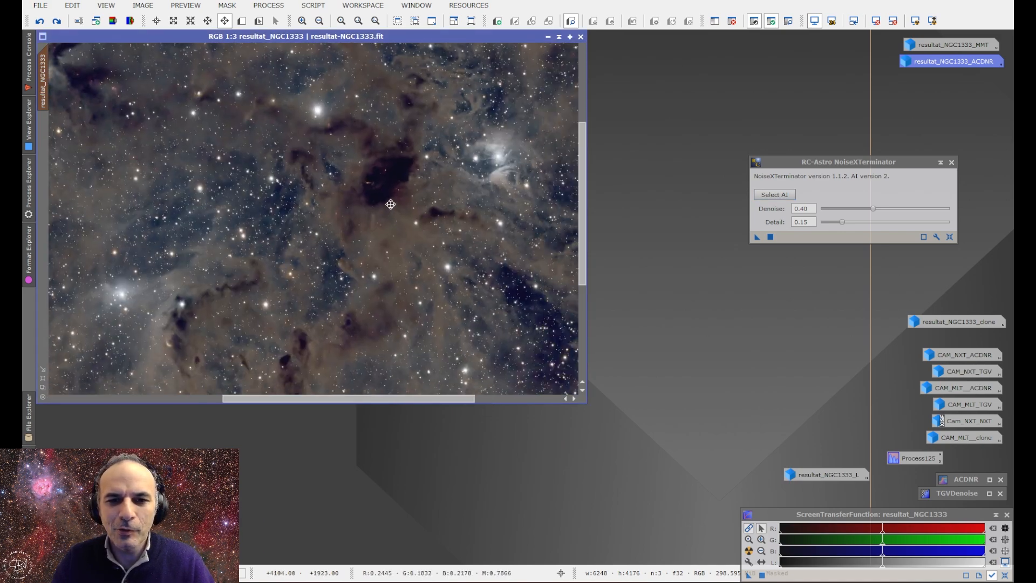
pyautogui.moveTo(390, 204); pyautogui.dragTo(319, 229)
pyautogui.scroll(1, 326, 247)
pyautogui.scroll(1, 272, 201)
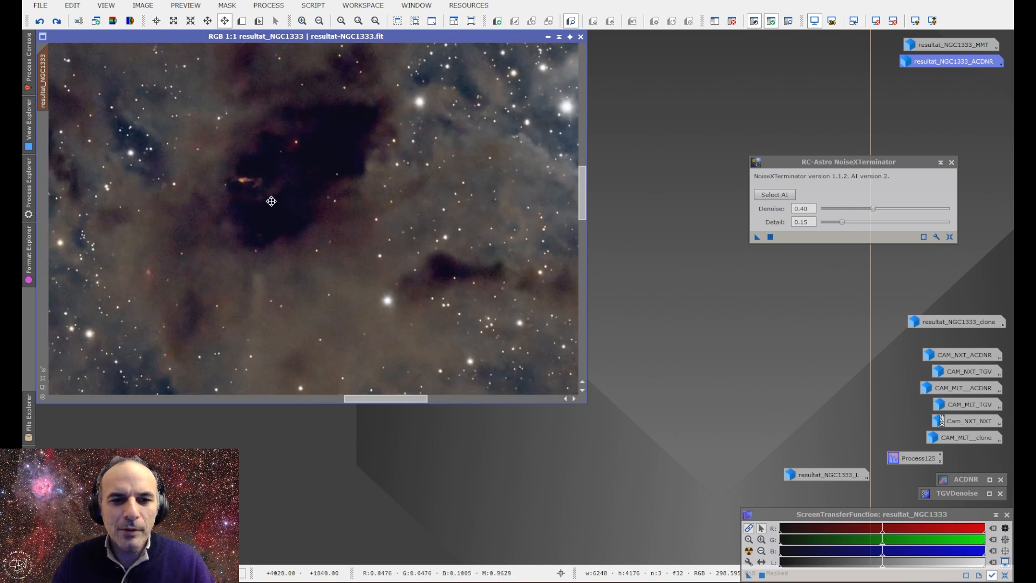
pyautogui.moveTo(271, 201); pyautogui.dragTo(294, 209)
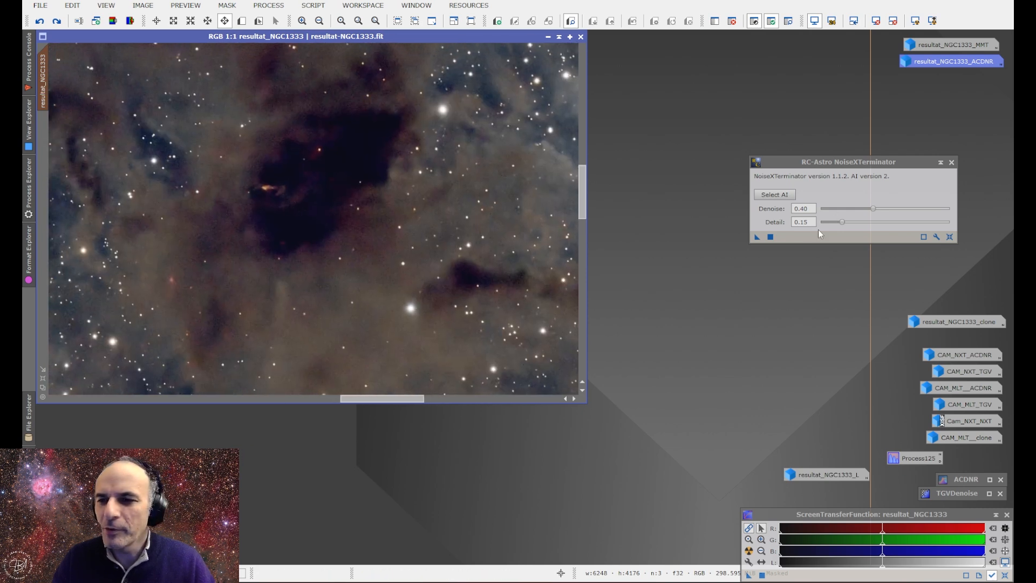
pyautogui.moveTo(758, 238); pyautogui.dragTo(342, 215)
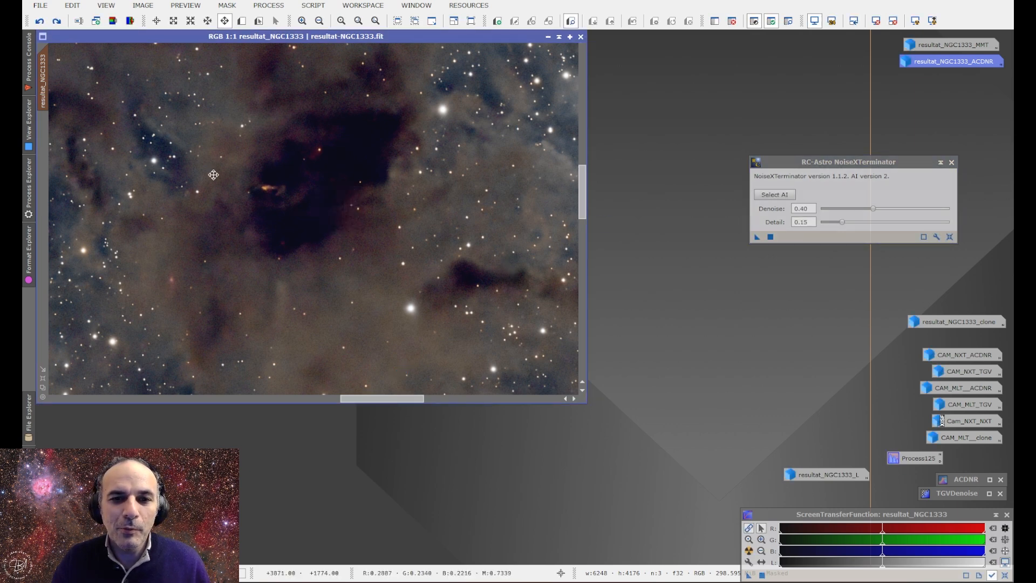
# Step: Compare the dark nebula before and after NoiseXTerminator at 1:1 and 3:1, examining noise and colour in its darkest area
pyautogui.click(57, 23)
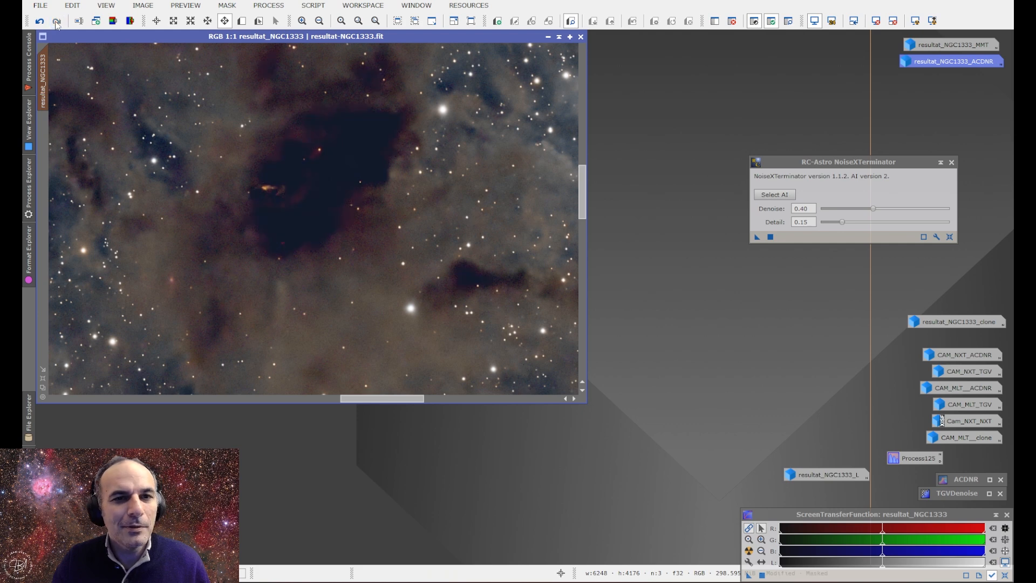
pyautogui.scroll(2, 347, 189)
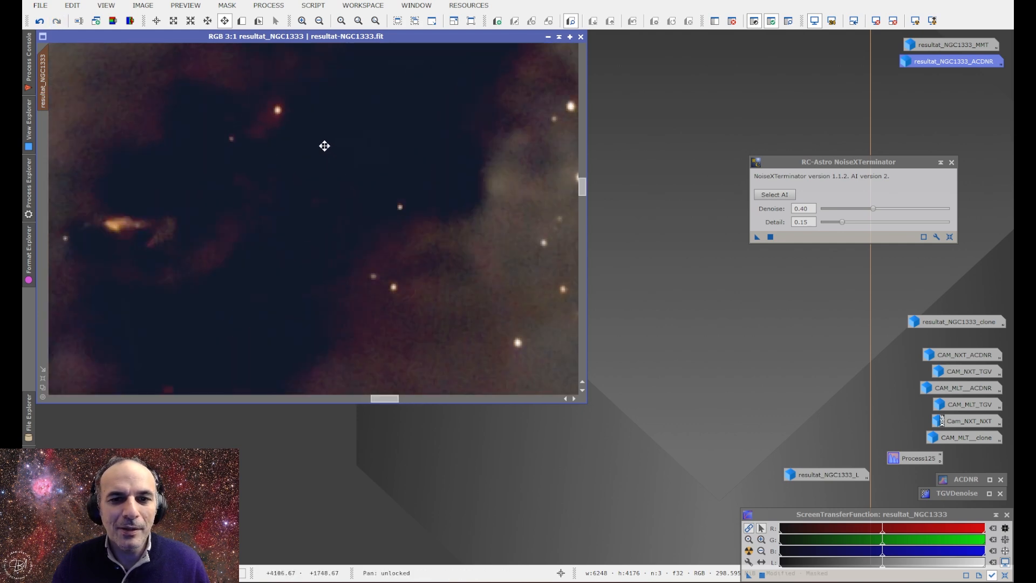
pyautogui.moveTo(324, 146); pyautogui.dragTo(254, 185)
pyautogui.click(41, 24)
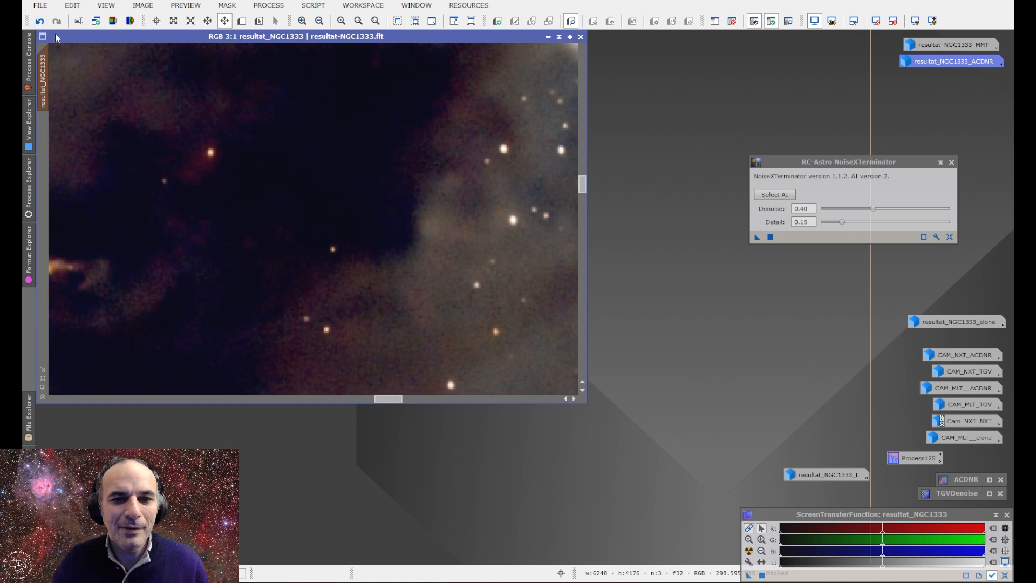
pyautogui.click(57, 22)
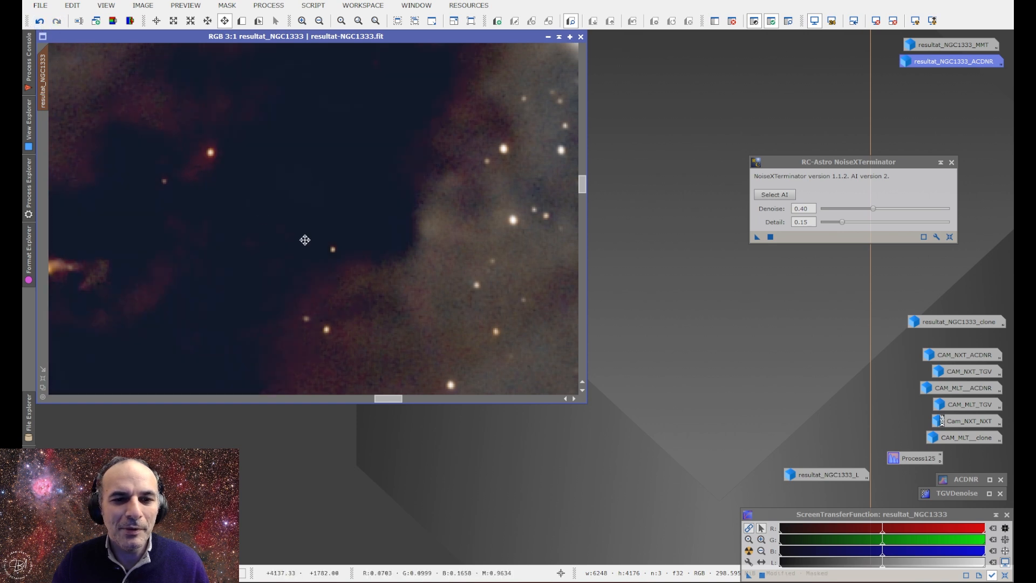
pyautogui.scroll(-2, 305, 239)
pyautogui.moveTo(280, 252); pyautogui.dragTo(359, 219)
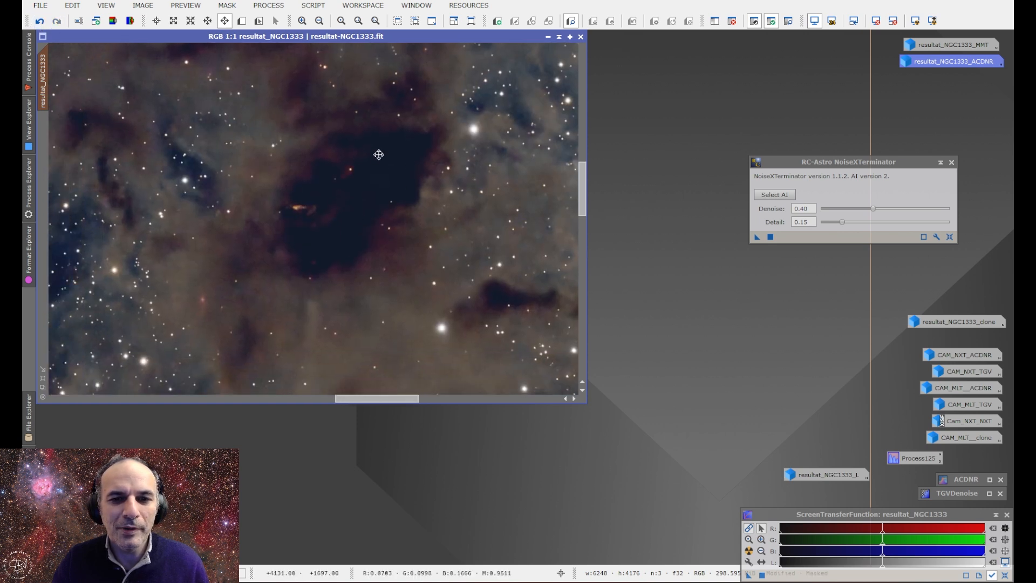
pyautogui.click(40, 20)
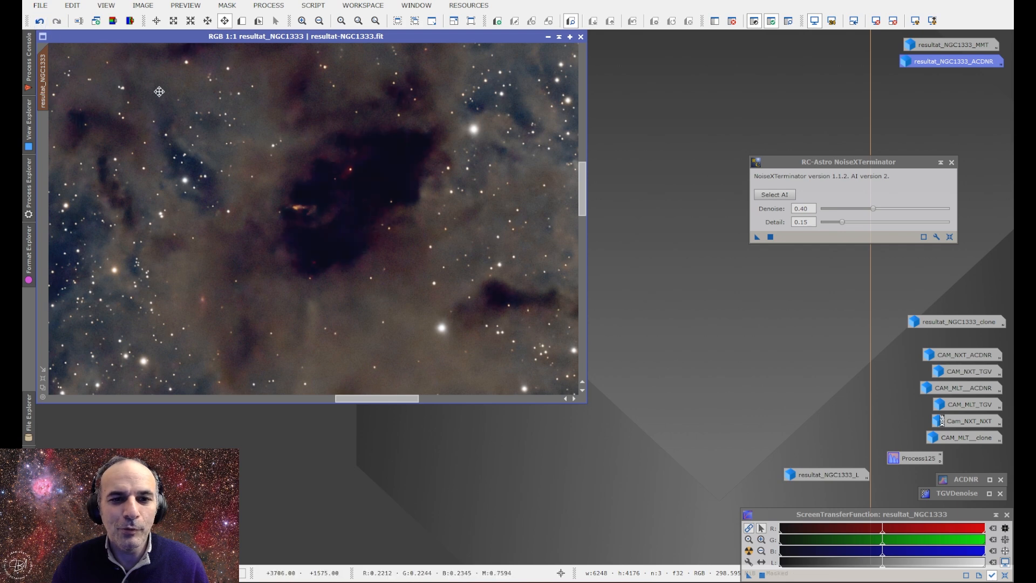
pyautogui.click(57, 21)
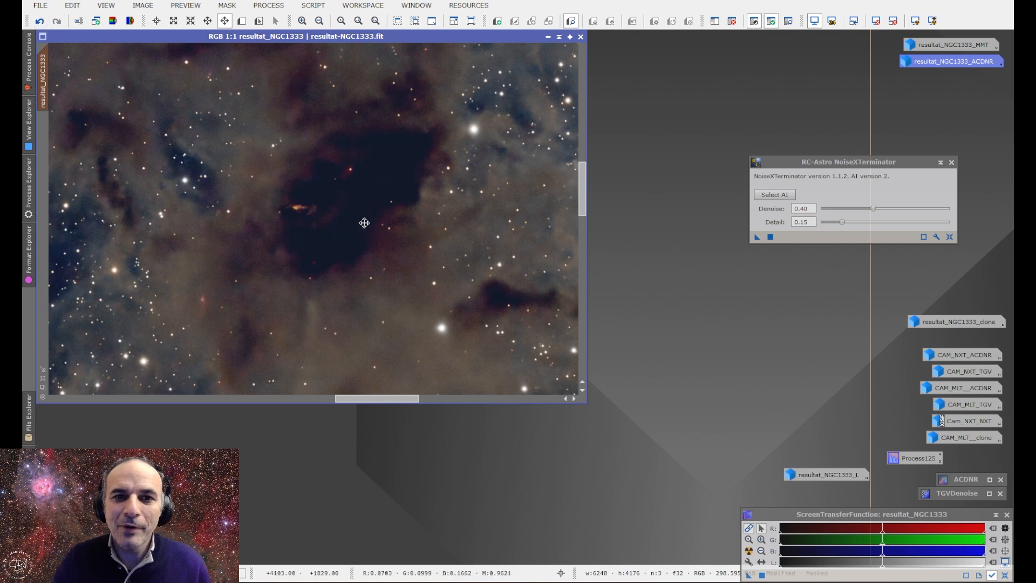
# Step: Examine the area beside the bright reflection nebula at 1:1 with and without NoiseXTerminator
pyautogui.scroll(-3, 364, 223)
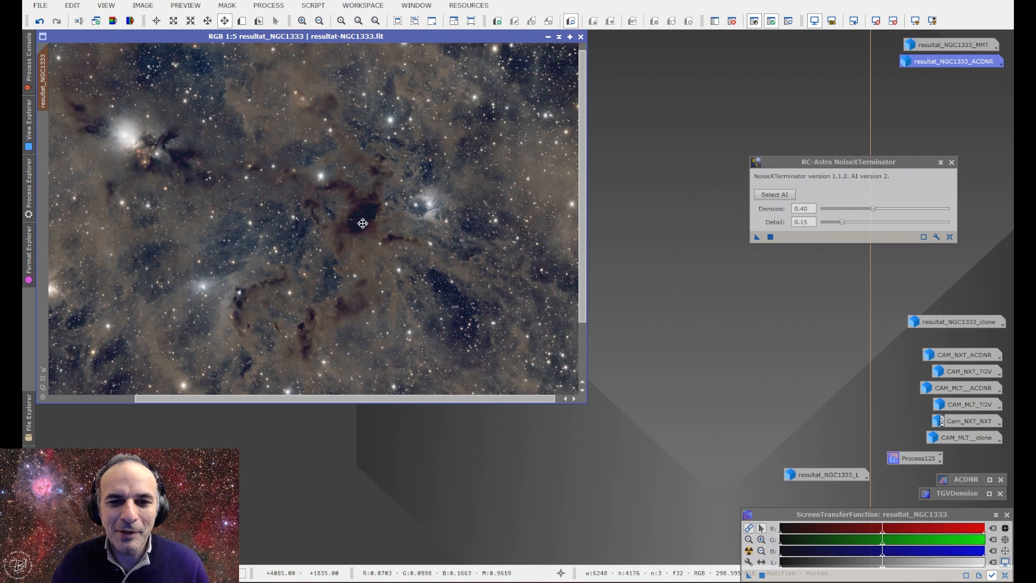
pyautogui.scroll(1, 224, 150)
pyautogui.scroll(2, 224, 150)
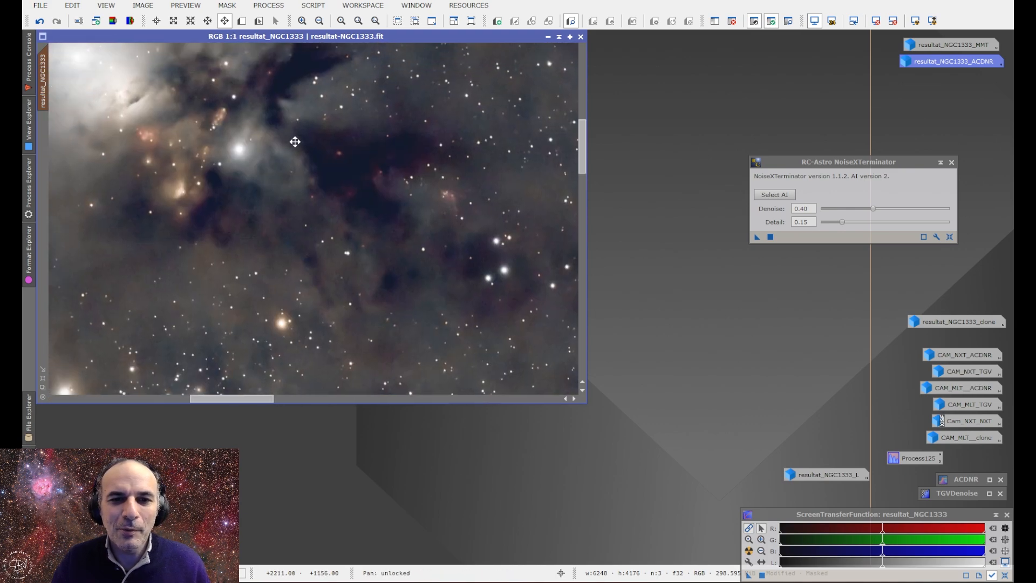
pyautogui.moveTo(339, 207); pyautogui.dragTo(318, 215)
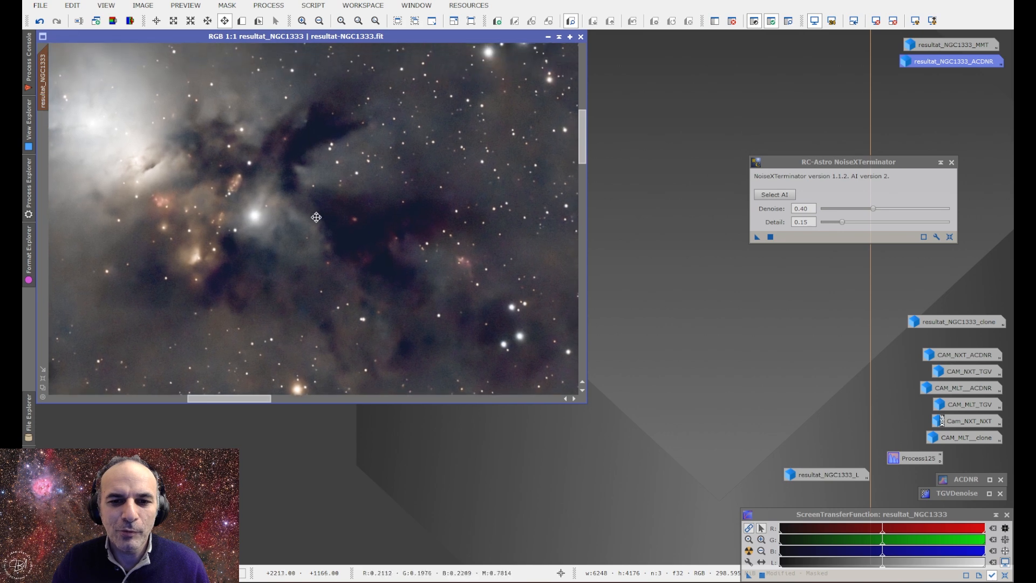
pyautogui.click(40, 21)
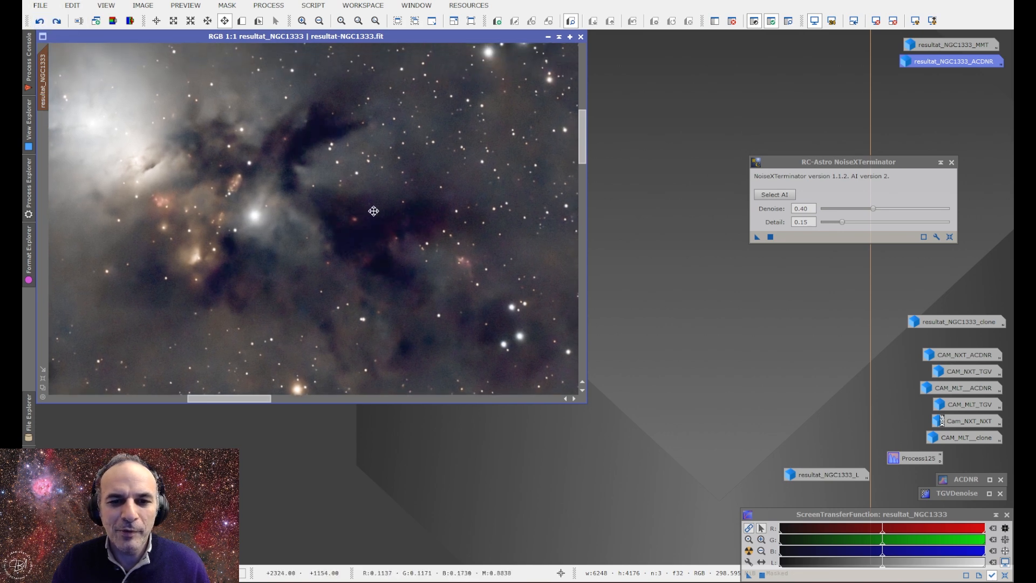
# Step: Compare the dark nebula at 1:1 with and without the masked NoiseXTerminator result, leaving the filter undone
pyautogui.click(56, 22)
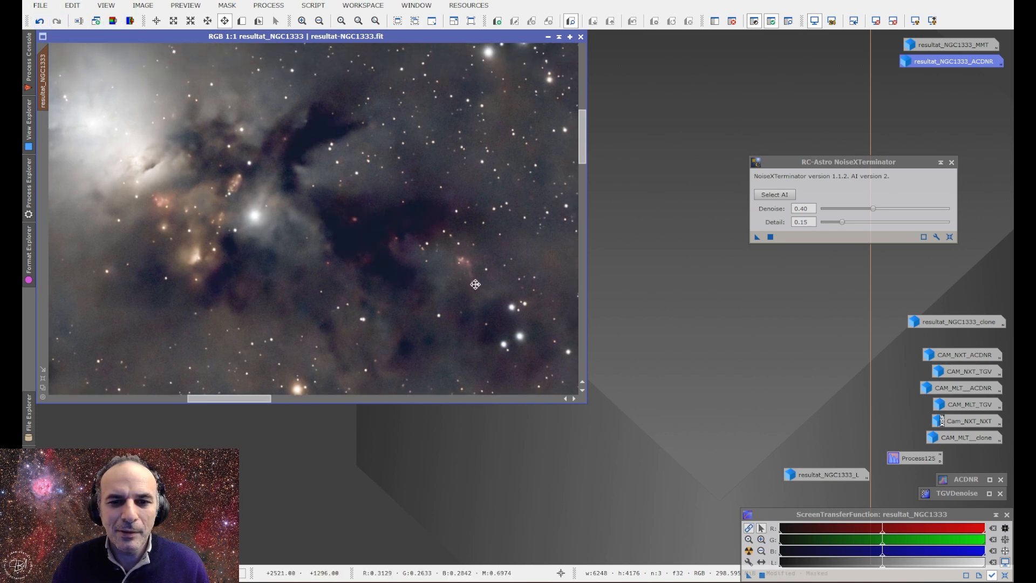
pyautogui.click(40, 21)
pyautogui.click(56, 22)
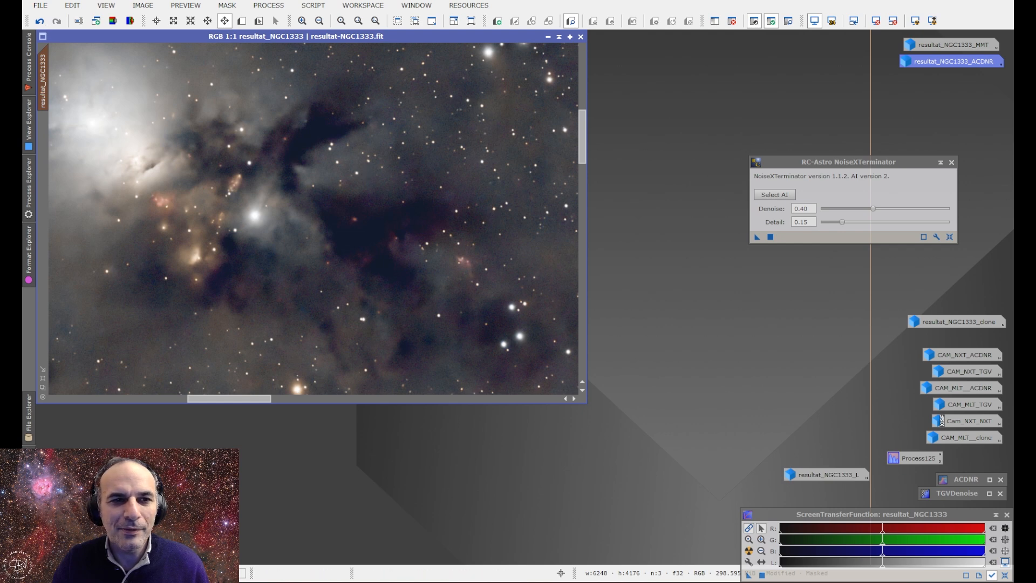
pyautogui.click(40, 22)
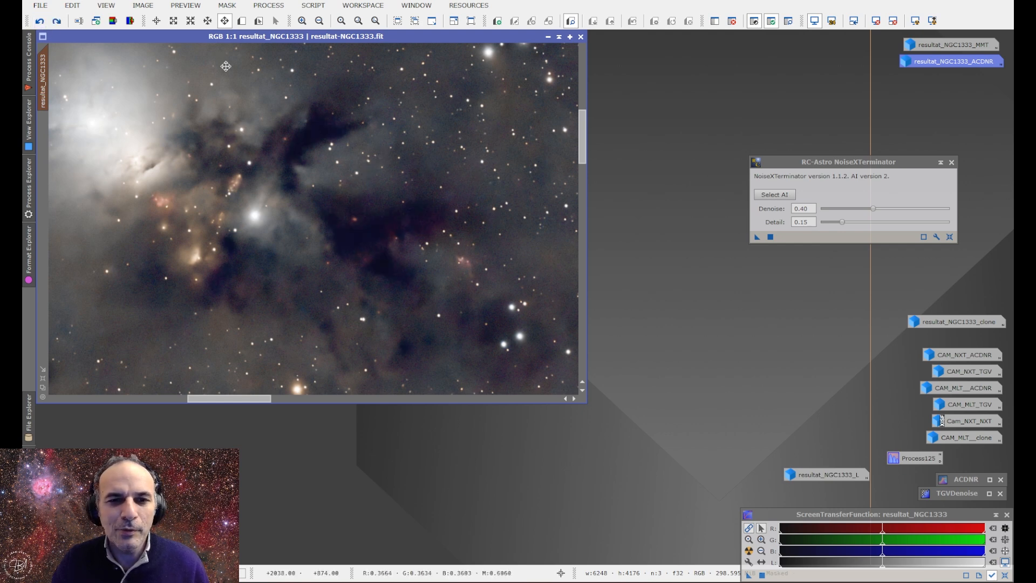
# Step: Remove the mask from the resultat_NGC1333 image and apply NoiseXTerminator with Denoise 0.40 and Detail 0.15 to the whole image
pyautogui.click(265, 5)
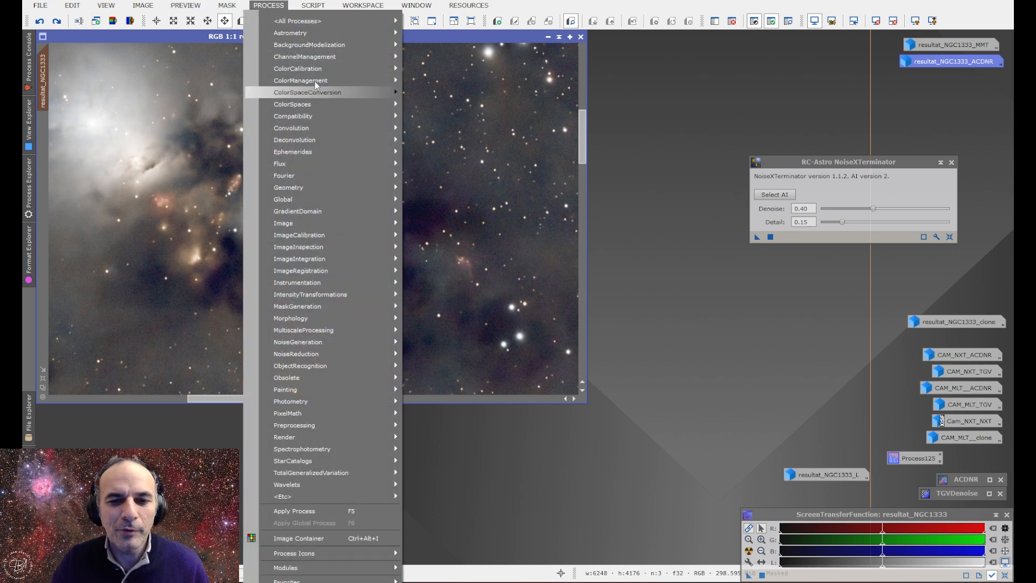
pyautogui.moveTo(185, 5)
pyautogui.moveTo(227, 6)
pyautogui.click(235, 37)
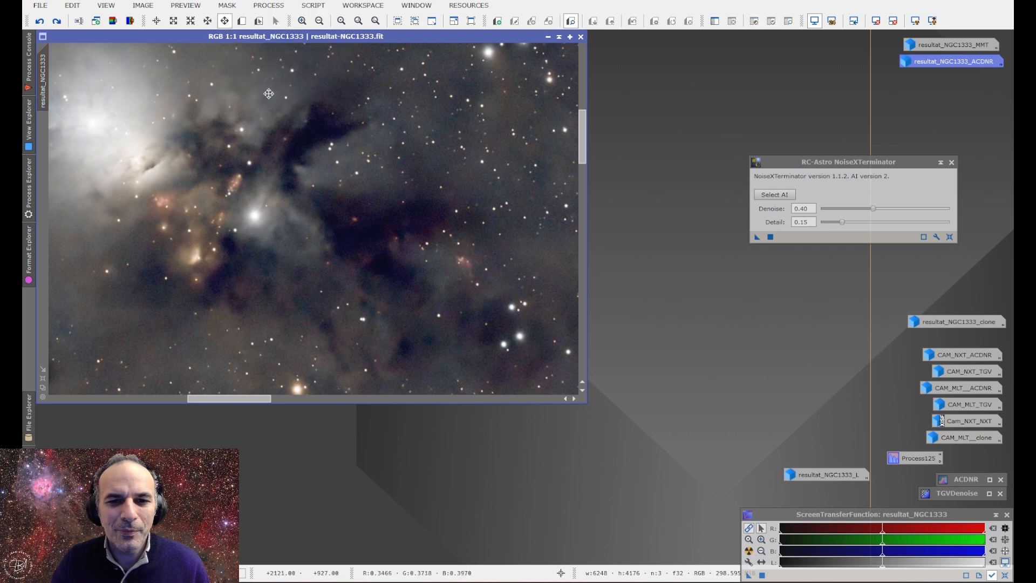
pyautogui.click(756, 237)
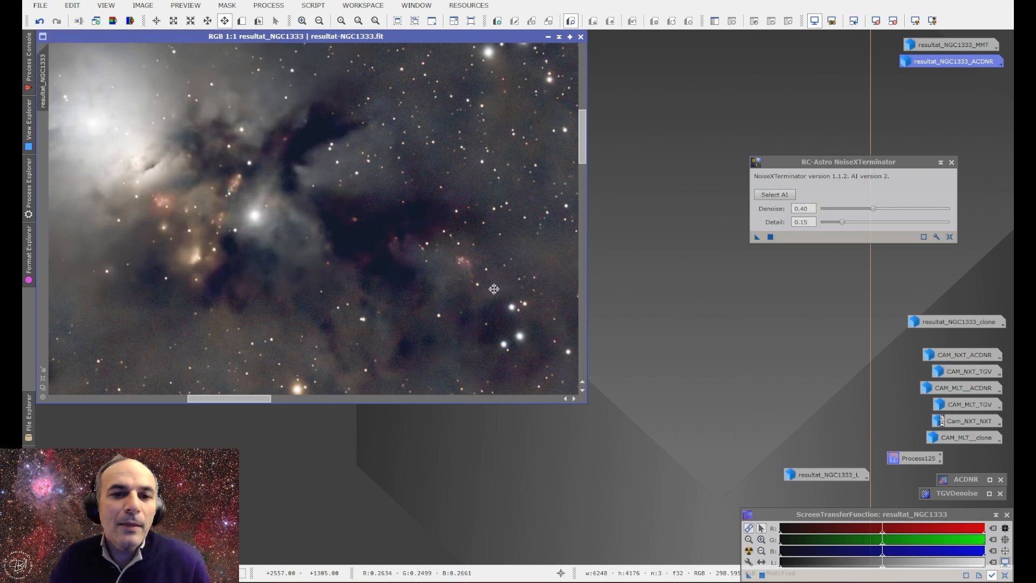
# Step: Compare the dark nebula at 1:1 before and after the unmasked NoiseXTerminator pass
pyautogui.click(41, 22)
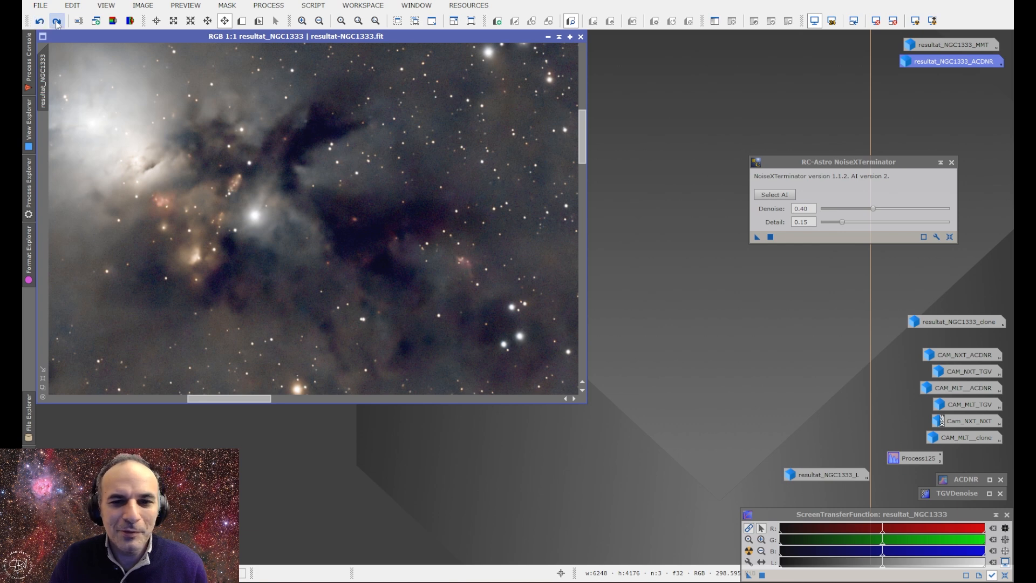
pyautogui.click(57, 22)
pyautogui.click(40, 22)
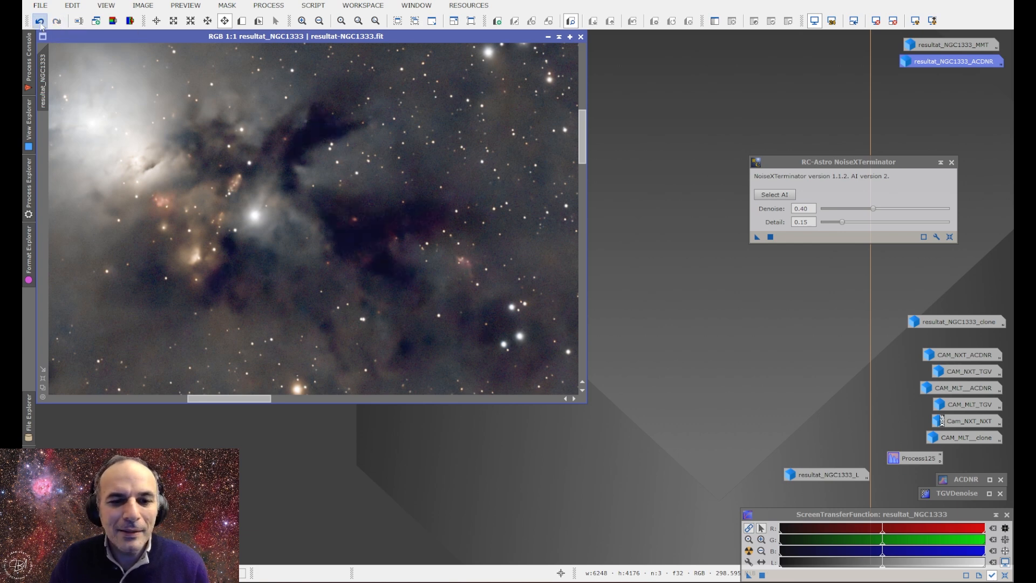
pyautogui.click(56, 23)
pyautogui.click(40, 21)
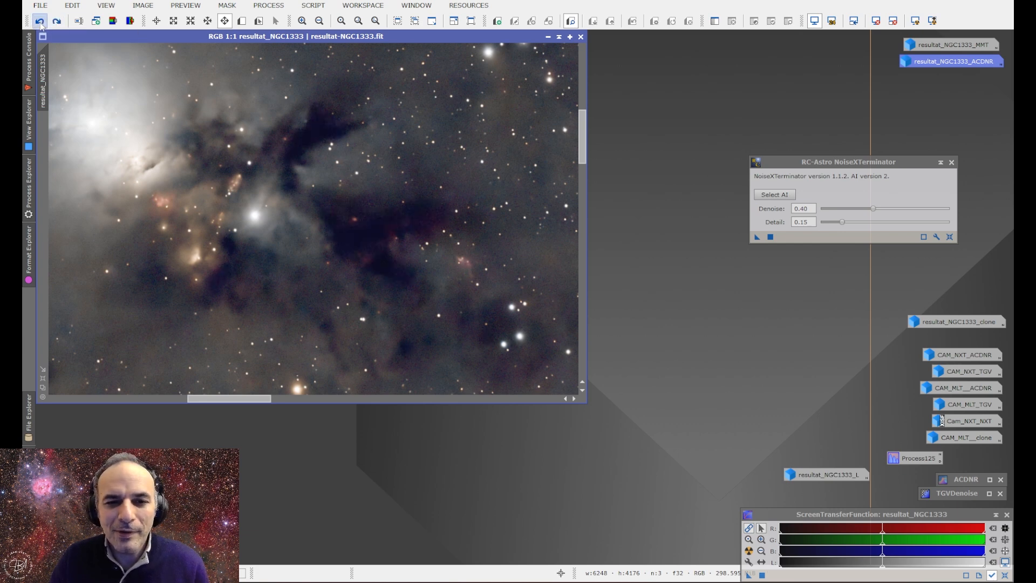
pyautogui.click(56, 22)
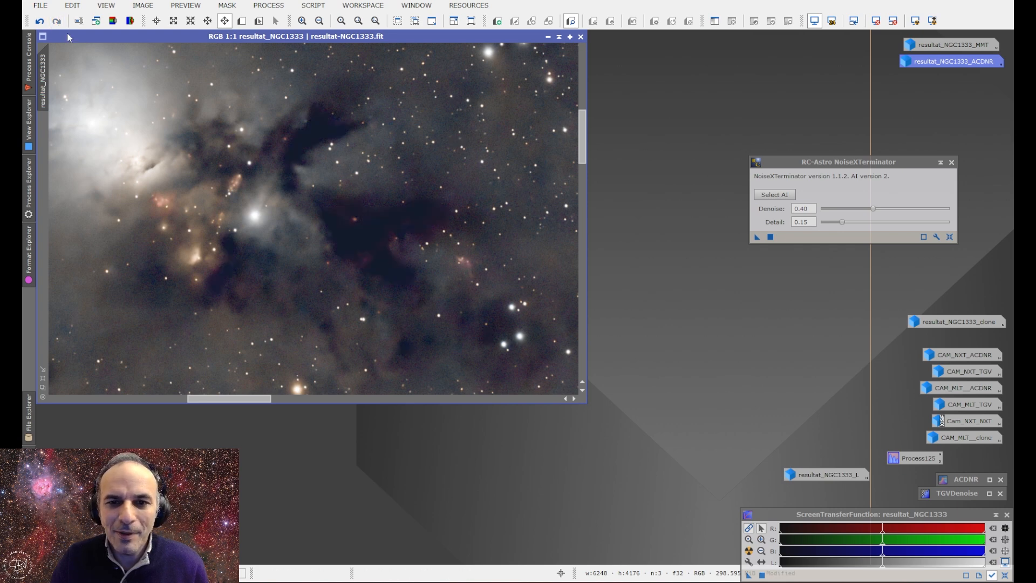
pyautogui.click(41, 22)
# Step: Examine the noise above the dark nebula at 3:1, and recheck the nebula at 1:1 with and without the unmasked filter
pyautogui.scroll(2, 508, 156)
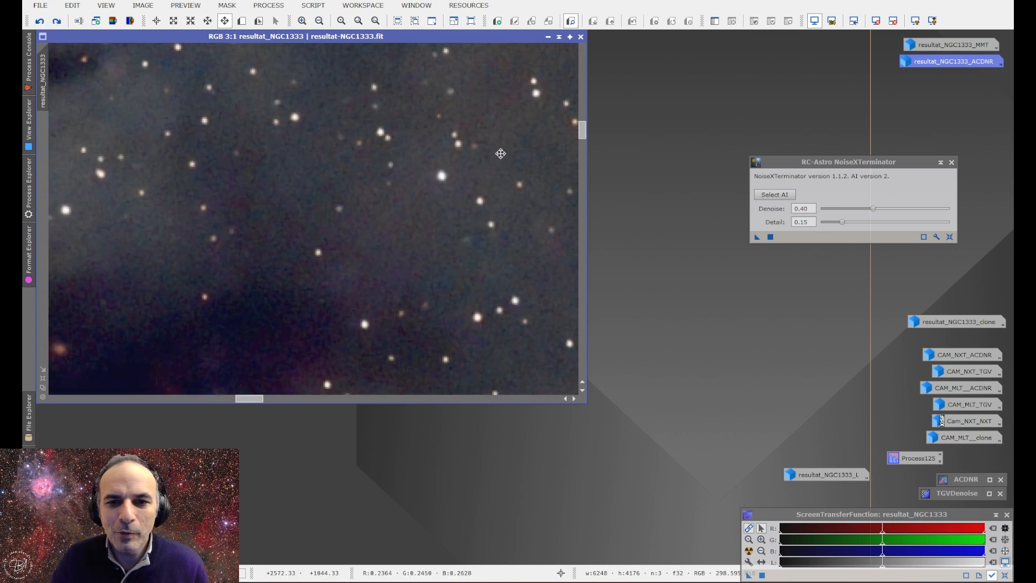
pyautogui.click(57, 22)
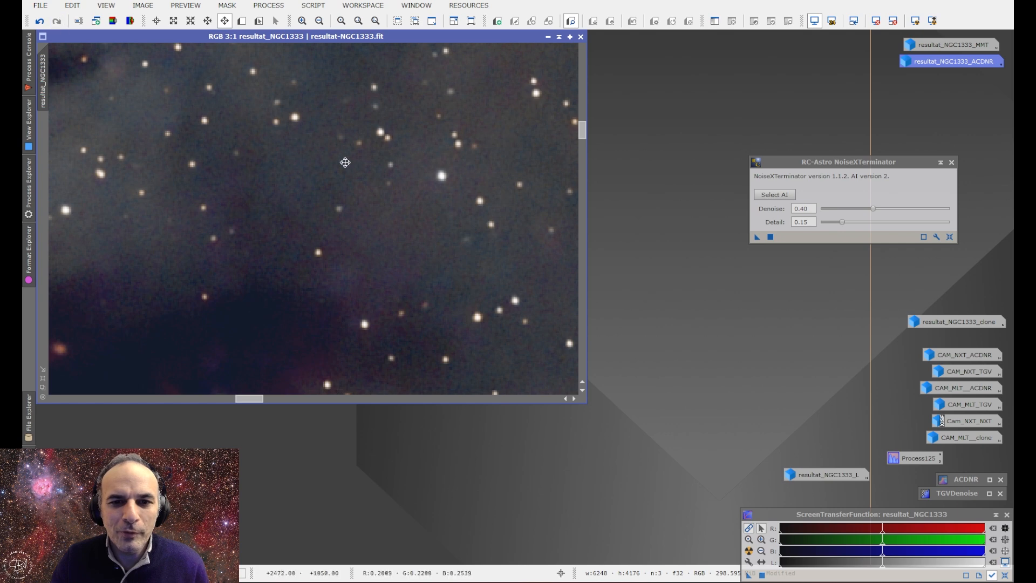
pyautogui.scroll(-1, 268, 212)
pyautogui.scroll(-1, 402, 138)
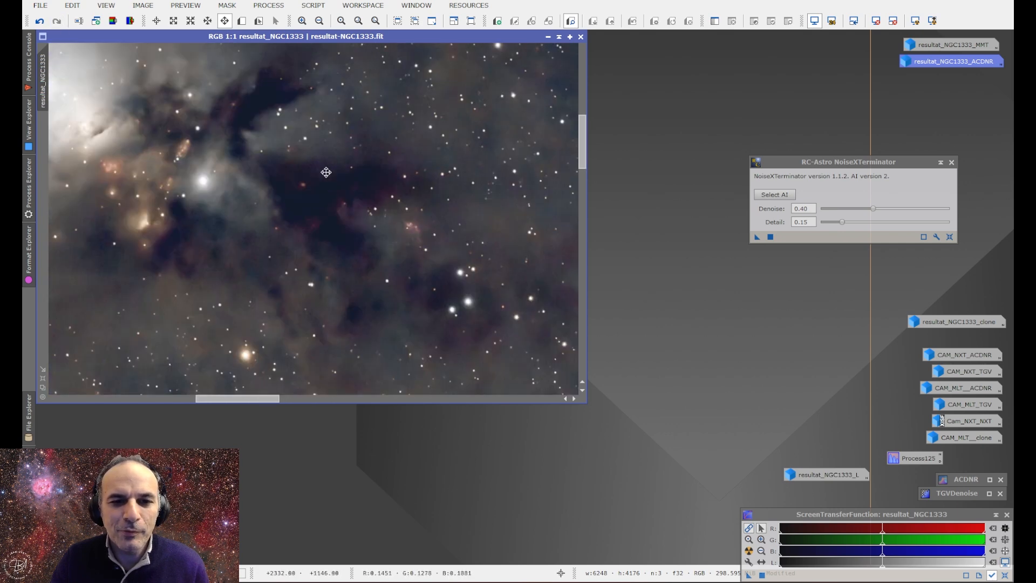
pyautogui.click(39, 21)
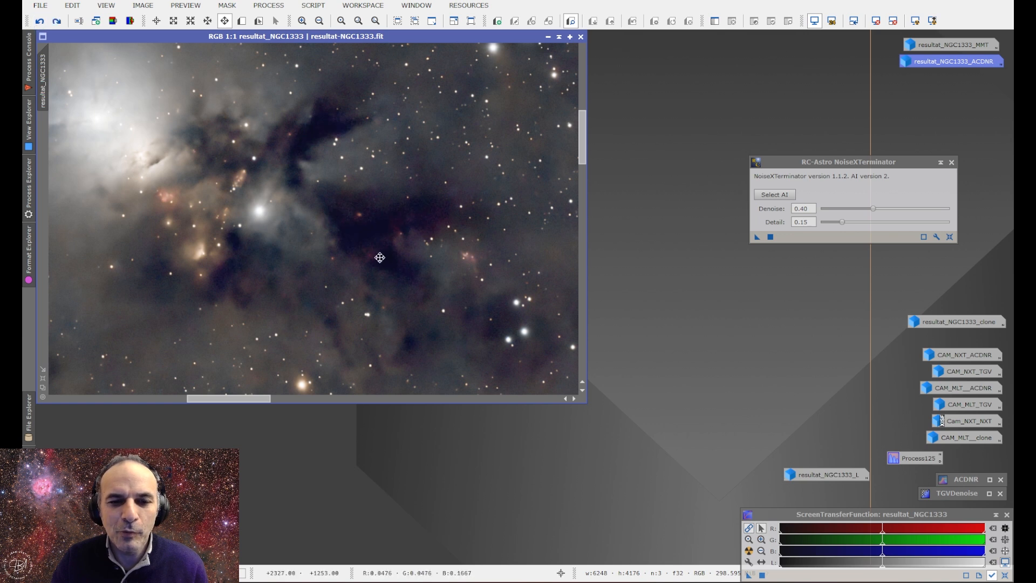
pyautogui.click(56, 22)
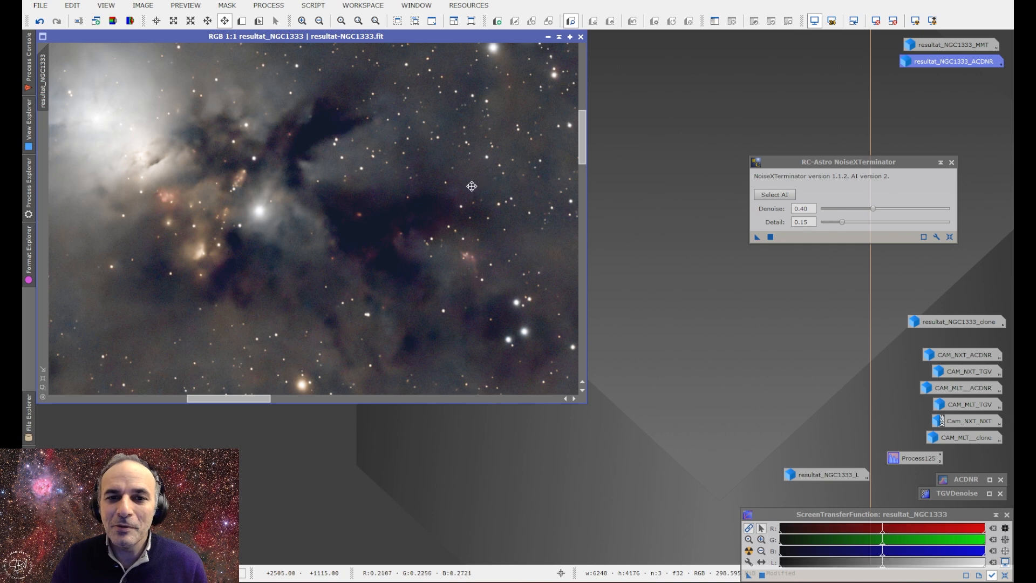
# Step: Inspect the star field beside the dark nebula at 1:1 and 2:1, and the whole reflection nebula at 1:2
pyautogui.moveTo(482, 157); pyautogui.dragTo(313, 267)
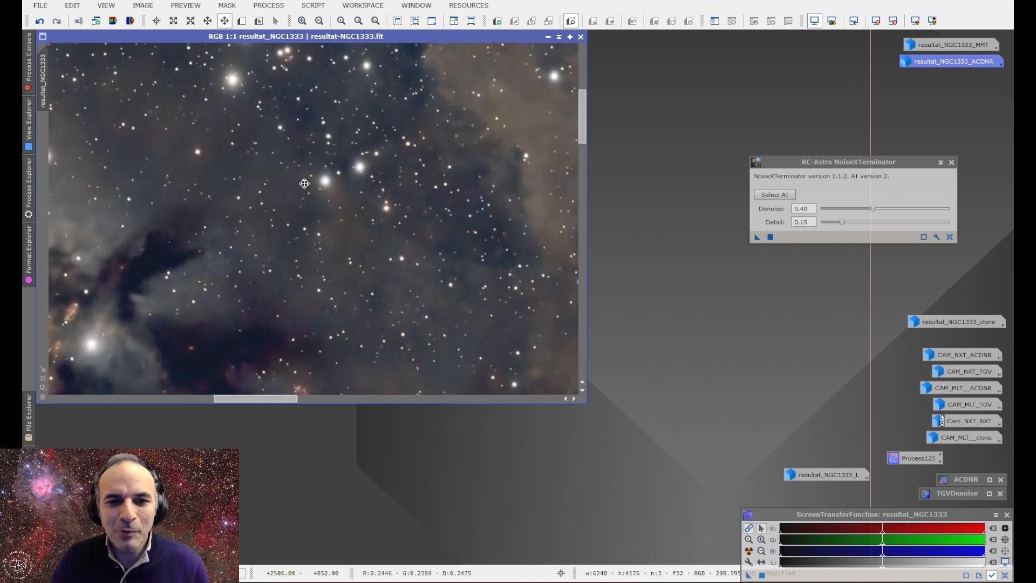
pyautogui.scroll(1, 304, 183)
pyautogui.click(42, 23)
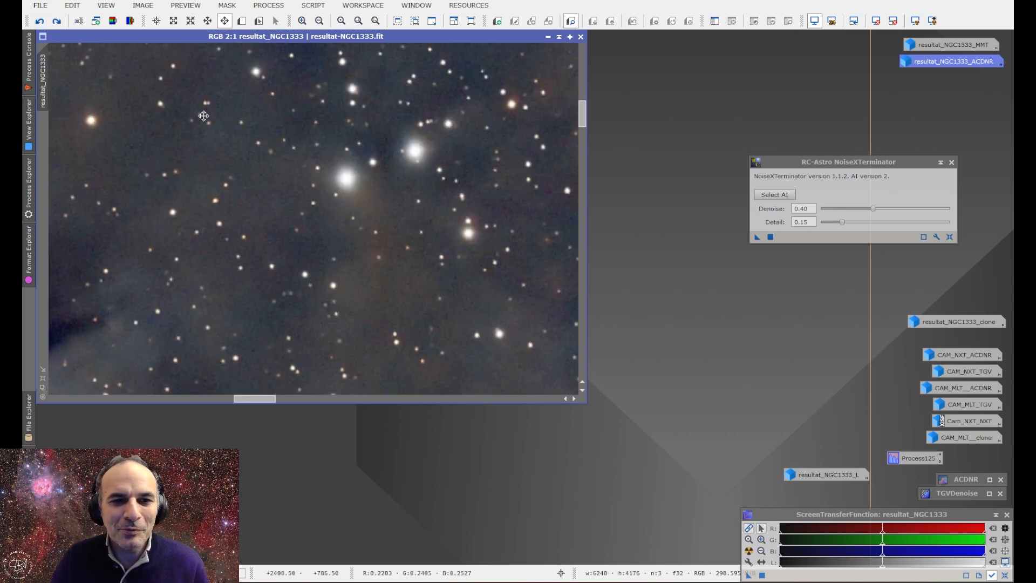
pyautogui.scroll(-2, 256, 218)
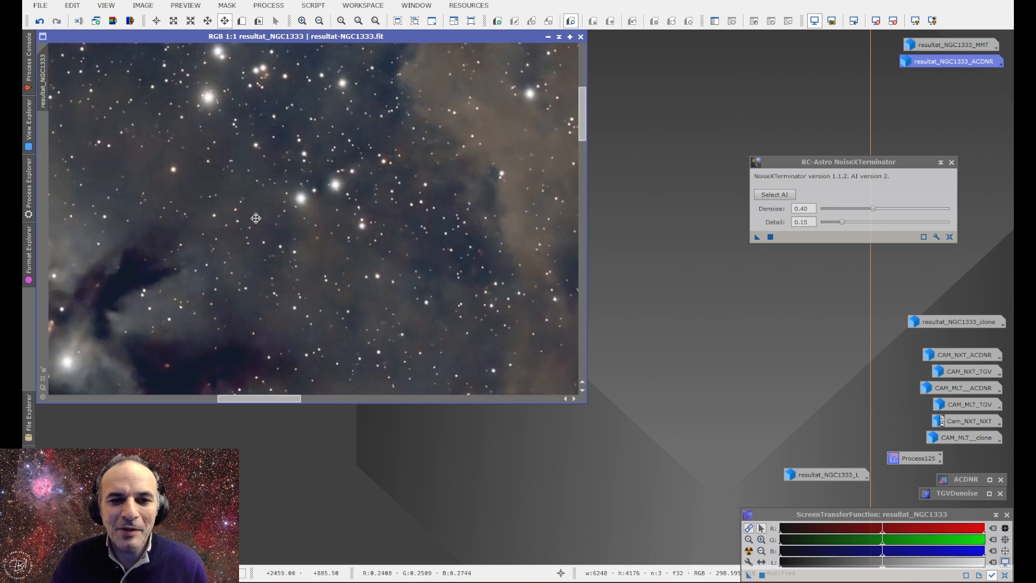
pyautogui.moveTo(255, 218); pyautogui.dragTo(381, 194)
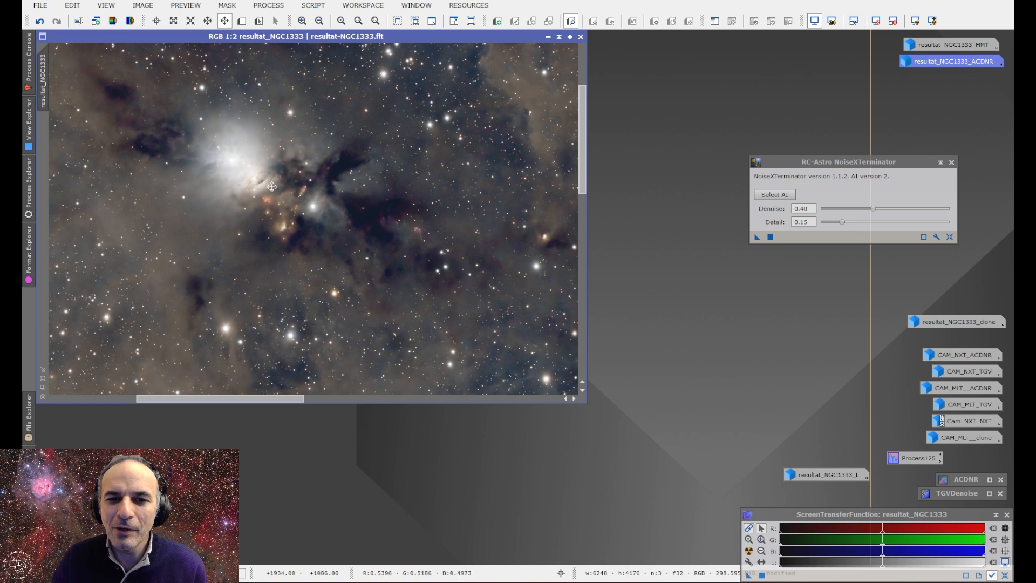
pyautogui.moveTo(376, 180); pyautogui.dragTo(326, 190)
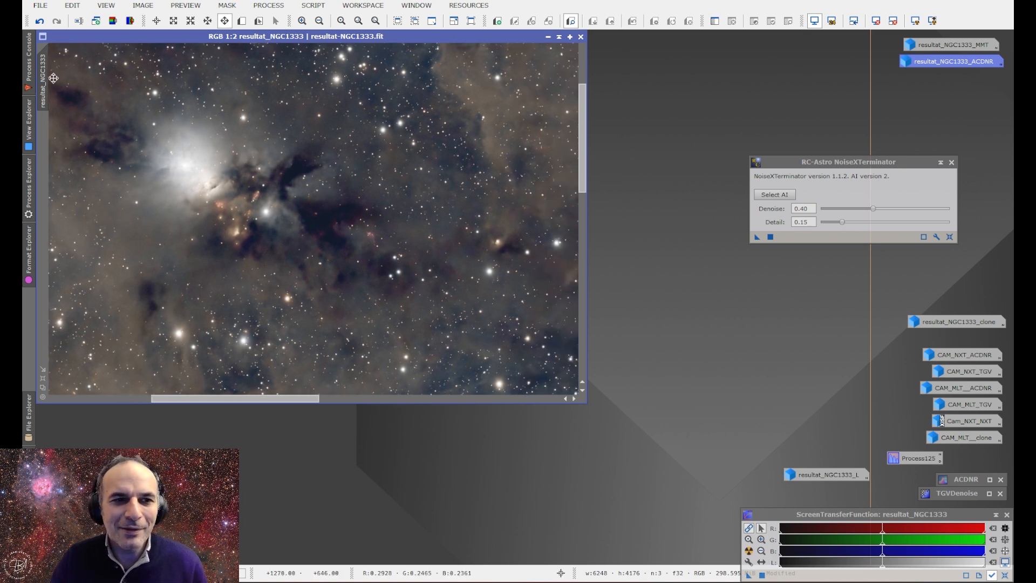
# Step: Duplicate the NoiseXTerminator-filtered image and keep the copy minimized as resultat_NGC1333_NXT
pyautogui.moveTo(44, 79)
pyautogui.mouseDown()
pyautogui.moveTo(379, 120)
pyautogui.moveTo(374, 148)
pyautogui.mouseUp()
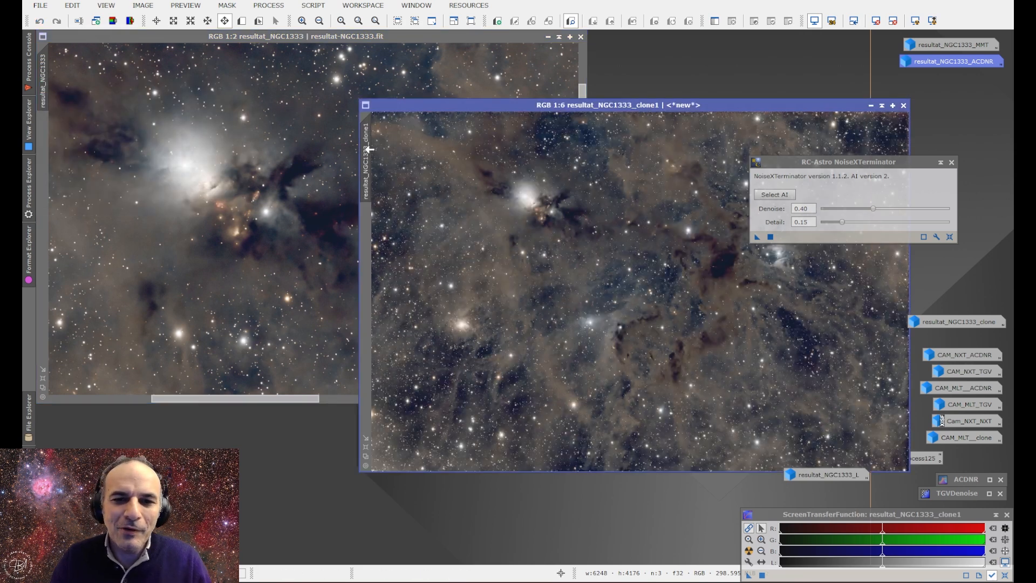
pyautogui.doubleClick(374, 147)
pyautogui.click(550, 290)
pyautogui.press('BackSpace')
pyautogui.press('BackSpace')
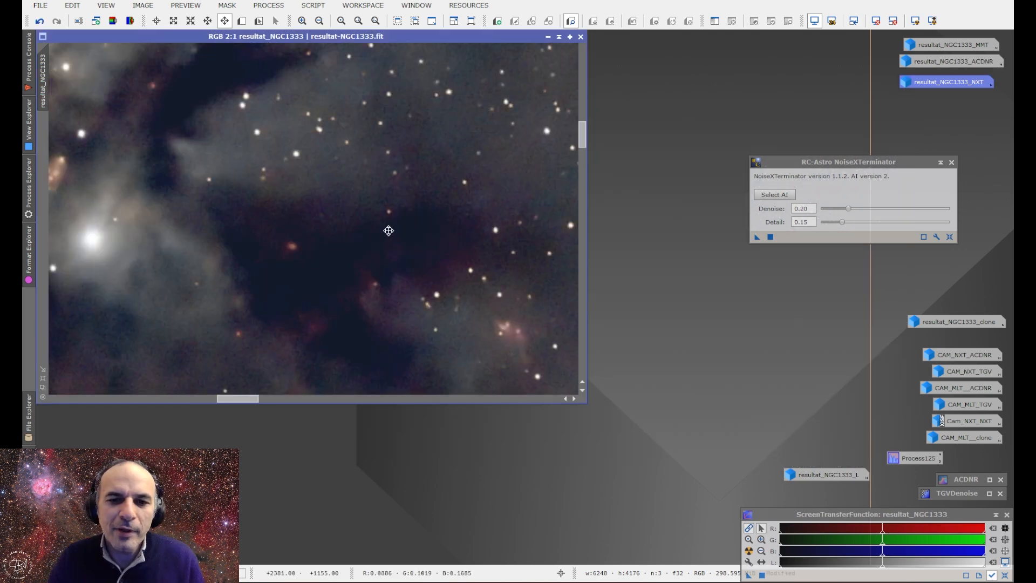
# Step: Examine the dark nebula and adjoining star field at 2:1 with and without NoiseXTerminator at Denoise 0.20
pyautogui.moveTo(354, 234); pyautogui.dragTo(336, 215)
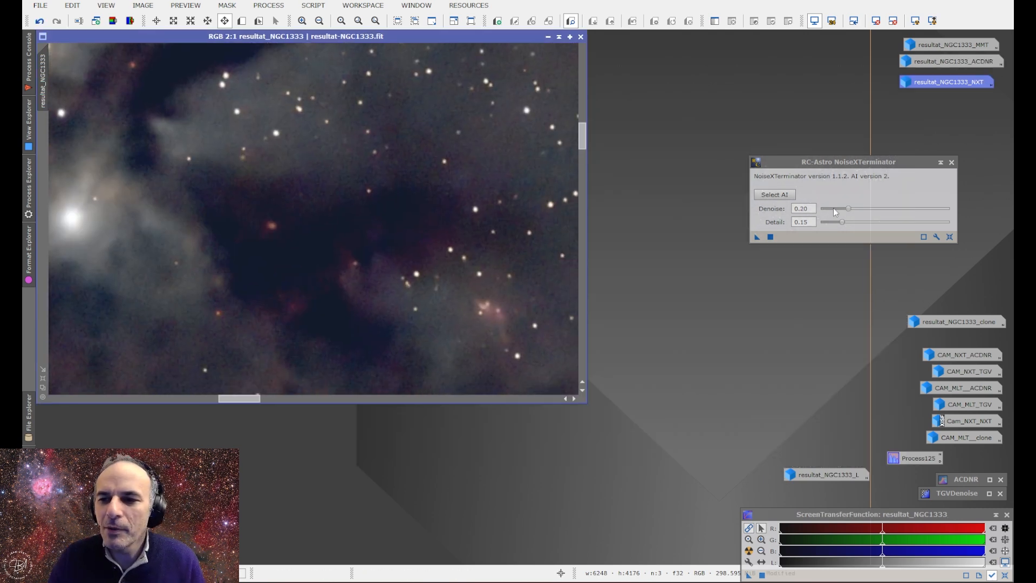
pyautogui.moveTo(416, 139); pyautogui.dragTo(245, 213)
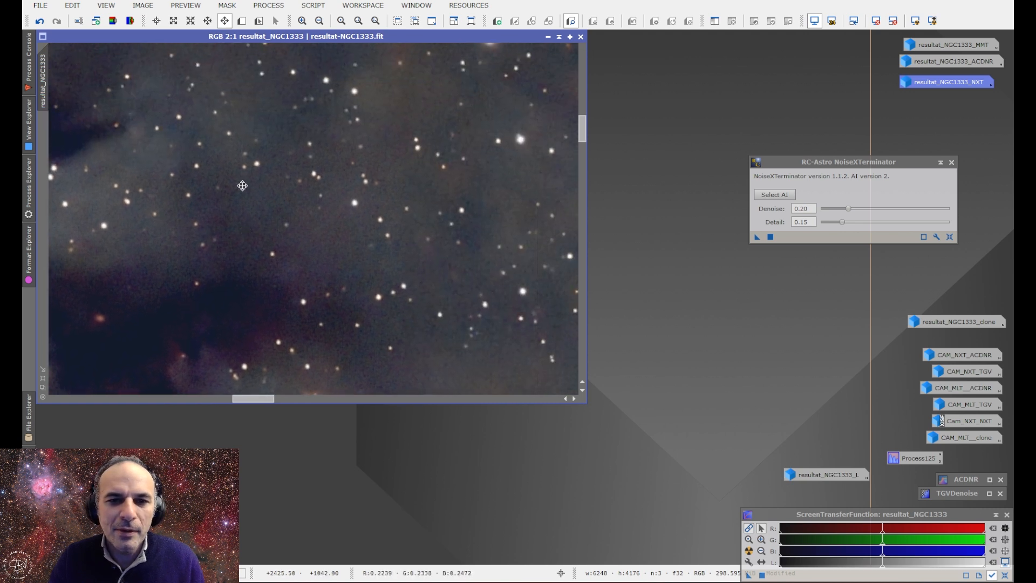
pyautogui.click(39, 20)
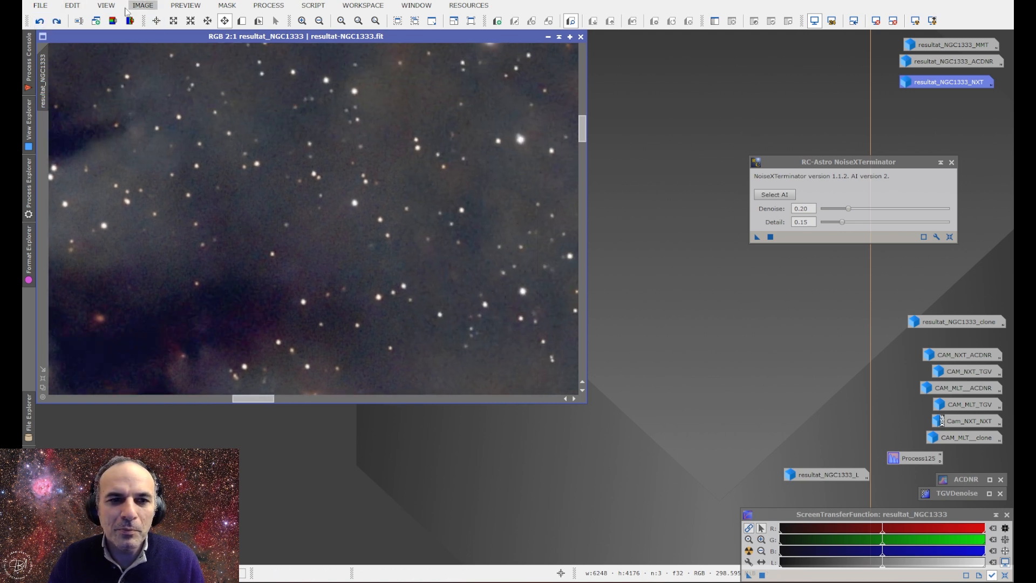
pyautogui.click(56, 20)
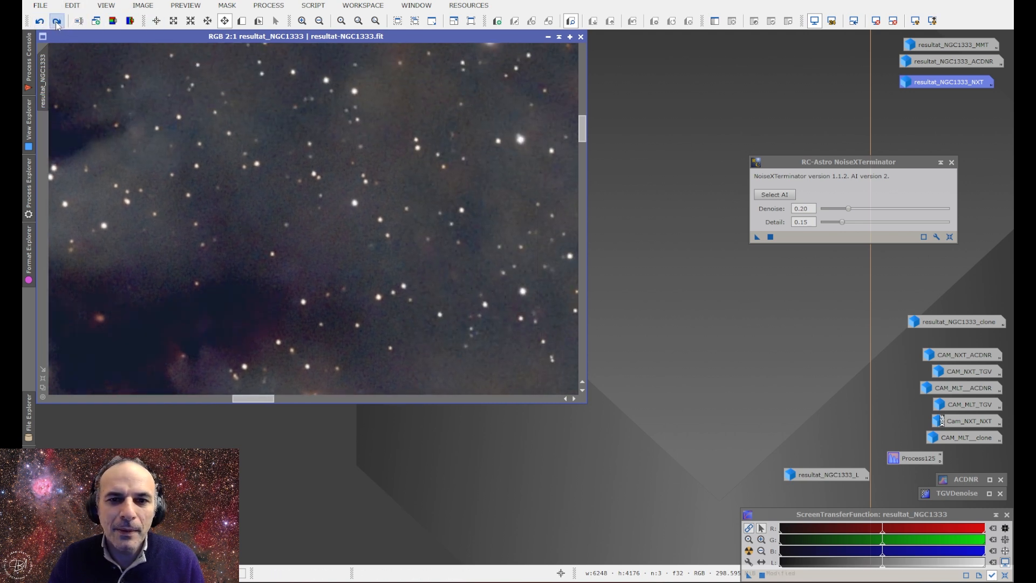
pyautogui.moveTo(412, 212); pyautogui.dragTo(49, 43)
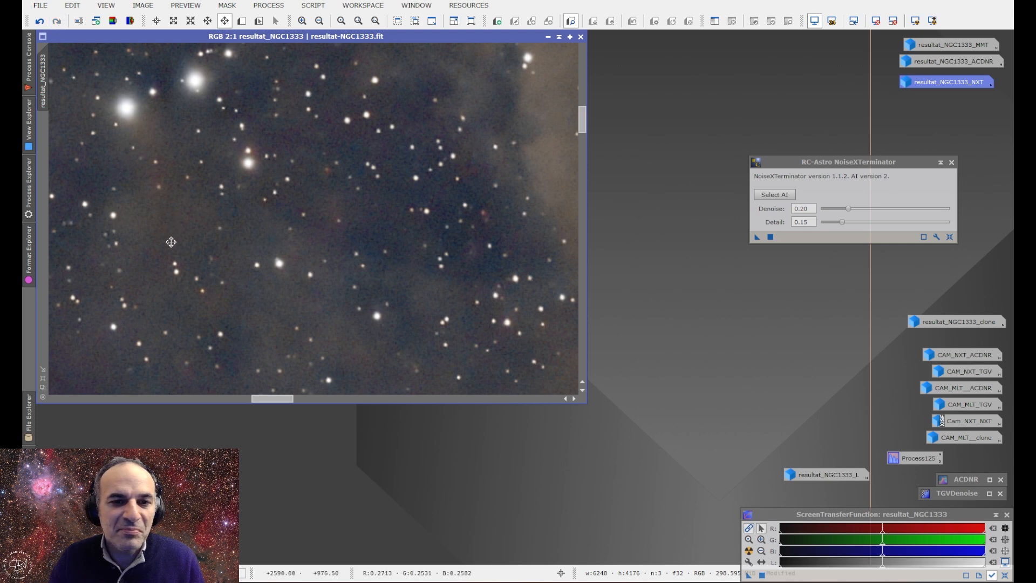
# Step: Check the dark nebula at 1:1 with the Denoise 0.20 result, and undo the filter for comparison
pyautogui.scroll(-1, 175, 232)
pyautogui.moveTo(170, 292); pyautogui.dragTo(397, 109)
pyautogui.moveTo(251, 177); pyautogui.dragTo(331, 208)
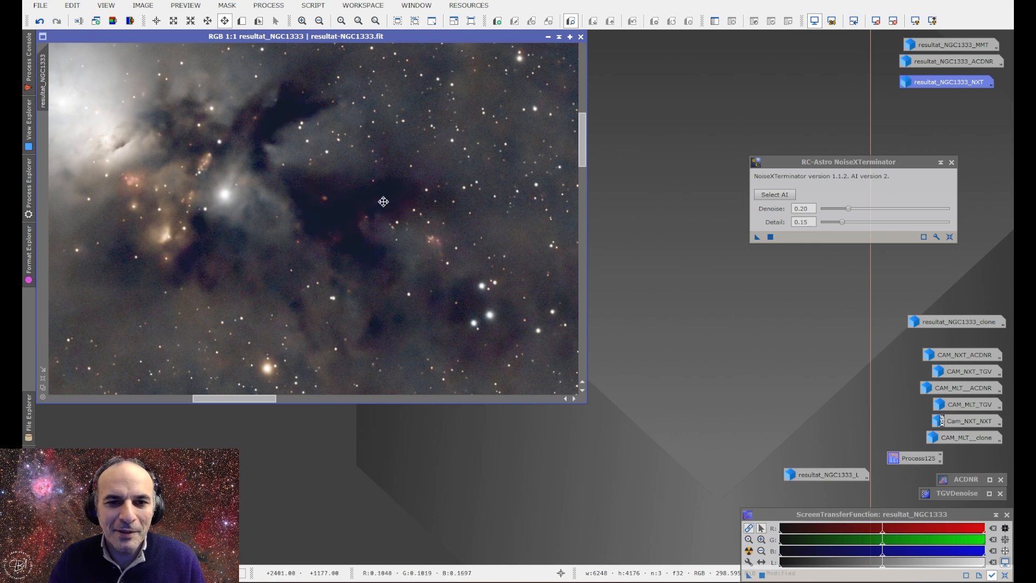
pyautogui.hotkey('ctrl', 'z')
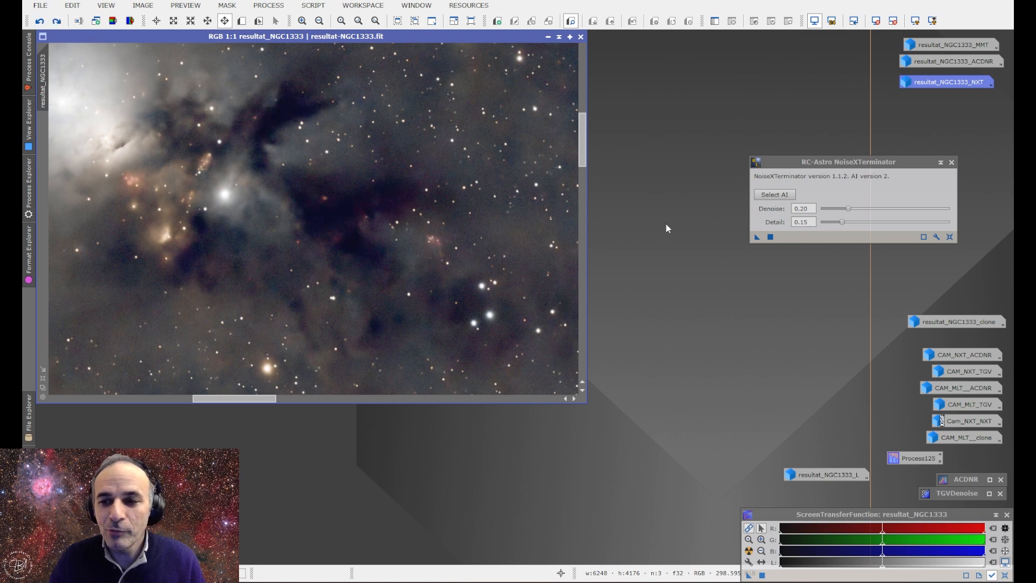
# Step: Compare the dark blue sky background far from the reflection nebula at 2:1 with and without the Denoise 0.20 filter
pyautogui.scroll(-1, 383, 259)
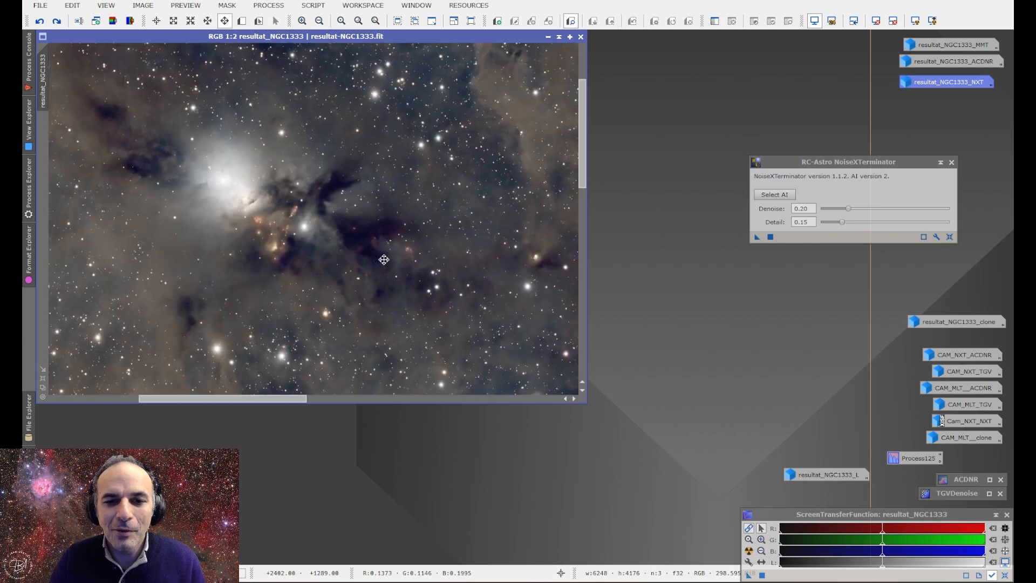
pyautogui.scroll(-4, 384, 259)
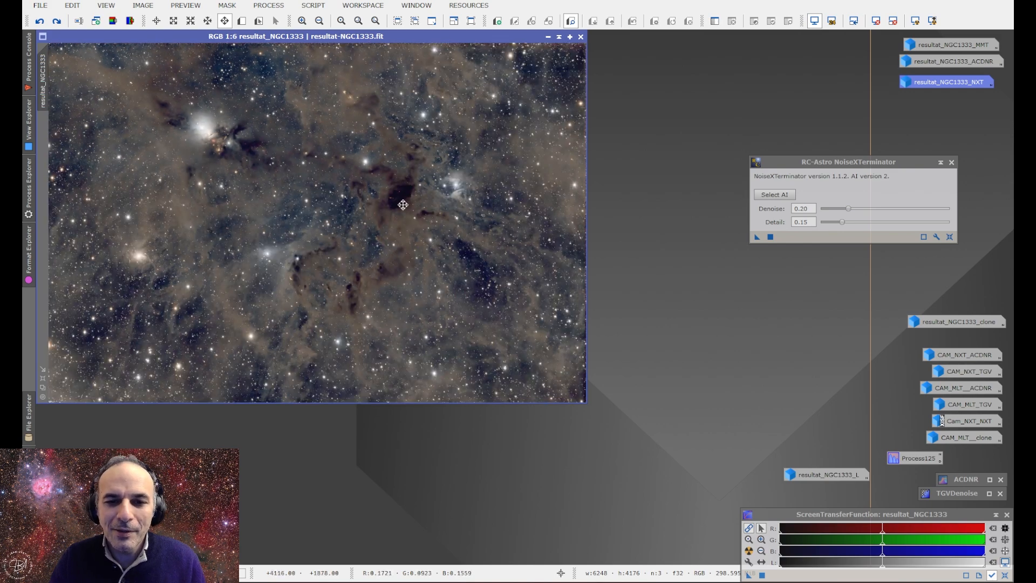
pyautogui.scroll(6, 461, 262)
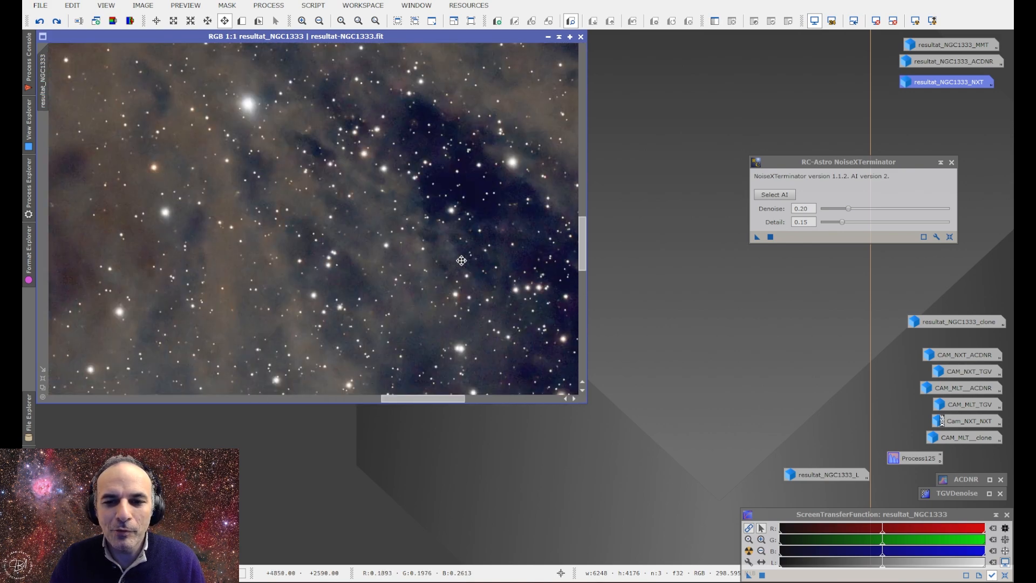
pyautogui.moveTo(468, 232); pyautogui.dragTo(260, 246)
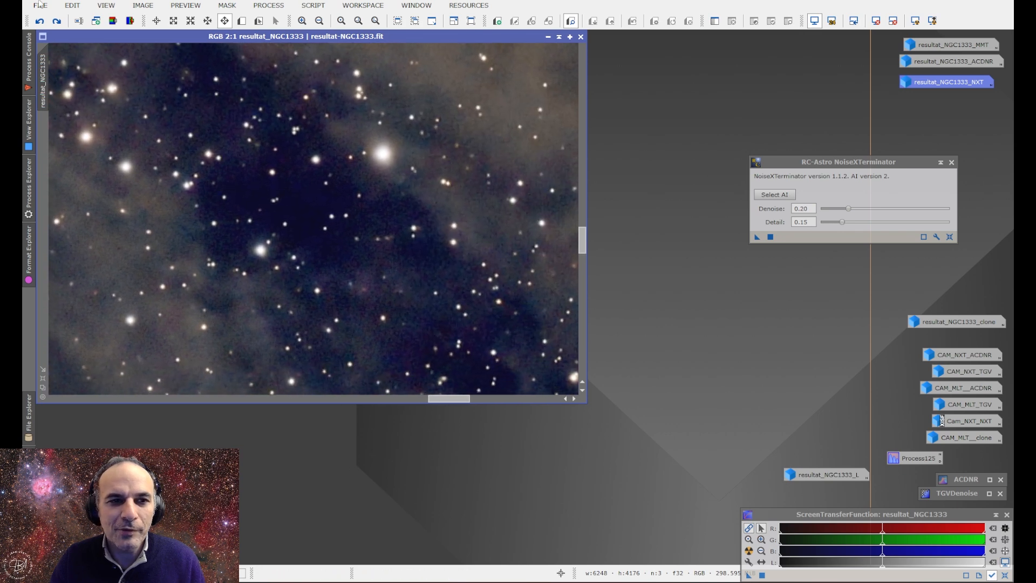
pyautogui.click(56, 21)
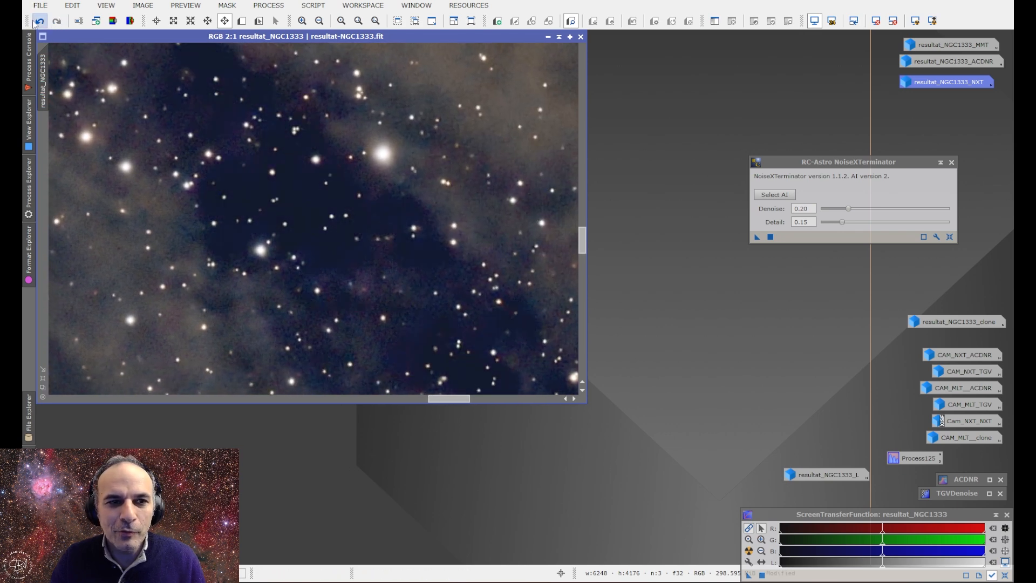
pyautogui.click(39, 21)
pyautogui.moveTo(379, 293); pyautogui.dragTo(175, 97)
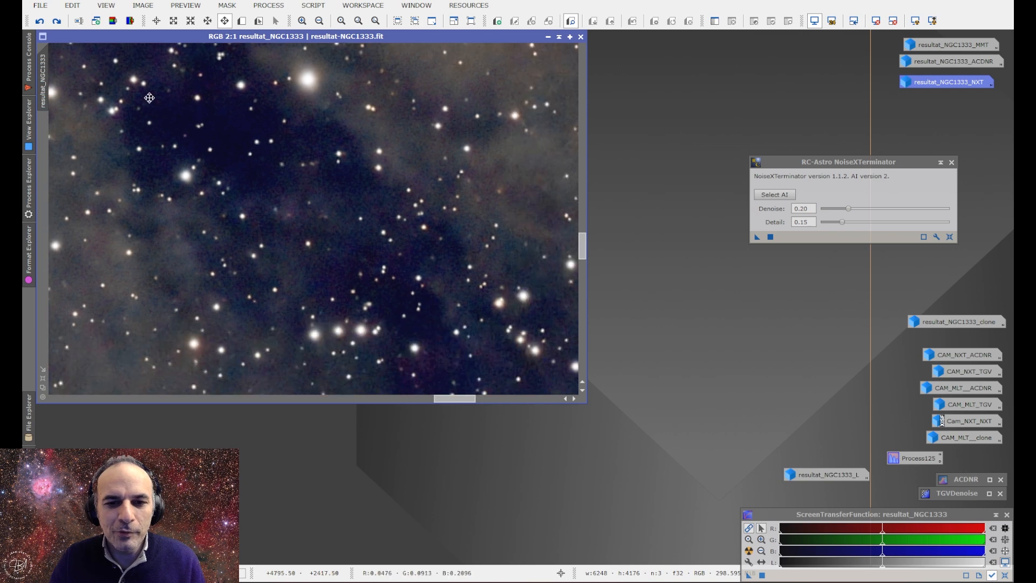
# Step: Compare the dark blue cloud and its surrounding stars at 2:1 with and without the Denoise 0.20 filter, including its upper section
pyautogui.click(57, 21)
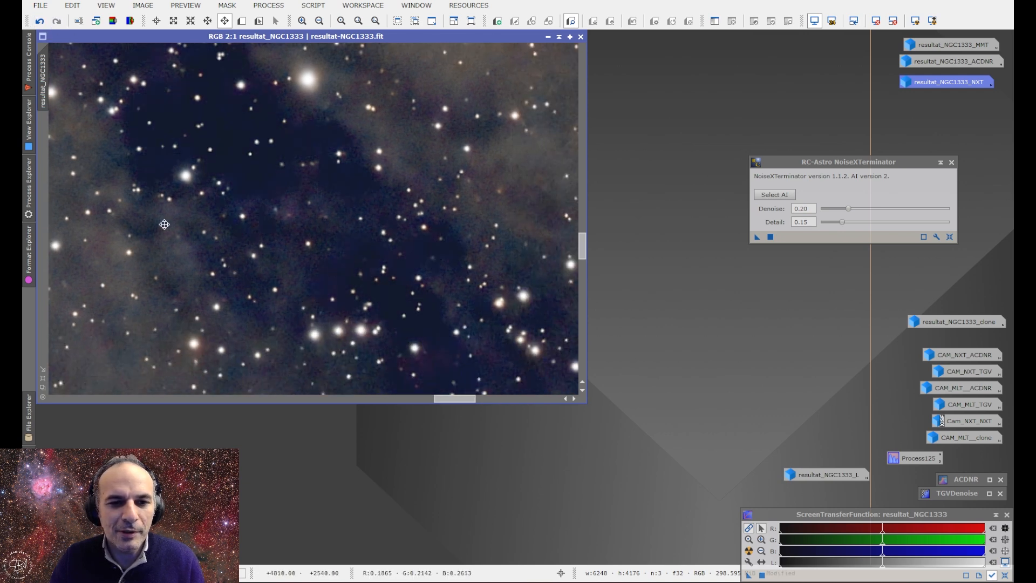
pyautogui.click(39, 23)
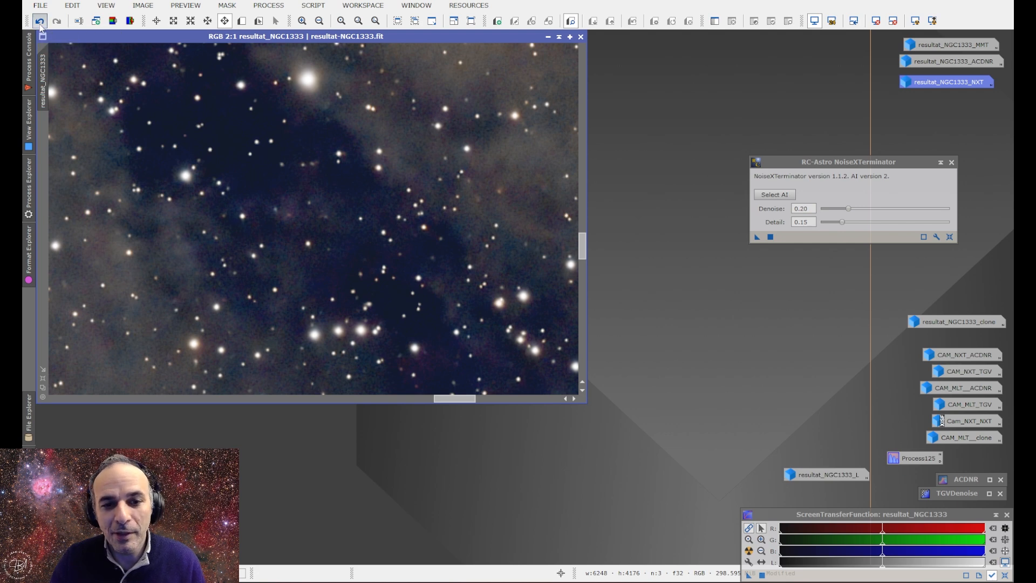
pyautogui.click(57, 21)
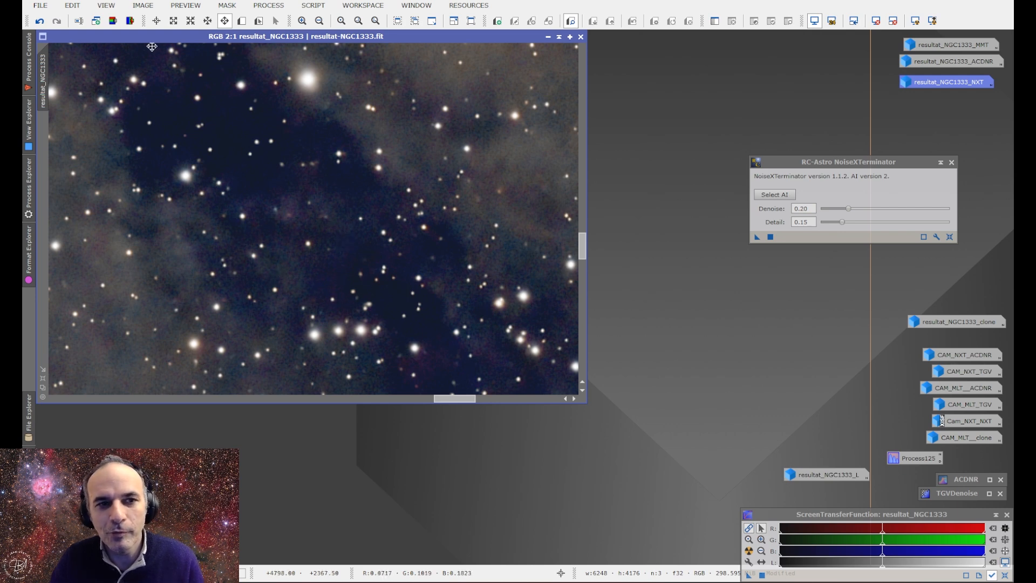
pyautogui.click(28, 60)
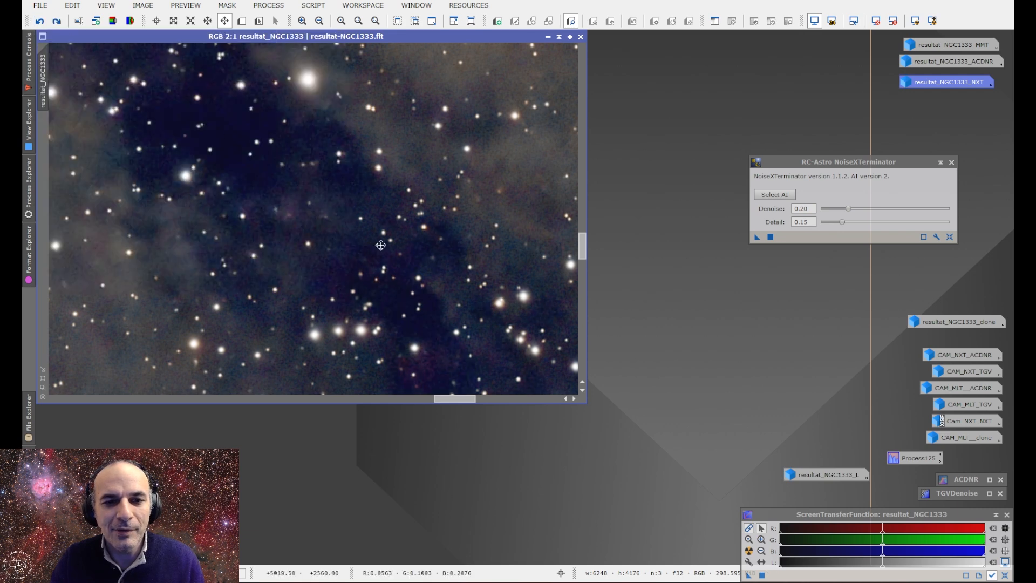
pyautogui.click(56, 24)
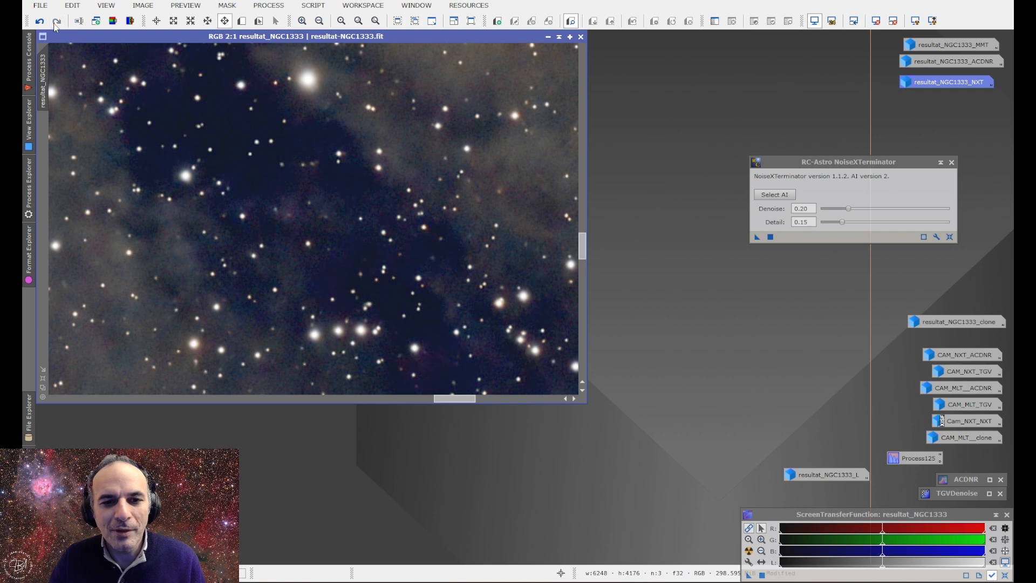
pyautogui.moveTo(228, 154); pyautogui.dragTo(326, 246)
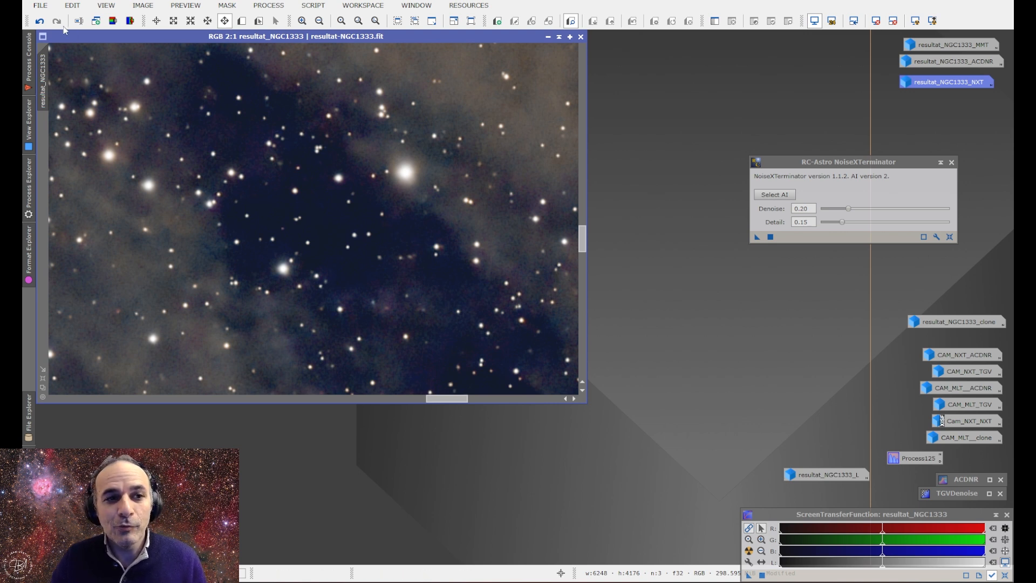
pyautogui.click(40, 21)
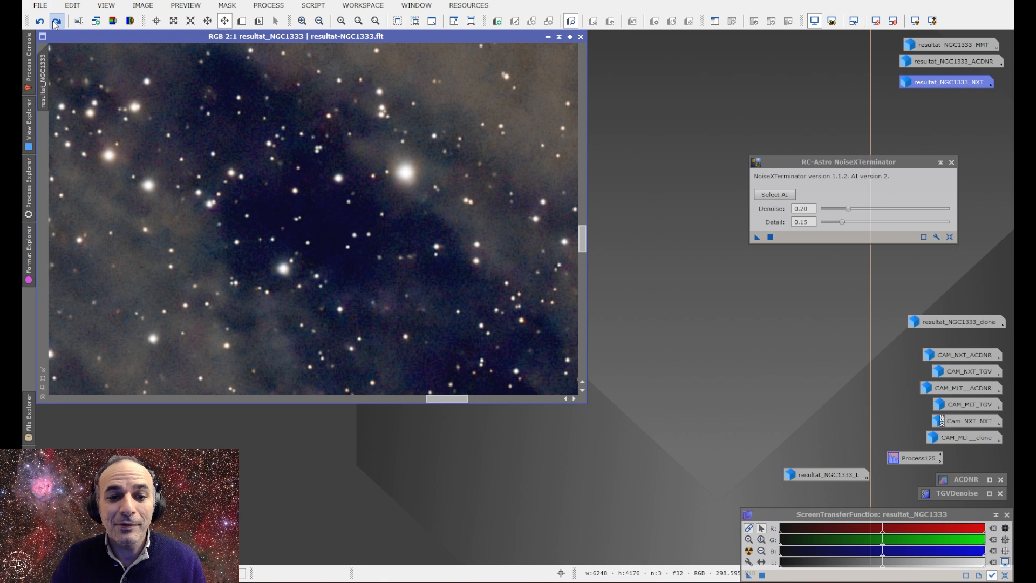
pyautogui.click(55, 21)
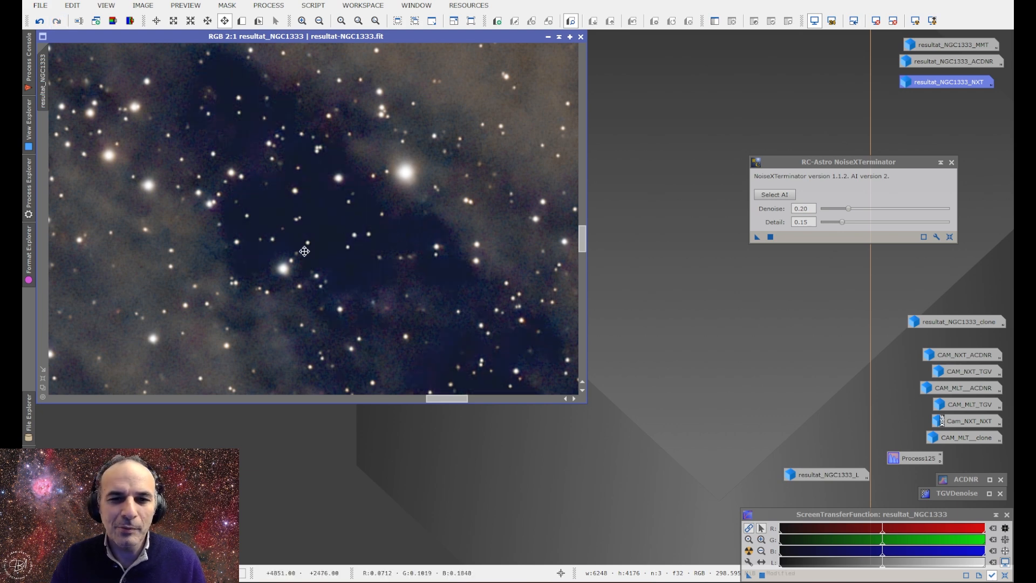
pyautogui.click(40, 21)
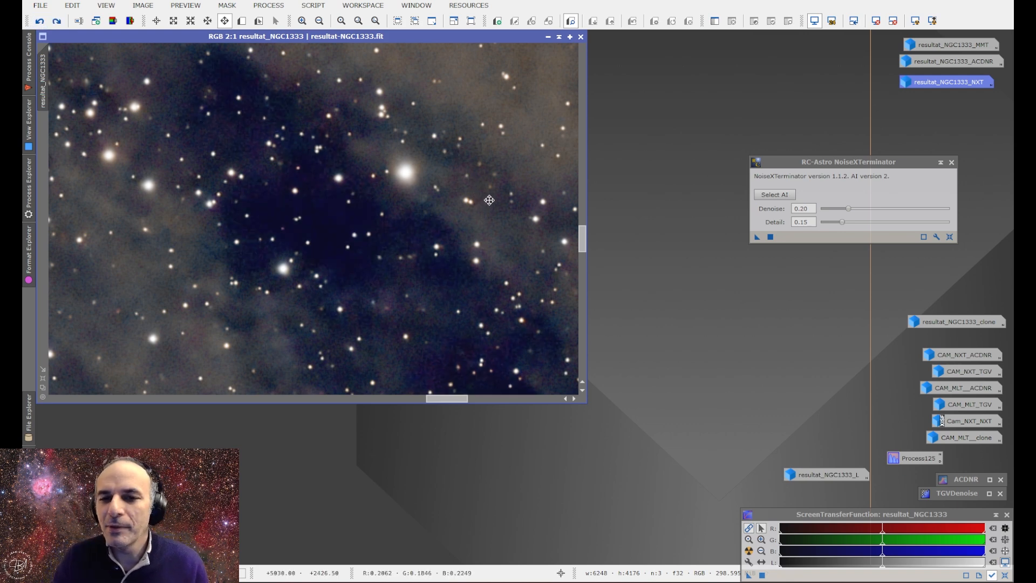
# Step: Examine the dark nebula at 1:1 with and without the NoiseXTerminator result, ending on the whole image
pyautogui.scroll(-3, 412, 213)
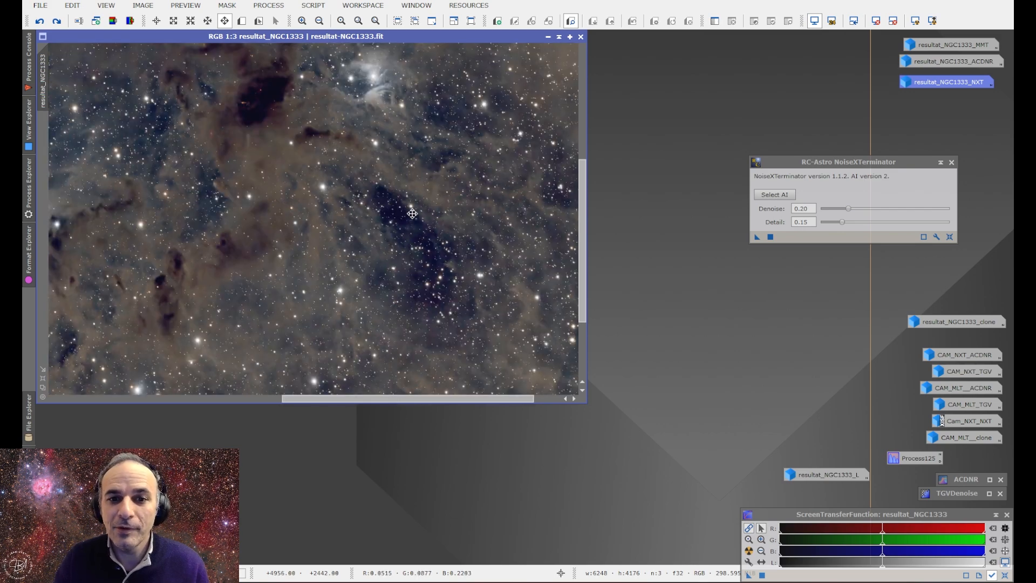
pyautogui.scroll(-2, 412, 213)
pyautogui.scroll(2, 357, 136)
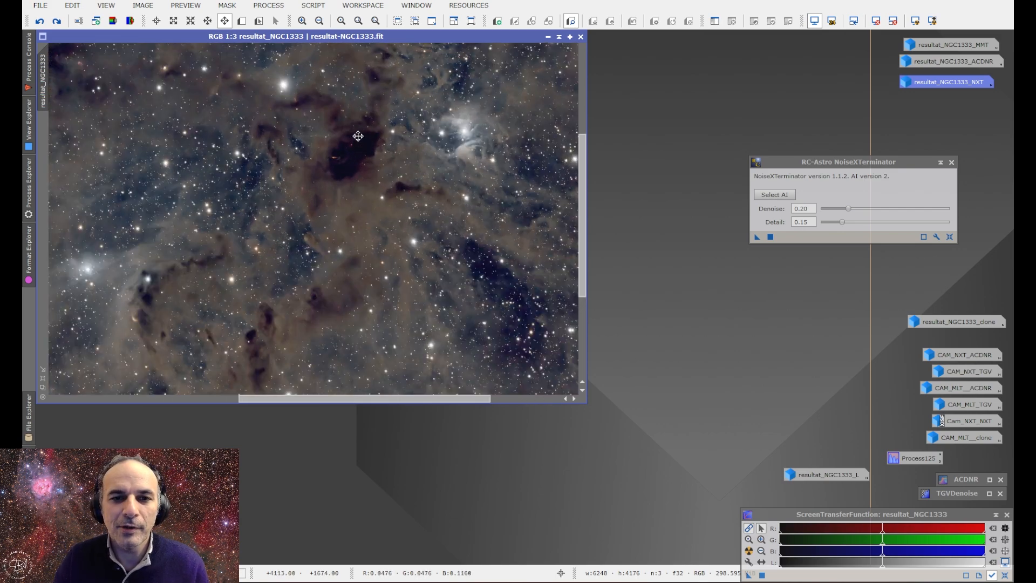
pyautogui.scroll(2, 357, 137)
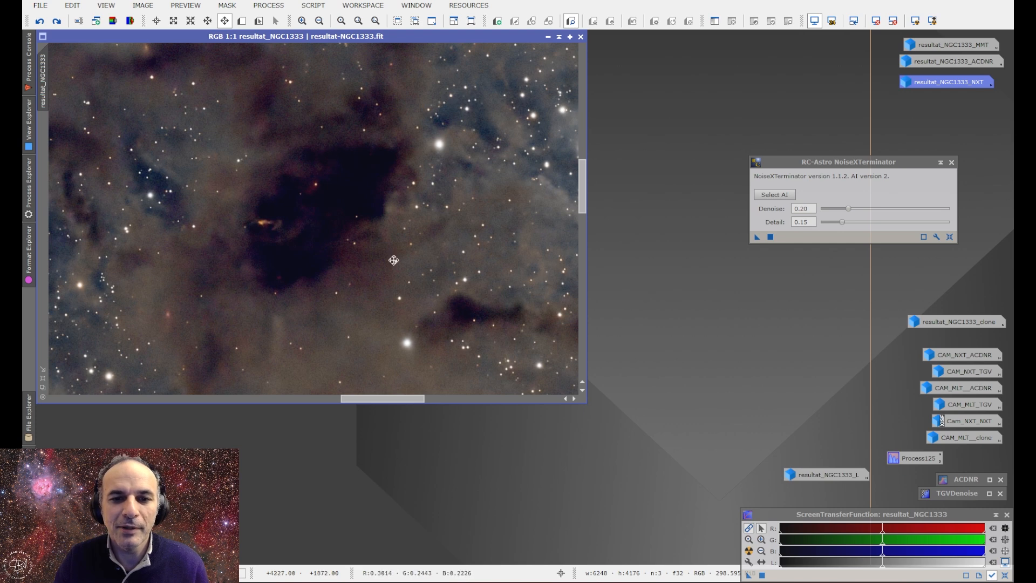
pyautogui.click(28, 59)
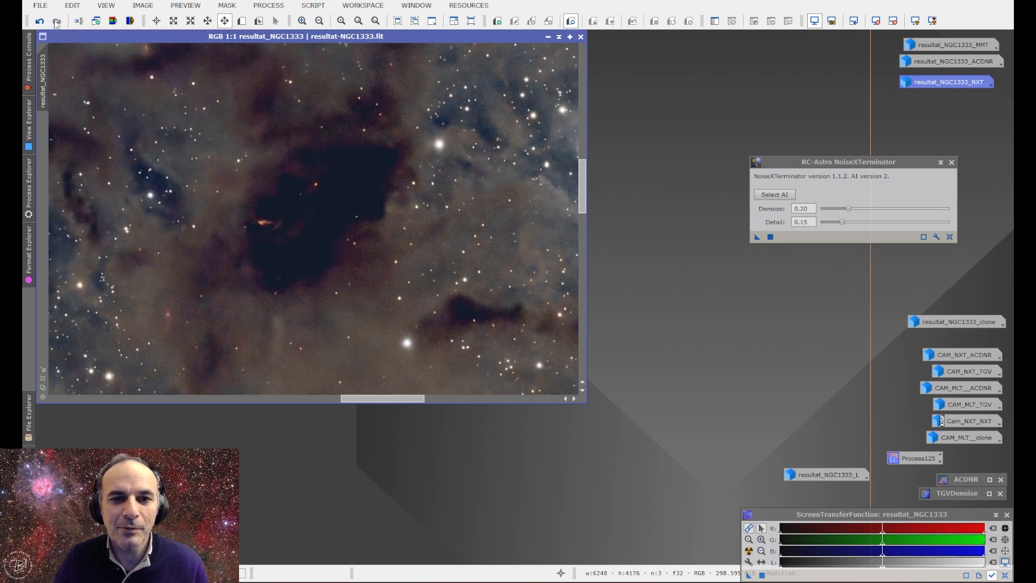
pyautogui.click(40, 22)
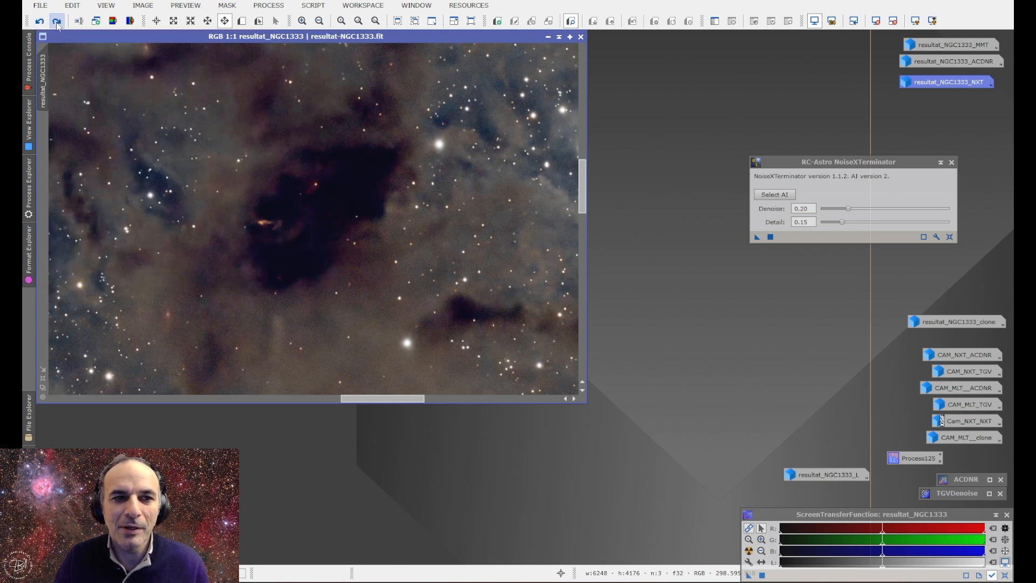
pyautogui.click(57, 21)
pyautogui.scroll(-5, 363, 210)
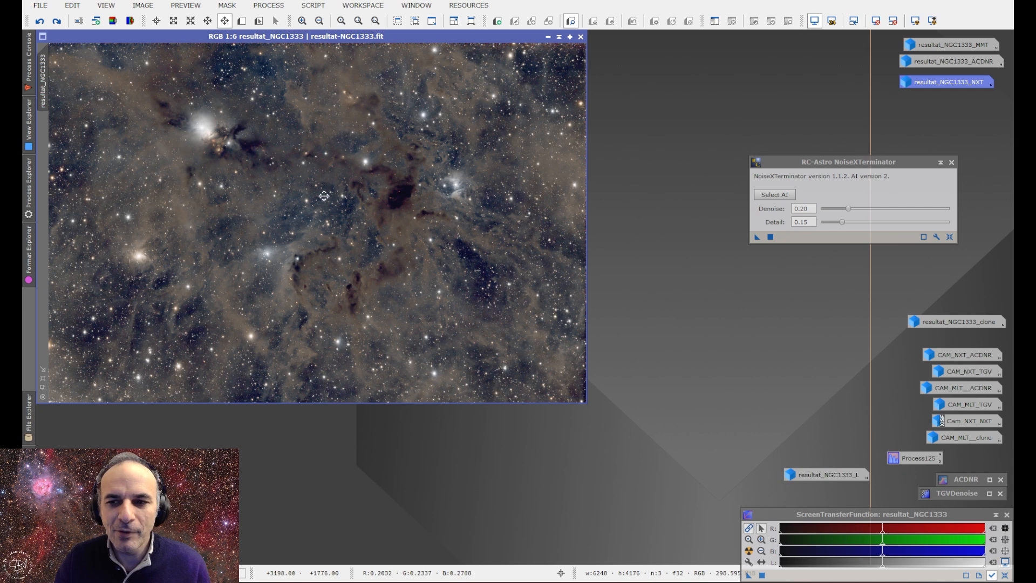
# Step: Put NoiseXTerminator away, open TGVDenoise, and check the image's mask by briefly showing its red overlay
pyautogui.click(534, 411)
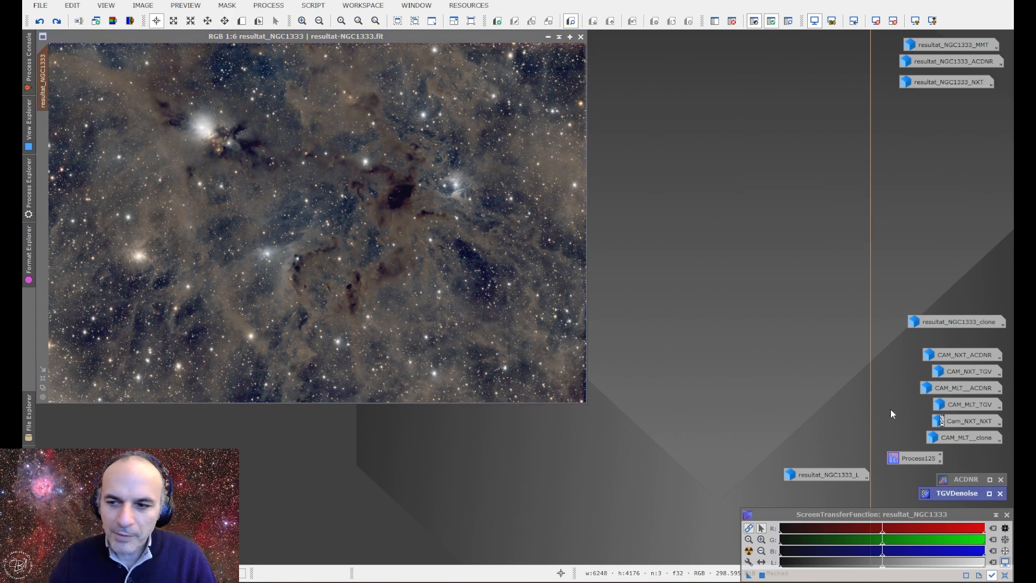
pyautogui.doubleClick(942, 495)
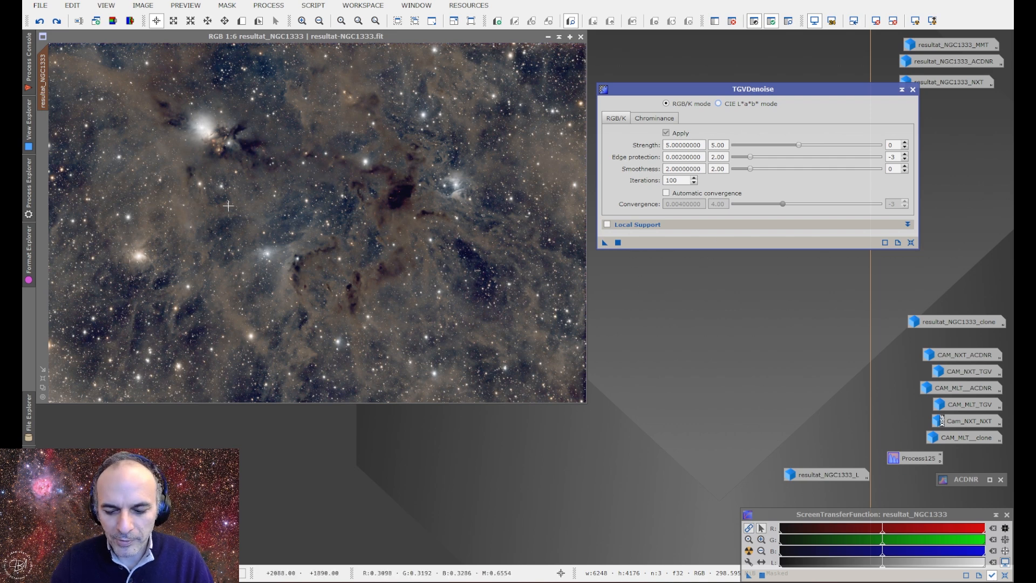
pyautogui.hotkey('ctrl', 'k')
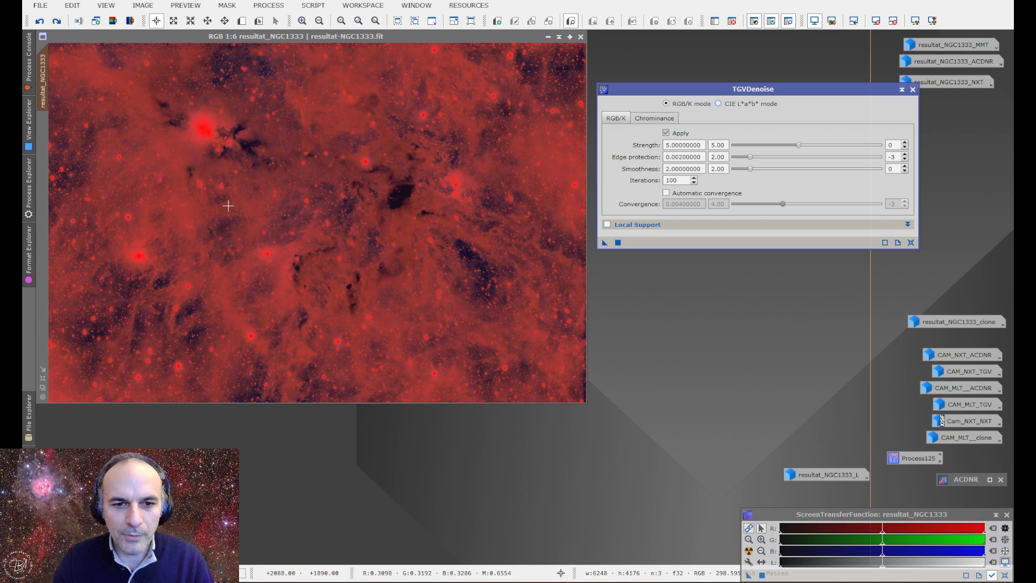
pyautogui.hotkey('ctrl', 'k')
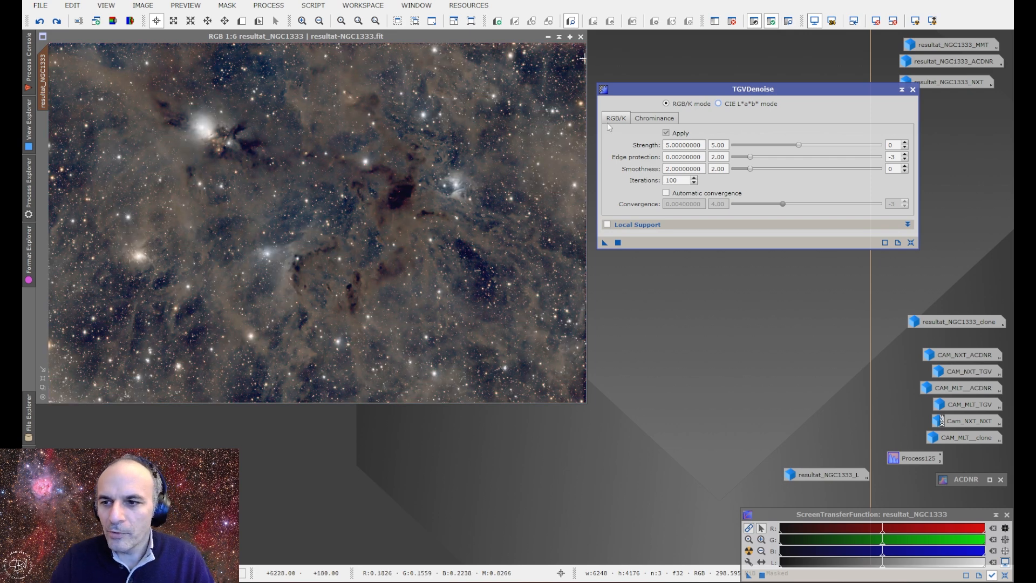
pyautogui.moveTo(915, 246); pyautogui.dragTo(755, 216)
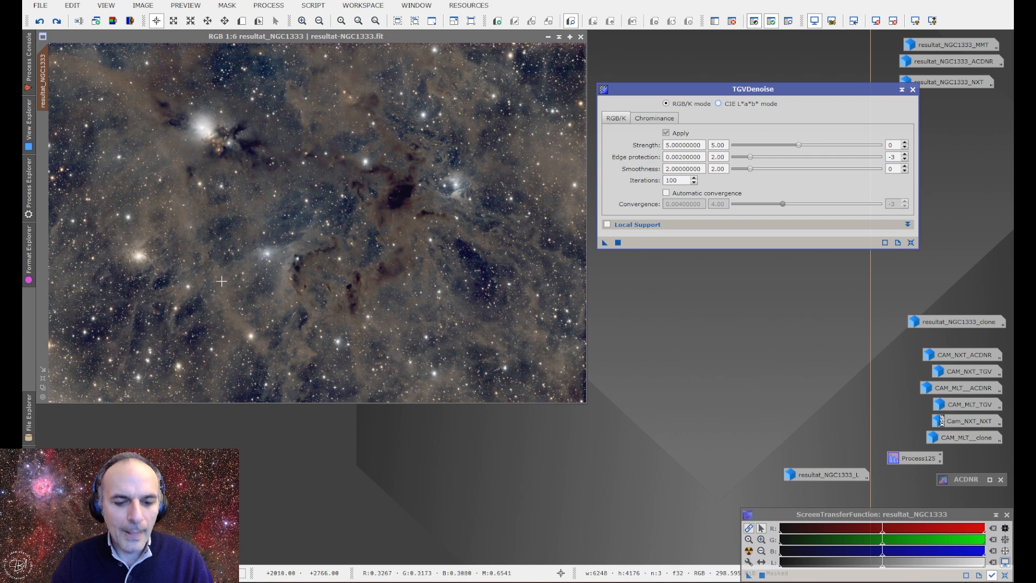
# Step: Define a preview of about 1380 × 900 pixels around the brightest reflection nebula and display it at 1:1
pyautogui.hotkey('alt', 'n')
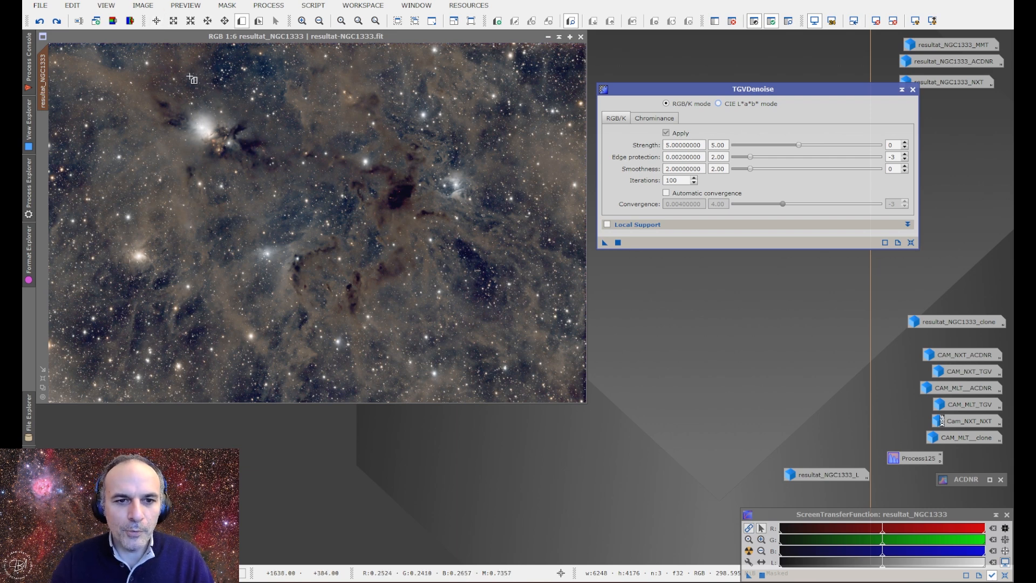
pyautogui.moveTo(161, 97); pyautogui.dragTo(279, 173)
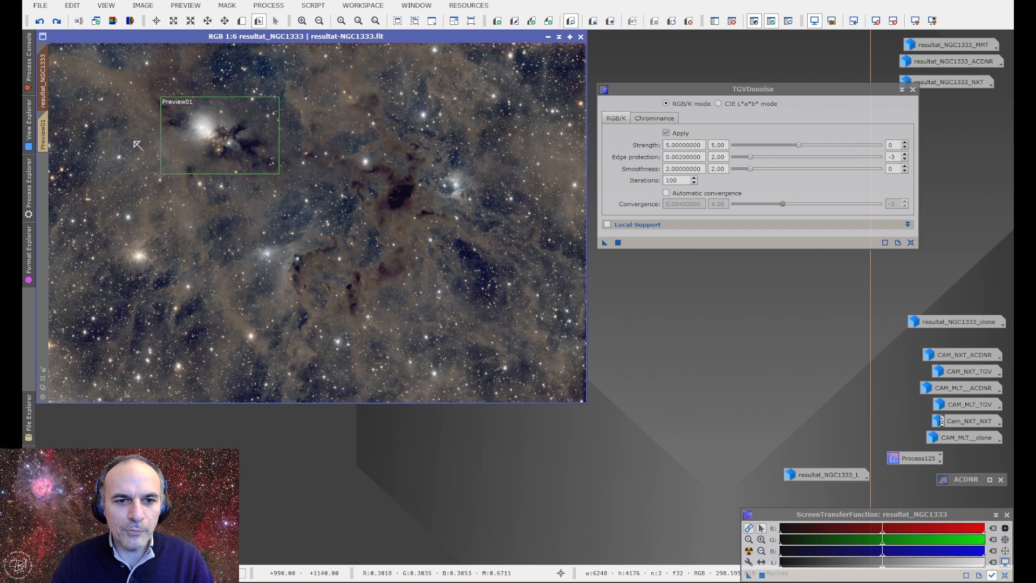
pyautogui.click(43, 130)
pyautogui.scroll(-1, 351, 251)
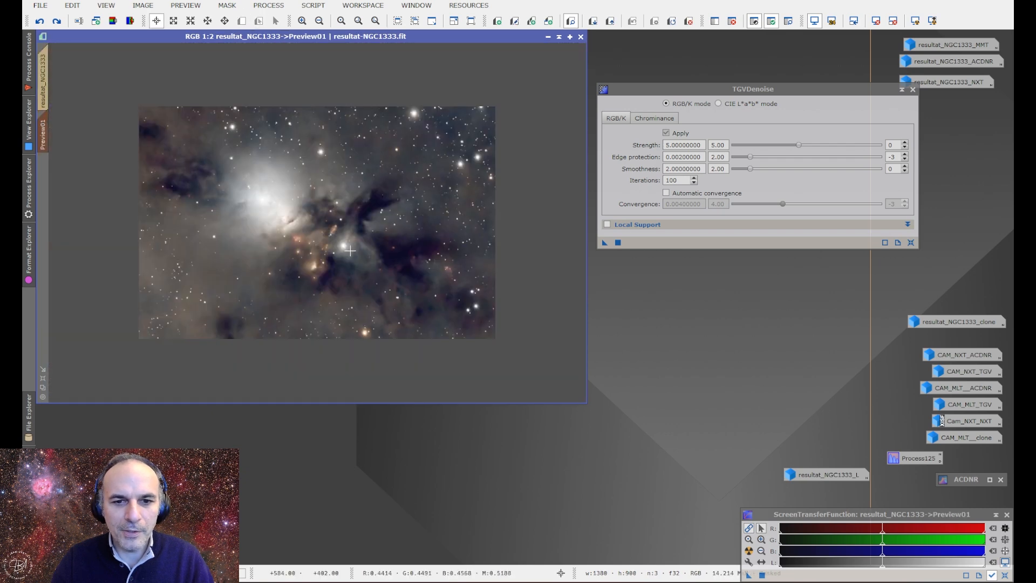
pyautogui.scroll(1, 338, 249)
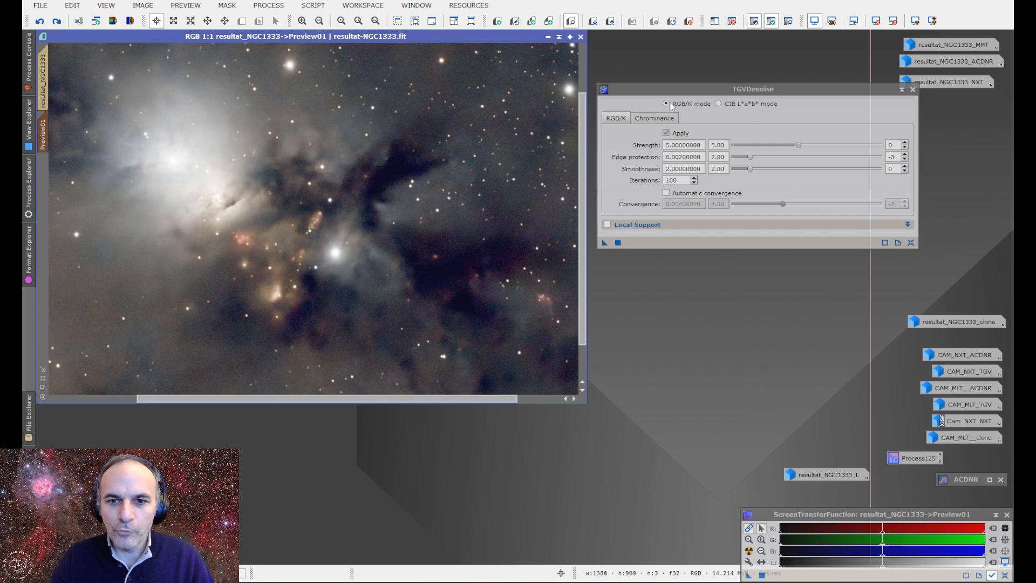
# Step: Switch TGVDenoise to CIE L*a*b* mode with lightness and chrominance both enabled, and apply it to the reflection nebula preview
pyautogui.click(719, 103)
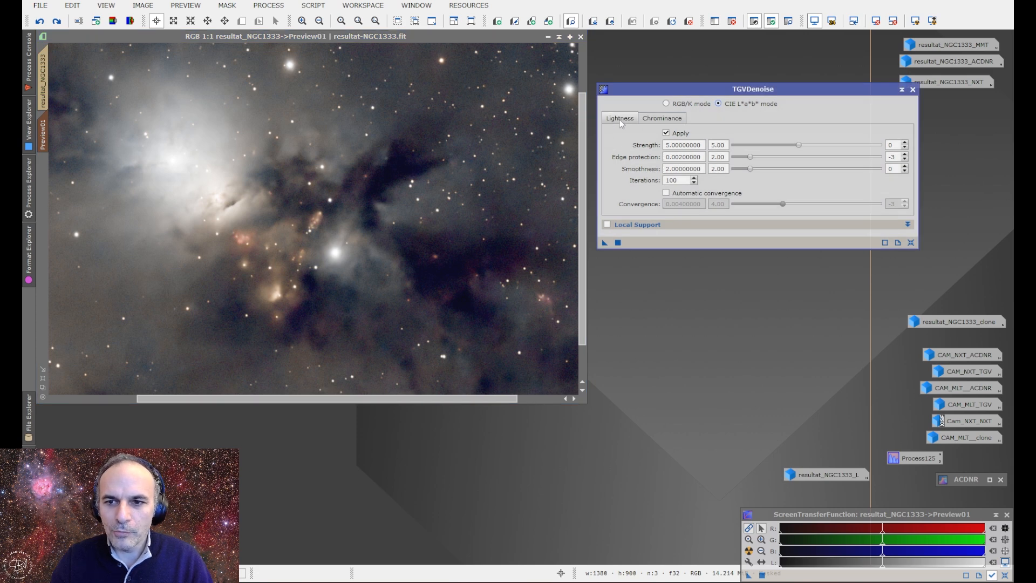
pyautogui.click(660, 122)
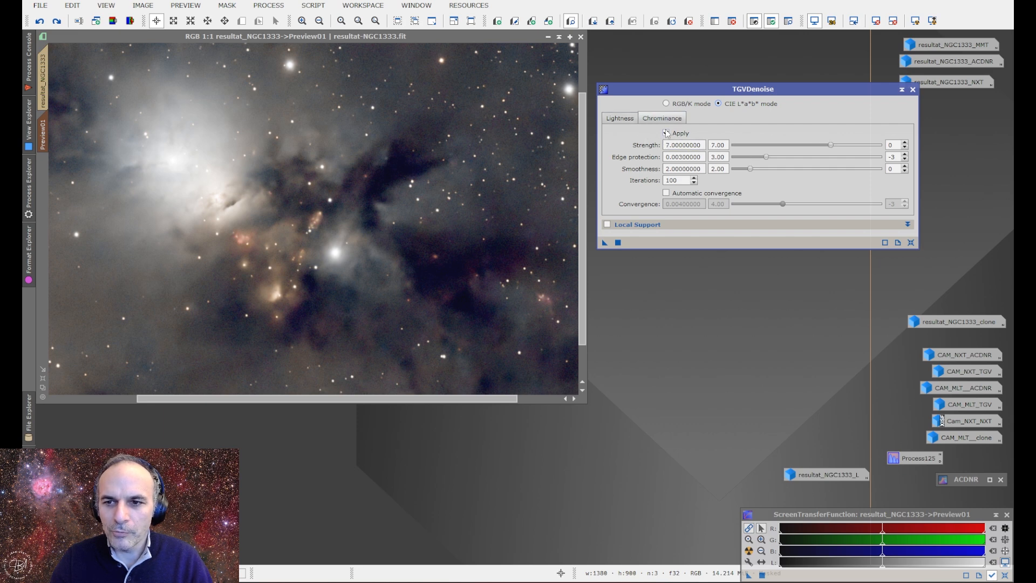
pyautogui.click(666, 133)
pyautogui.click(665, 134)
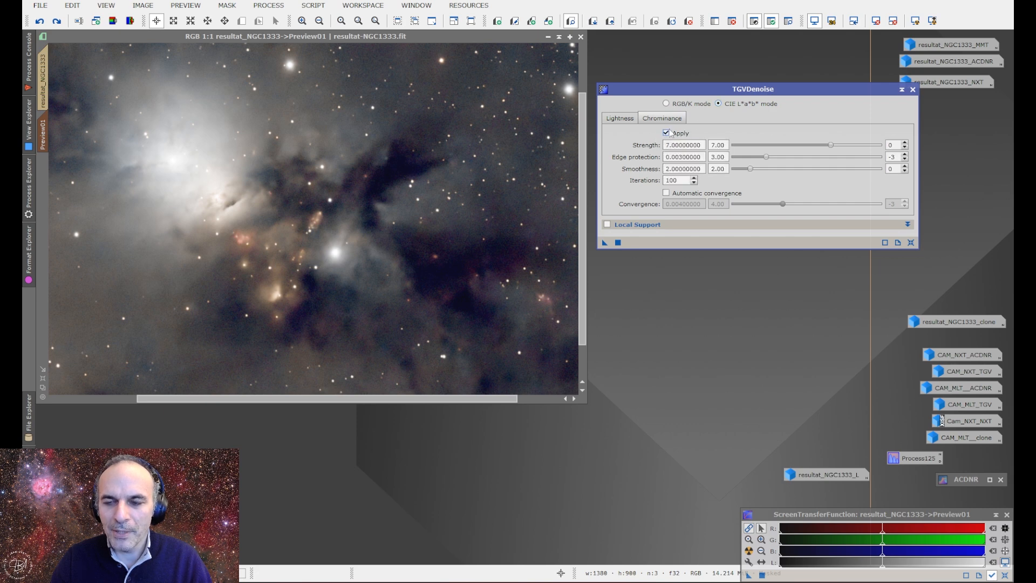
pyautogui.click(624, 118)
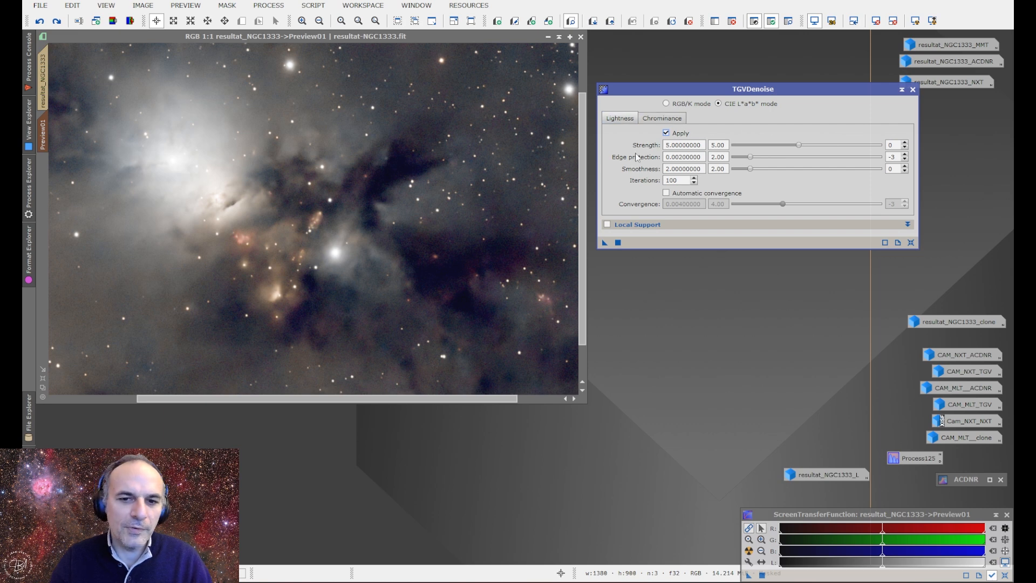
pyautogui.moveTo(605, 242); pyautogui.dragTo(360, 200)
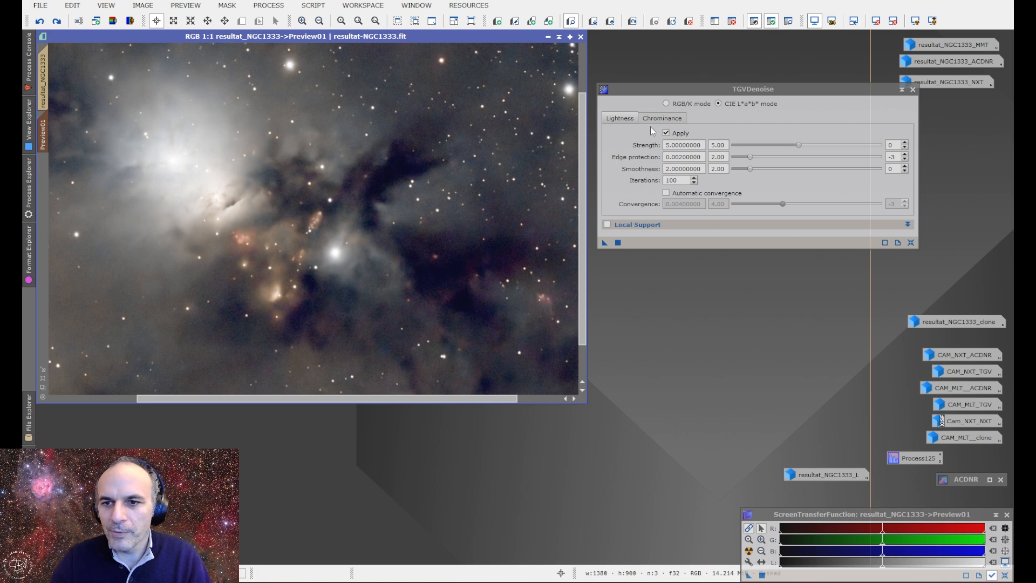
# Step: Raise the TGVDenoise strength to 6.50 for lightness and 8.00 for chrominance, and apply it to the preview again
pyautogui.click(799, 146)
pyautogui.moveTo(802, 147); pyautogui.dragTo(825, 145)
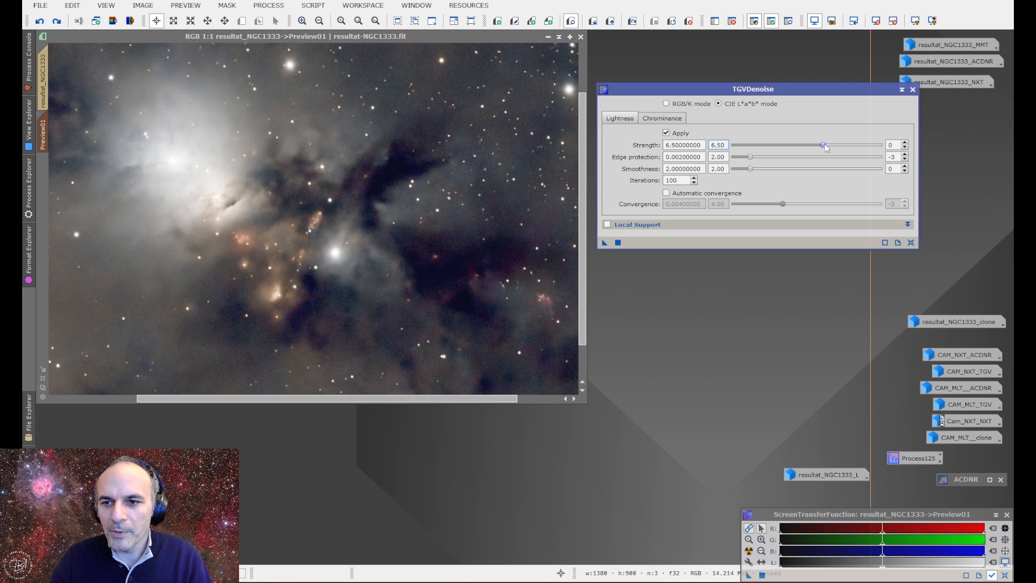
pyautogui.click(676, 119)
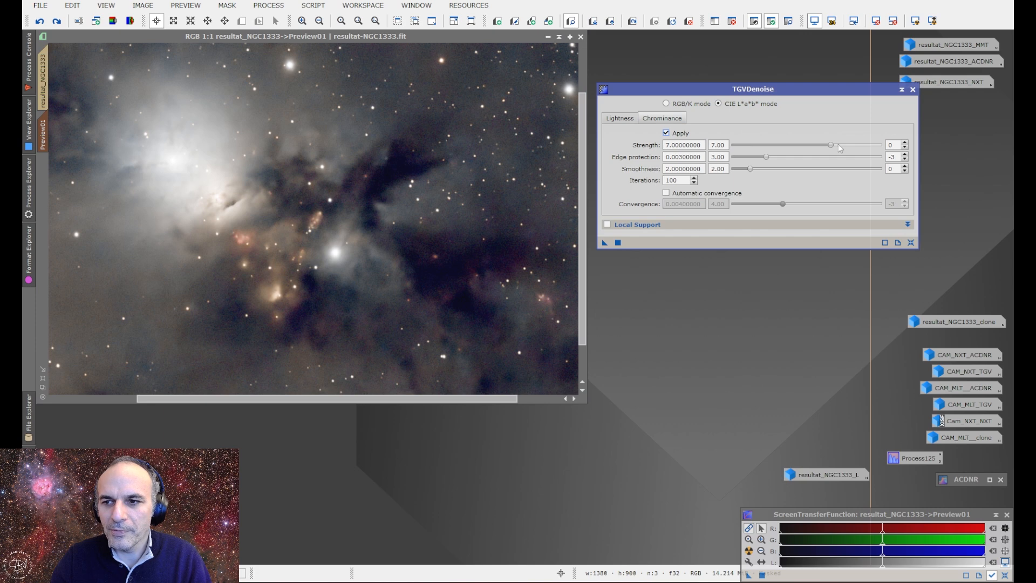
pyautogui.moveTo(834, 144); pyautogui.dragTo(849, 147)
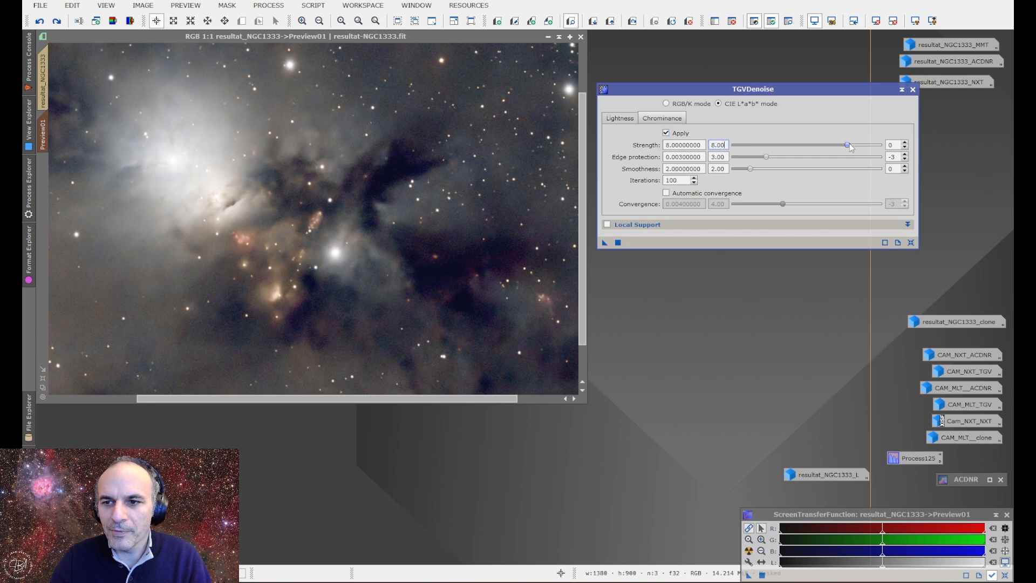
pyautogui.click(618, 242)
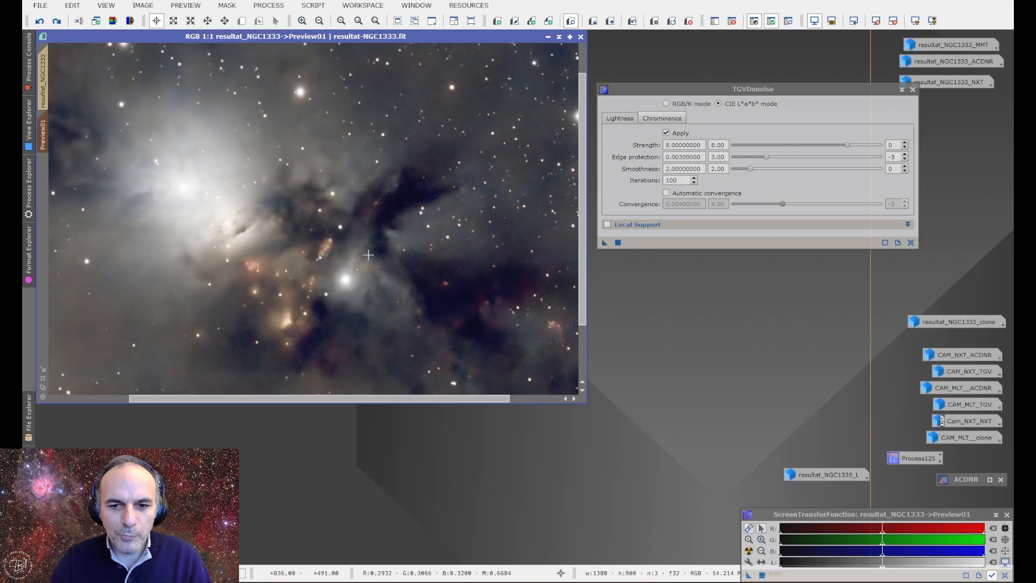
# Step: Define a second preview of about 924 × 594 pixels around the smaller blue reflection nebula and adjoining dark cloud, and display it
pyautogui.hotkey('ctrl', 'pageup')
pyautogui.hotkey('alt', 'n')
pyautogui.moveTo(252, 229); pyautogui.dragTo(324, 281)
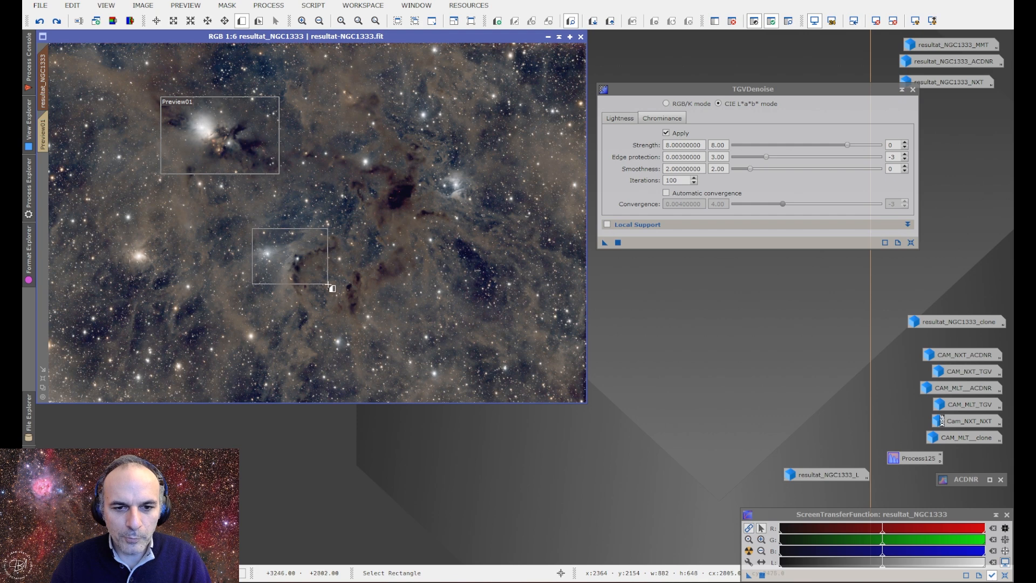
pyautogui.click(43, 175)
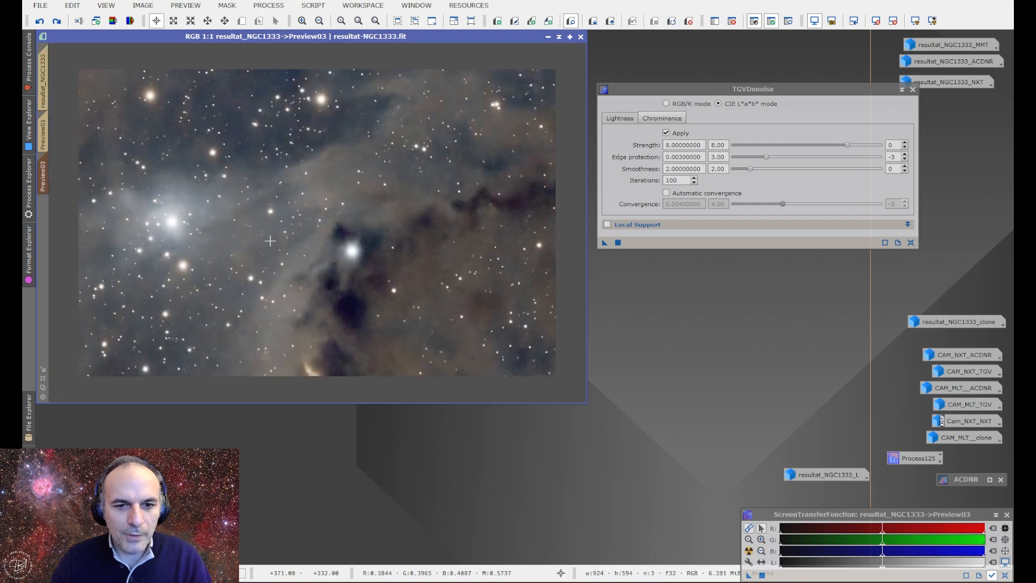
# Step: Apply TGVDenoise to the second preview, and delete all previews from the main image
pyautogui.moveTo(604, 243); pyautogui.dragTo(393, 210)
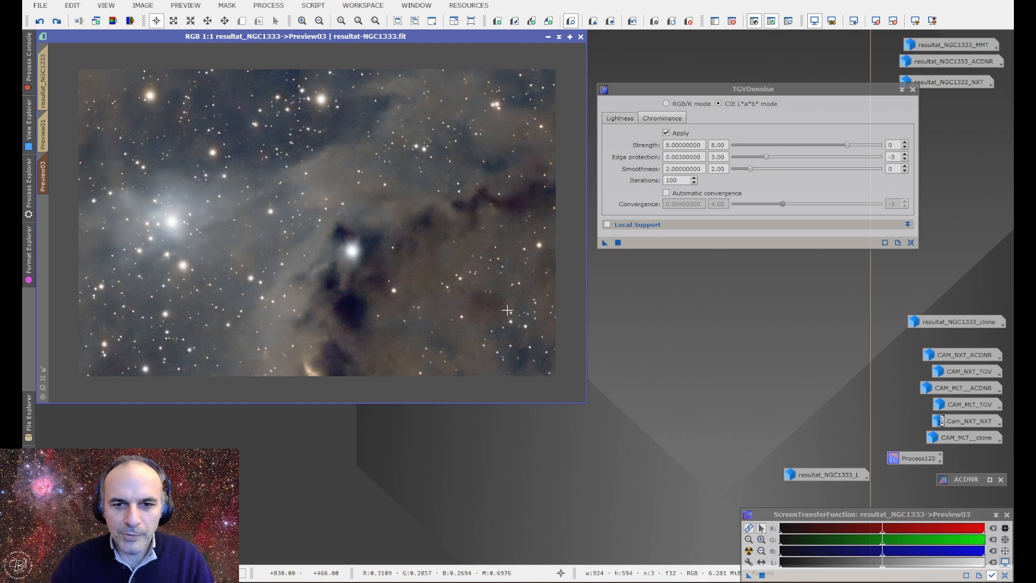
pyautogui.click(44, 86)
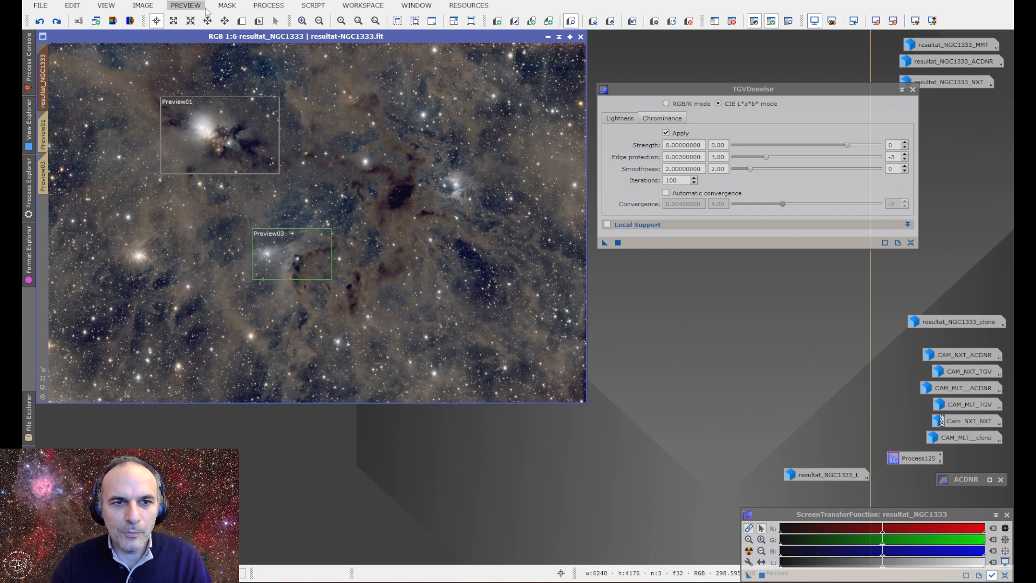
pyautogui.click(185, 5)
pyautogui.click(238, 212)
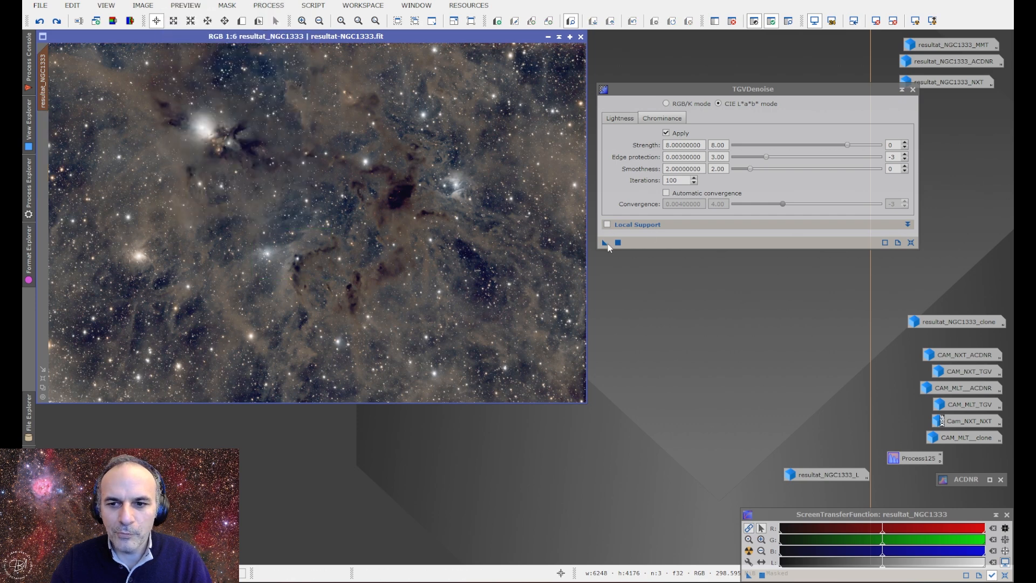
# Step: Apply TGVDenoise to the whole image and compare the dark blue cloud at 2:1 with the denoising undone
pyautogui.moveTo(603, 244); pyautogui.dragTo(363, 244)
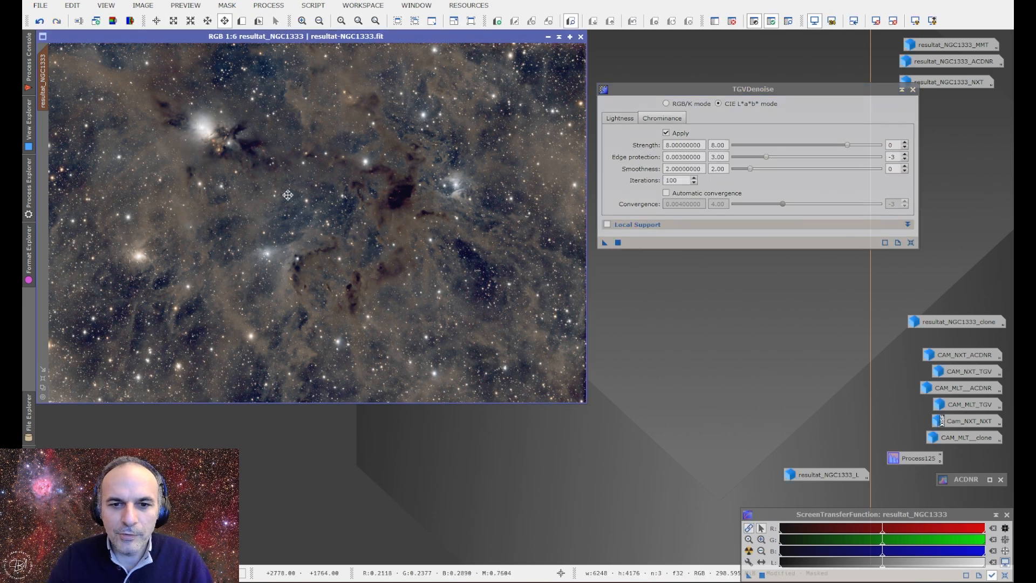
pyautogui.scroll(1, 475, 267)
pyautogui.scroll(4, 488, 248)
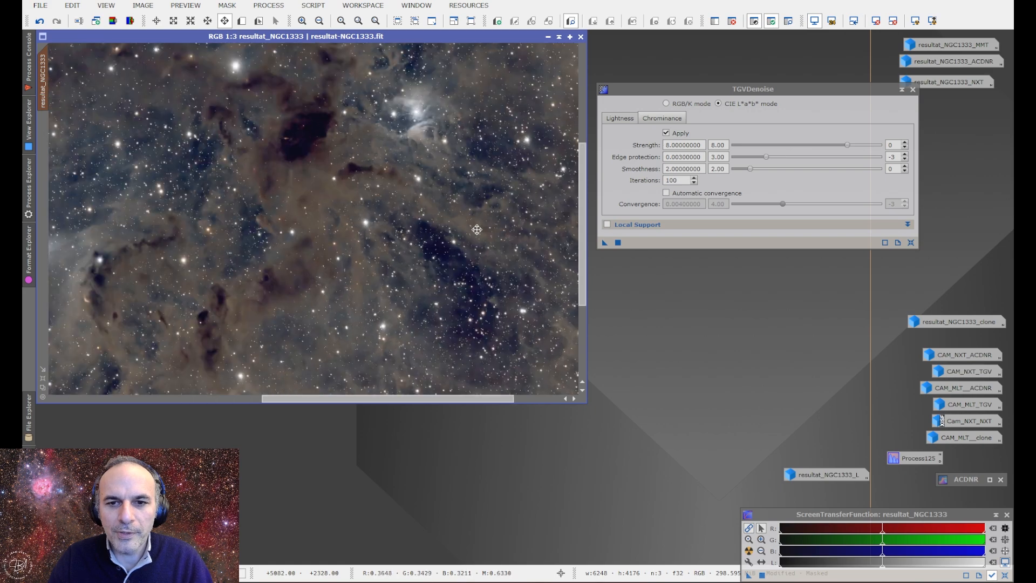
pyautogui.moveTo(361, 237); pyautogui.dragTo(300, 206)
pyautogui.scroll(1, 300, 205)
pyautogui.moveTo(238, 194); pyautogui.dragTo(344, 233)
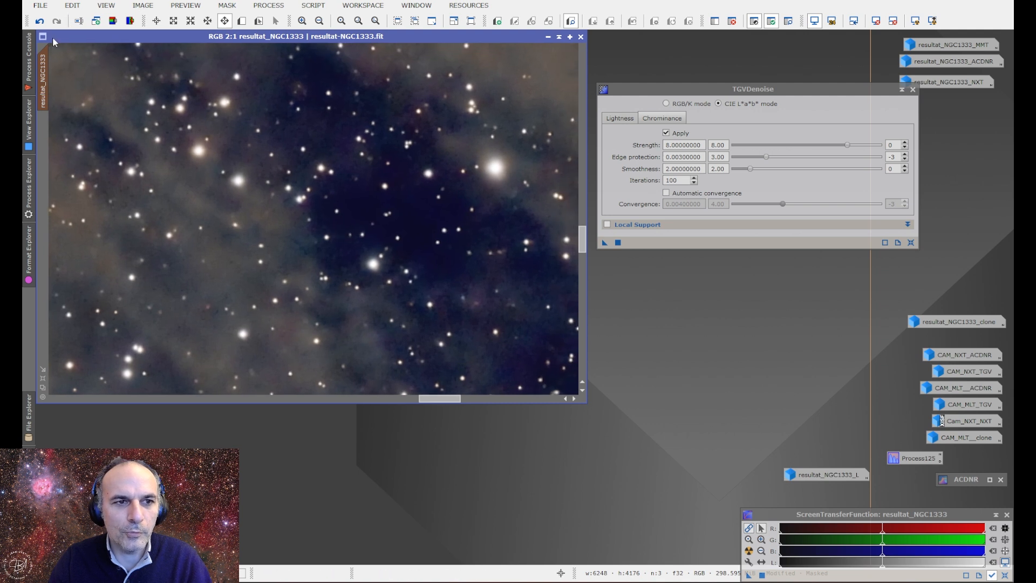
pyautogui.click(40, 21)
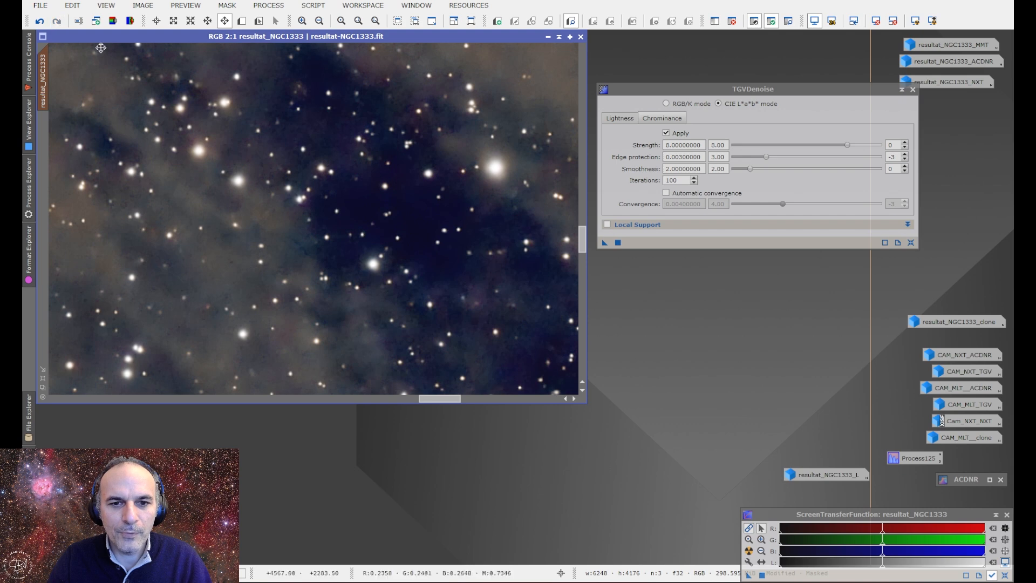
# Step: Inspect the blue and the brightest reflection nebulae up to 1:1, and redo TGVDenoise on the image
pyautogui.scroll(-2, 334, 201)
pyautogui.scroll(-1, 334, 192)
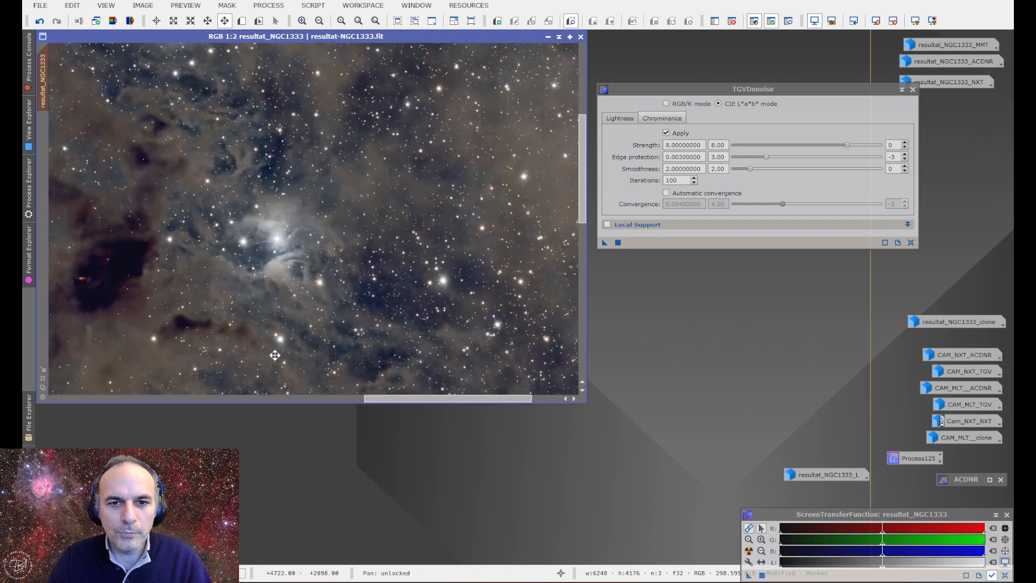
pyautogui.scroll(2, 347, 243)
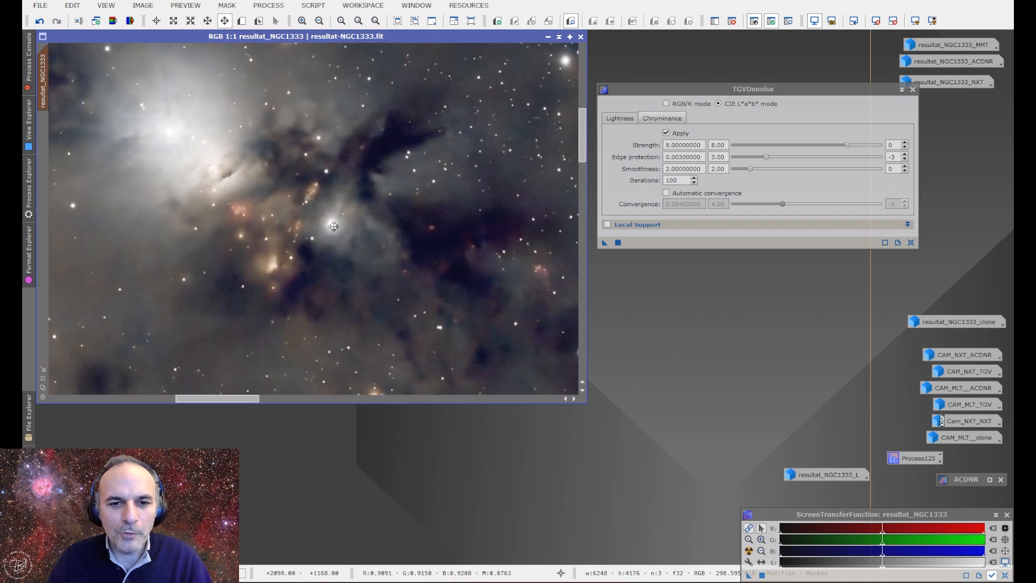
pyautogui.scroll(-1, 339, 238)
pyautogui.click(56, 21)
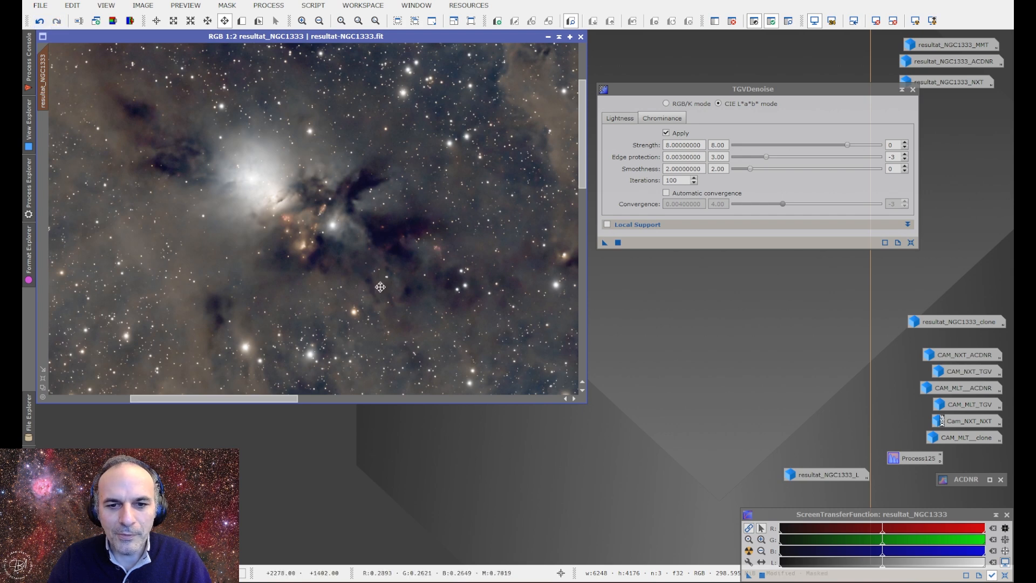
# Step: Compare the brown dust cloud with its small dark cores at 1:1, undoing and redoing TGVDenoise
pyautogui.scroll(-2, 335, 308)
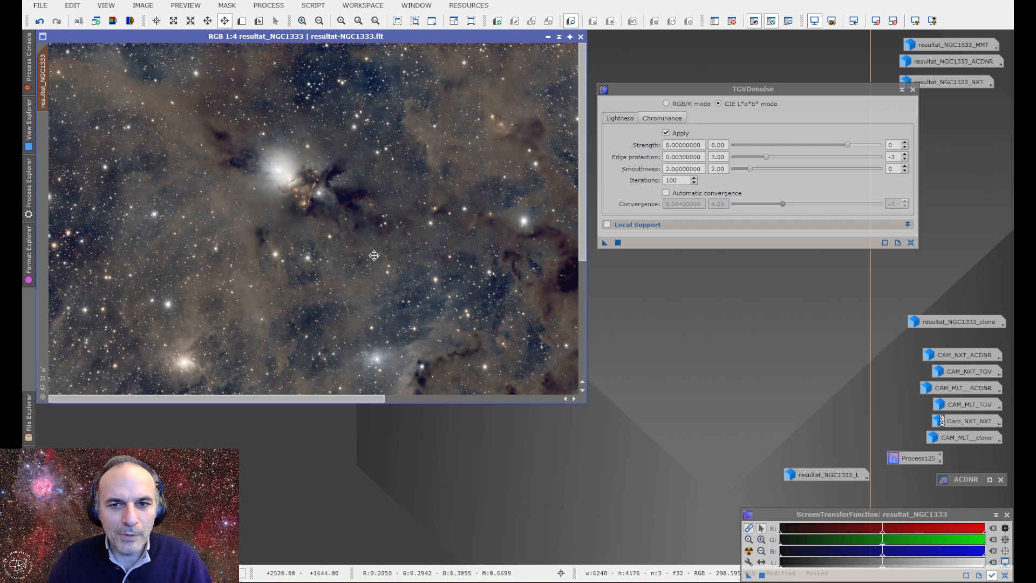
pyautogui.scroll(-3, 405, 286)
pyautogui.scroll(3, 437, 311)
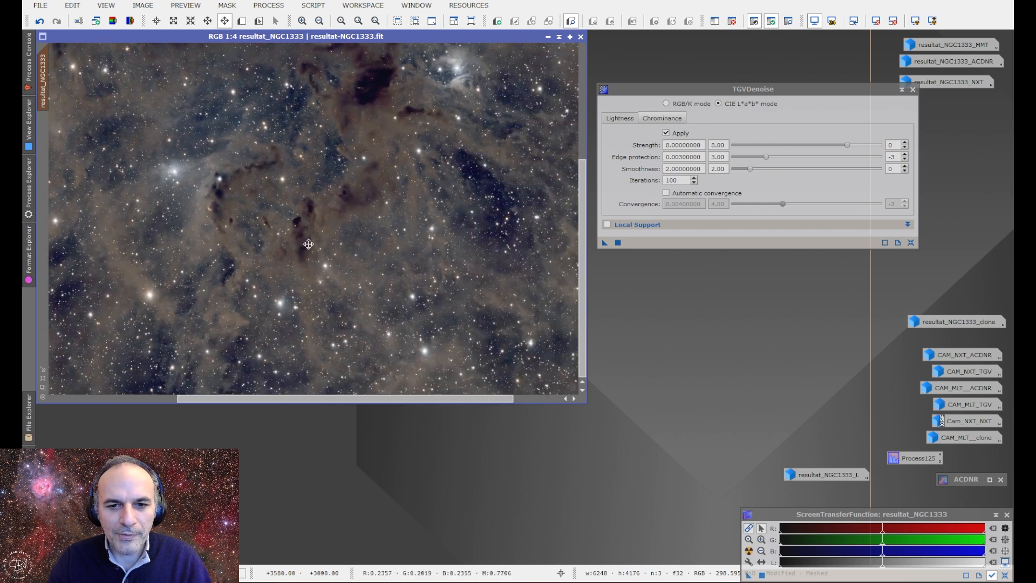
pyautogui.moveTo(358, 217); pyautogui.dragTo(342, 257)
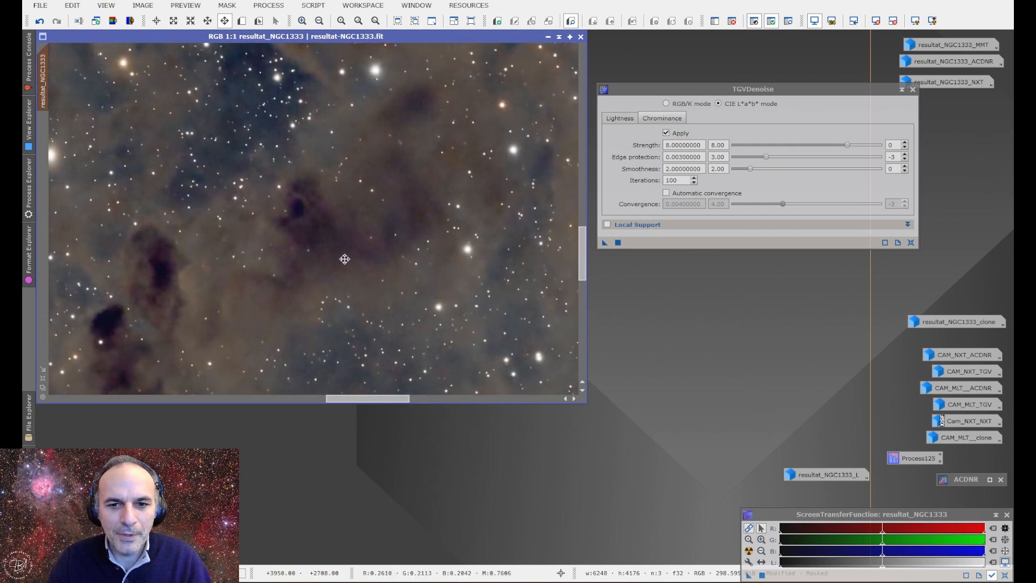
pyautogui.click(39, 22)
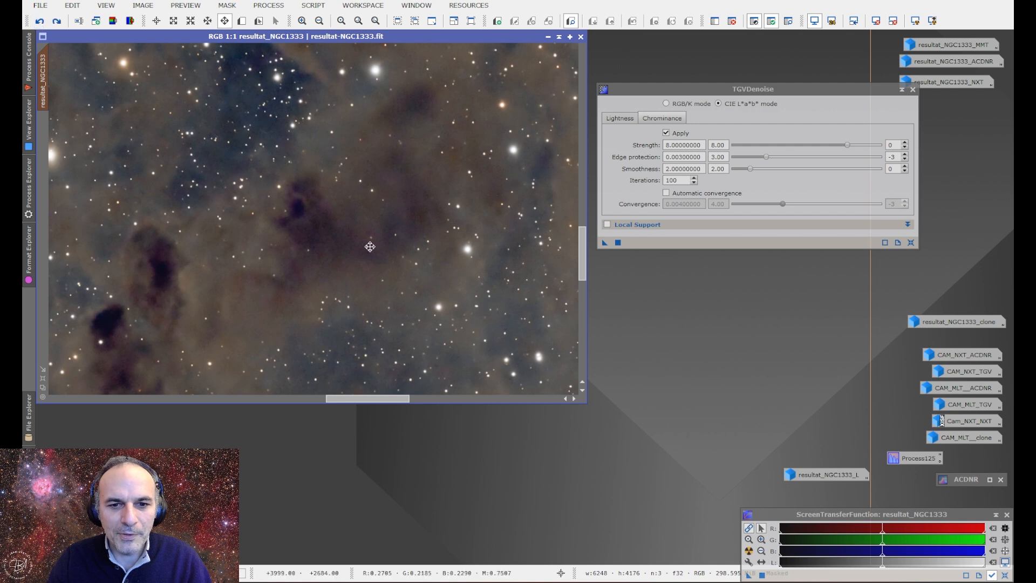
pyautogui.click(56, 21)
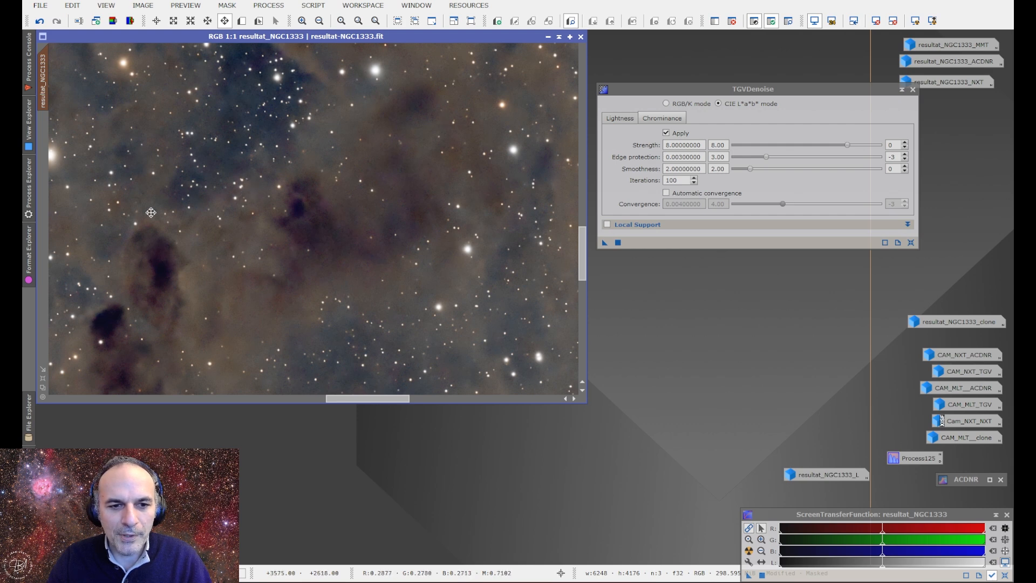
# Step: Compare the large dark core around the small orange object at 2:1, toggling TGVDenoise off and on
pyautogui.scroll(-1, 384, 201)
pyautogui.moveTo(356, 178); pyautogui.dragTo(347, 310)
pyautogui.scroll(1, 353, 228)
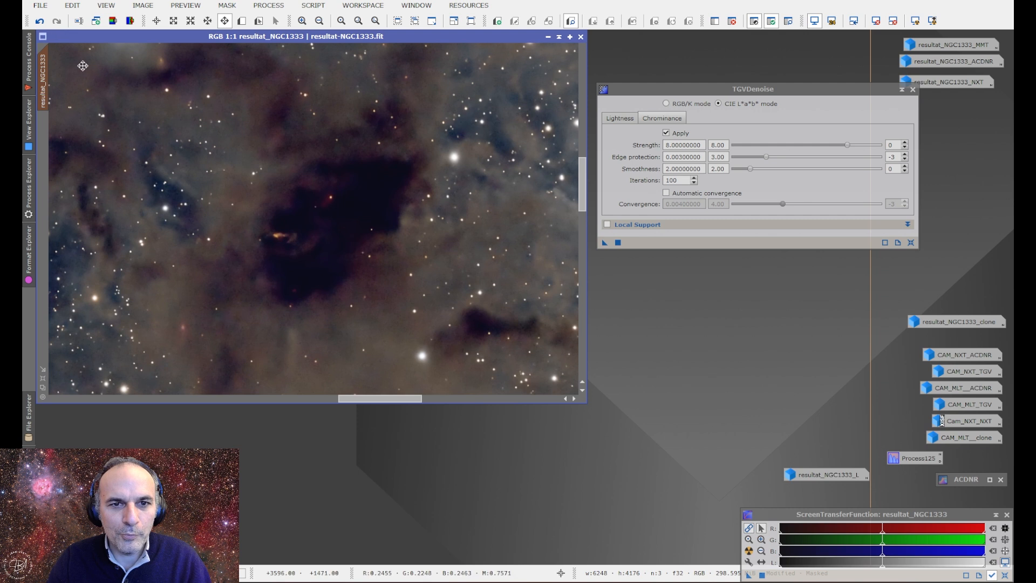
pyautogui.scroll(1, 296, 222)
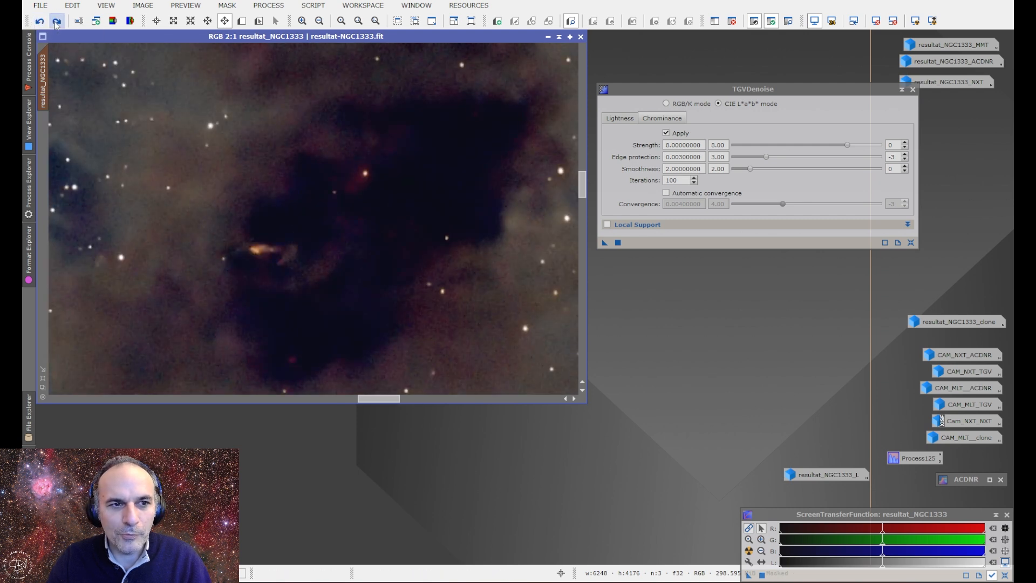
pyautogui.click(57, 22)
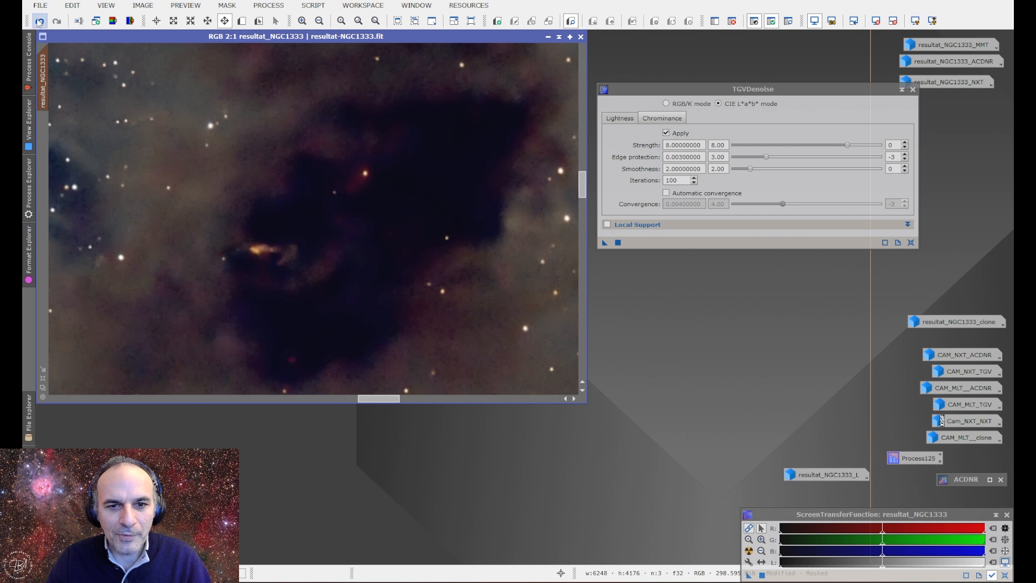
pyautogui.click(39, 22)
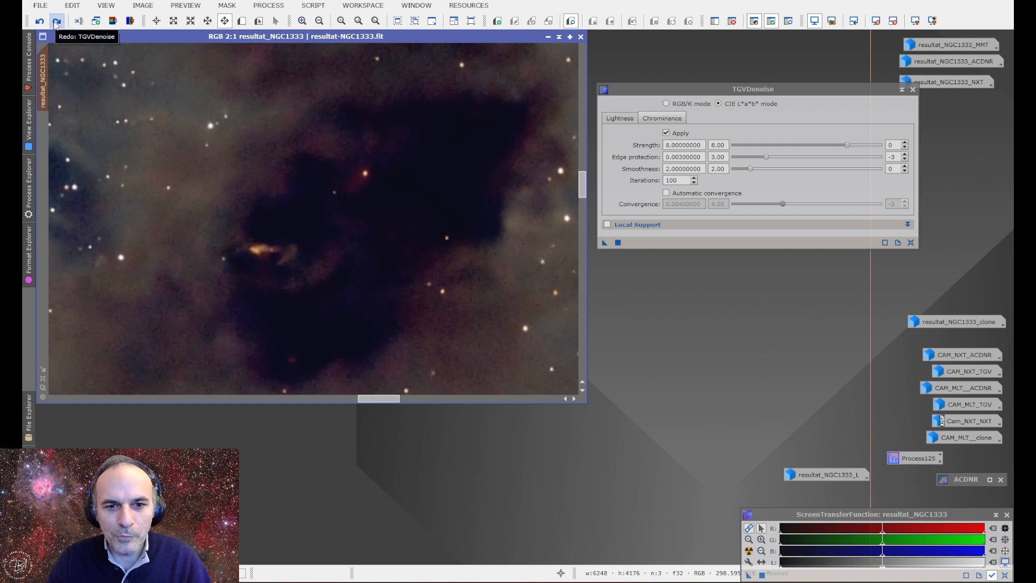
pyautogui.click(57, 21)
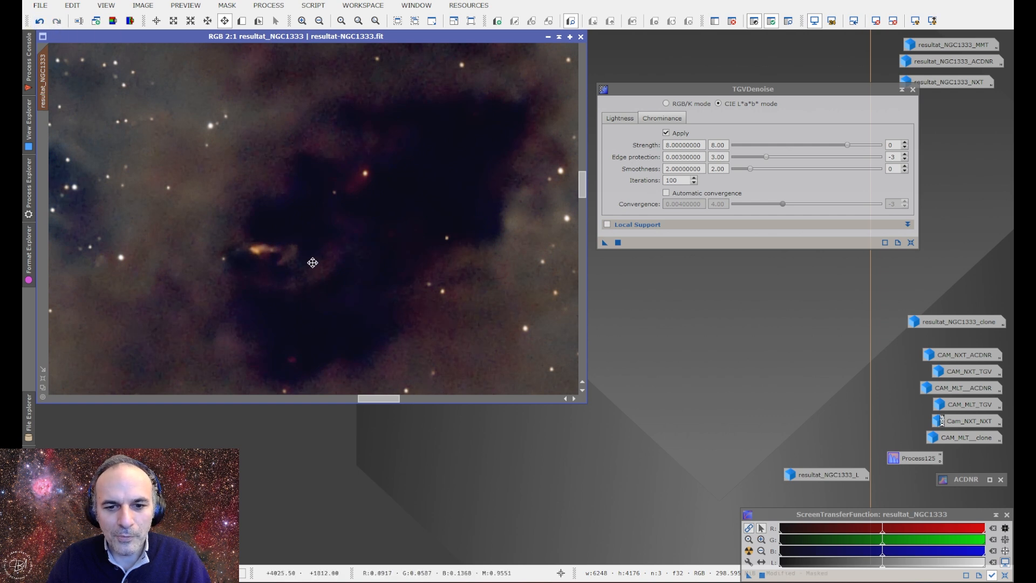
pyautogui.click(39, 22)
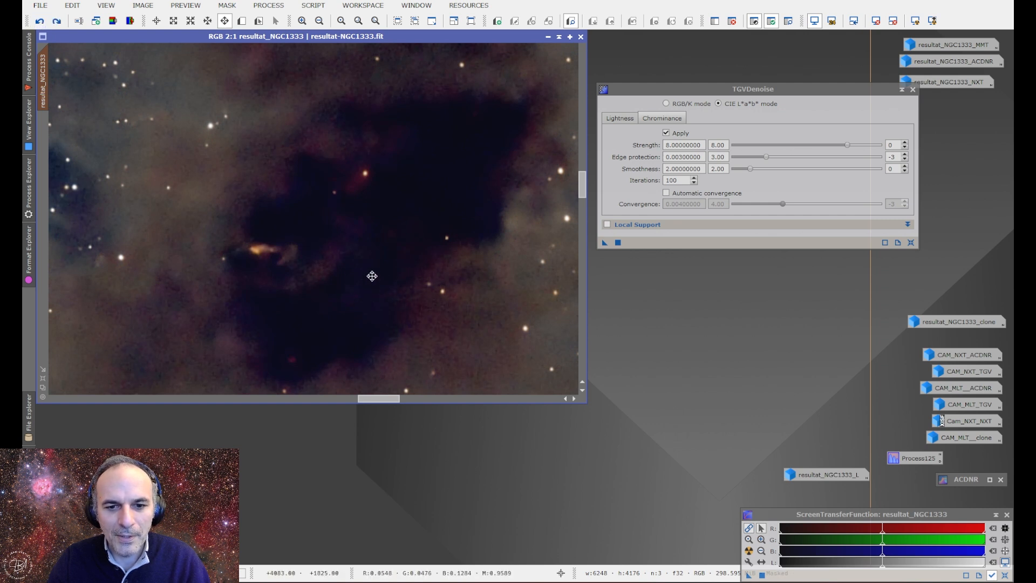
pyautogui.click(57, 22)
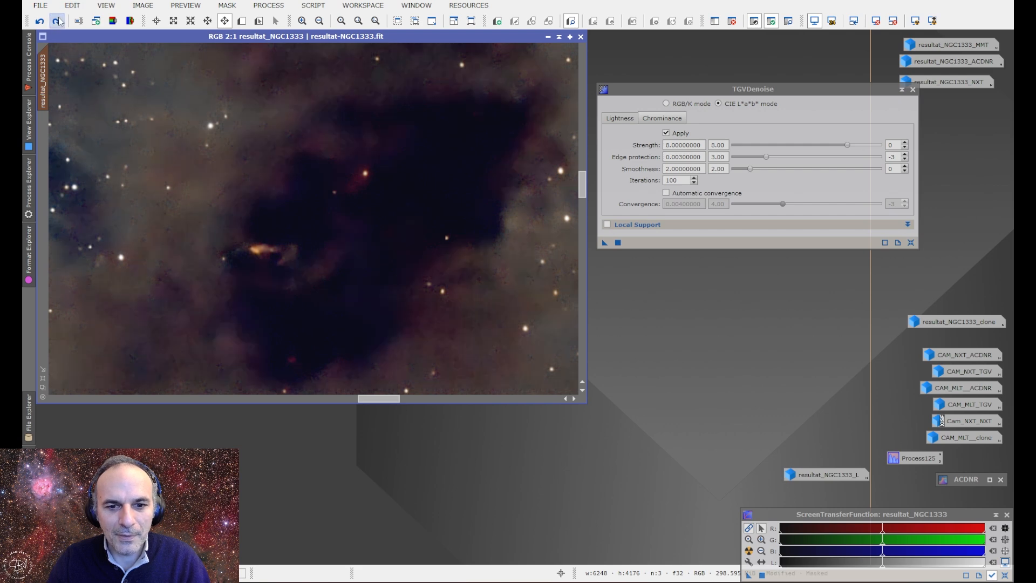
# Step: Compare the blue reflection nebula beside the dark core at 1:1 and 2:1, repeatedly undoing and redoing TGVDenoise
pyautogui.scroll(-4, 363, 259)
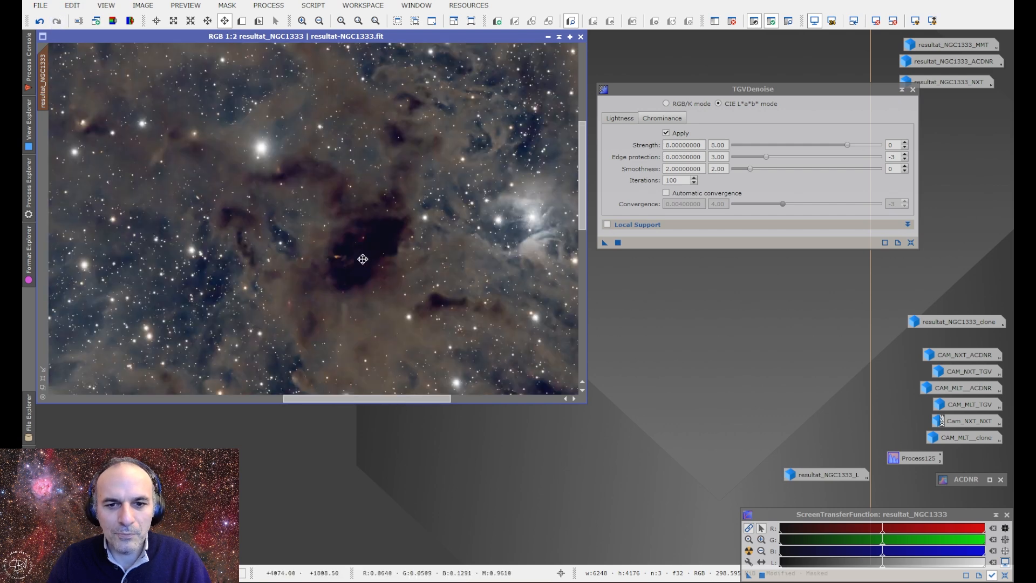
pyautogui.scroll(-2, 363, 259)
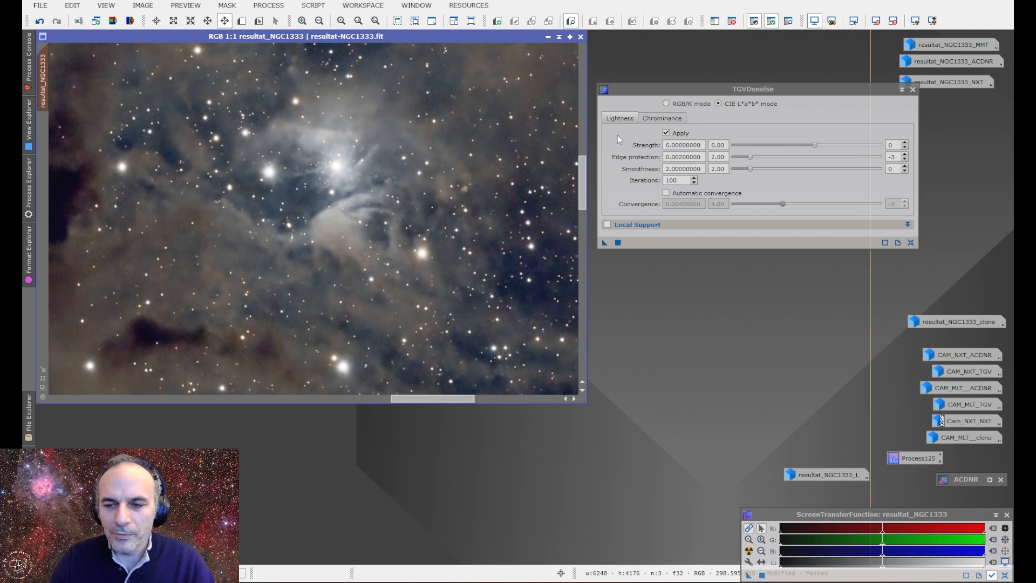
pyautogui.click(42, 23)
pyautogui.click(57, 23)
pyautogui.scroll(1, 258, 186)
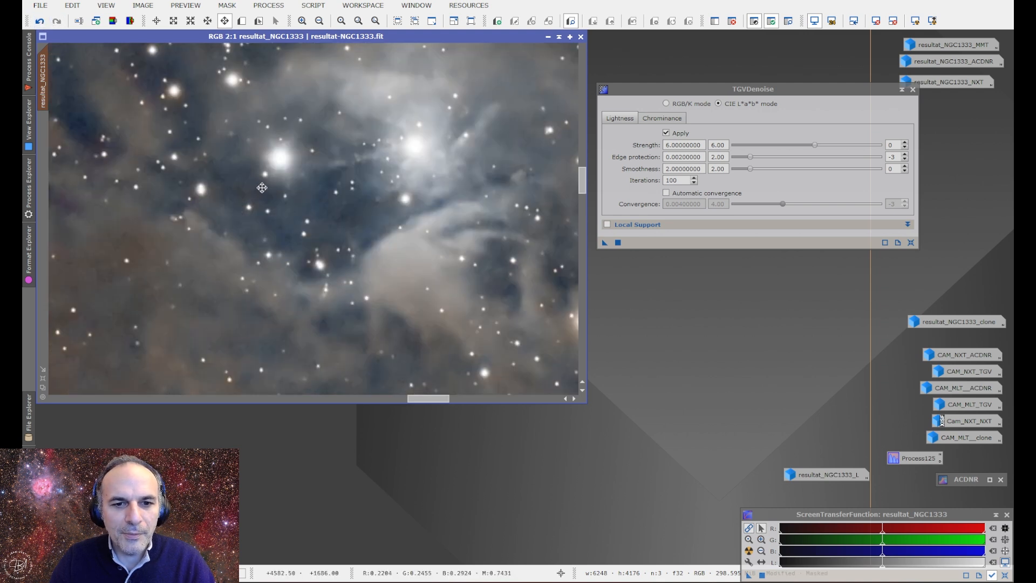
pyautogui.click(42, 22)
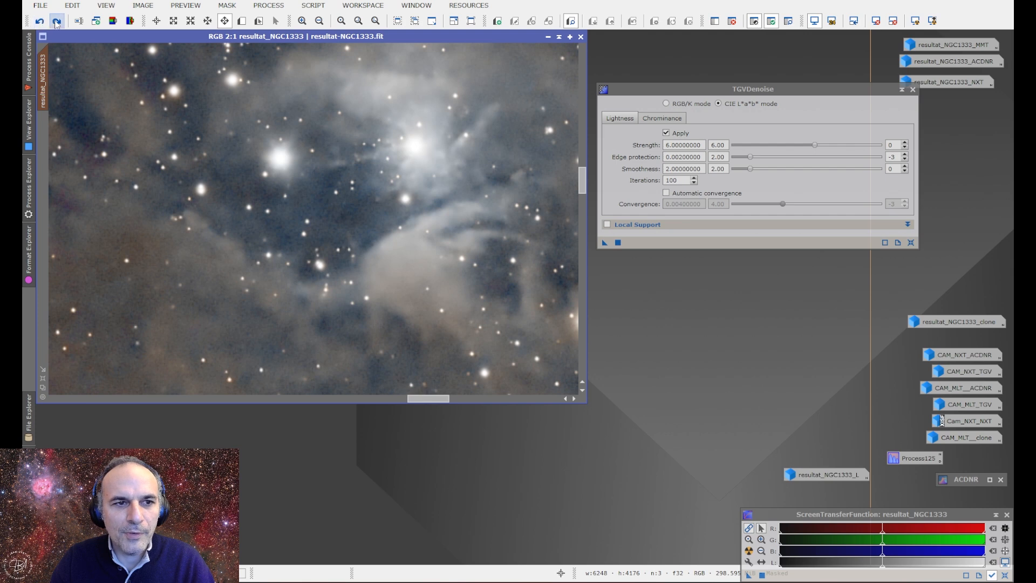
pyautogui.click(56, 23)
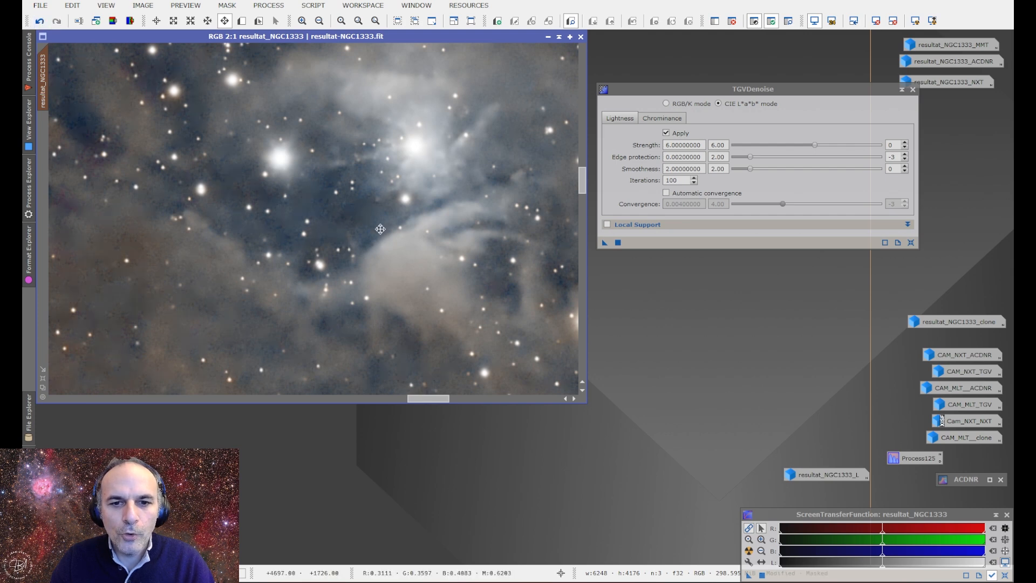
pyautogui.scroll(-1, 353, 234)
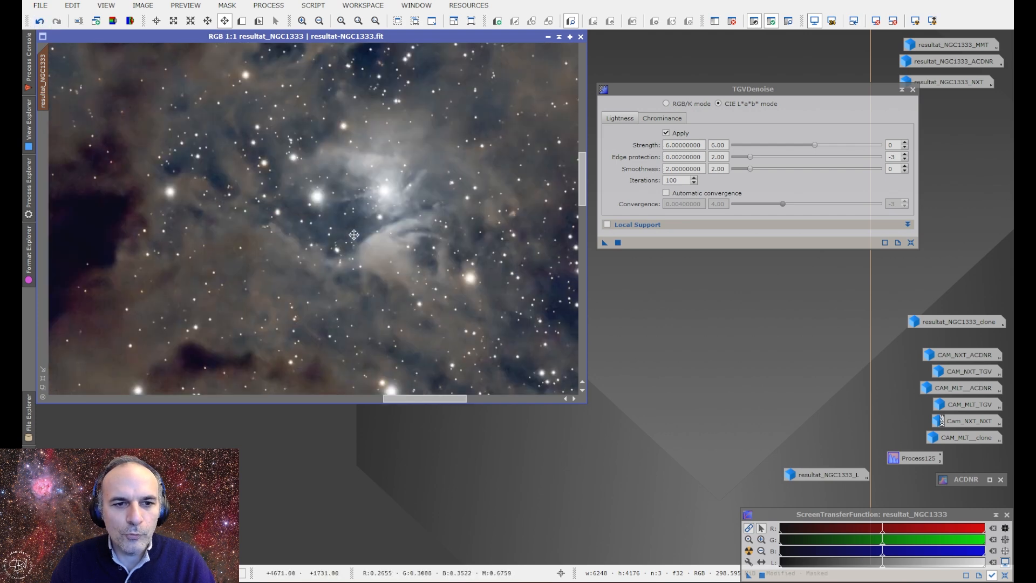
pyautogui.click(40, 22)
pyautogui.click(56, 23)
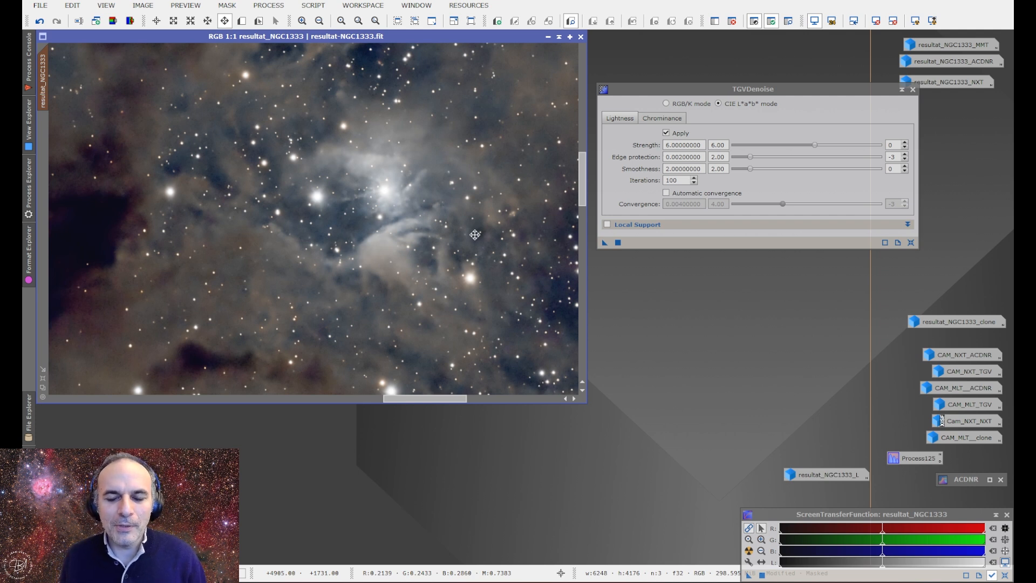
# Step: Define a small preview covering about 754 pixels on a star-free patch of the dark blue cloud
pyautogui.scroll(-5, 415, 208)
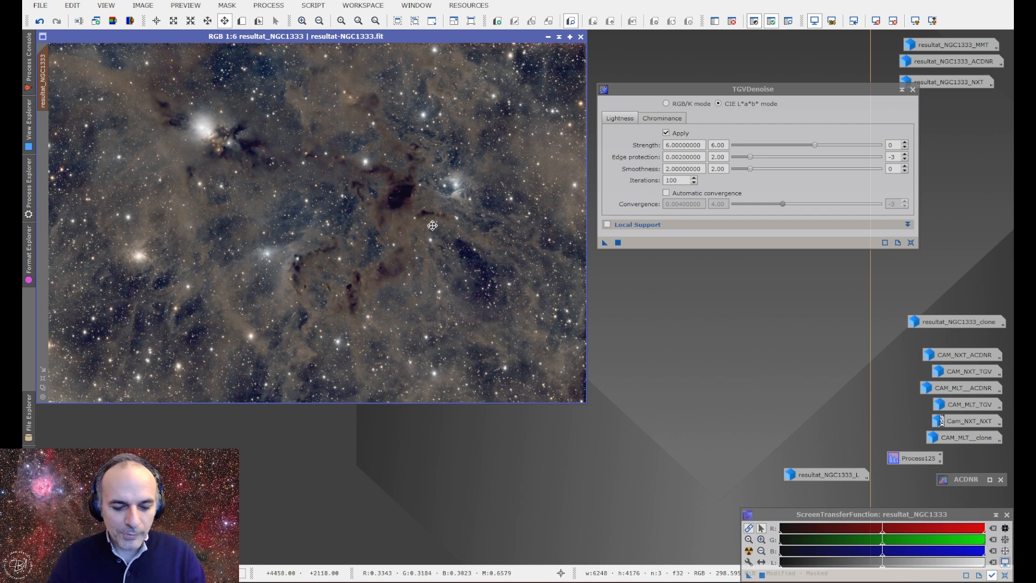
pyautogui.hotkey('alt', 'n')
pyautogui.scroll(5, 512, 249)
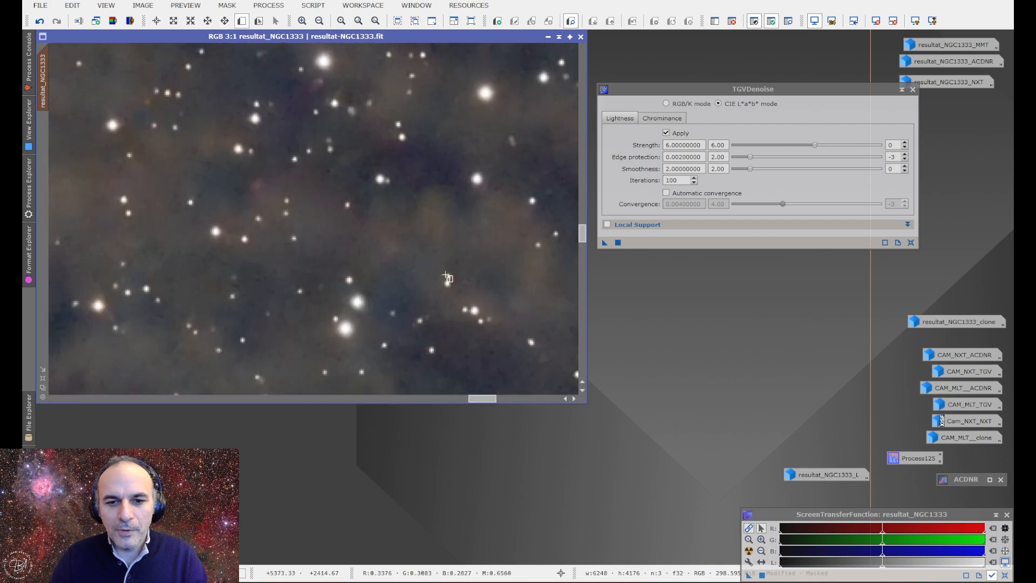
pyautogui.scroll(-2, 356, 289)
pyautogui.scroll(2, 264, 311)
pyautogui.scroll(2, 234, 312)
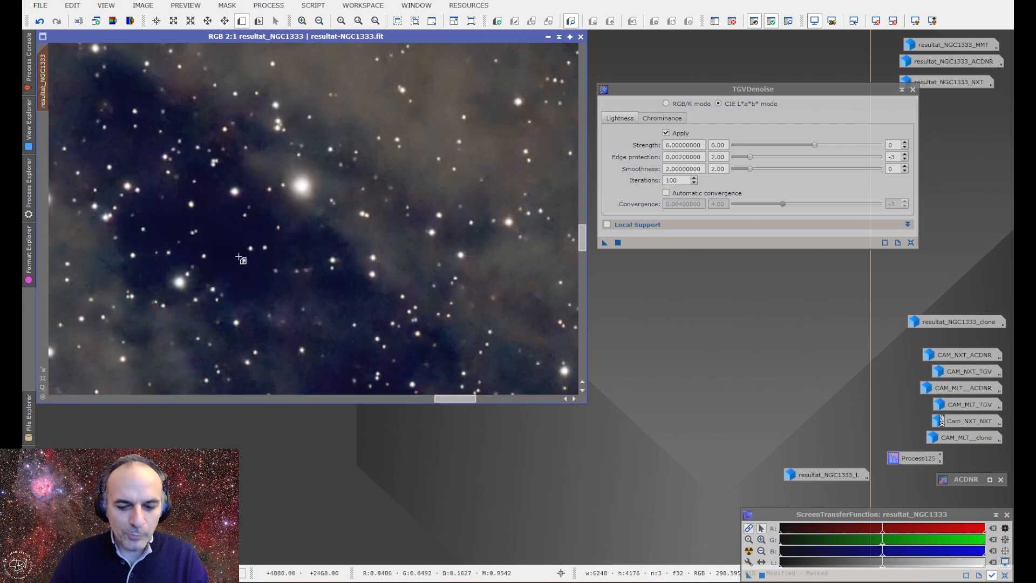
pyautogui.moveTo(212, 218); pyautogui.dragTo(238, 247)
# Step: Open the Statistics process and measure the small dark-cloud preview
pyautogui.click(268, 6)
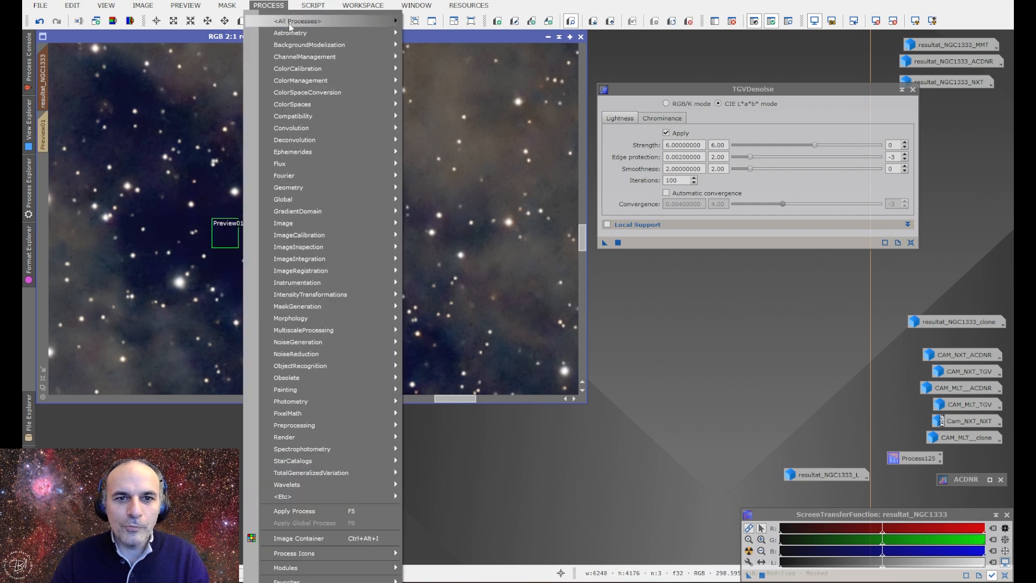
pyautogui.moveTo(323, 21)
pyautogui.click(762, 241)
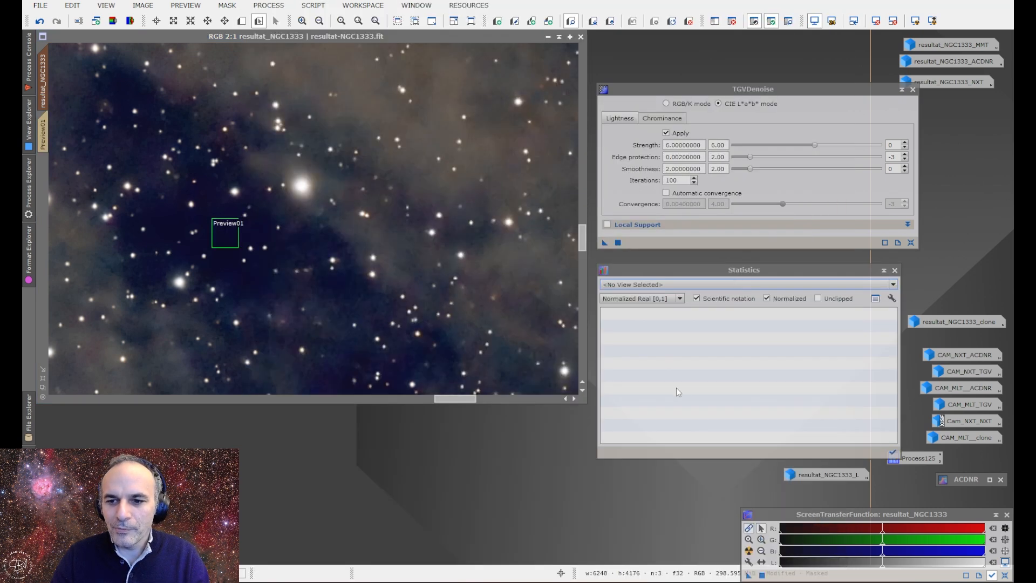
pyautogui.click(661, 284)
pyautogui.click(664, 417)
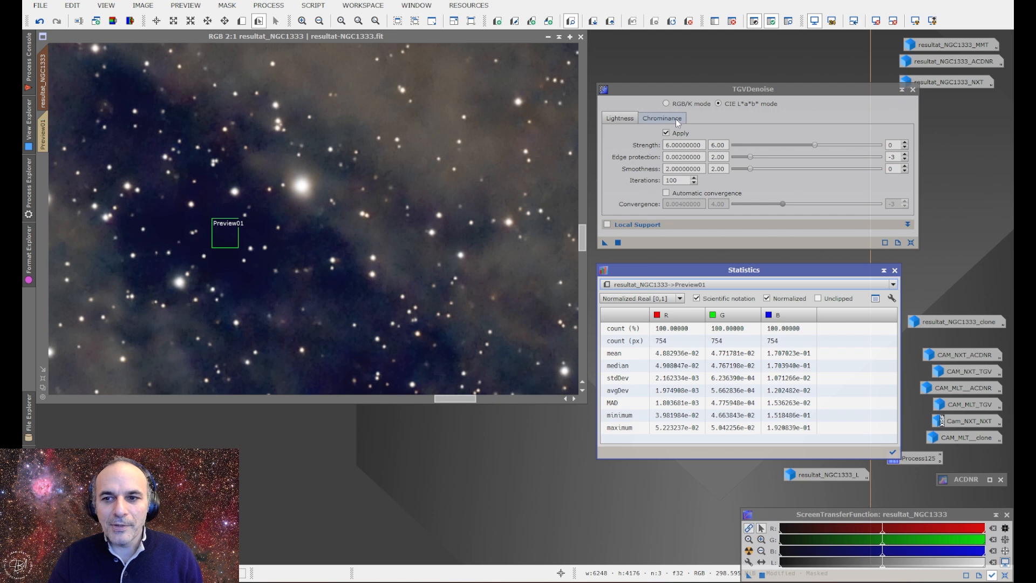
# Step: Close the Statistics measurement and delete the preview from the resultat_NGC1333 image
pyautogui.scroll(-5, 429, 251)
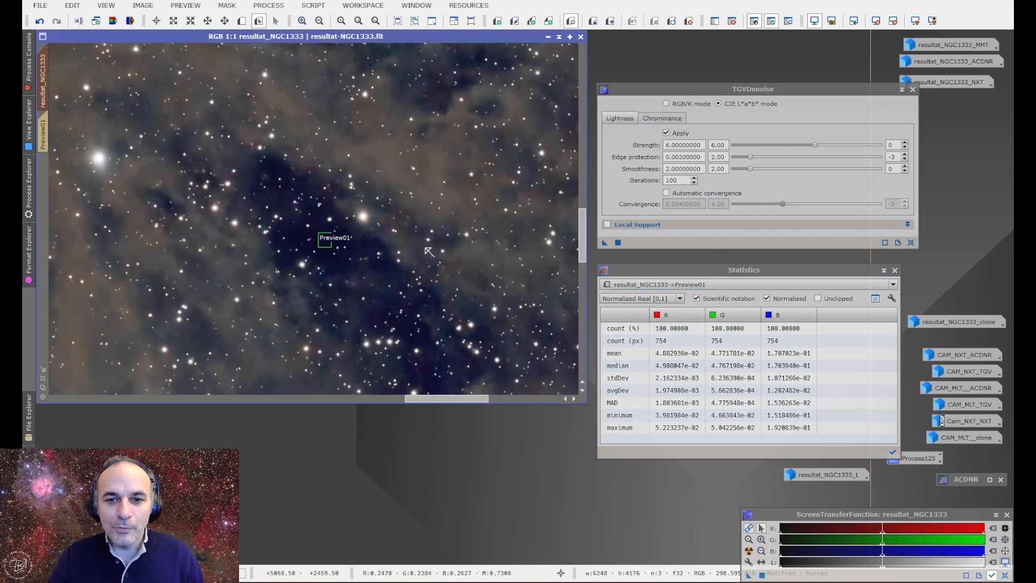
pyautogui.scroll(-1, 429, 250)
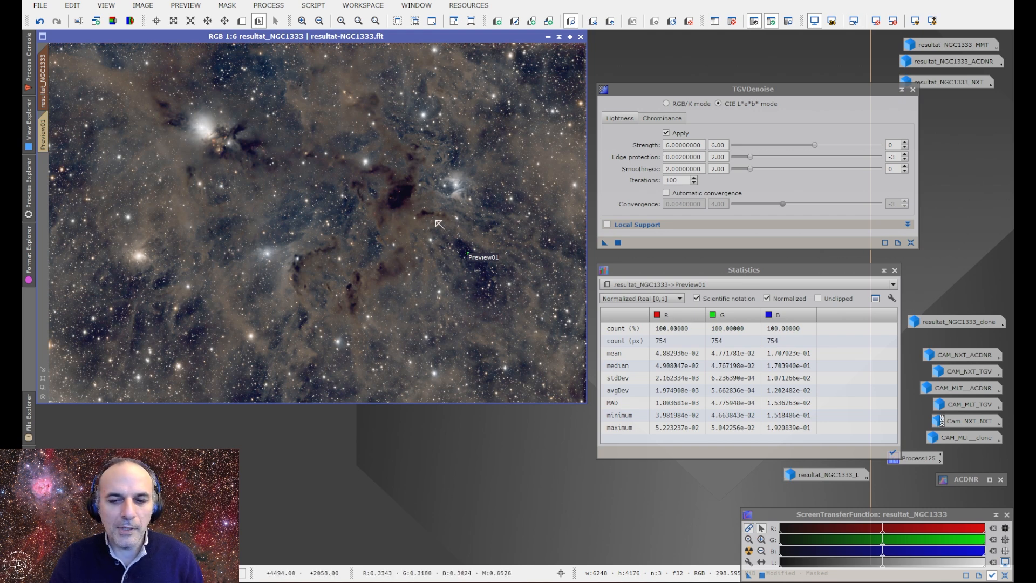
pyautogui.click(894, 270)
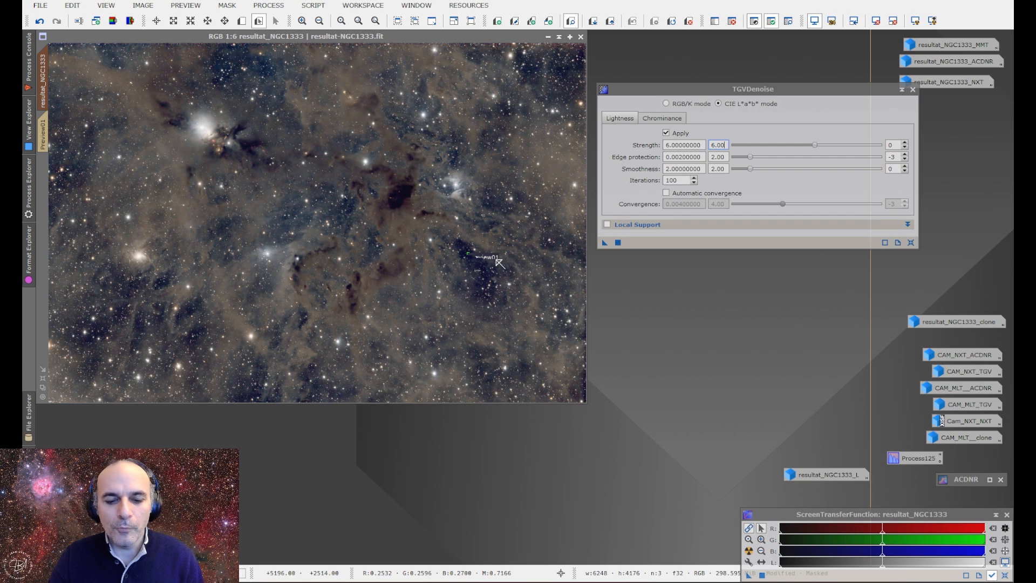
pyautogui.click(178, 5)
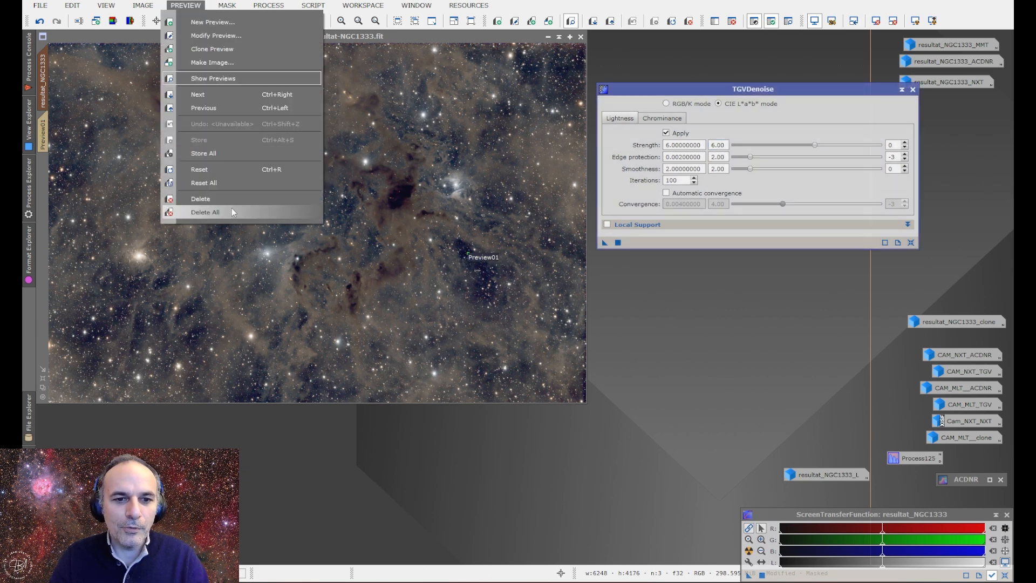
pyautogui.click(205, 205)
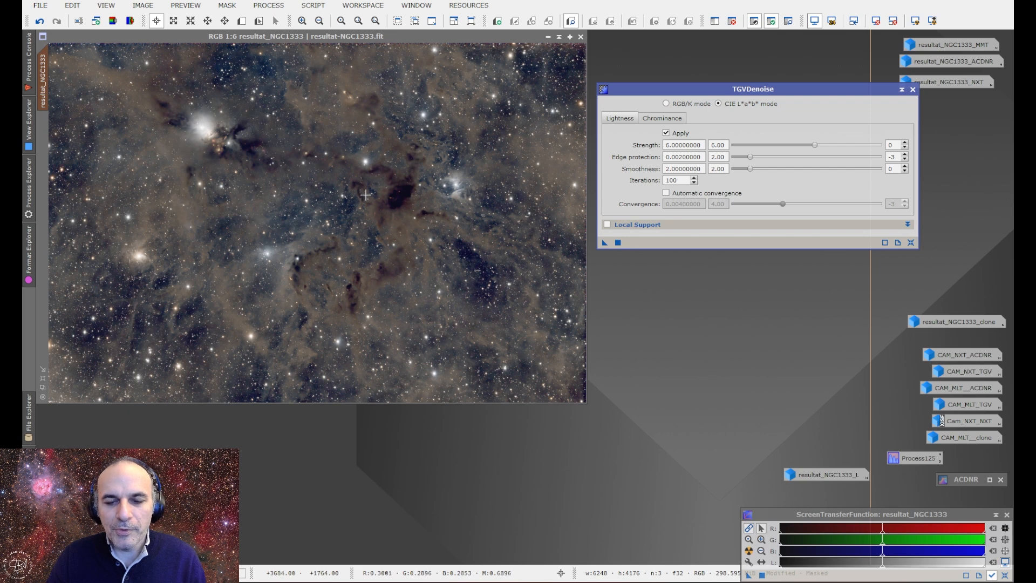
pyautogui.click(350, 227)
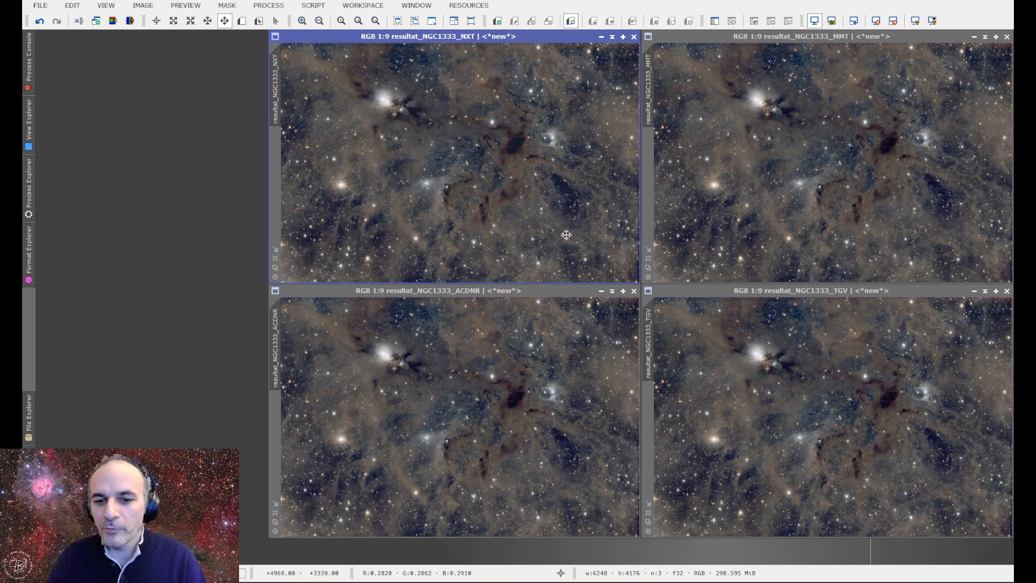
# Step: Frame the large dark core at 1:2 in the NXT result and match that view in the ACDNR, MMT and TGV results
pyautogui.scroll(5, 509, 136)
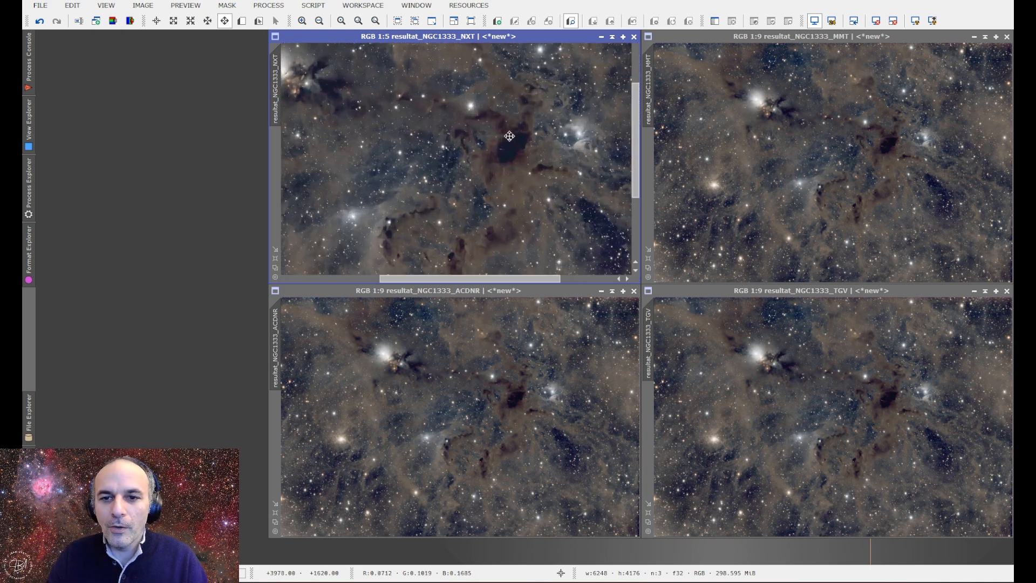
pyautogui.moveTo(510, 136); pyautogui.dragTo(578, 187)
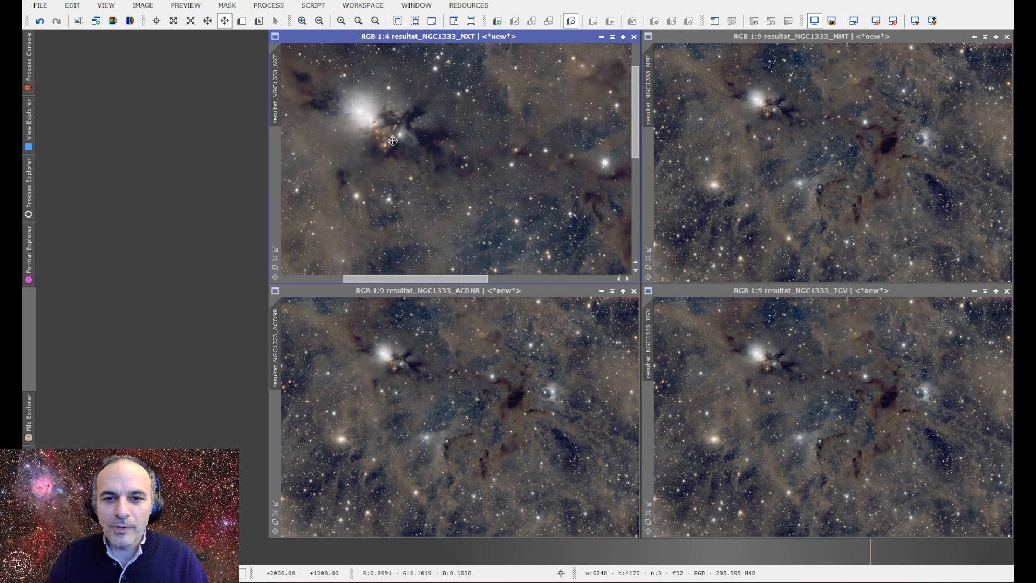
pyautogui.moveTo(440, 138); pyautogui.dragTo(407, 139)
pyautogui.scroll(2, 407, 139)
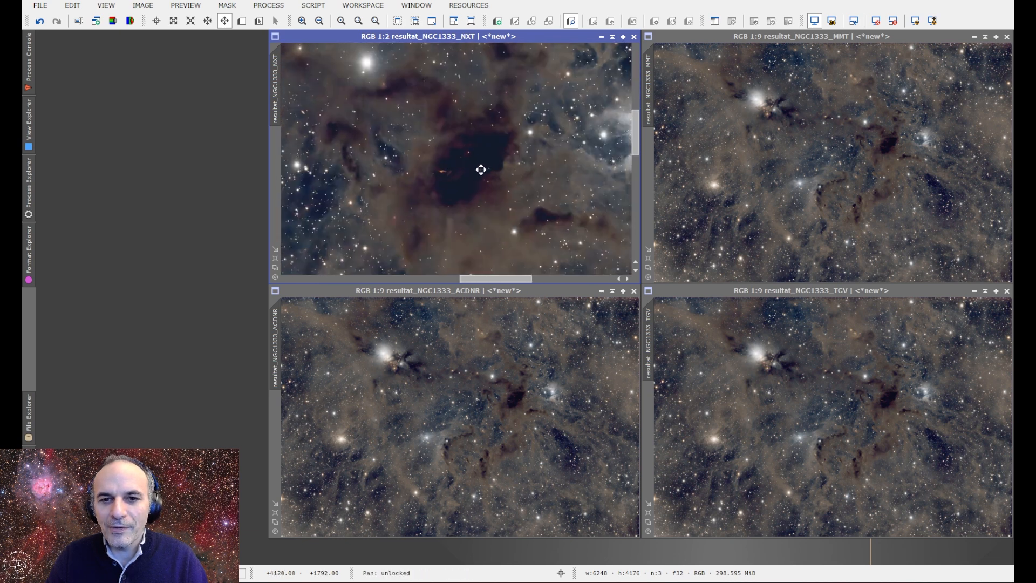
pyautogui.moveTo(480, 166); pyautogui.dragTo(458, 157)
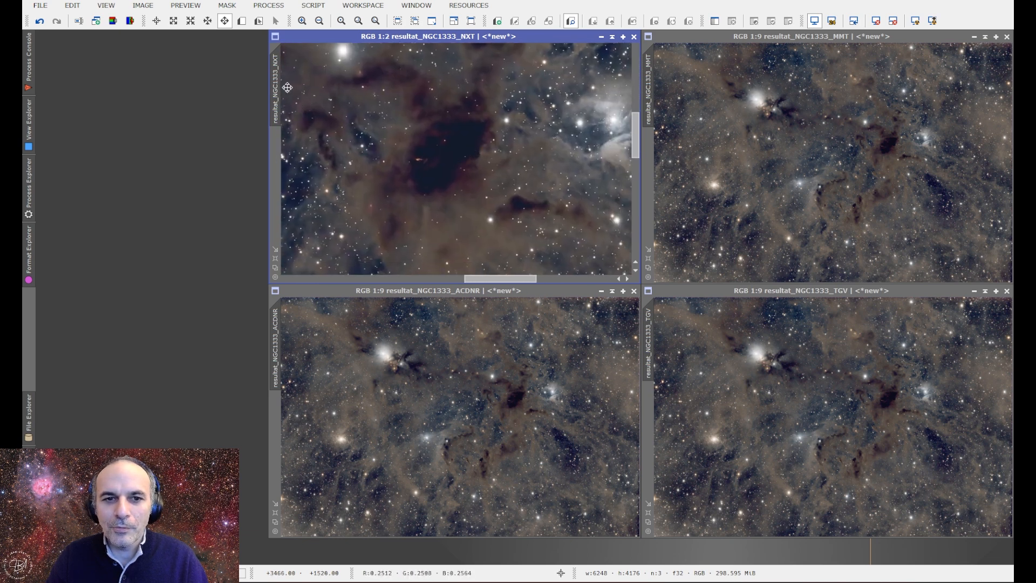
pyautogui.moveTo(278, 84); pyautogui.dragTo(275, 345)
pyautogui.moveTo(275, 345); pyautogui.dragTo(654, 351)
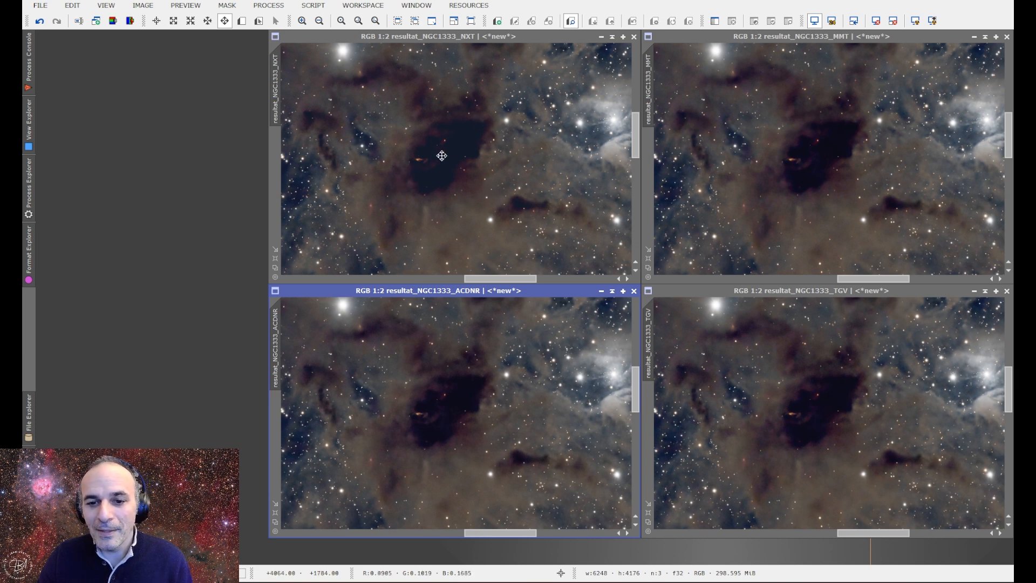
# Step: Compare the dark core's interior at 1:1 across the NXT, MMT, ACDNR and TGV results
pyautogui.scroll(1, 442, 155)
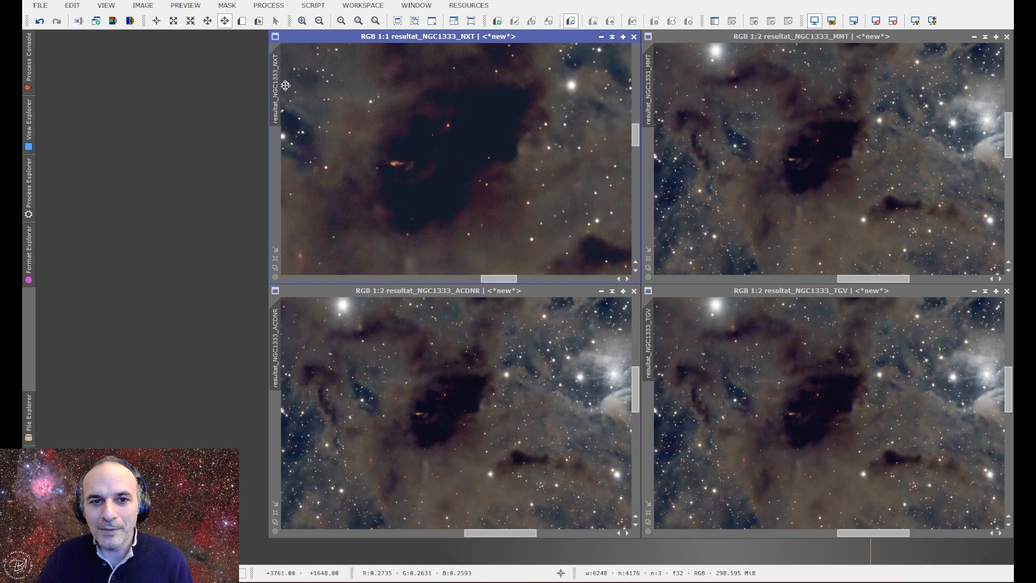
pyautogui.moveTo(275, 88); pyautogui.dragTo(648, 98)
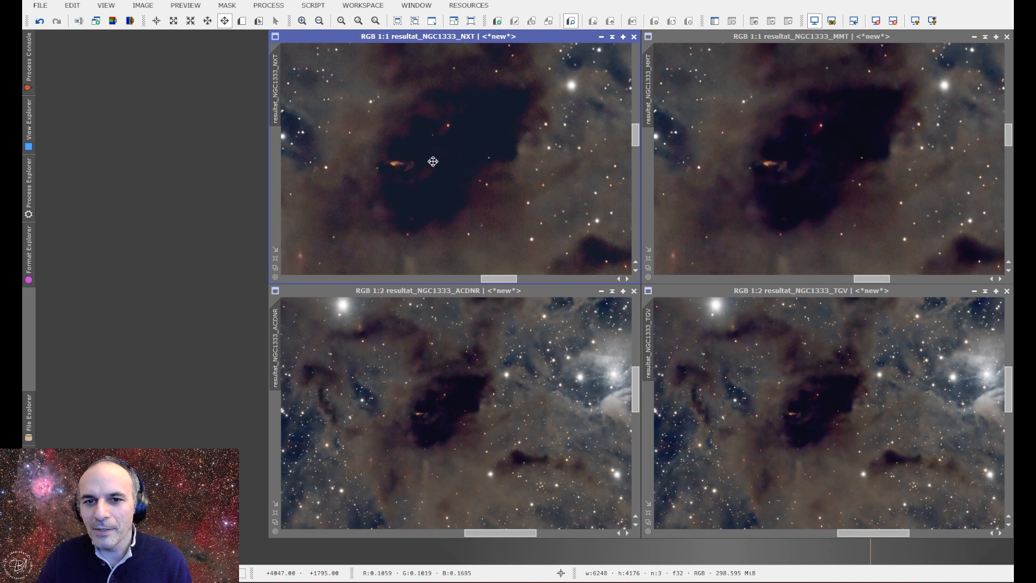
pyautogui.moveTo(649, 100); pyautogui.dragTo(650, 345)
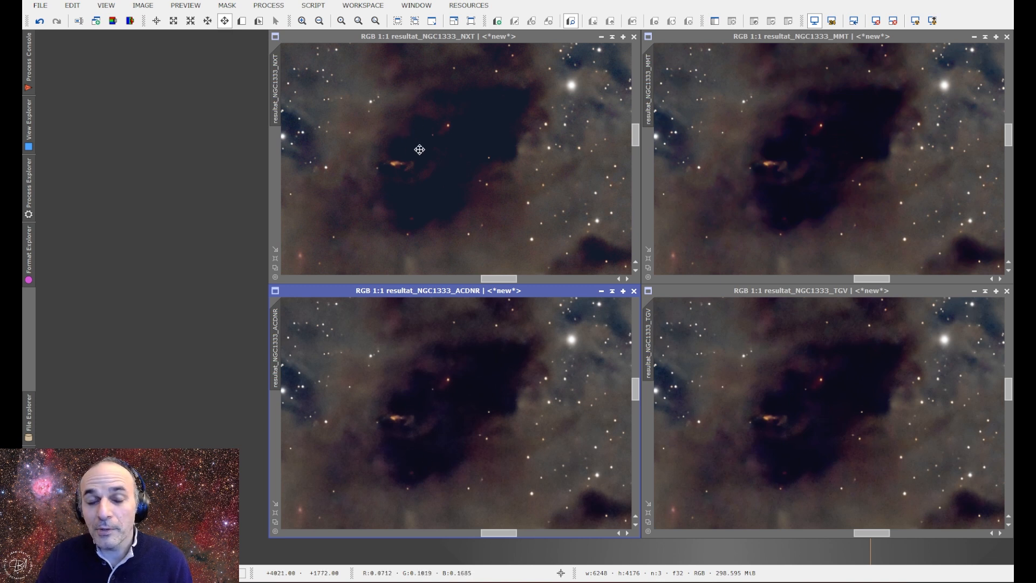
# Step: Return all four results to the full 1:9 view and close the NXT result
pyautogui.scroll(-6, 420, 150)
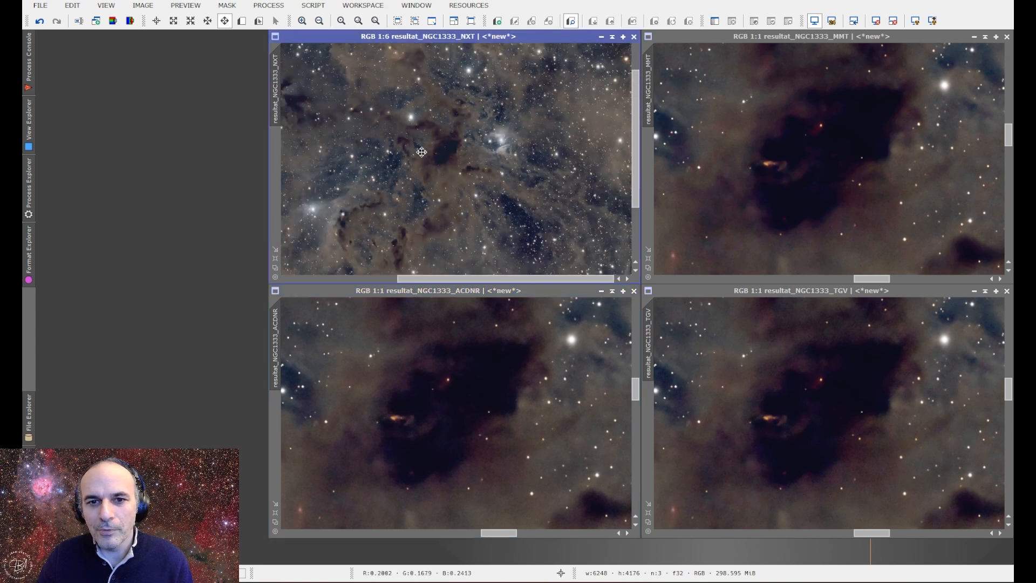
pyautogui.scroll(-2, 381, 164)
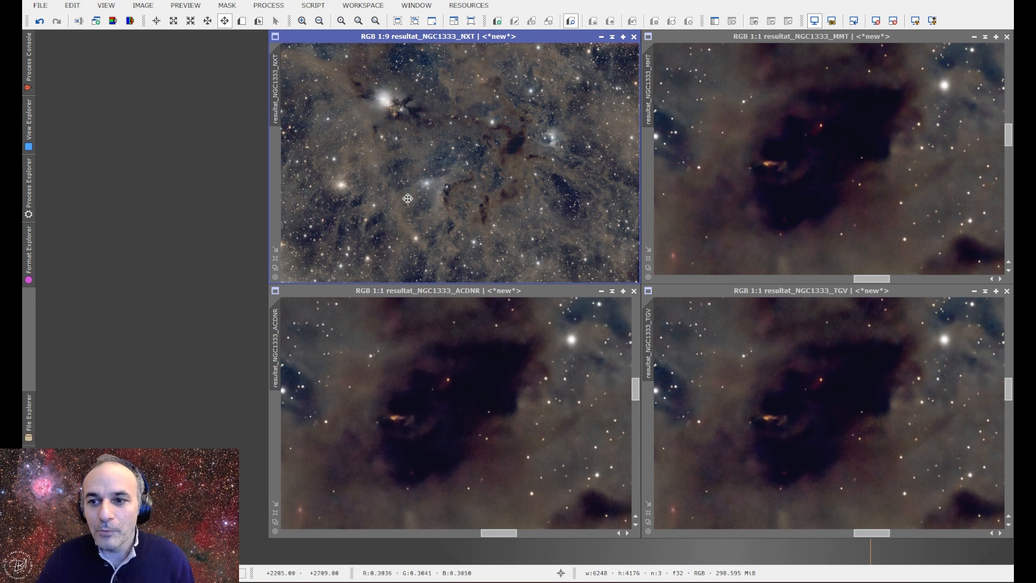
pyautogui.scroll(-5, 786, 185)
pyautogui.scroll(-3, 786, 185)
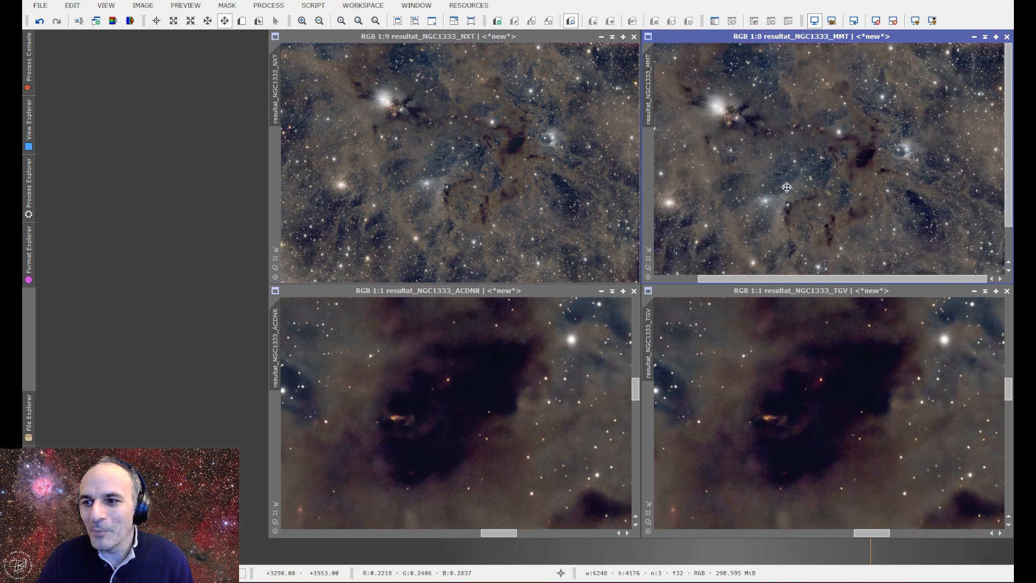
pyautogui.scroll(-4, 795, 360)
pyautogui.scroll(-2, 794, 360)
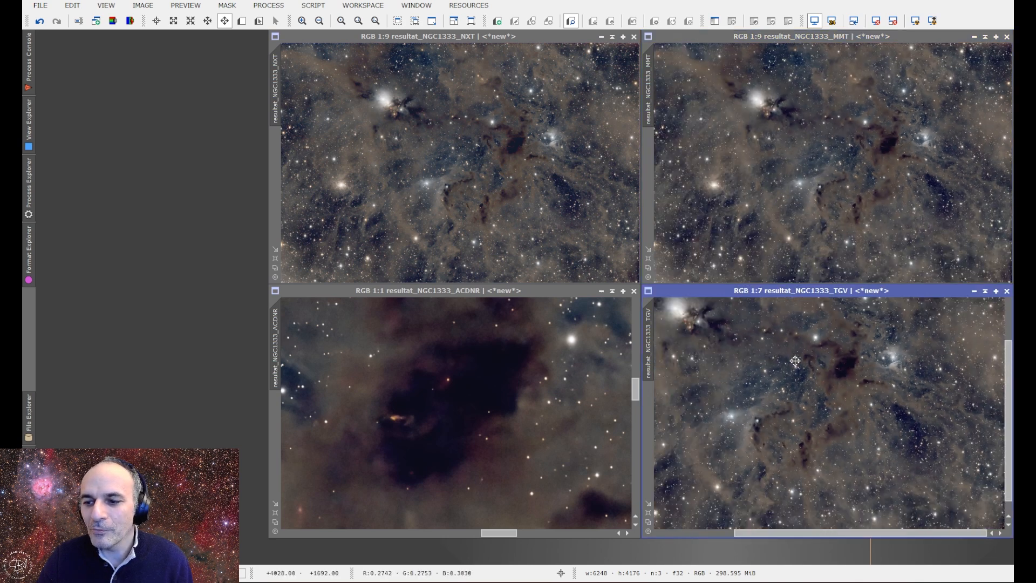
pyautogui.scroll(-2, 795, 360)
pyautogui.scroll(-5, 528, 421)
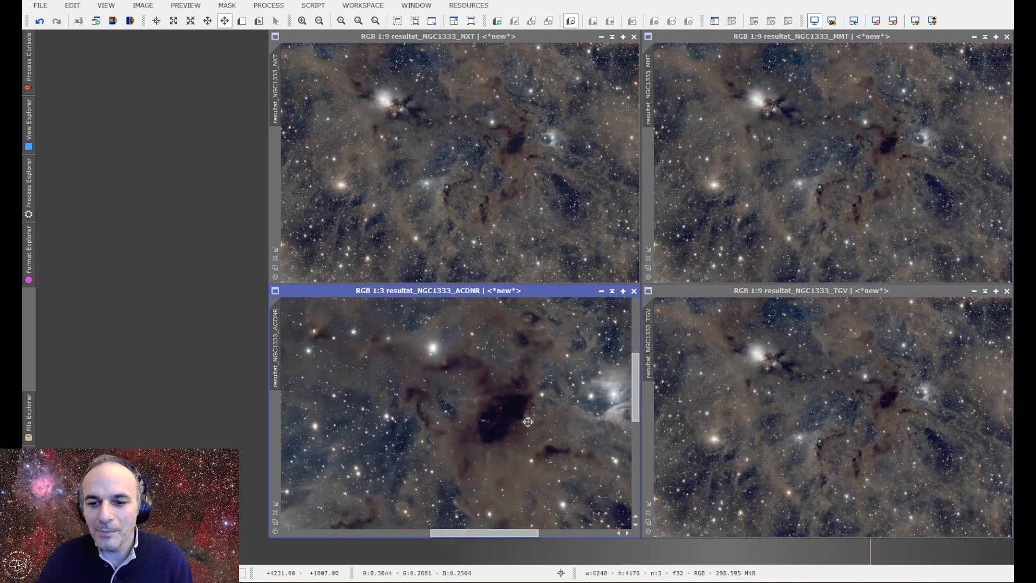
pyautogui.scroll(-3, 527, 421)
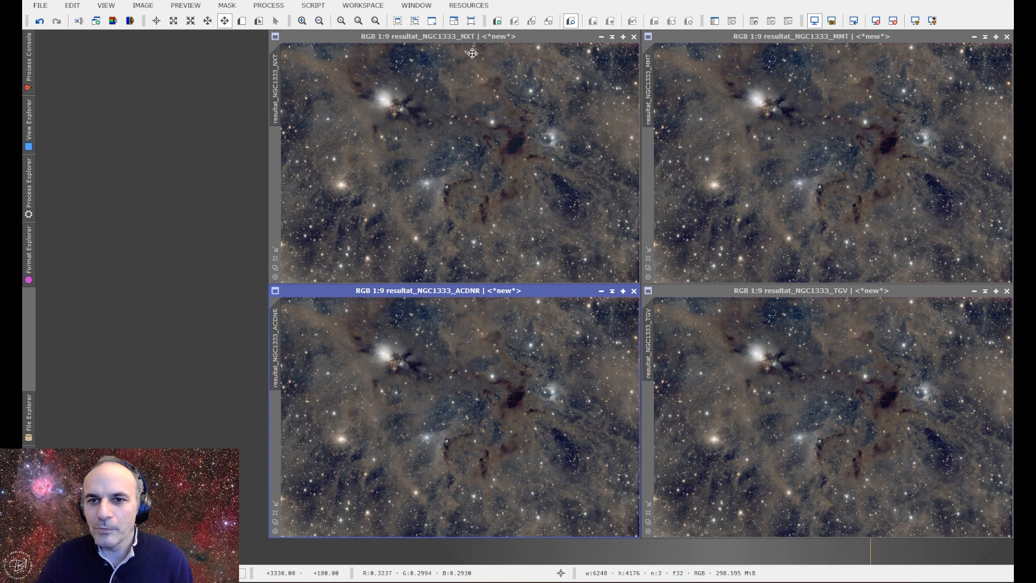
pyautogui.click(633, 36)
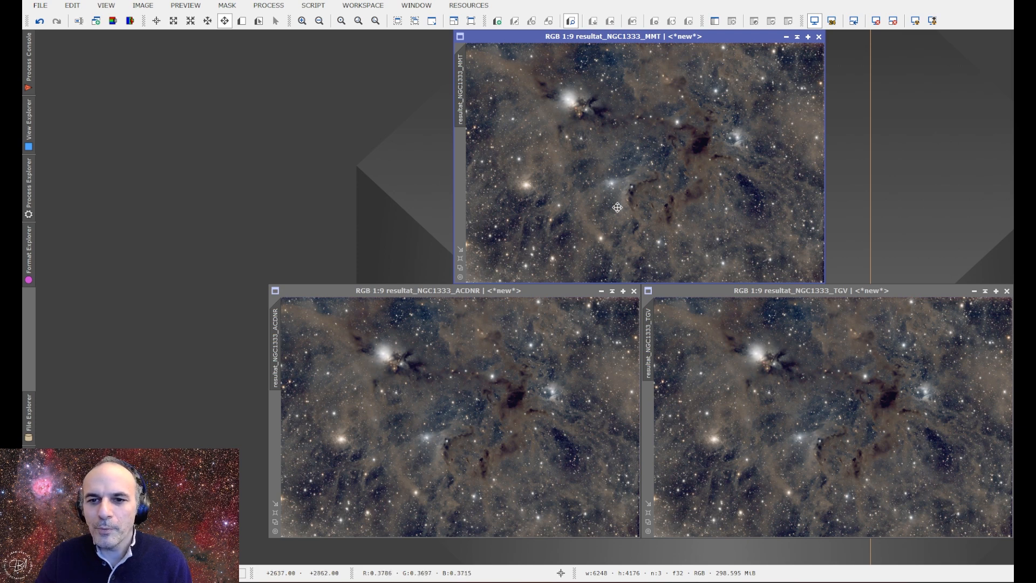
# Step: Compare the bluish reflection nebula and adjacent dark filament at 1:1 in the MMT, ACDNR and TGV results
pyautogui.scroll(1, 621, 190)
pyautogui.scroll(7, 622, 191)
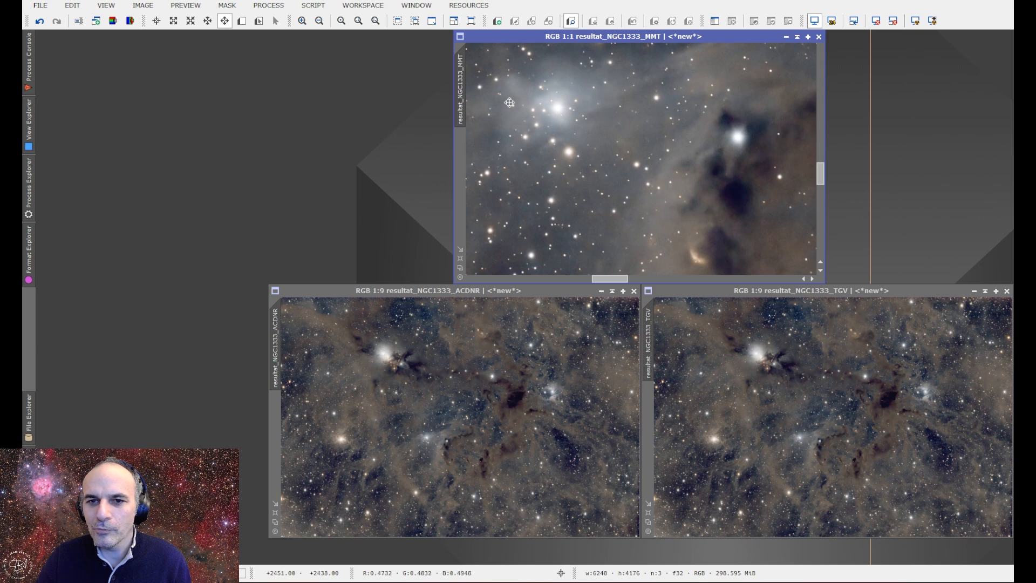
pyautogui.moveTo(462, 83); pyautogui.dragTo(659, 345)
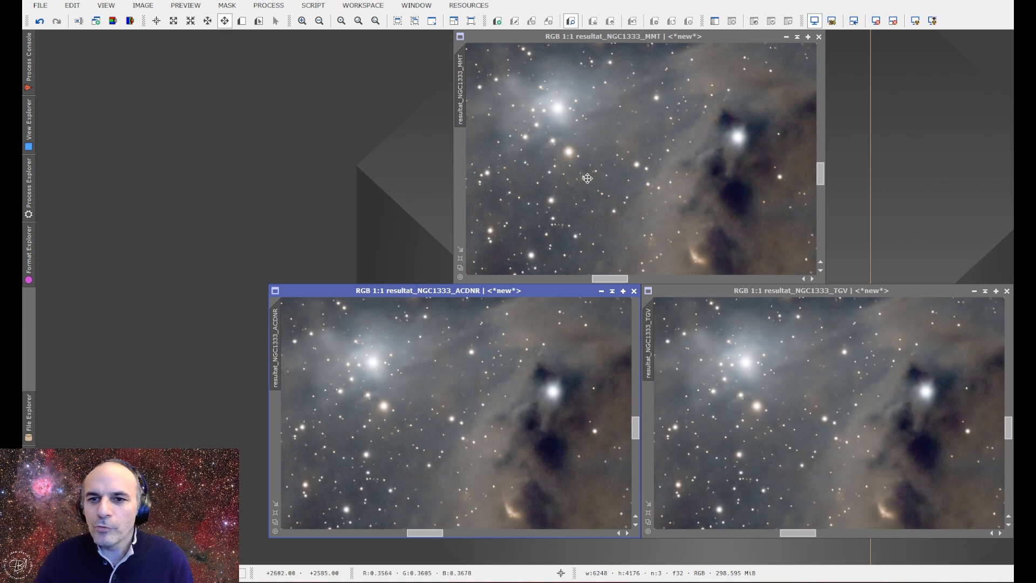
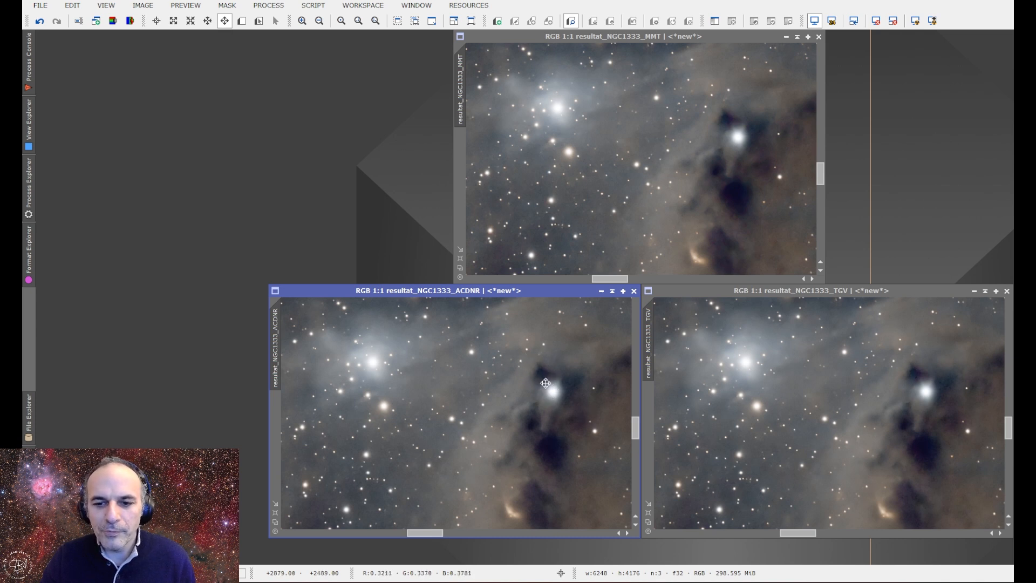
# Step: Compare the orange knots beside the brightest nebula at 1:1 in the ACDNR, MMT and TGV results
pyautogui.scroll(-9, 446, 416)
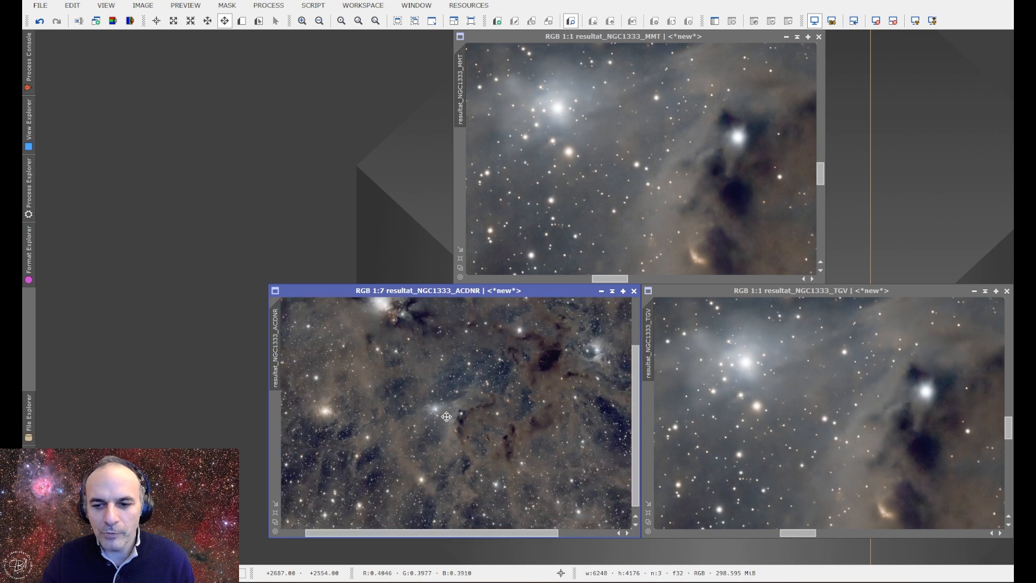
pyautogui.scroll(1, 446, 416)
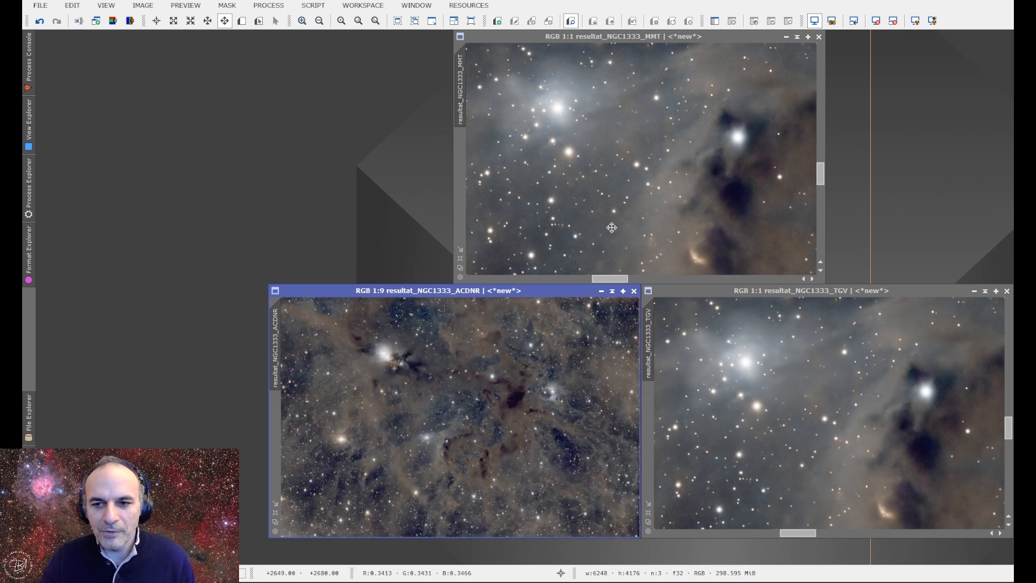
pyautogui.scroll(-8, 602, 241)
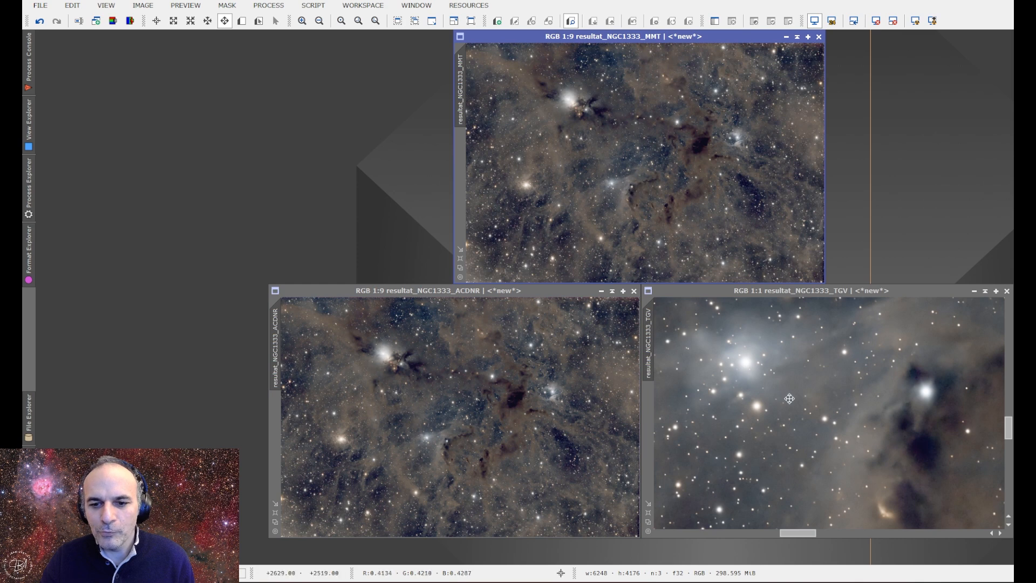
pyautogui.scroll(-8, 788, 398)
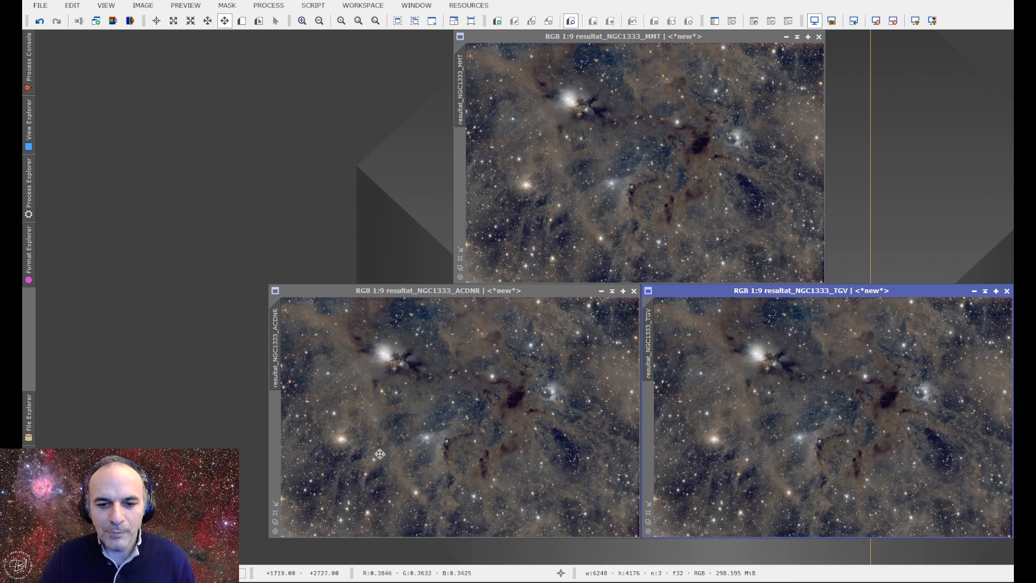
pyautogui.scroll(6, 396, 370)
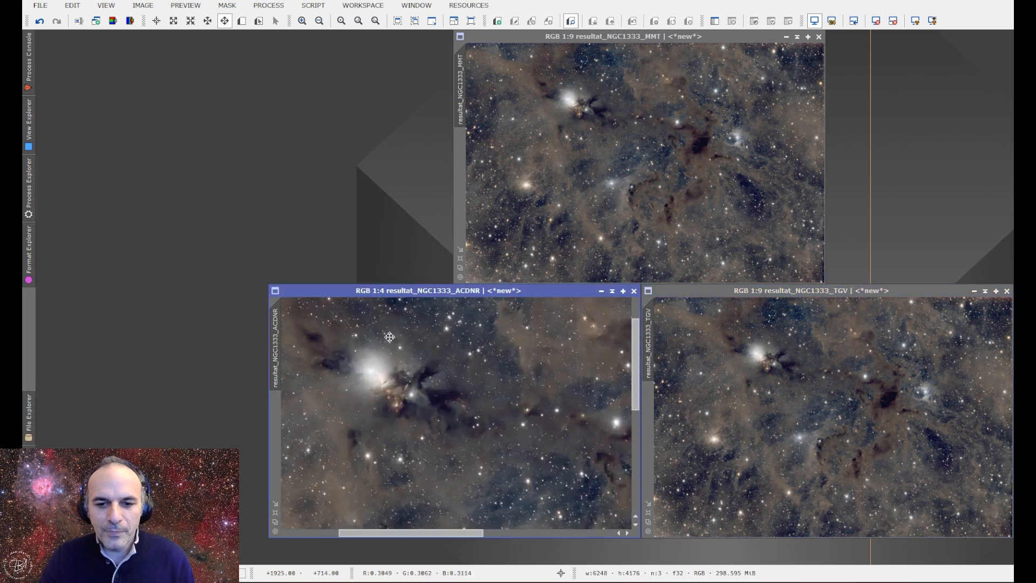
pyautogui.scroll(2, 388, 384)
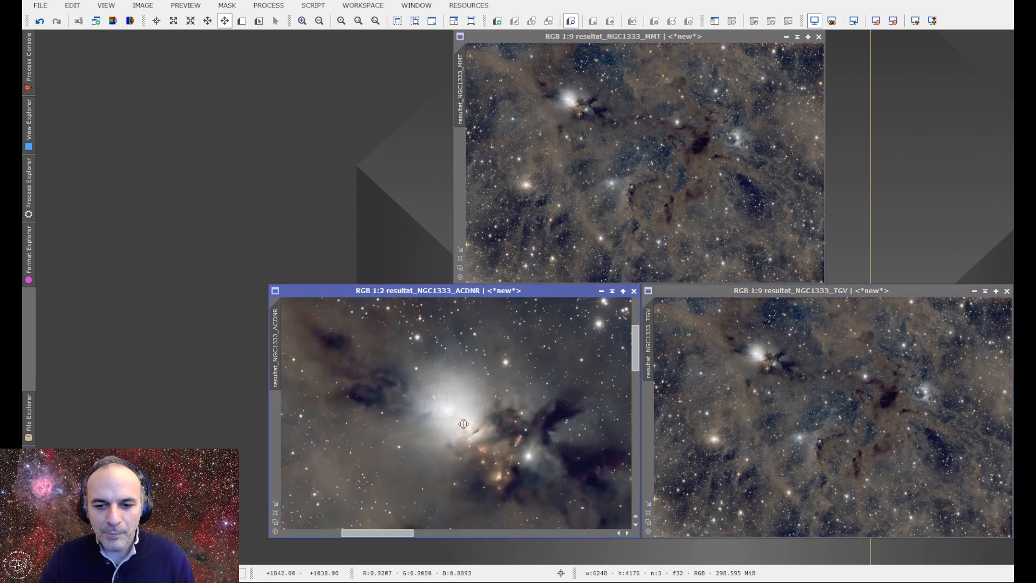
pyautogui.moveTo(447, 421); pyautogui.dragTo(440, 442)
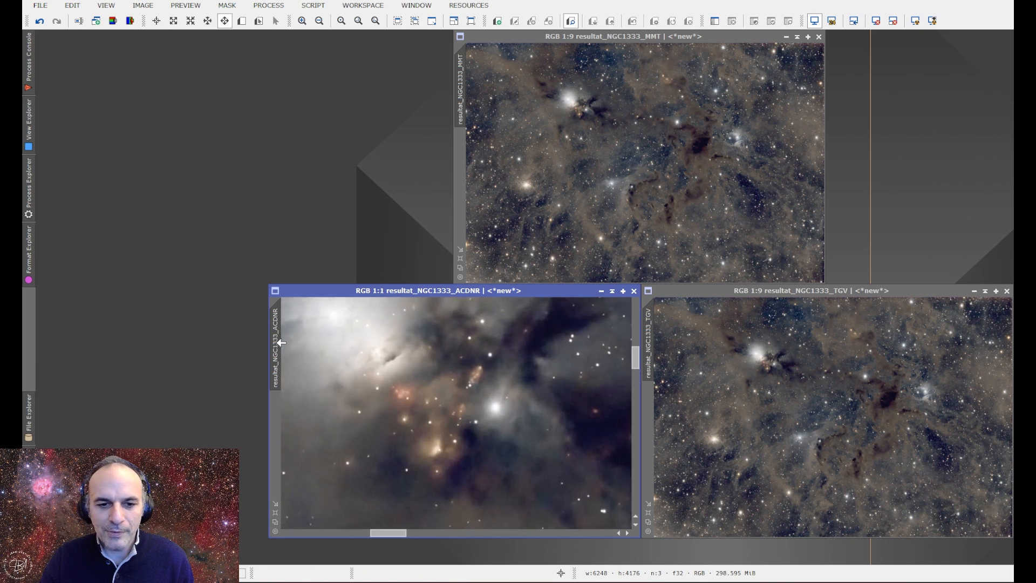
pyautogui.moveTo(278, 345); pyautogui.dragTo(694, 484)
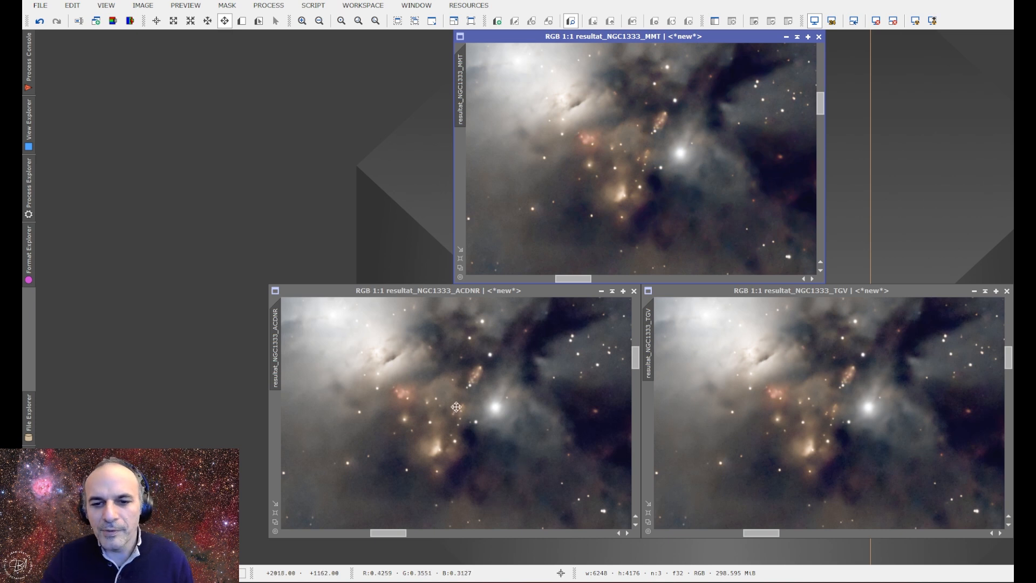
# Step: Move on from the NGC1333 results to the Cam_NXT_NXT, CAM_NXT_TGV and CAM_NXT_ACDNR trio, activating Cam_NXT_NXT
pyautogui.scroll(-7, 452, 419)
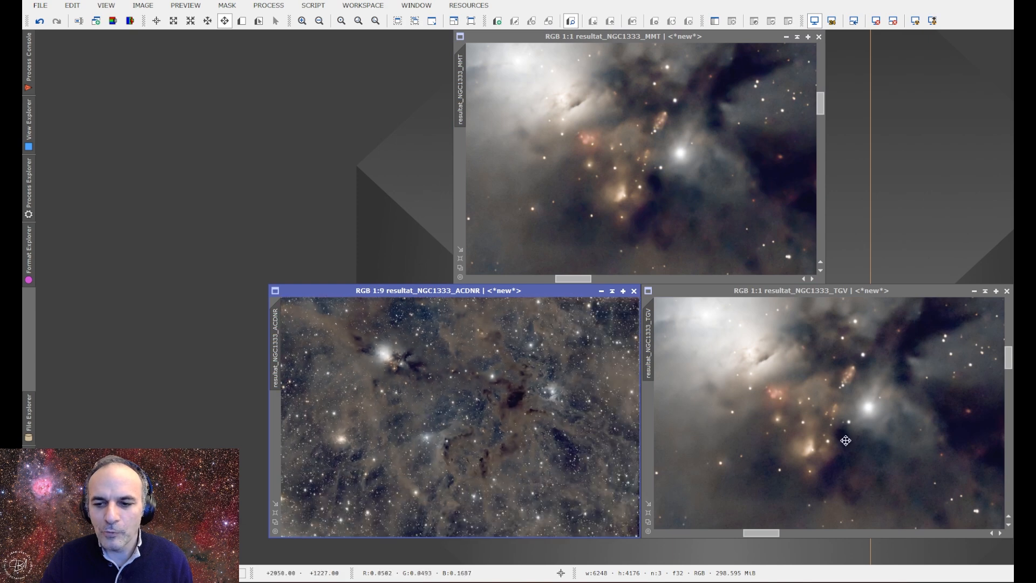
pyautogui.scroll(-2, 839, 432)
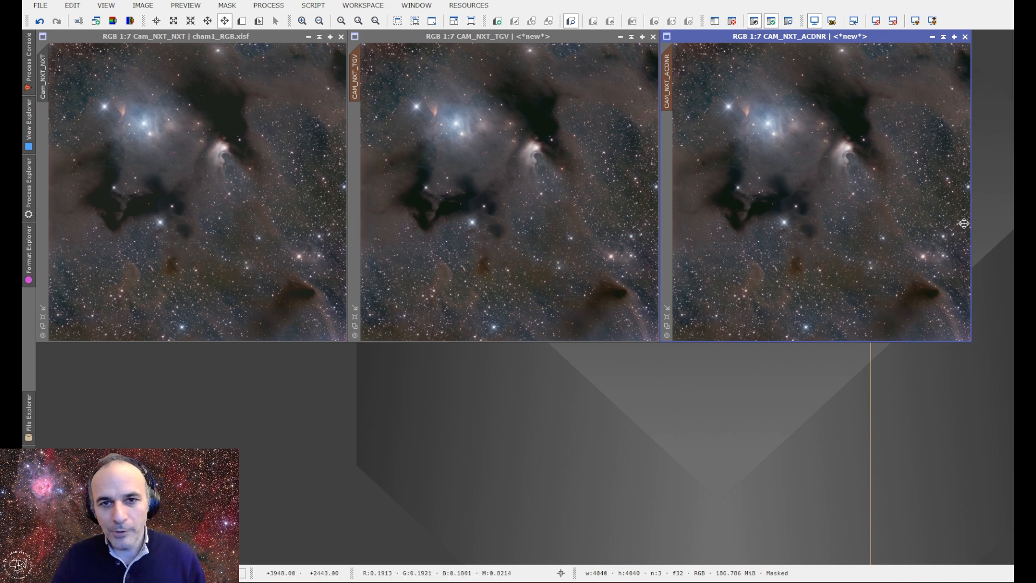
pyautogui.click(186, 158)
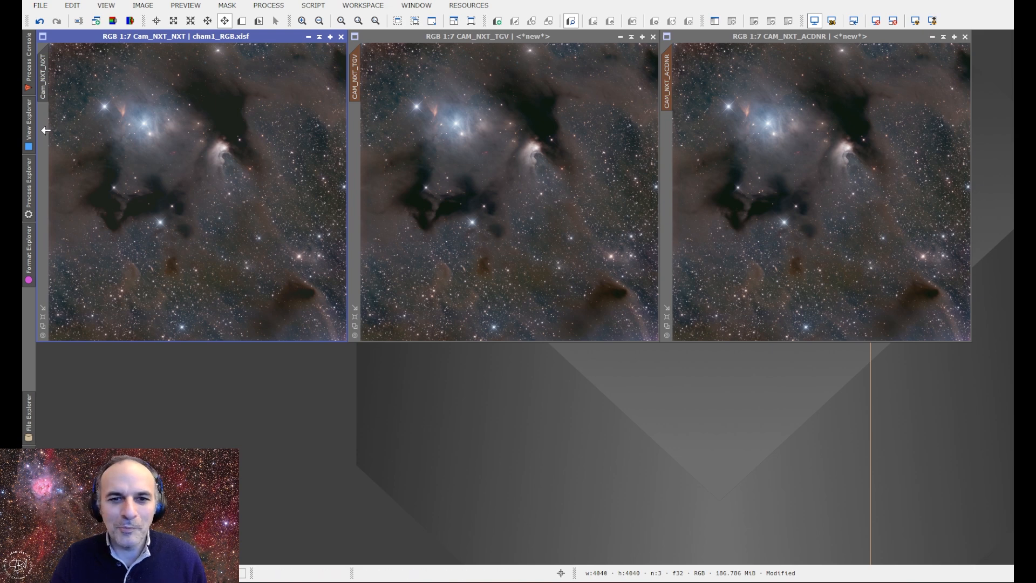
# Step: Match the Cam_NXT_NXT, CAM_NXT_TGV and CAM_NXT_ACDNR views at 1:4 on the blue and white reflection nebulae
pyautogui.scroll(3, 200, 147)
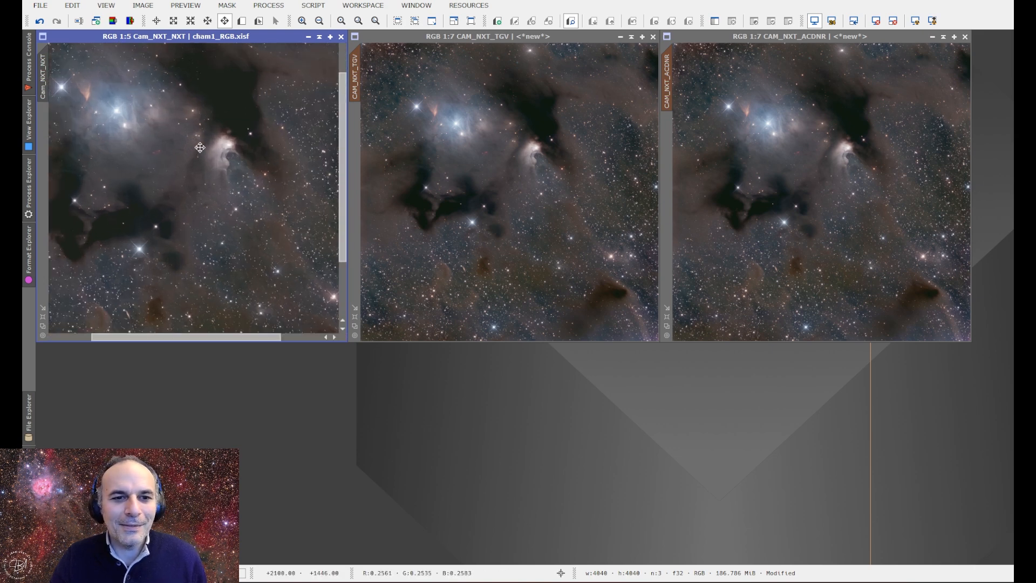
pyautogui.moveTo(197, 148); pyautogui.dragTo(193, 201)
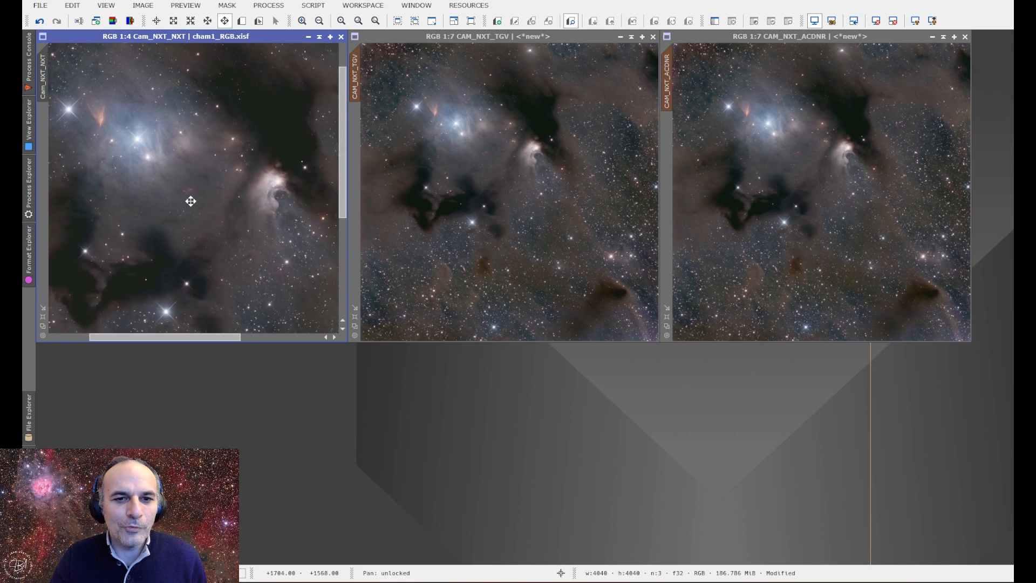
pyautogui.moveTo(43, 68); pyautogui.dragTo(354, 70)
pyautogui.moveTo(353, 71); pyautogui.dragTo(666, 70)
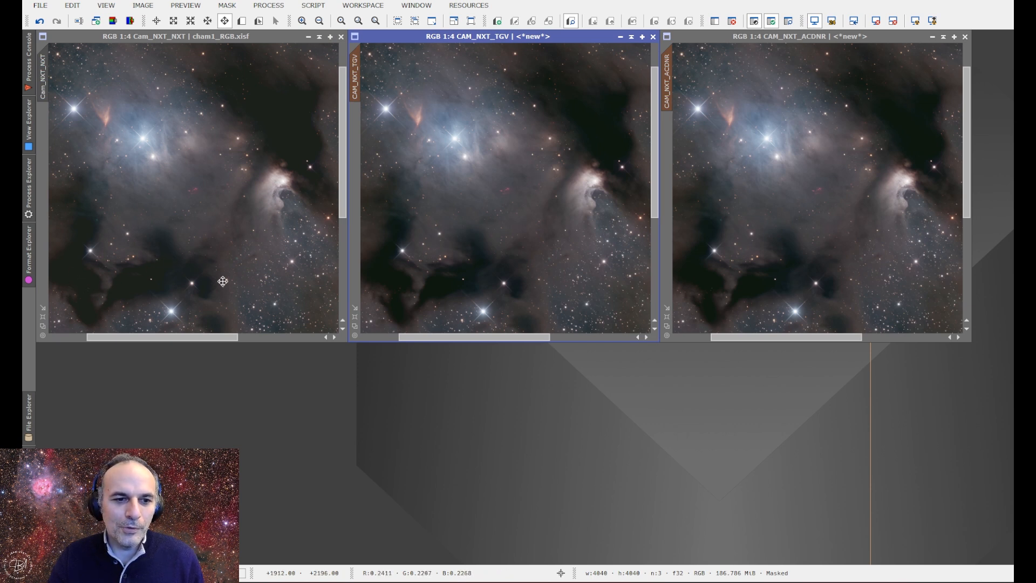
# Step: Undo and redo the last operation on Cam_NXT_NXT to compare the image before and after it
pyautogui.click(308, 113)
pyautogui.click(40, 21)
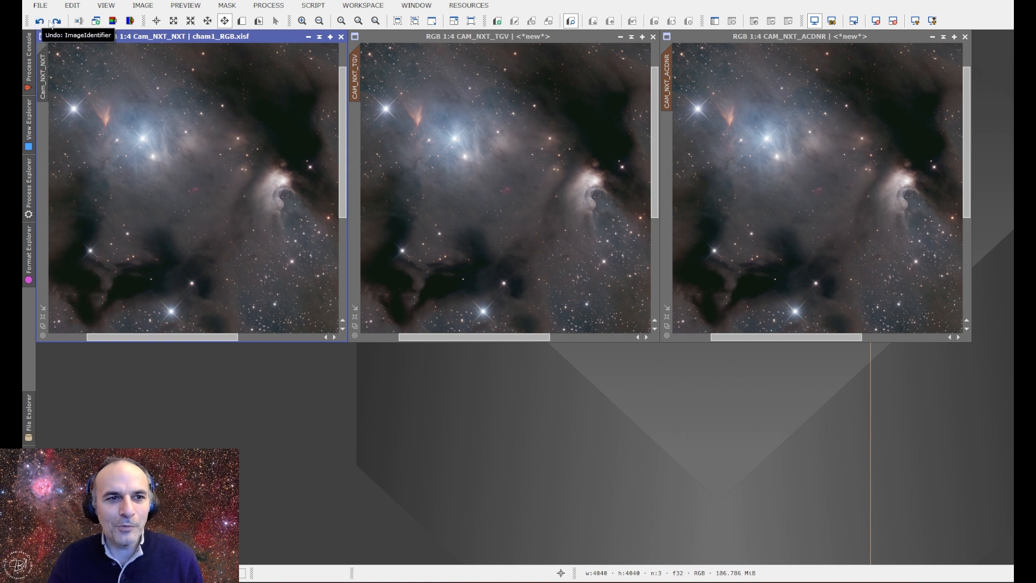
pyautogui.click(56, 22)
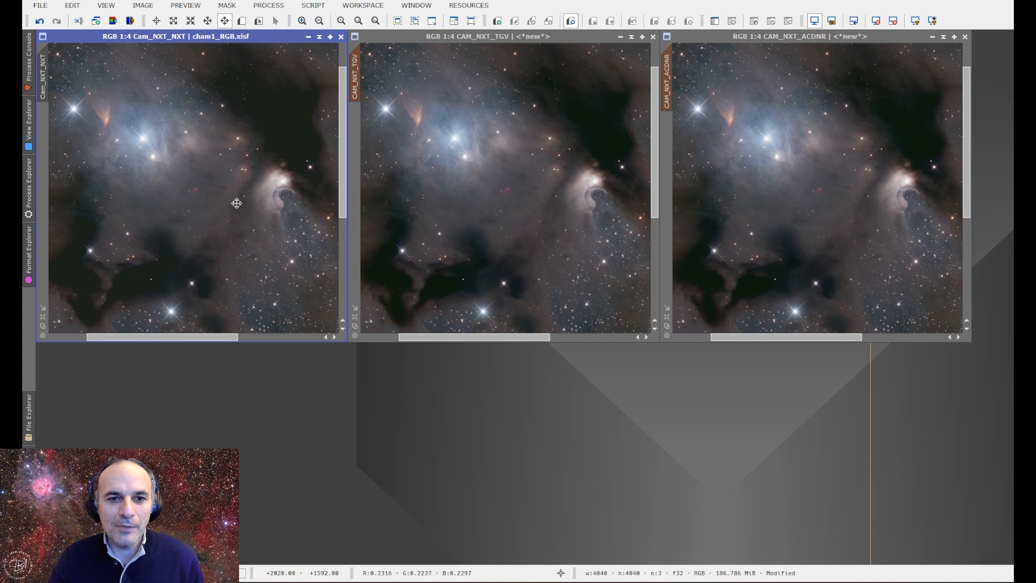
# Step: Put away Cam_NXT_NXT and tile the fully zoomed-out CAM_NXT_TGV and CAM_NXT_ACDNR results side by side
pyautogui.click(357, 260)
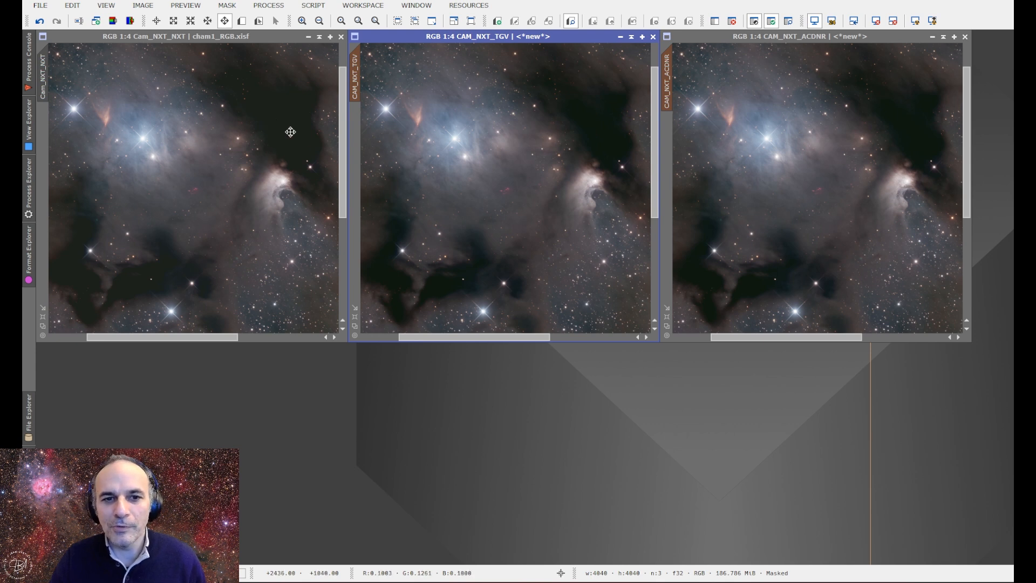
pyautogui.click(340, 37)
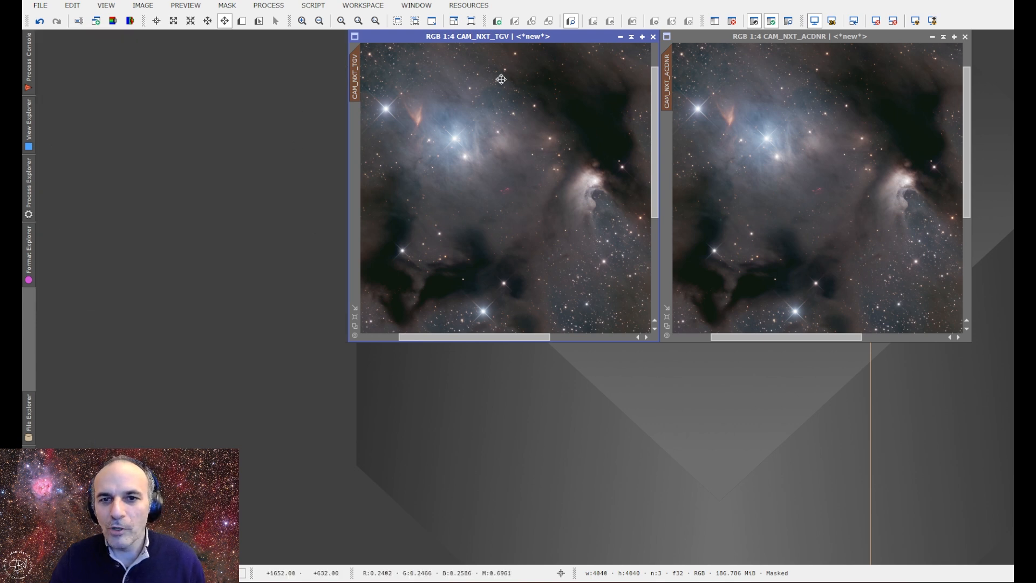
pyautogui.scroll(-1, 460, 193)
pyautogui.scroll(-2, 460, 193)
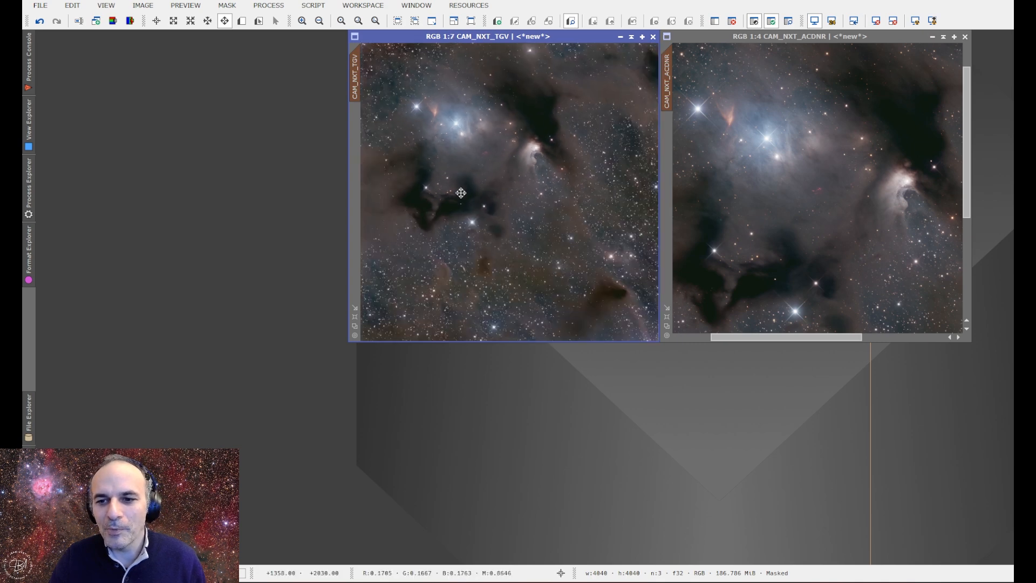
pyautogui.scroll(-3, 793, 203)
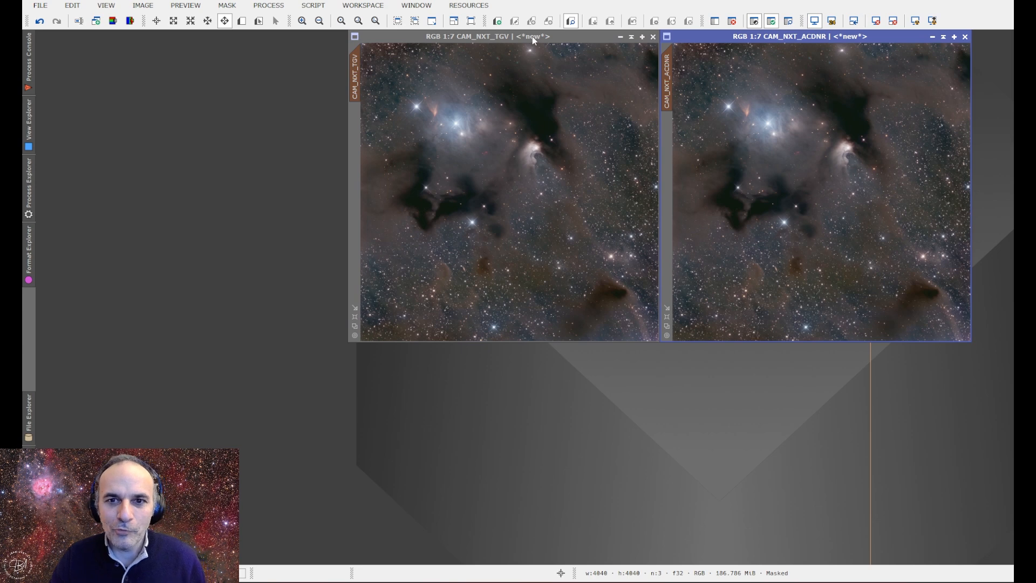
pyautogui.hotkey('ctrl', 'shift', 't')
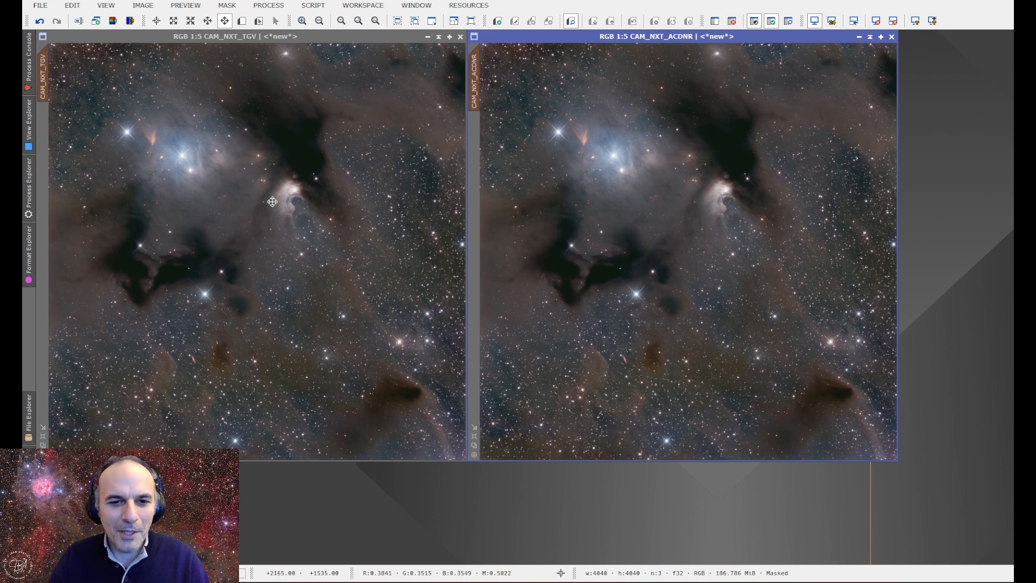
# Step: Compare the white reflection nebula at 1:1 in CAM_NXT_TGV and CAM_NXT_ACDNR
pyautogui.scroll(2, 295, 188)
pyautogui.scroll(2, 295, 188)
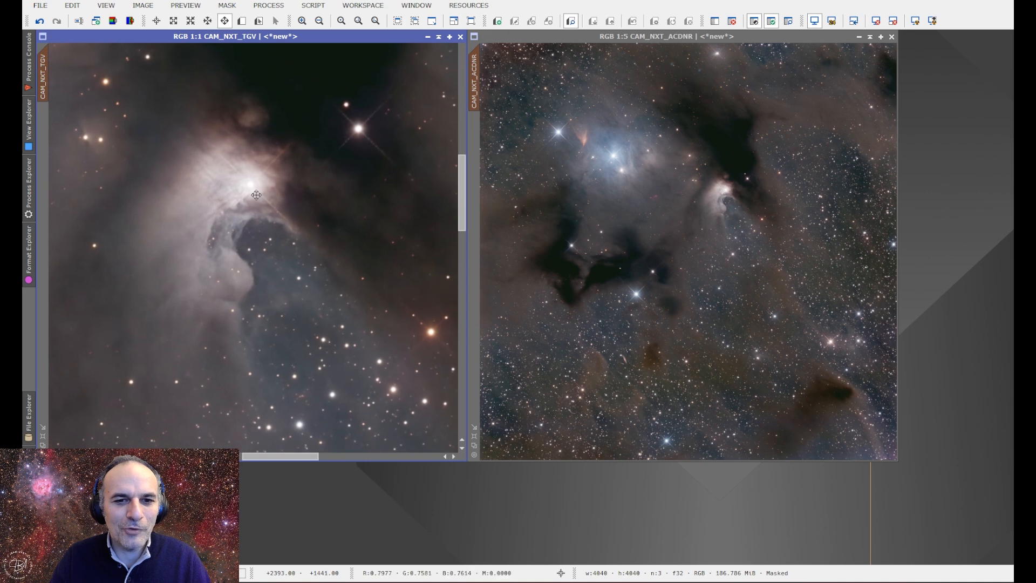
pyautogui.scroll(-1, 260, 207)
pyautogui.scroll(1, 258, 211)
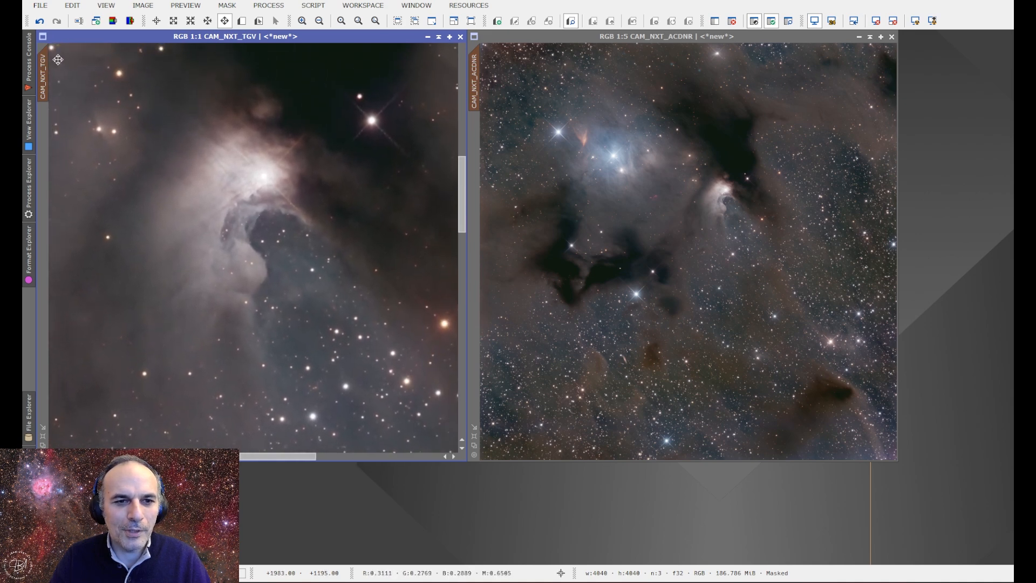
pyautogui.moveTo(43, 64); pyautogui.dragTo(477, 80)
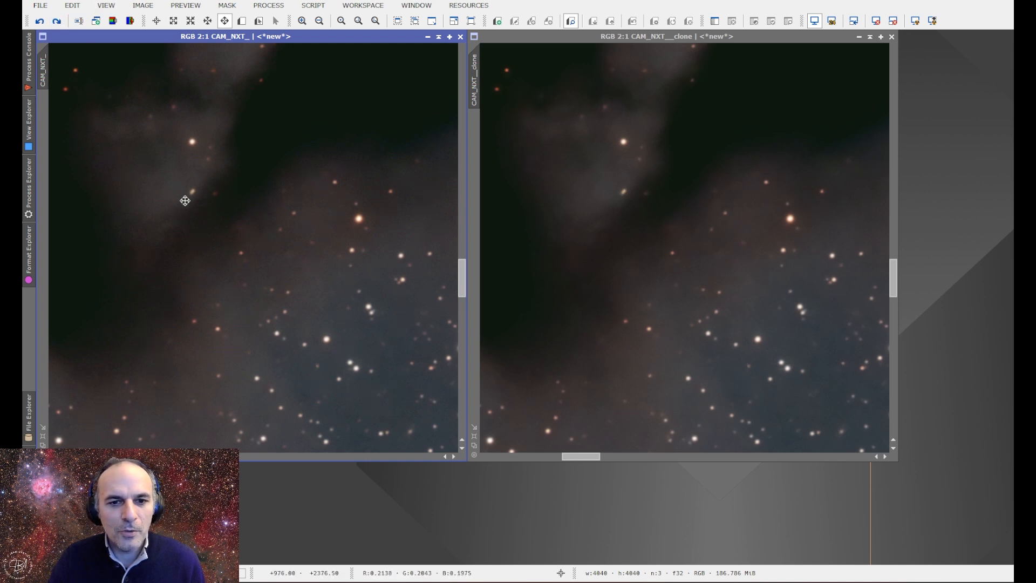
# Step: Redo the ACDNR noise reduction on the CAM_NXT__clone image and compare its dark filament with CAM_NXT_ at 1:1
pyautogui.click(607, 36)
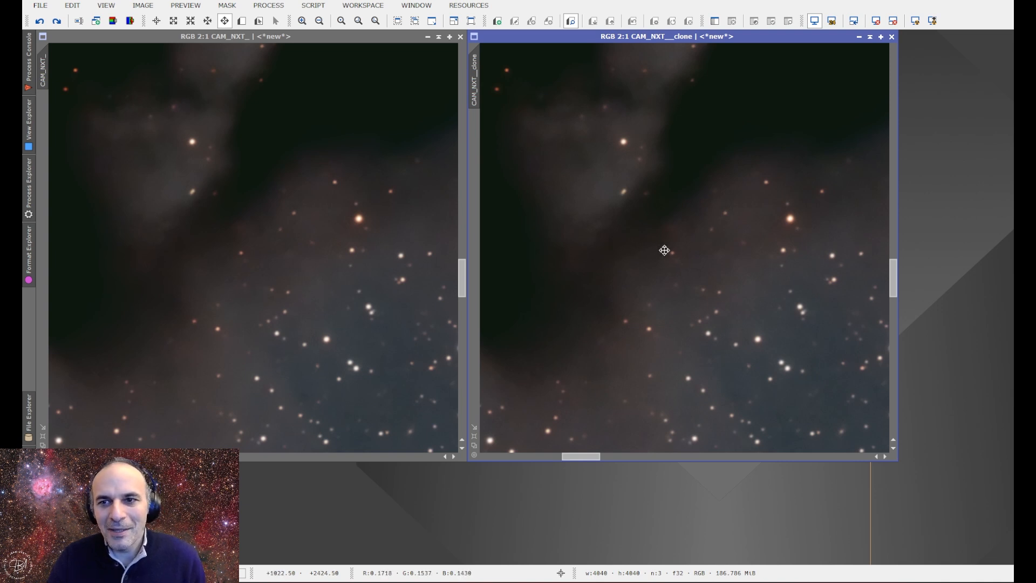
pyautogui.click(57, 21)
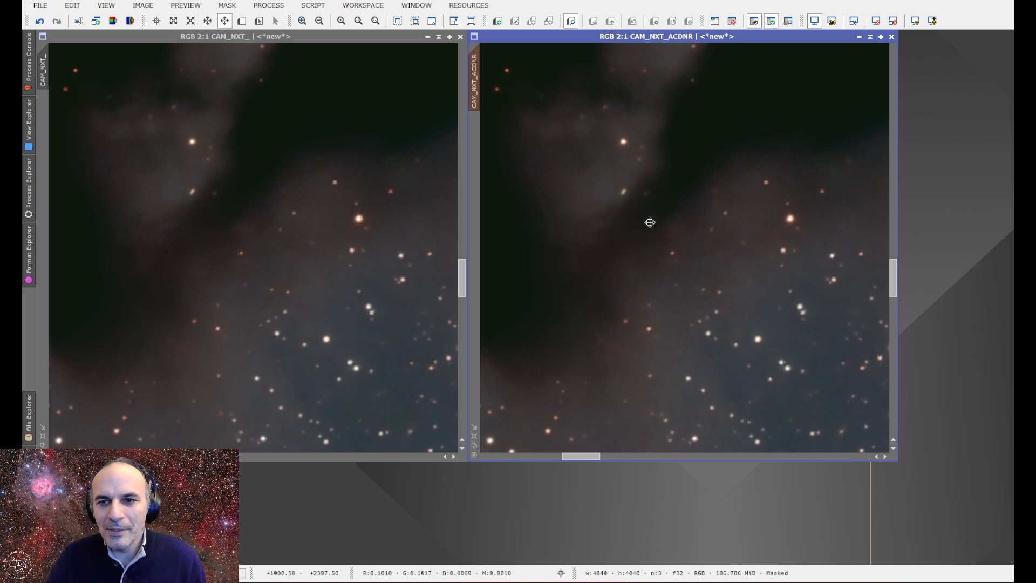
pyautogui.scroll(-1, 631, 226)
pyautogui.scroll(-1, 205, 208)
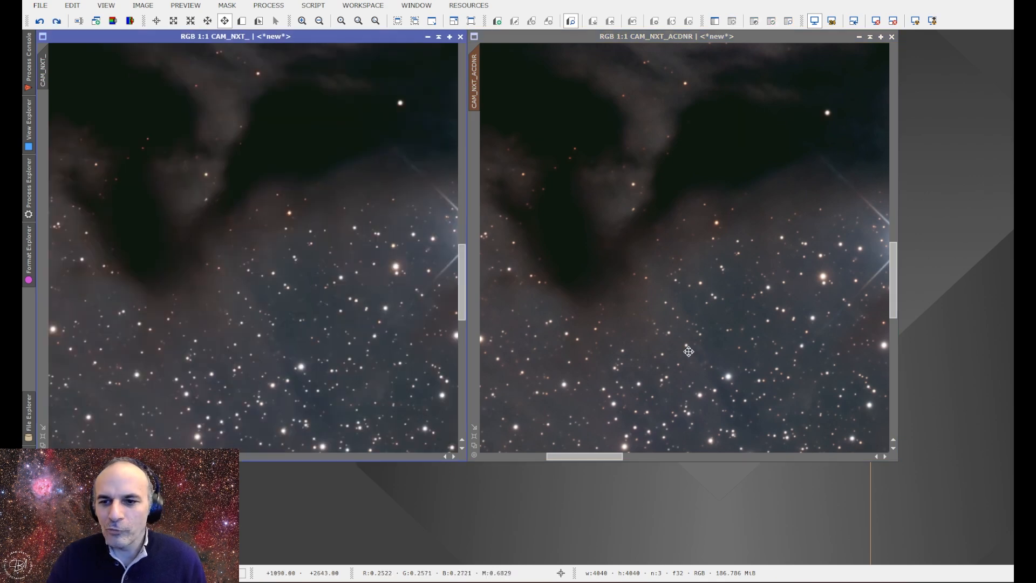
# Step: Return both Cam images to the full 1:5 view and restore the TGV noise reduction on CAM_NXT_
pyautogui.scroll(-4, 694, 351)
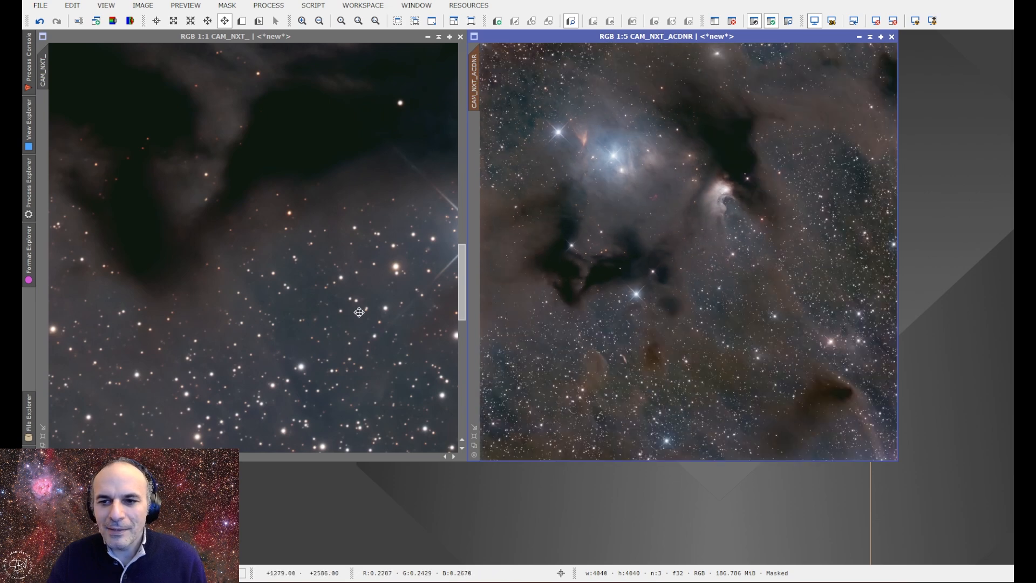
pyautogui.scroll(-4, 216, 302)
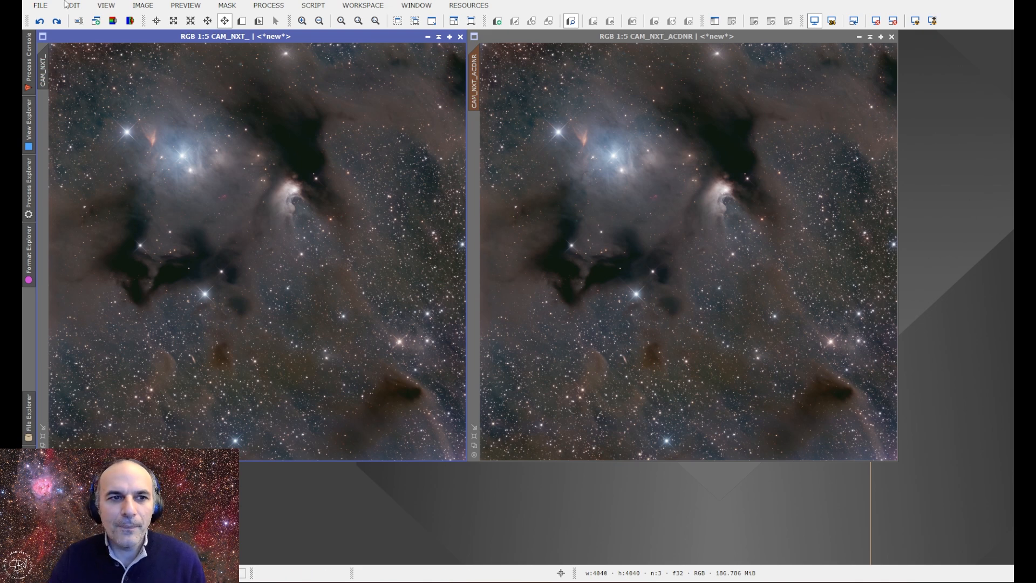
pyautogui.hotkey('ctrl', 'Tab')
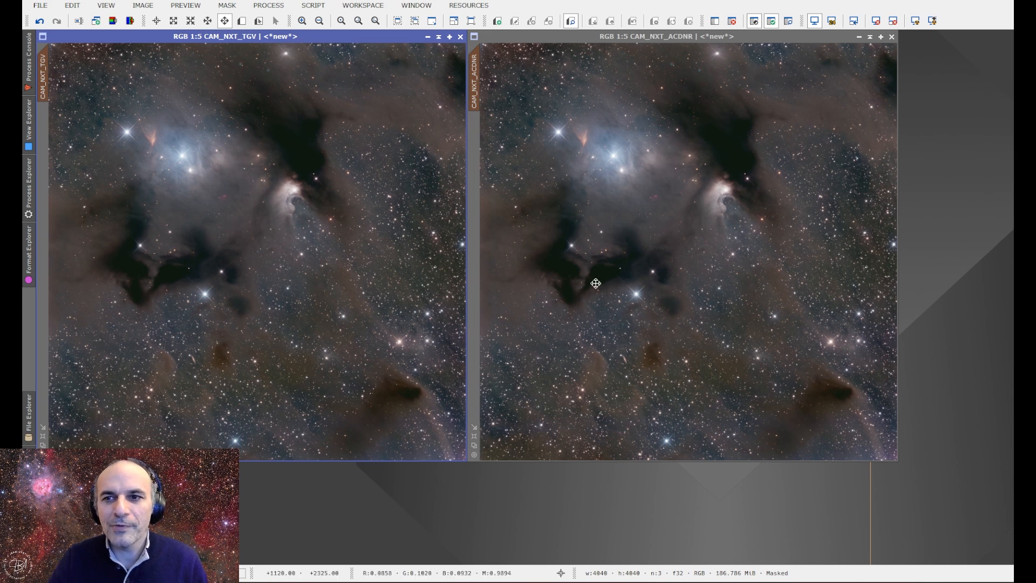
# Step: Bring up CAM_MLT__ACDNR and place it over the TGV result, beside CAM_NXT_ACDNR at 1:2
pyautogui.scroll(3, 584, 309)
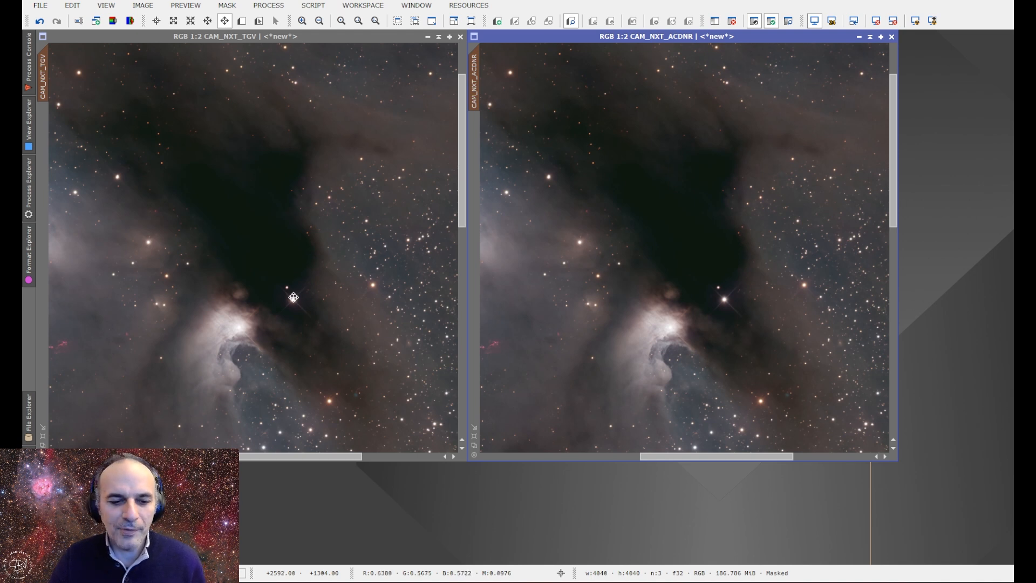
pyautogui.moveTo(143, 503)
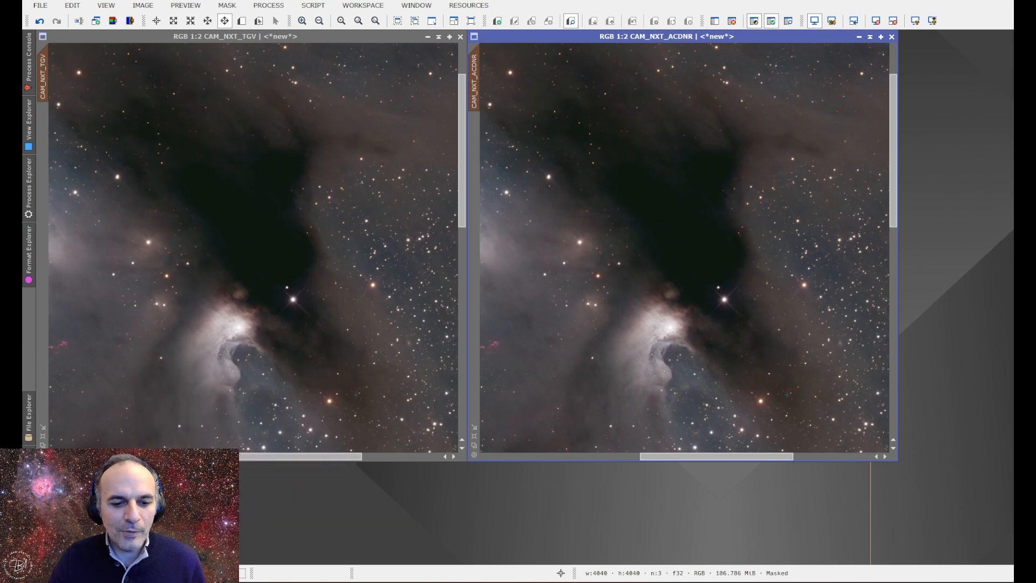
pyautogui.doubleClick(143, 503)
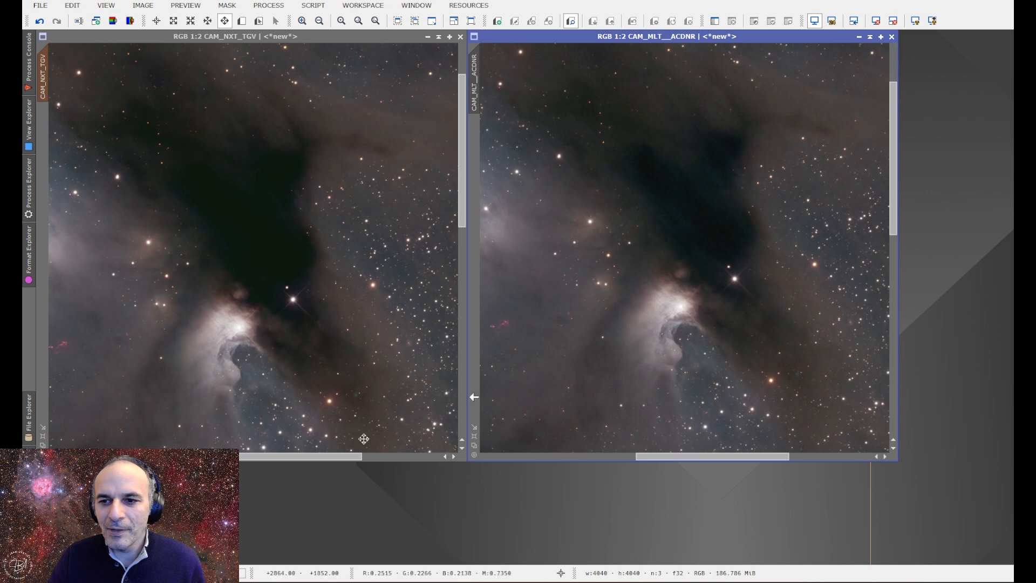
pyautogui.moveTo(654, 37); pyautogui.dragTo(225, 34)
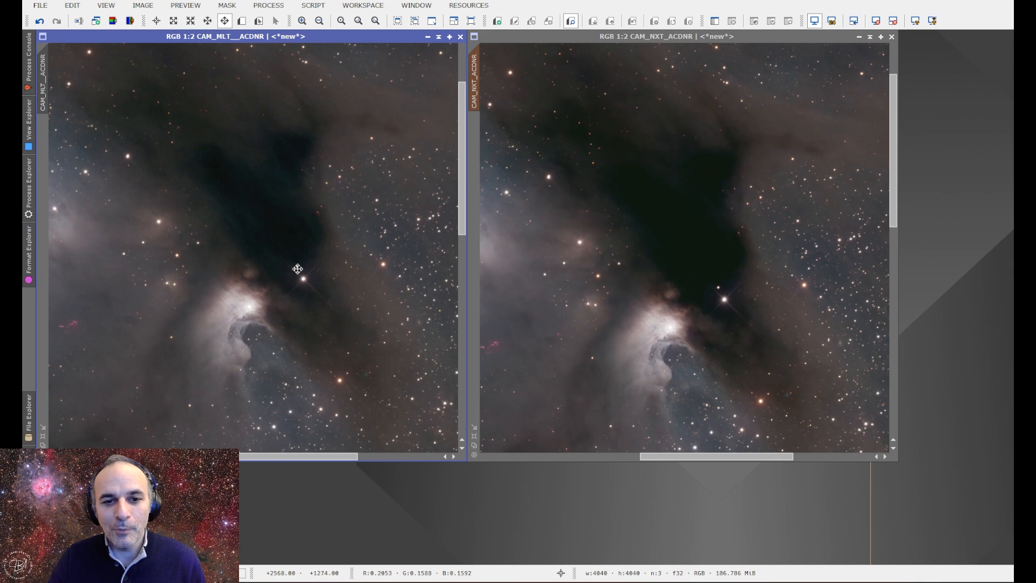
# Step: Zoom CAM_MLT__ACDNR to 1:1 on the forked dark filament below the blue nebula and match CAM_NXT_ACDNR to that view
pyautogui.scroll(-1, 283, 272)
pyautogui.scroll(-2, 284, 271)
pyautogui.scroll(3, 155, 273)
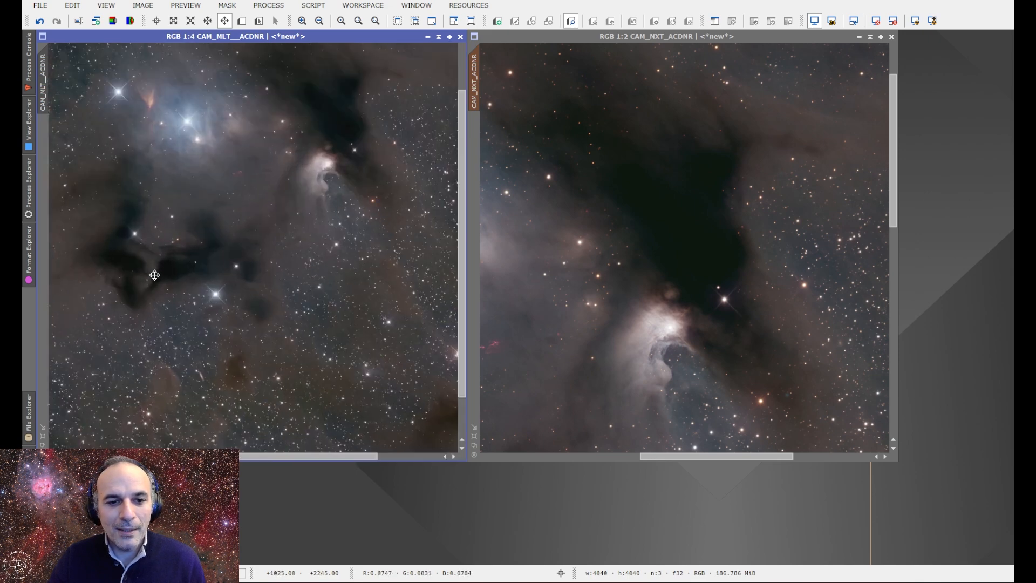
pyautogui.moveTo(136, 269); pyautogui.dragTo(208, 270)
pyautogui.scroll(1, 208, 270)
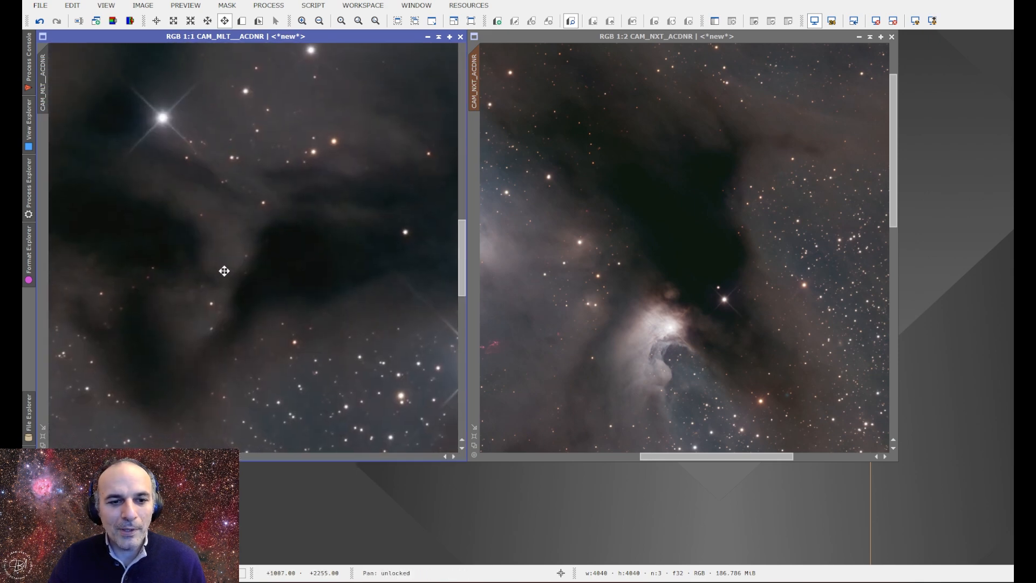
pyautogui.moveTo(49, 102); pyautogui.dragTo(478, 81)
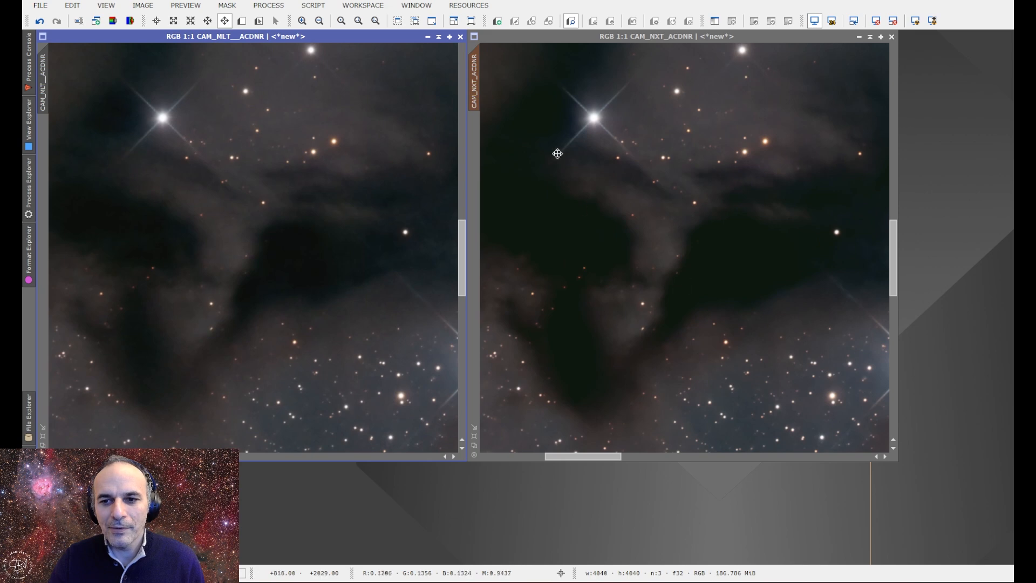
# Step: Compare the dark filament and surrounding star field in both ACDNR results at 1:2 and again at 1:1
pyautogui.scroll(-1, 656, 253)
pyautogui.scroll(-1, 220, 235)
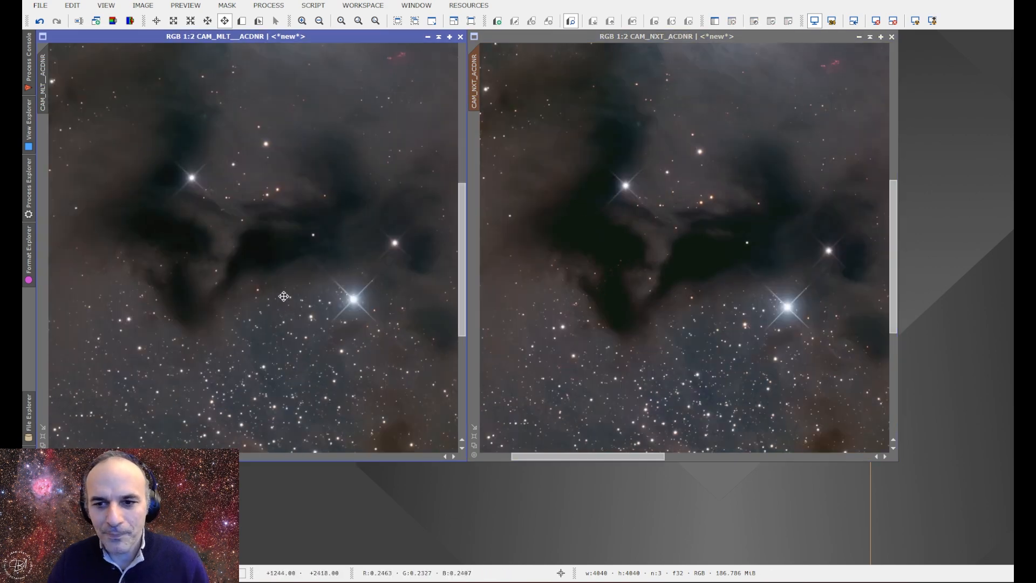
pyautogui.scroll(1, 284, 296)
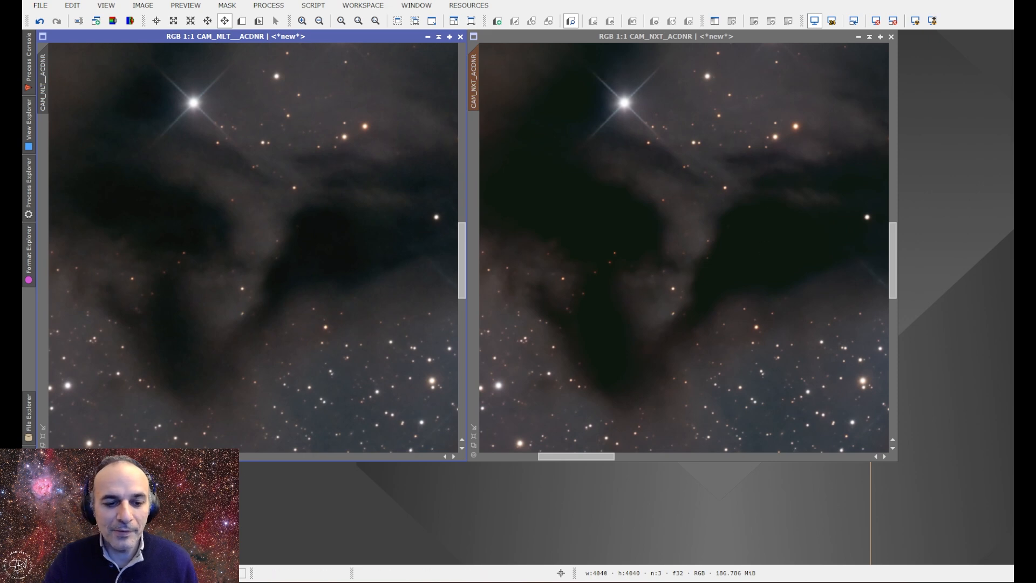
# Step: Reopen Cam_NXT_NXT, revert it to its linear cham1_RGB state and auto-stretch its screen display
pyautogui.doubleClick(239, 474)
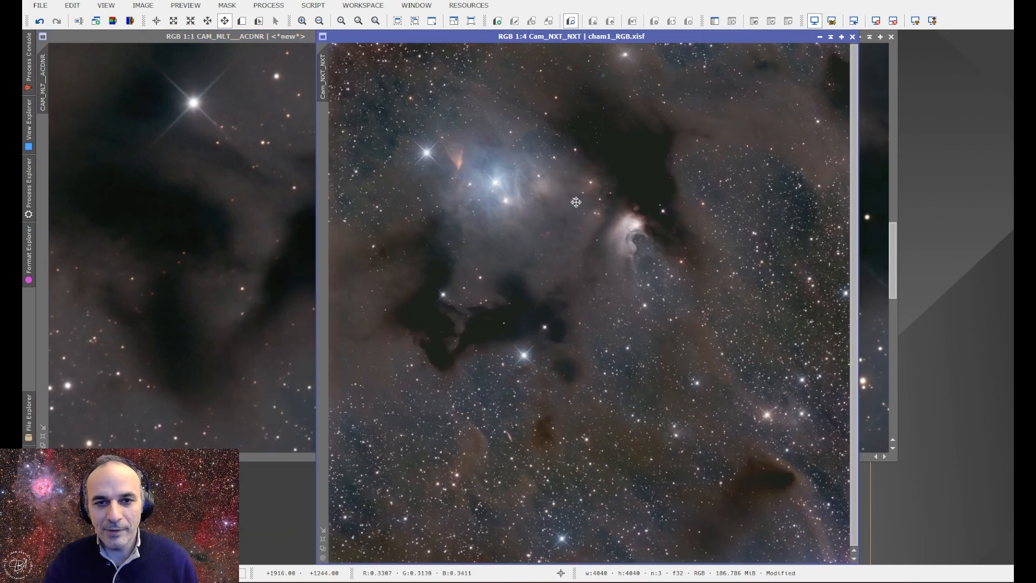
pyautogui.click(40, 22)
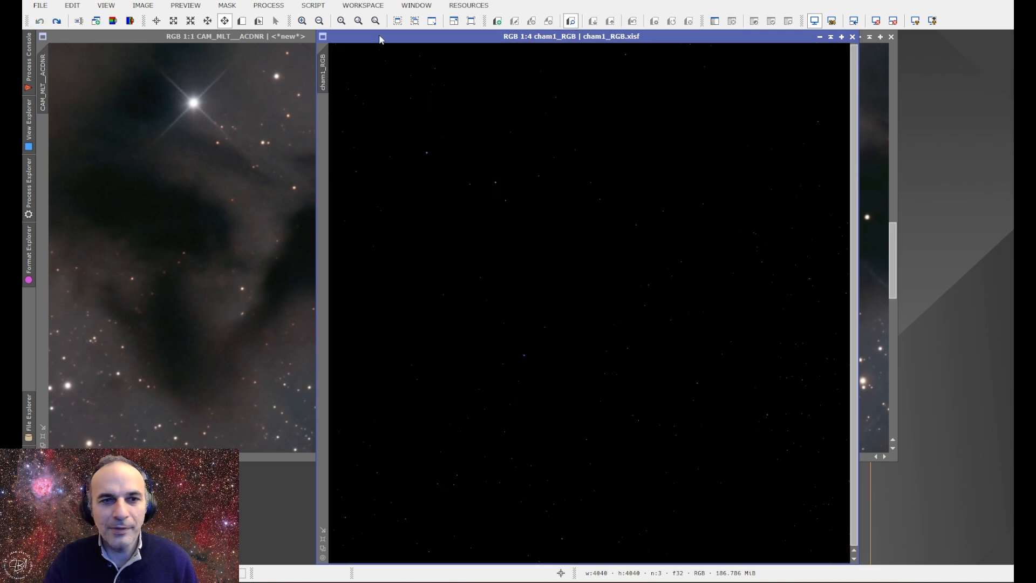
pyautogui.click(915, 21)
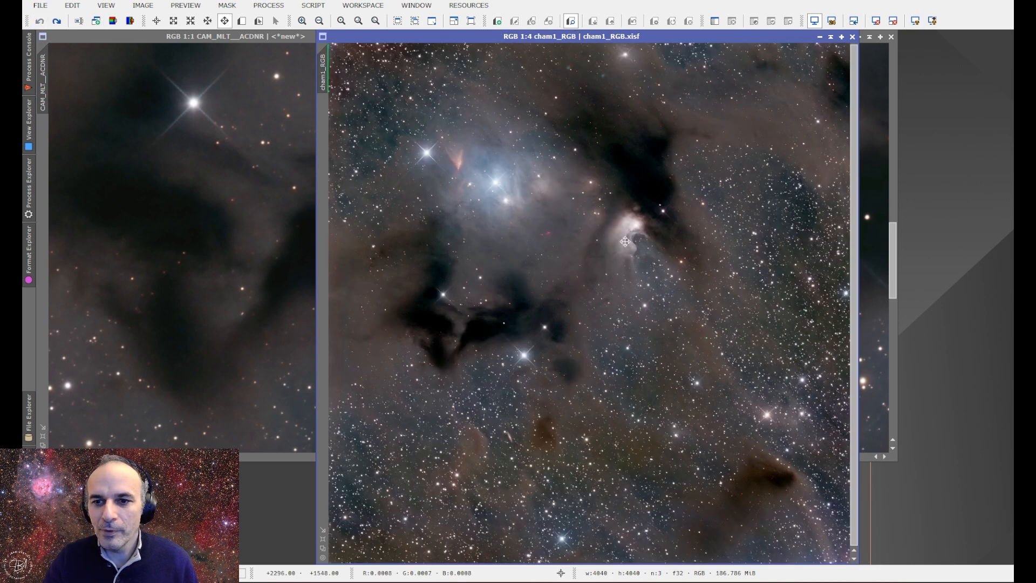
# Step: Inspect the dark filament in cham1_RGB at 1:1, redo one processing step and review the wider nebula at 1:3
pyautogui.scroll(3, 443, 304)
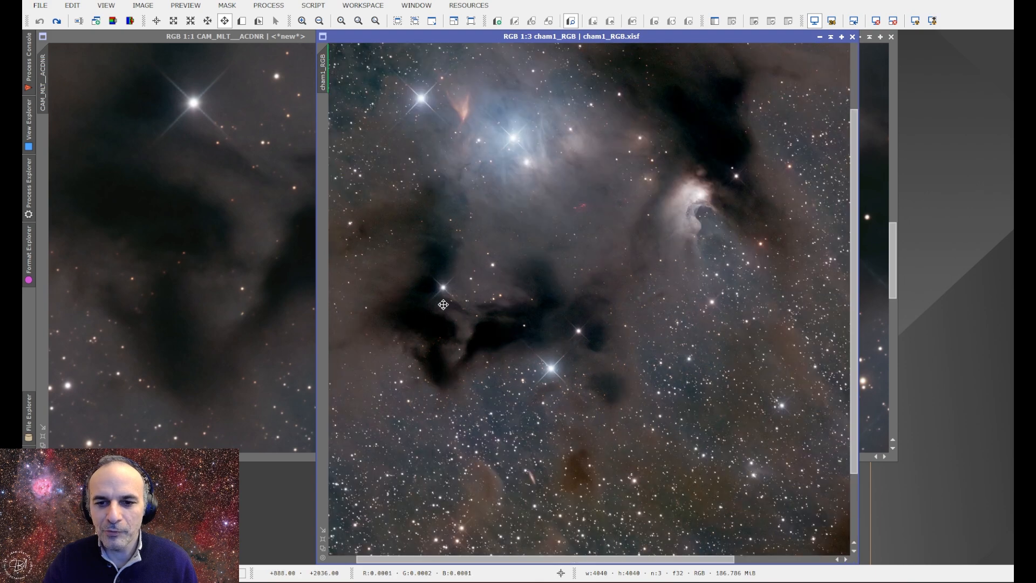
pyautogui.moveTo(532, 299); pyautogui.dragTo(591, 242)
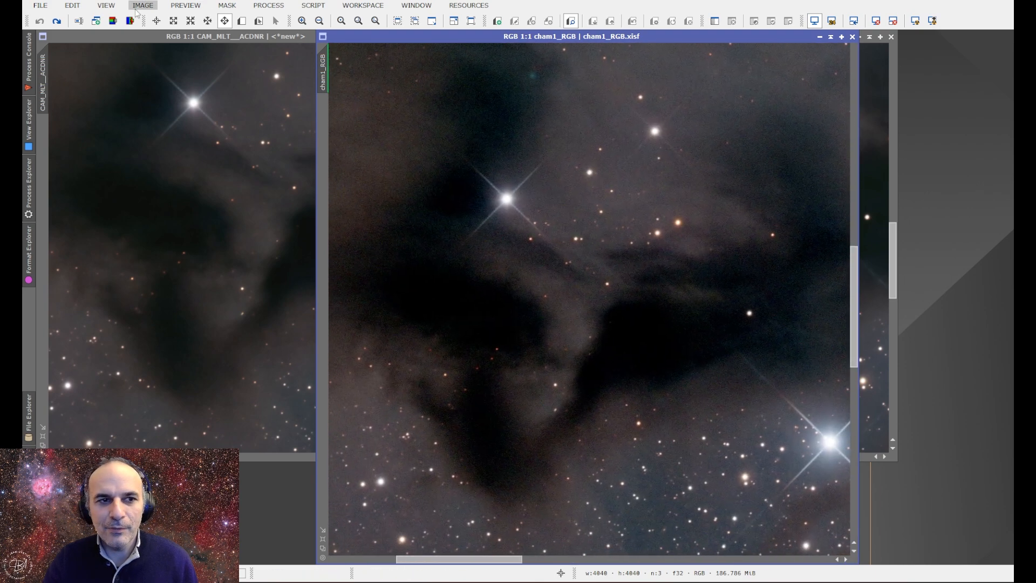
pyautogui.click(57, 21)
pyautogui.scroll(-2, 608, 280)
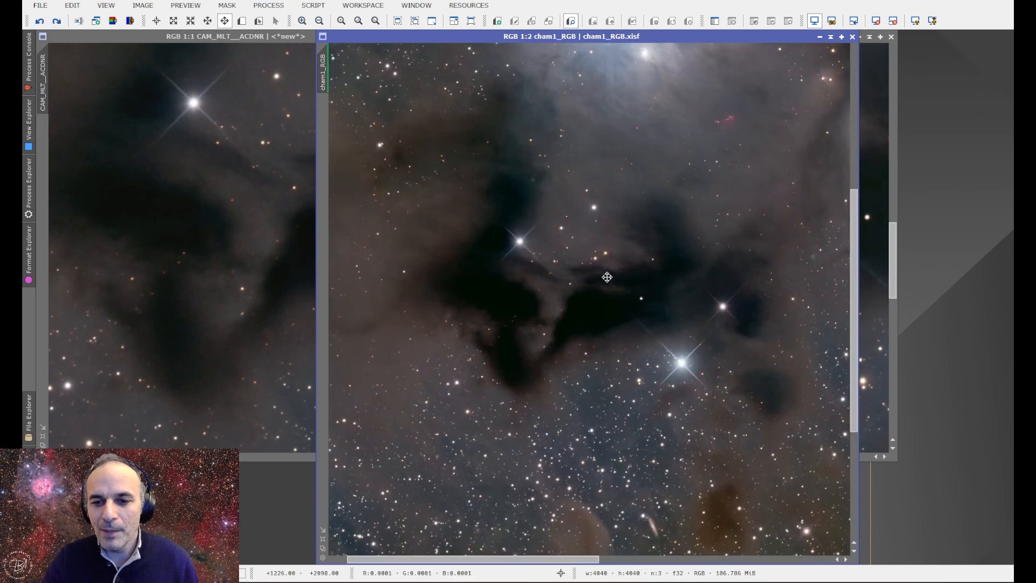
pyautogui.moveTo(610, 231); pyautogui.dragTo(613, 313)
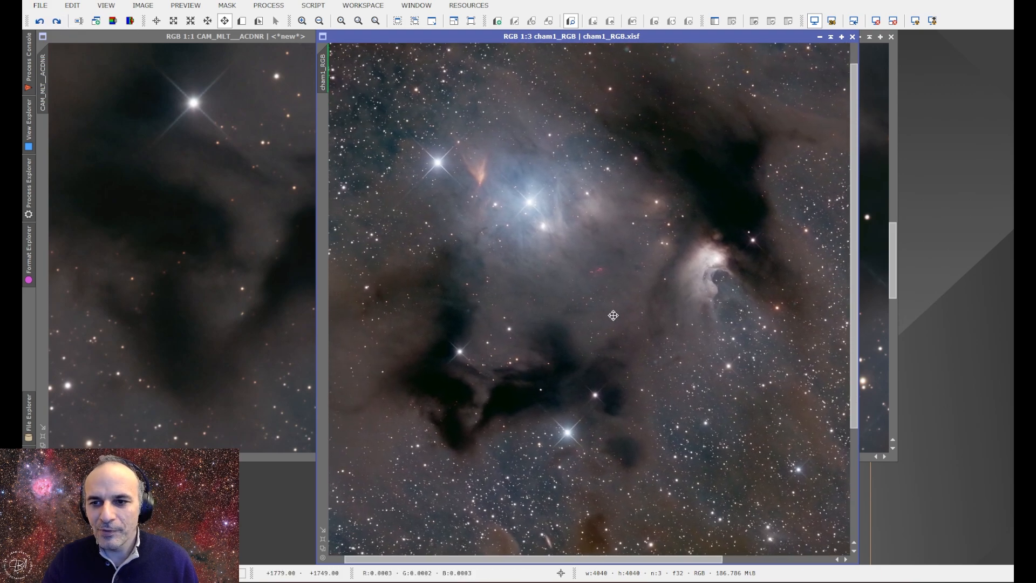
# Step: Compare cham1_RGB before and after NoiseXTerminator at 1:3 by repeatedly undoing and redoing it, and minimize the image
pyautogui.click(42, 23)
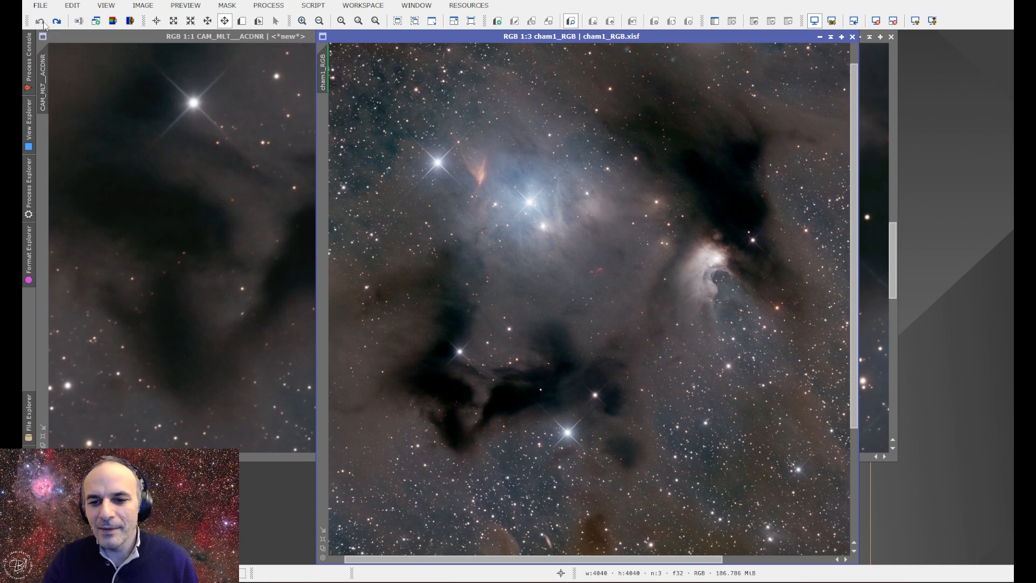
pyautogui.click(57, 23)
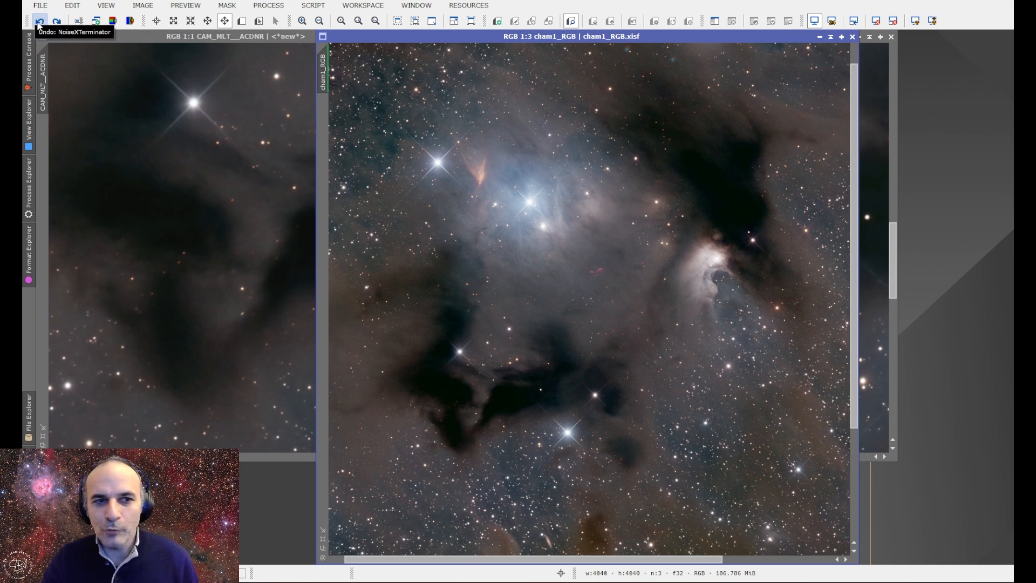
pyautogui.click(39, 23)
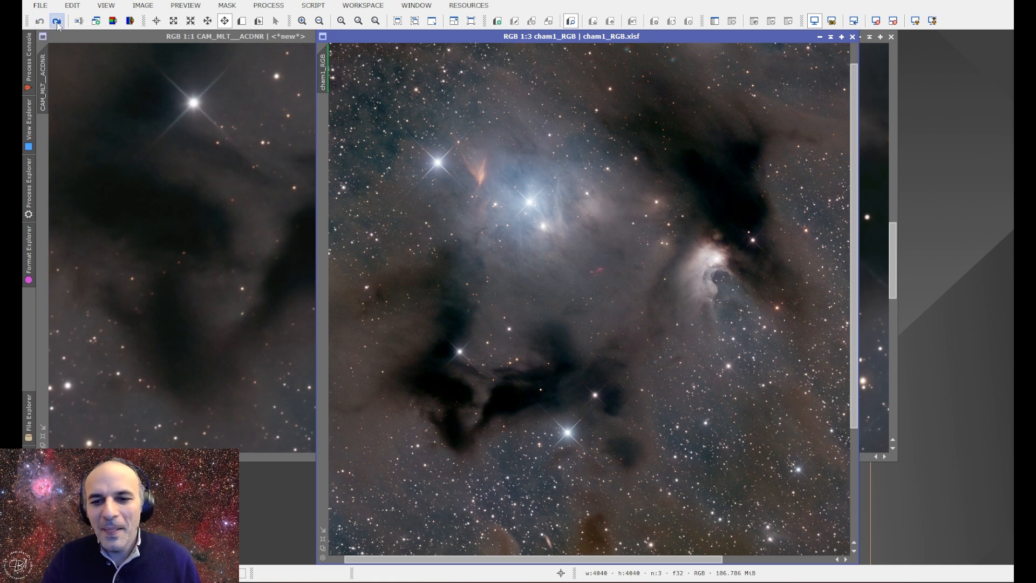
pyautogui.click(56, 23)
pyautogui.click(42, 23)
pyautogui.click(58, 22)
pyautogui.click(40, 23)
pyautogui.click(56, 22)
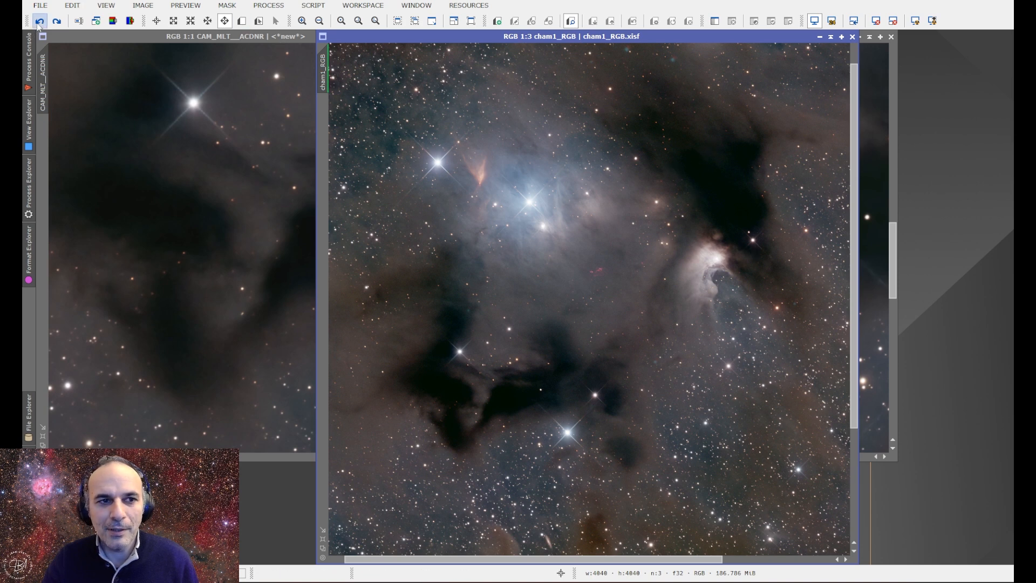
pyautogui.click(820, 37)
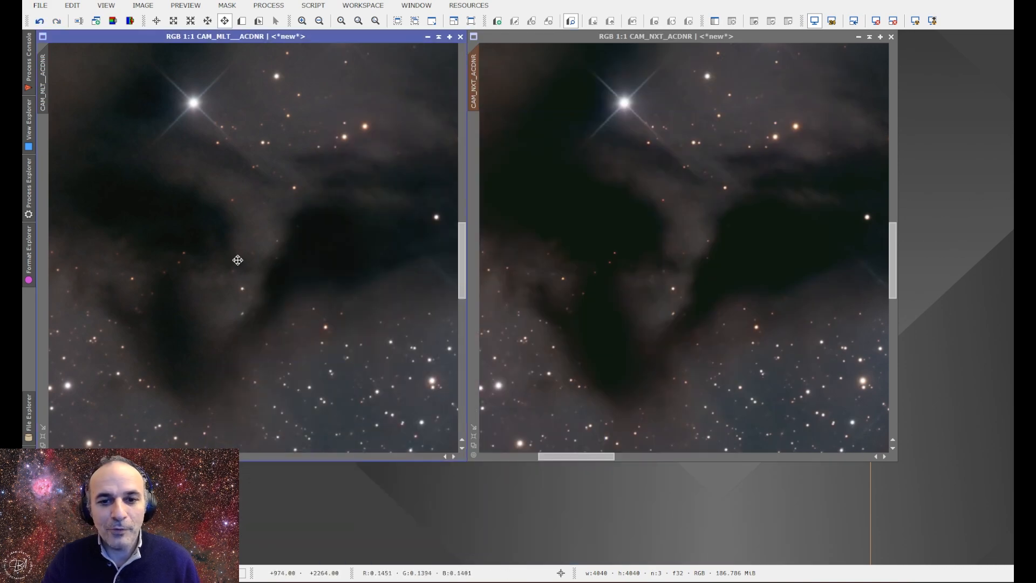
# Step: Zoom CAM_MLT__ACDNR and CAM_NXT_ACDNR out to 1:5 to compare the wide nebula field
pyautogui.scroll(-3, 237, 260)
pyautogui.scroll(-1, 238, 260)
pyautogui.scroll(-4, 605, 279)
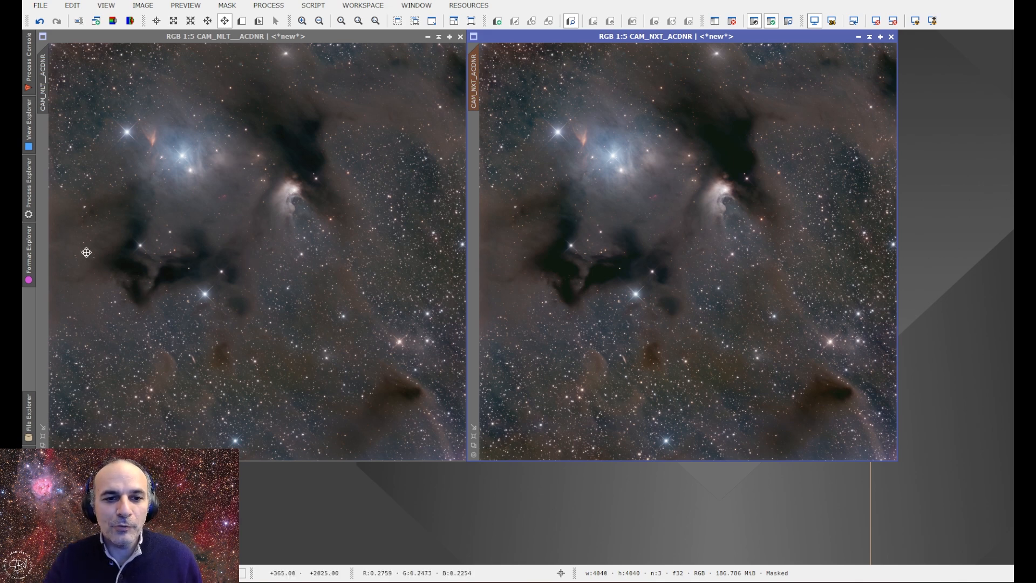
# Step: Zoom CAM_MLT__ACDNR to 2:1 on the dense star field east of the small white nebula and match CAM_NXT_ACDNR to that view
pyautogui.scroll(5, 377, 161)
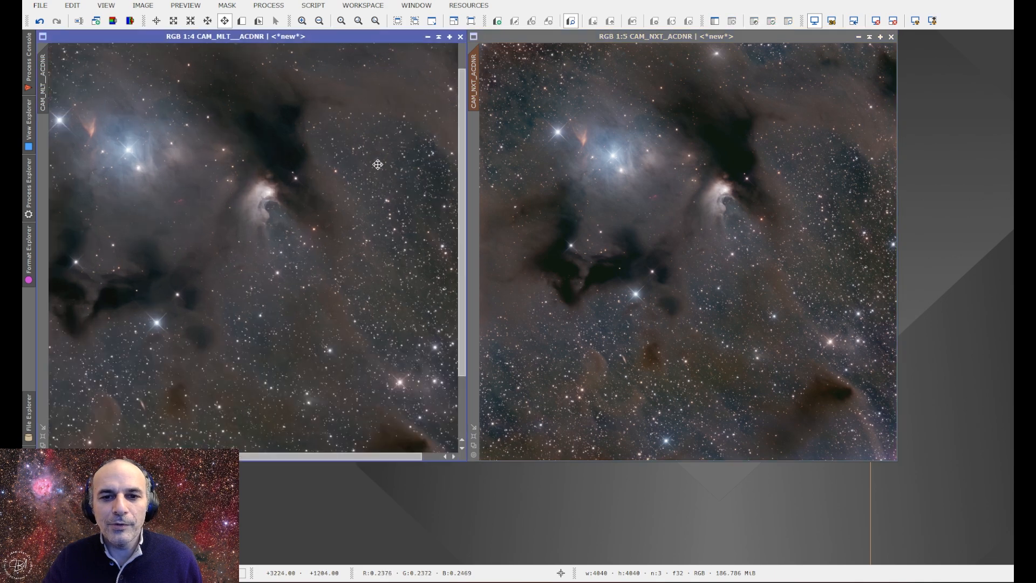
pyautogui.moveTo(379, 155); pyautogui.dragTo(247, 250)
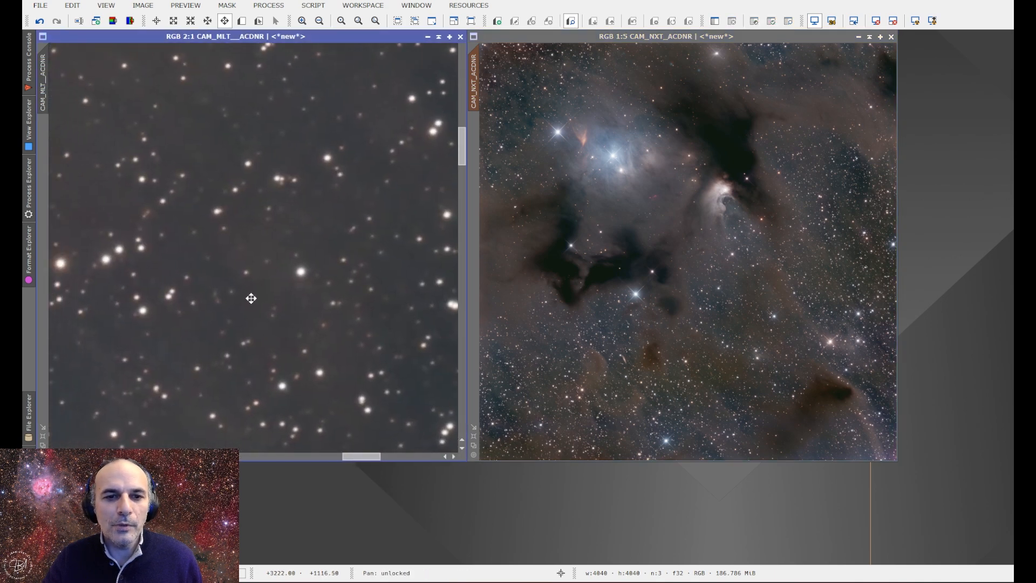
pyautogui.moveTo(47, 72); pyautogui.dragTo(475, 75)
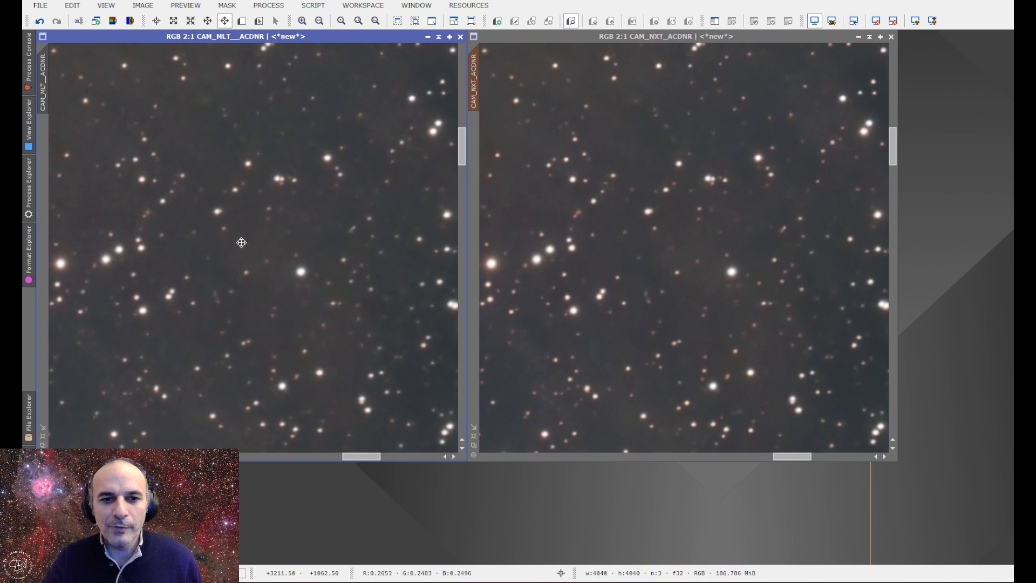
# Step: Compare the star field in both ACDNR results at 1:1 and review the wide nebula field again at 1:5
pyautogui.scroll(-1, 241, 243)
pyautogui.click(675, 268)
pyautogui.scroll(-1, 674, 268)
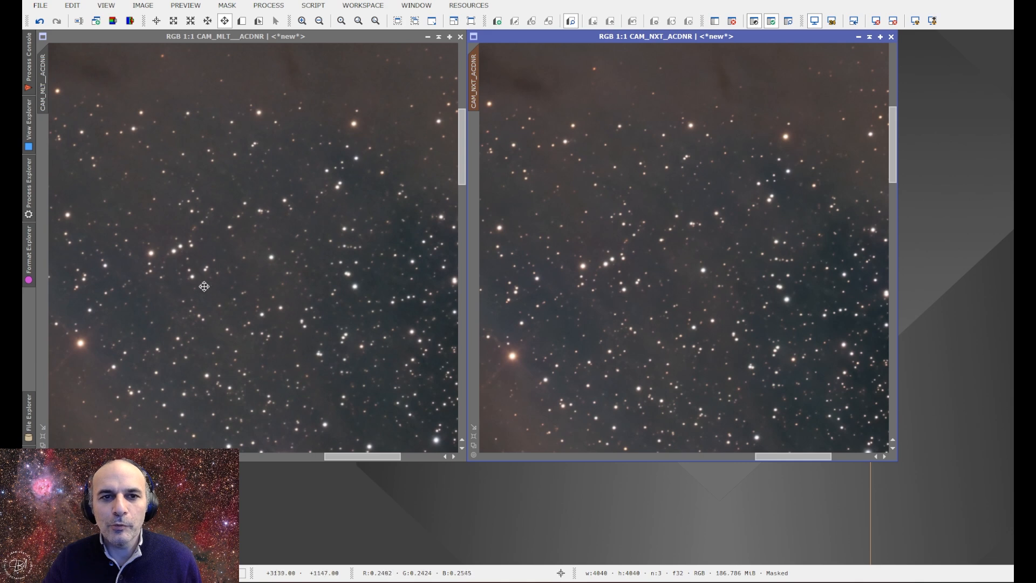
pyautogui.scroll(-1, 248, 262)
pyautogui.scroll(-3, 248, 261)
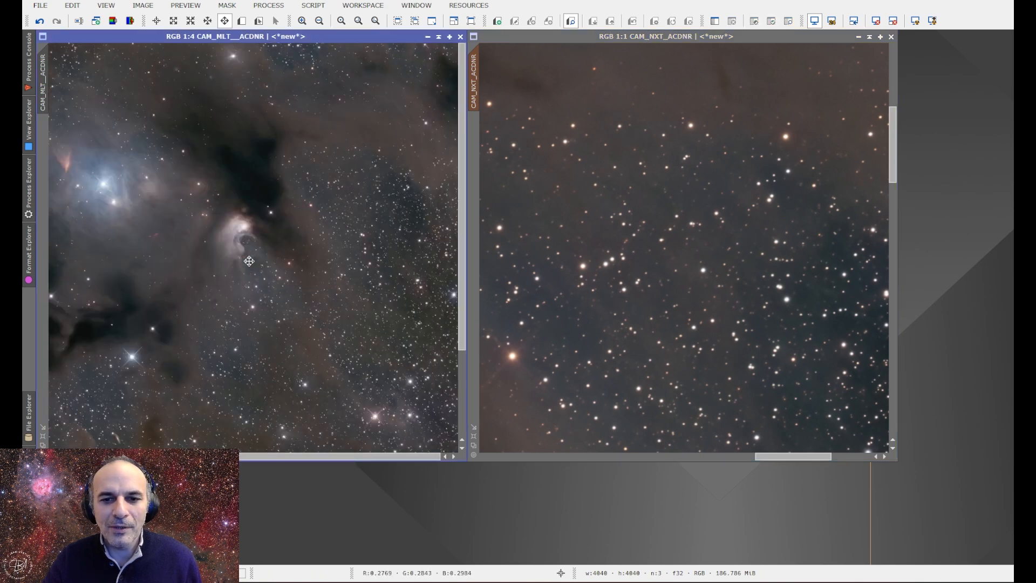
pyautogui.scroll(-2, 603, 286)
pyautogui.scroll(-2, 603, 286)
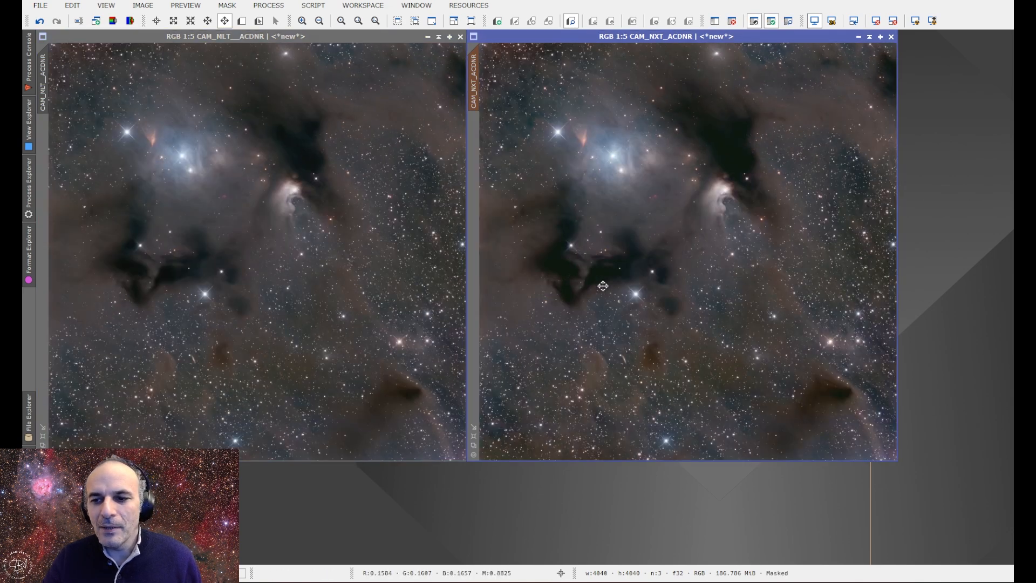